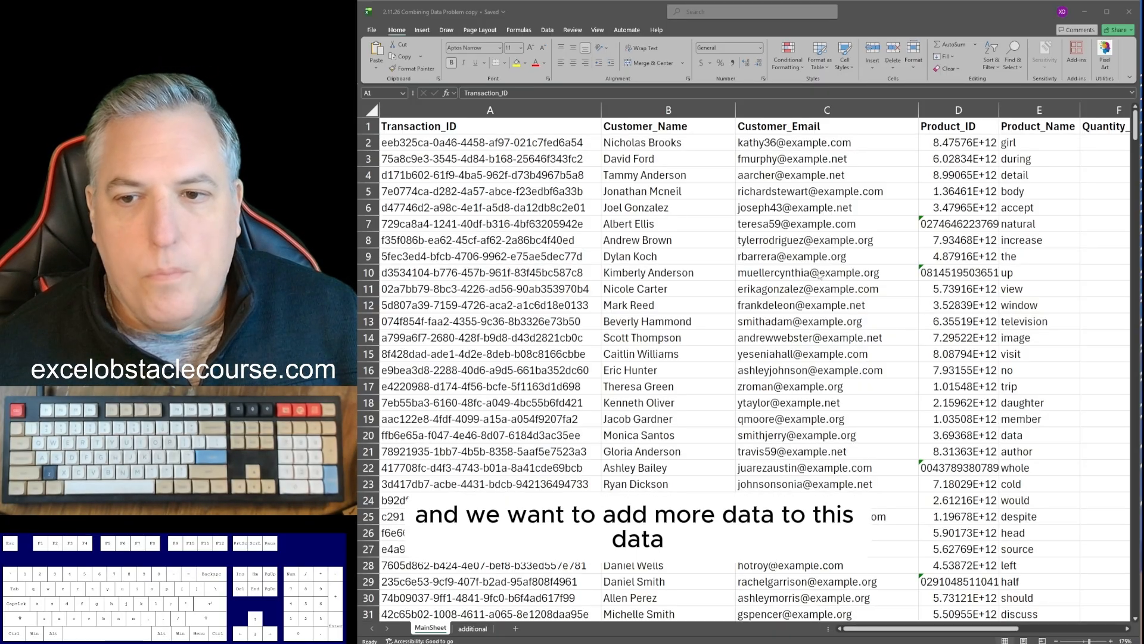
# - Look over the MainSheet and additional sheets, switching between them to see how their layouts differ
pyautogui.click(636, 276)
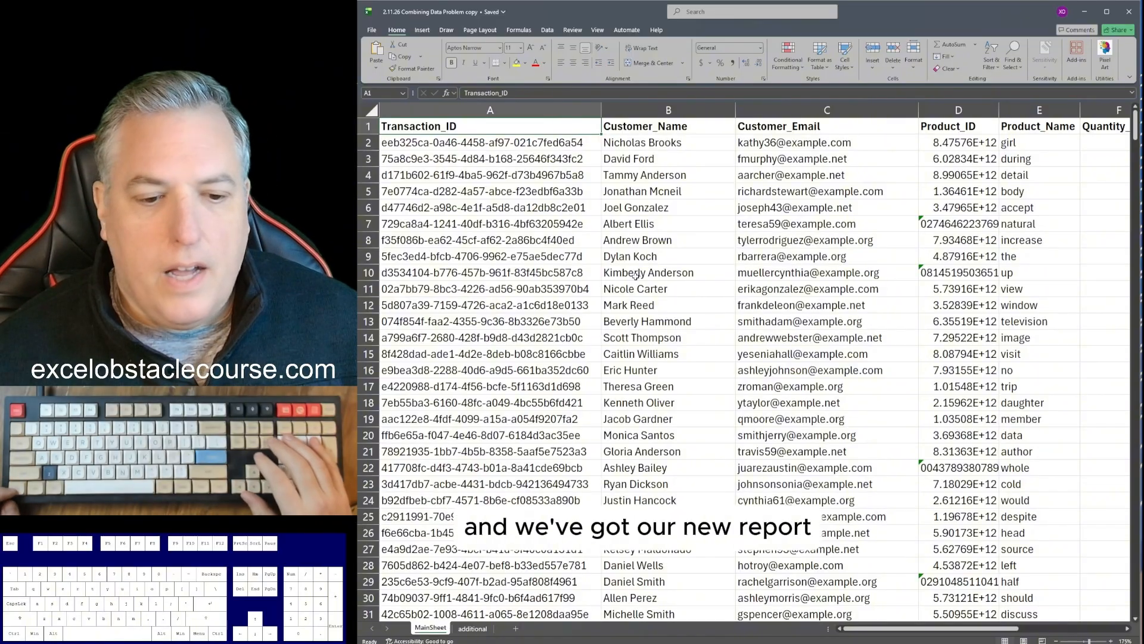
pyautogui.hotkey('ctrl', 'pagedown')
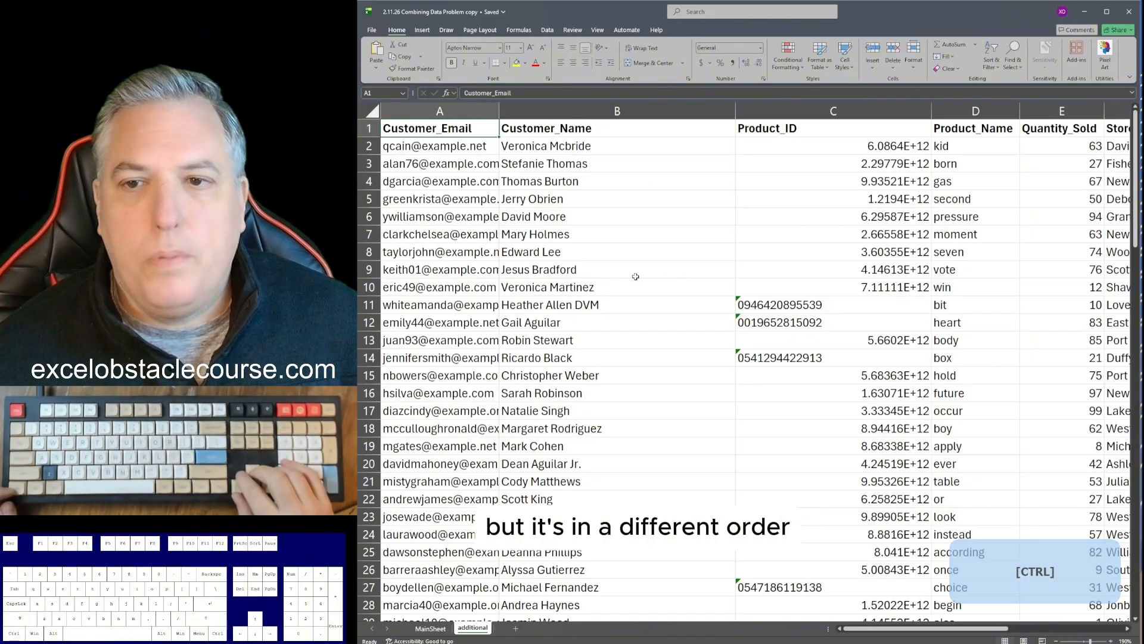
pyautogui.hotkey('ctrl', 'pageup')
pyautogui.hotkey('ctrl', 'pagedown')
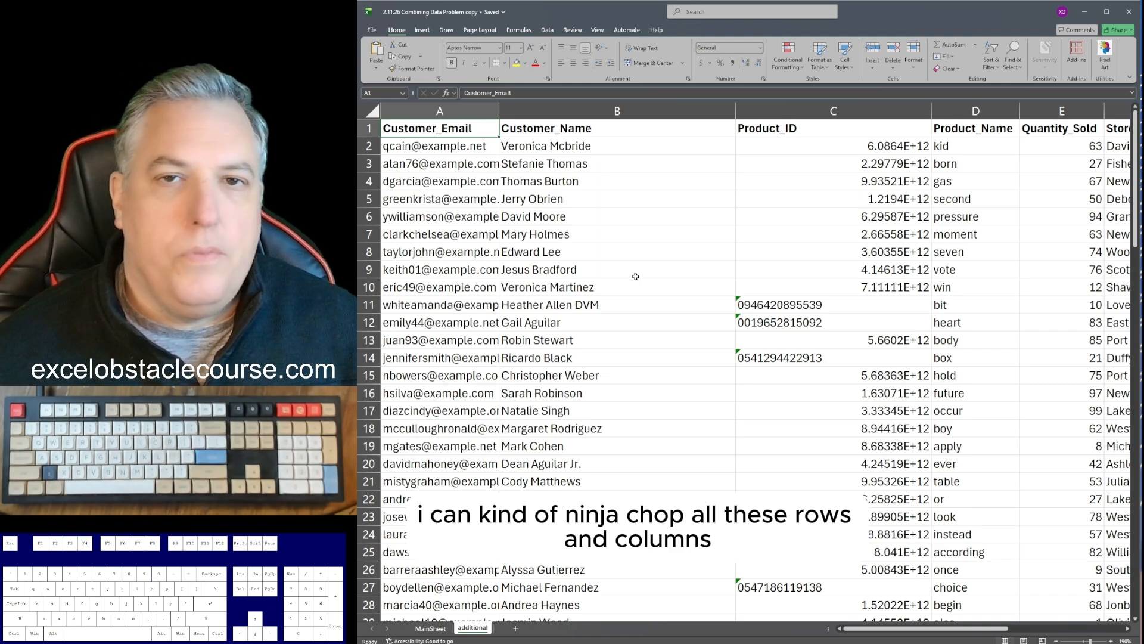
pyautogui.press('ctrl')
pyautogui.hotkey('ctrl', 'pageup')
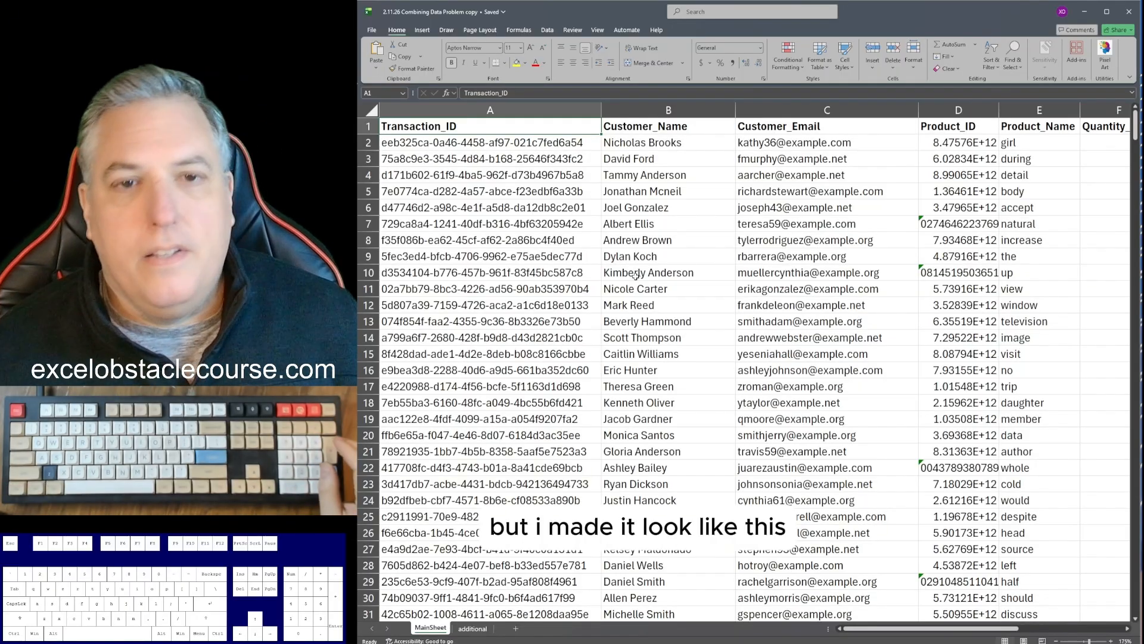
# - Examine the first entries of the Transaction_ID column on MainSheet at a larger display size
pyautogui.hotkey('ctrl', 'alt', '=')
pyautogui.hotkey('ctrl', 'alt', '=')
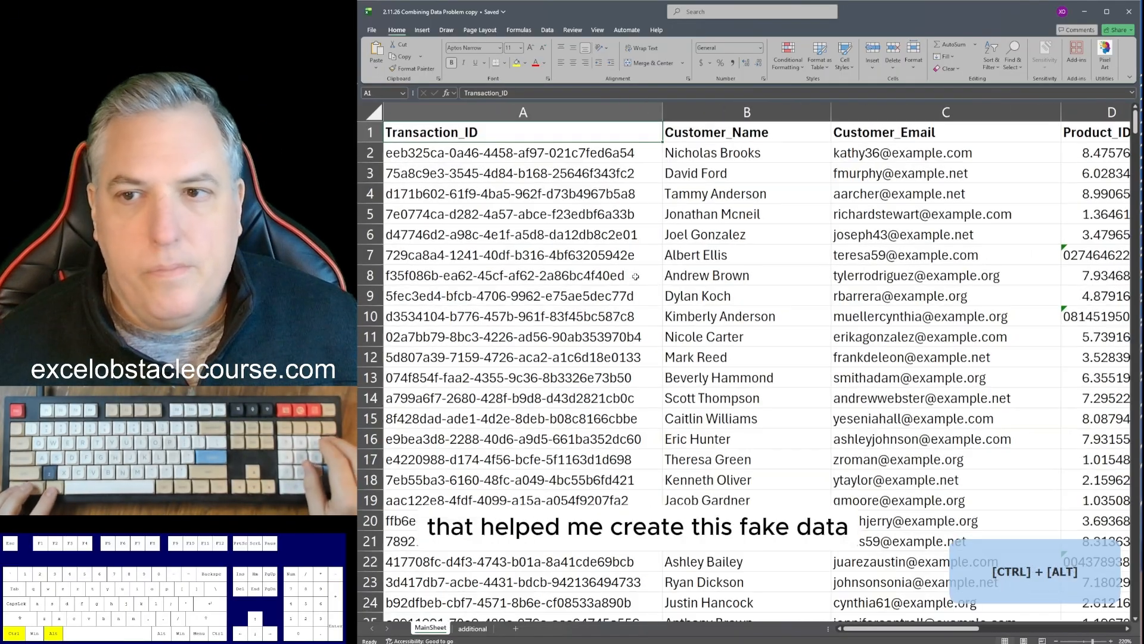
pyautogui.hotkey('ctrl', 'alt', '=')
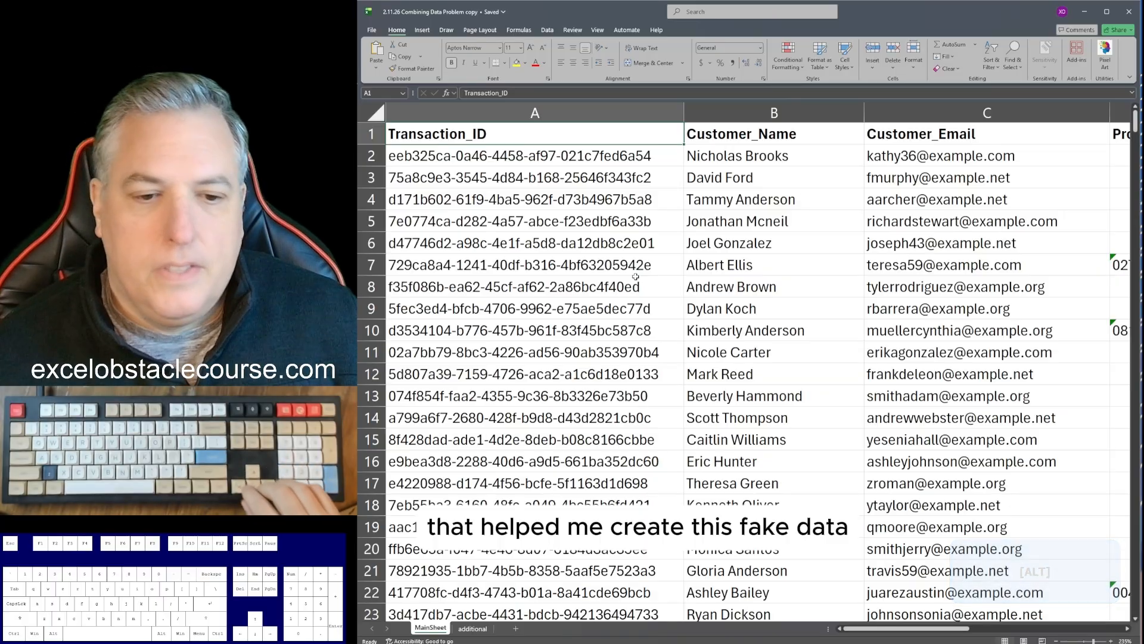
pyautogui.press('Down')
pyautogui.press('Down')
pyautogui.press('Down')
pyautogui.press('Down')
pyautogui.press('Down')
pyautogui.press('Down')
pyautogui.press('Down')
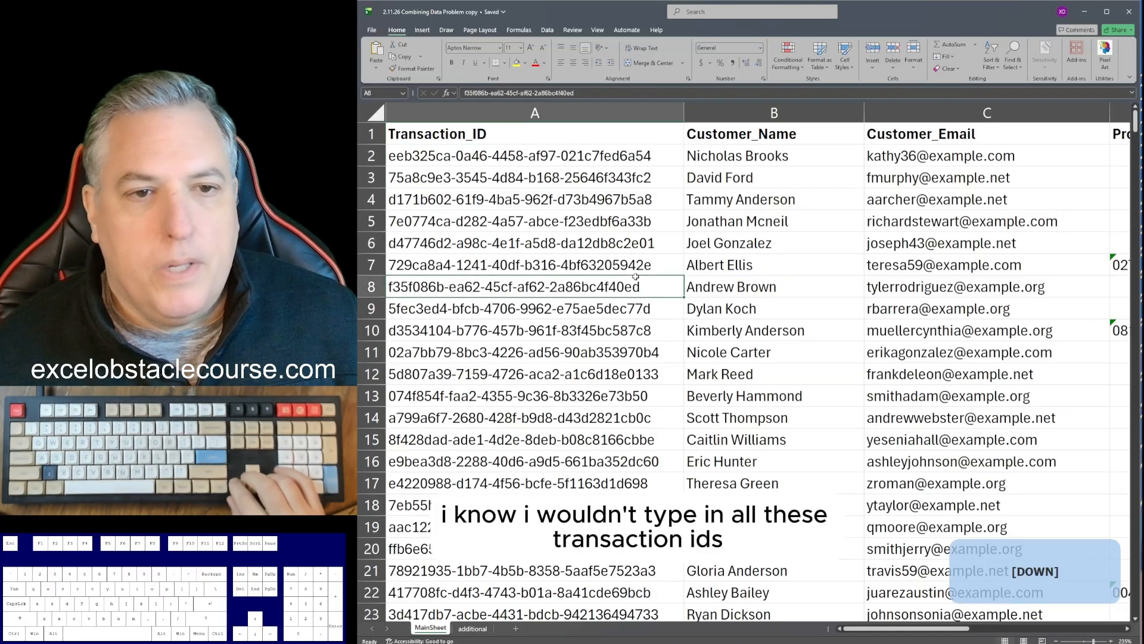
pyautogui.press('Up')
pyautogui.press('Up')
pyautogui.press('Up')
pyautogui.press('Up')
pyautogui.press('Up')
pyautogui.press('Up')
pyautogui.press('Up')
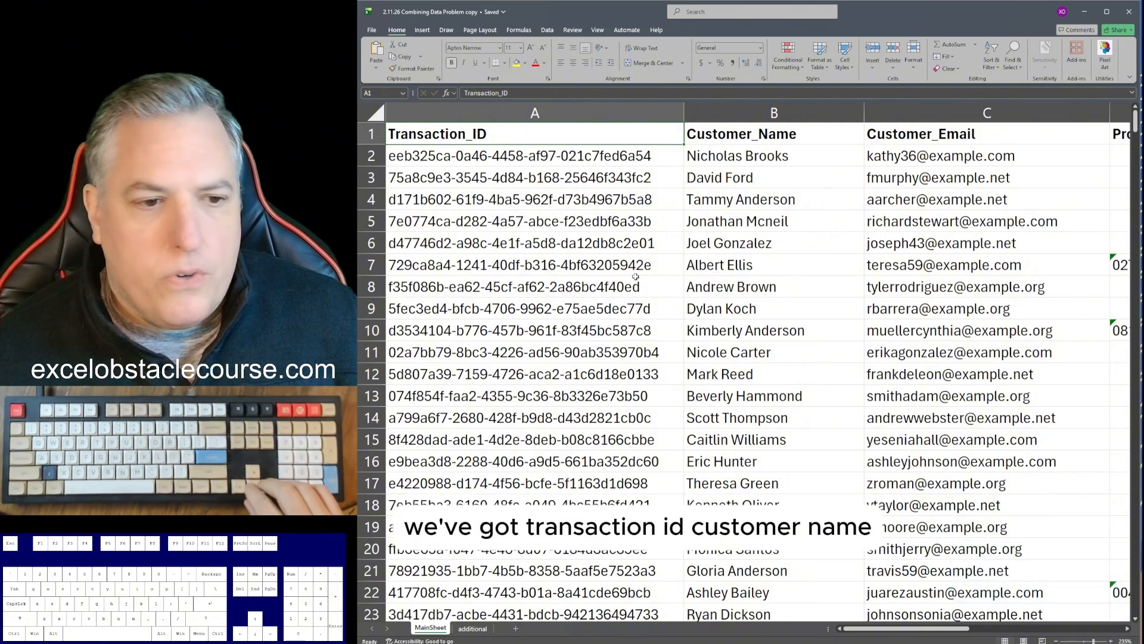
# - Review the MainSheet column headers from Customer_Name through Quantity_Sold
pyautogui.press('Right')
pyautogui.press('Right')
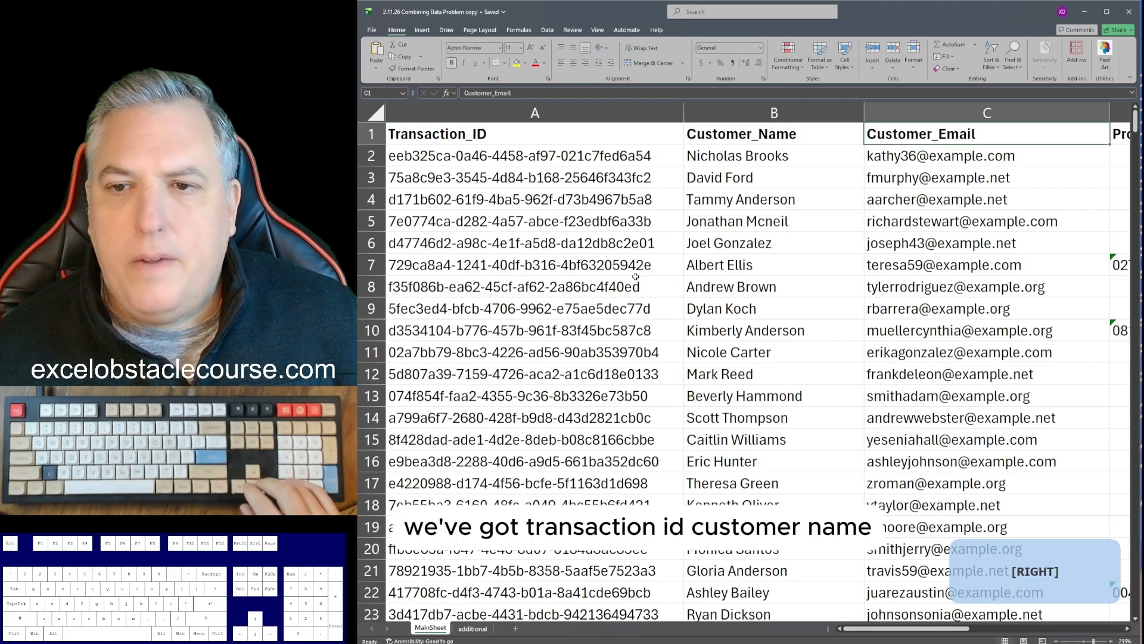
pyautogui.press('Right')
pyautogui.press('Right')
pyautogui.press('Right')
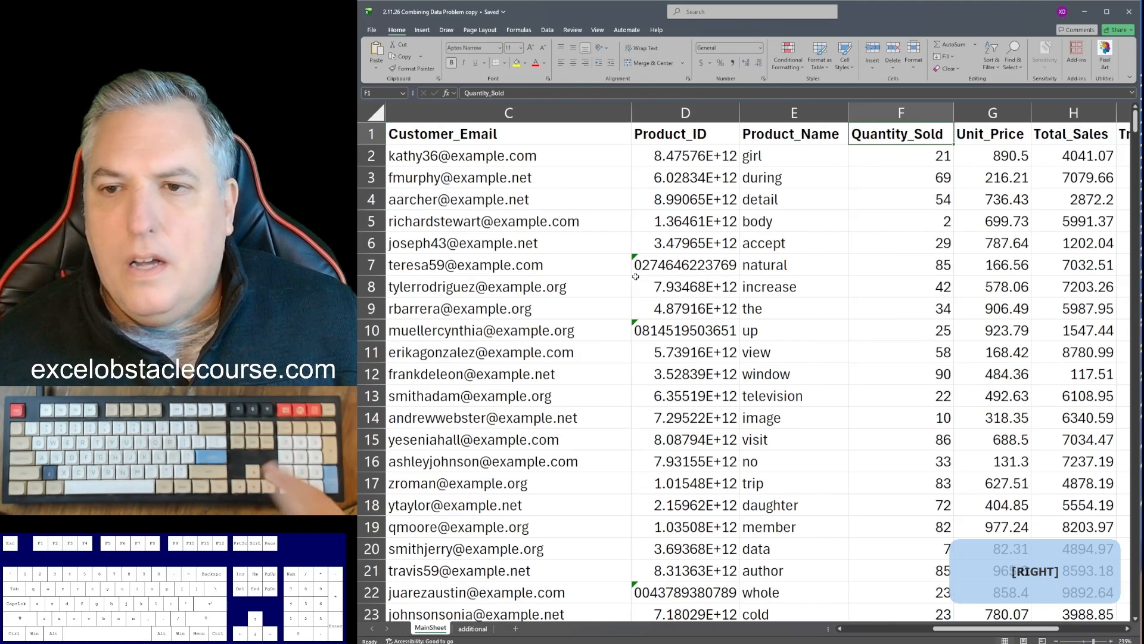
pyautogui.press('Left')
pyautogui.press('Down')
pyautogui.press('Right')
pyautogui.press('Up')
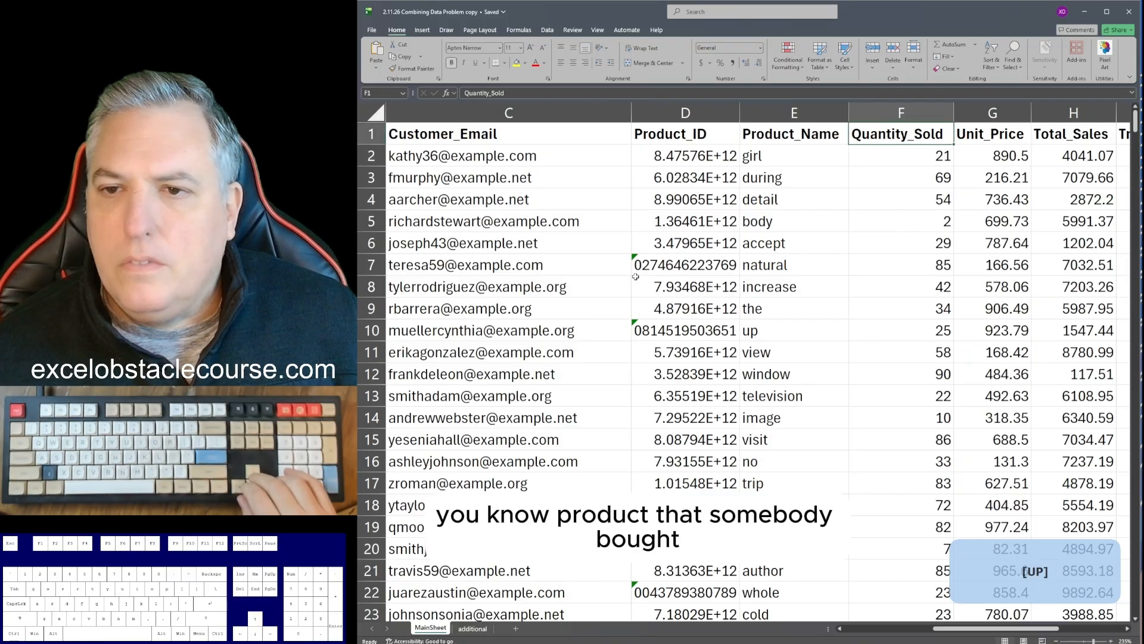
# - Inspect the first transaction on MainSheet, from its product name back to its customer name, email and transaction ID
pyautogui.press('Down')
pyautogui.press('Left')
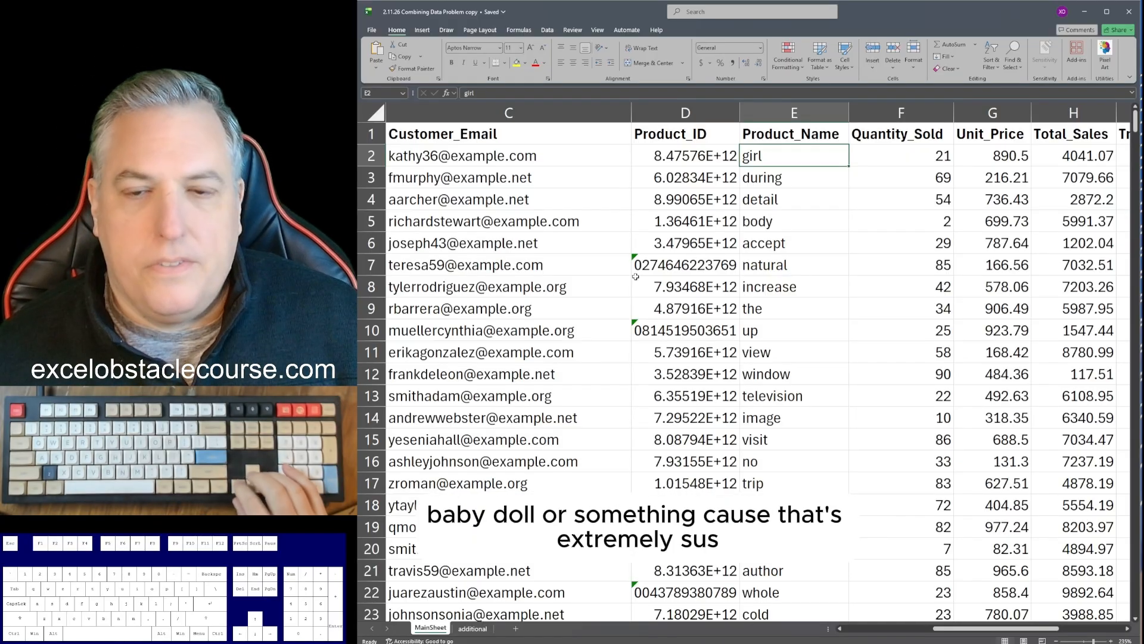
pyautogui.press('Left')
pyautogui.press('Left')
pyautogui.press('Left')
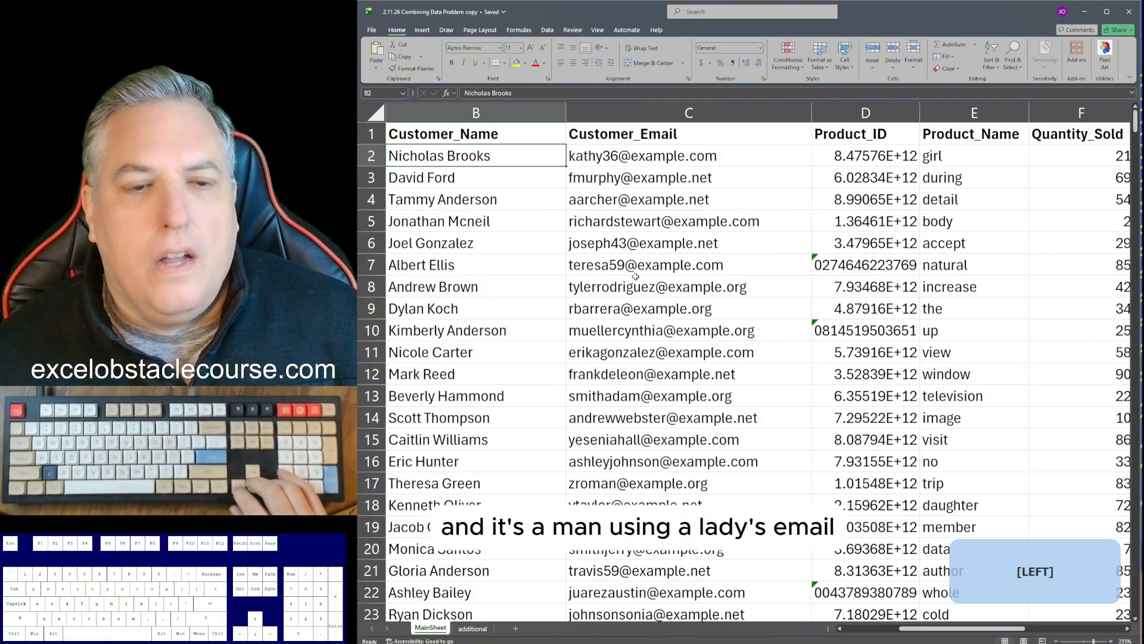
pyautogui.press('Right')
pyautogui.press('Left')
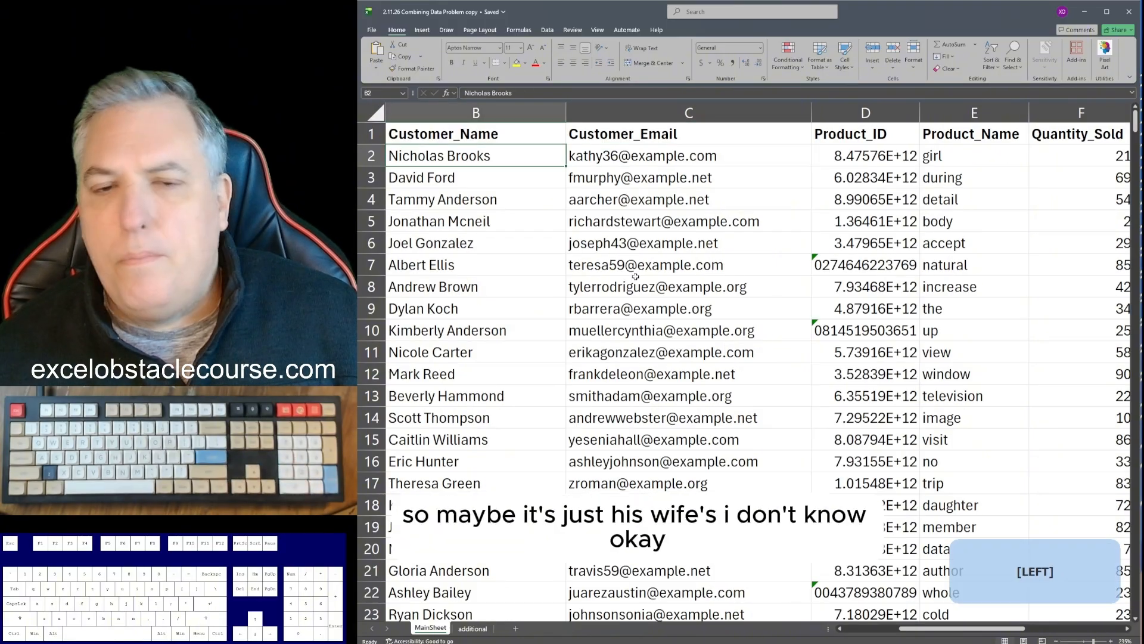
pyautogui.press('Left')
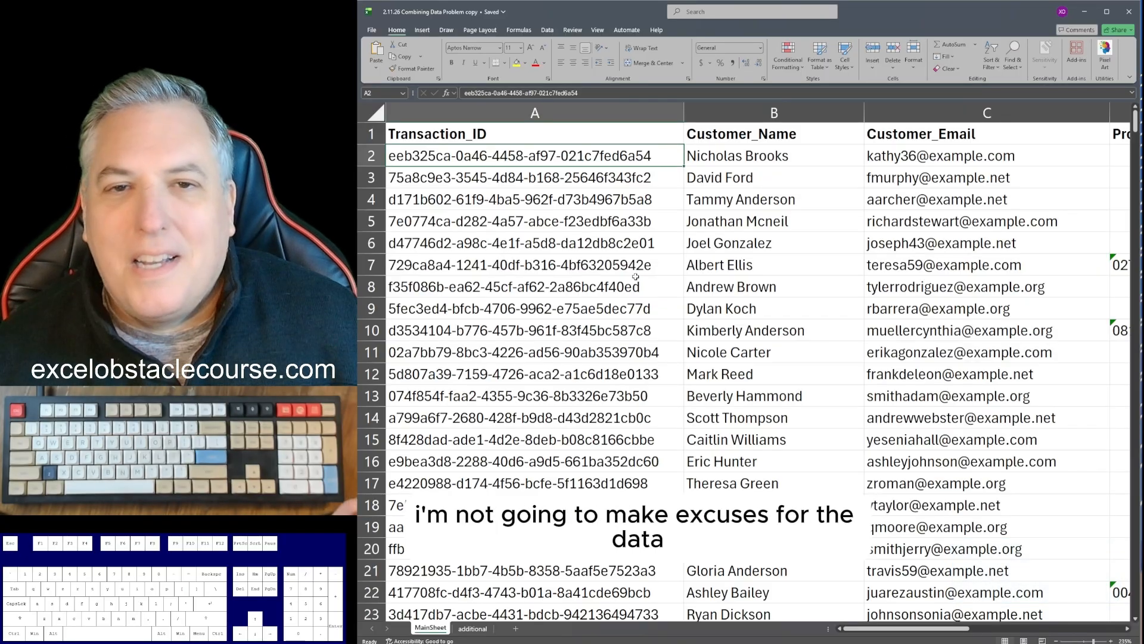
pyautogui.press('Left')
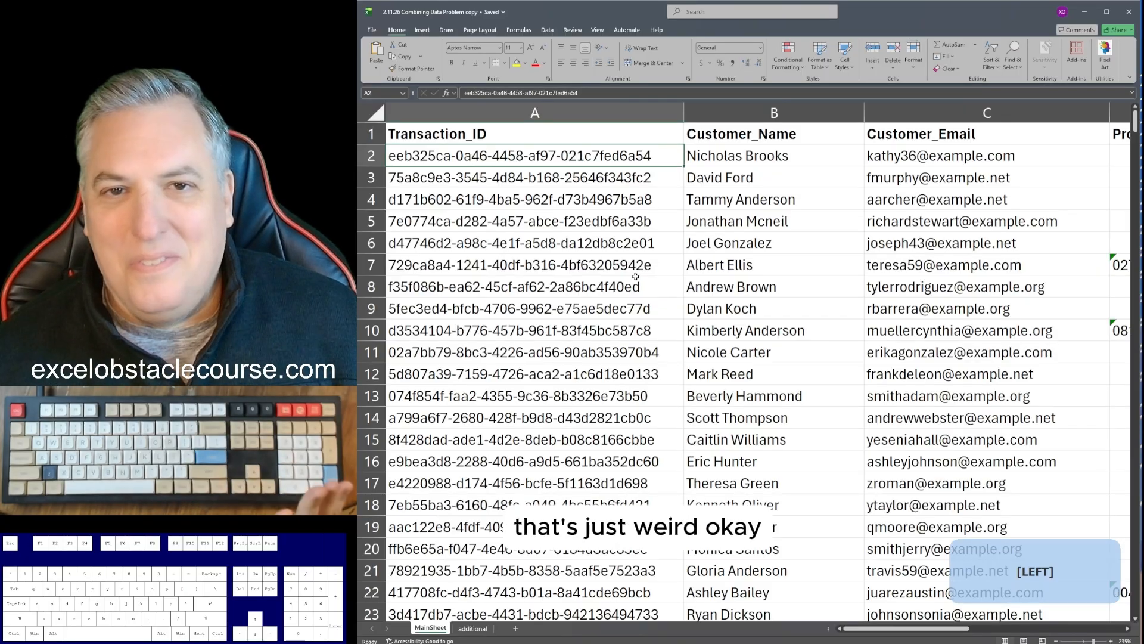
# - Review the remaining MainSheet columns through Transaction_Date, and return to the Transaction_ID header
pyautogui.press('Right')
pyautogui.press('Right')
pyautogui.press('Right')
pyautogui.press('Right')
pyautogui.press('Right')
pyautogui.press('Right')
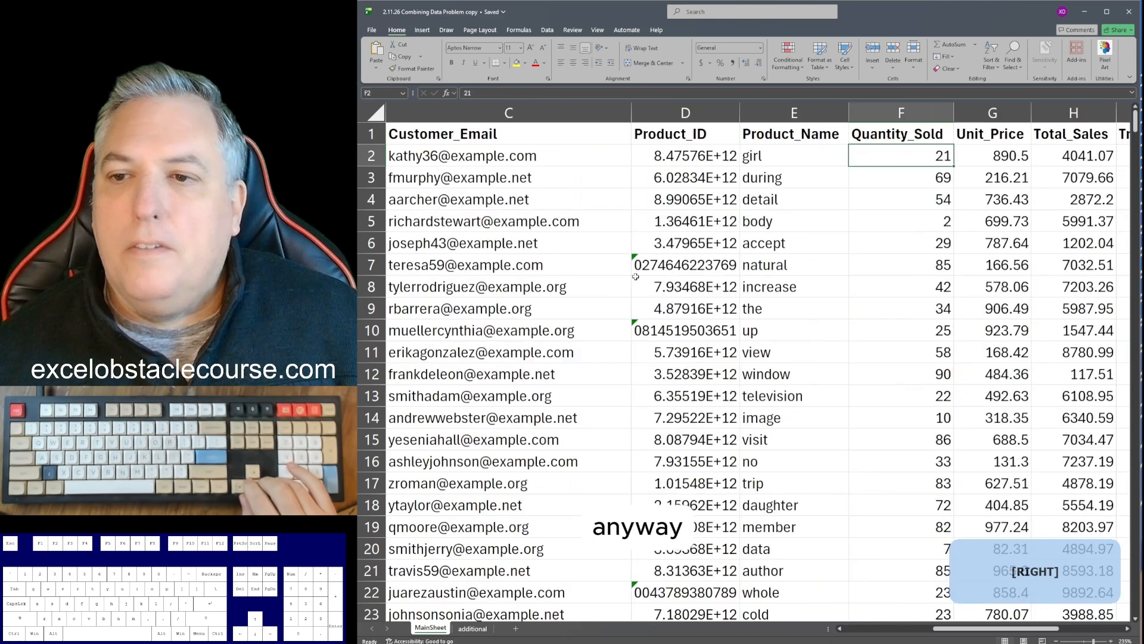
pyautogui.press('Right')
pyautogui.press('Right')
pyautogui.press('Right')
pyautogui.press('Right')
pyautogui.press('Up')
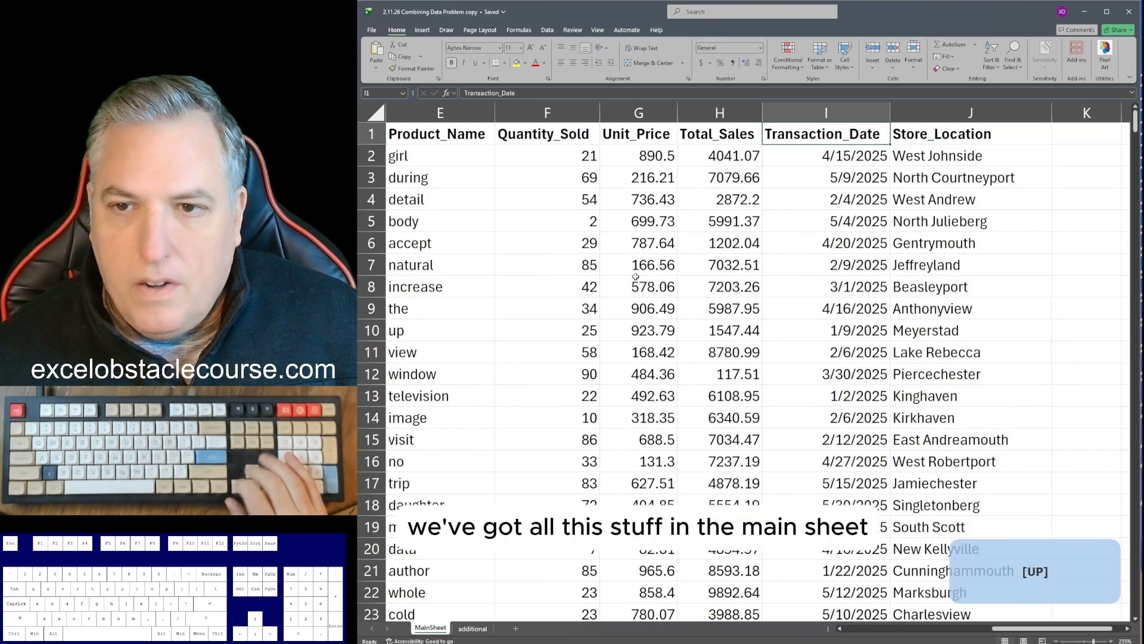
pyautogui.press('Left')
pyautogui.press('Left')
pyautogui.press('Left')
pyautogui.press('Left')
pyautogui.press('Left')
pyautogui.press('Left')
pyautogui.press('Left')
pyautogui.press('Left')
pyautogui.press('Left')
pyautogui.press('Left')
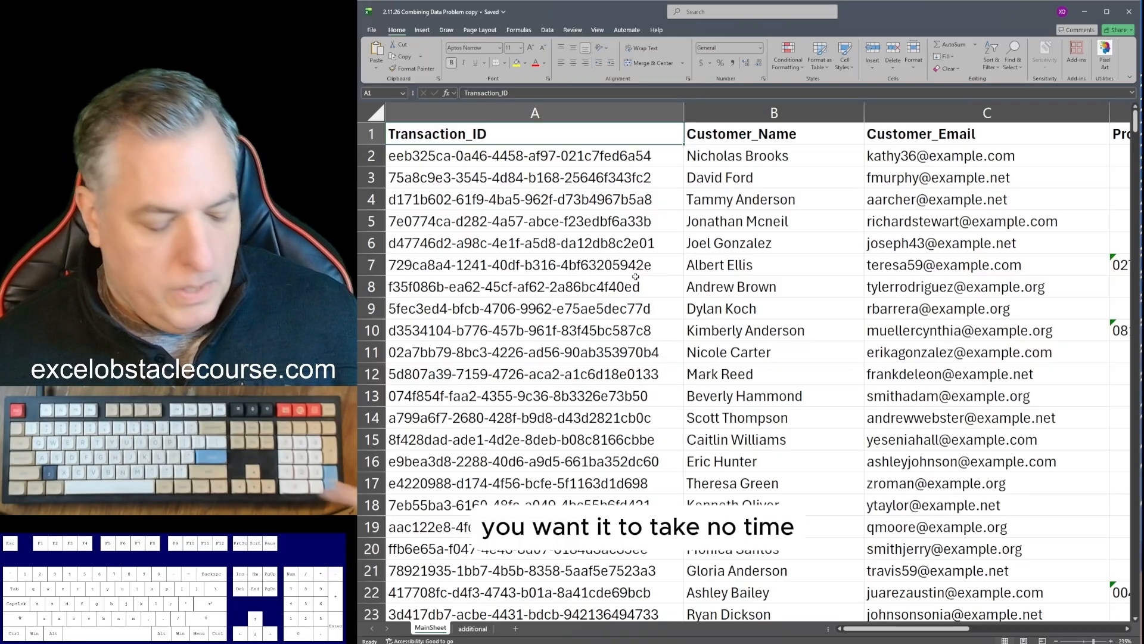
# - Compare the column header order on MainSheet with the header order on the additional sheet
pyautogui.hotkey('ctrl', 'pagedown')
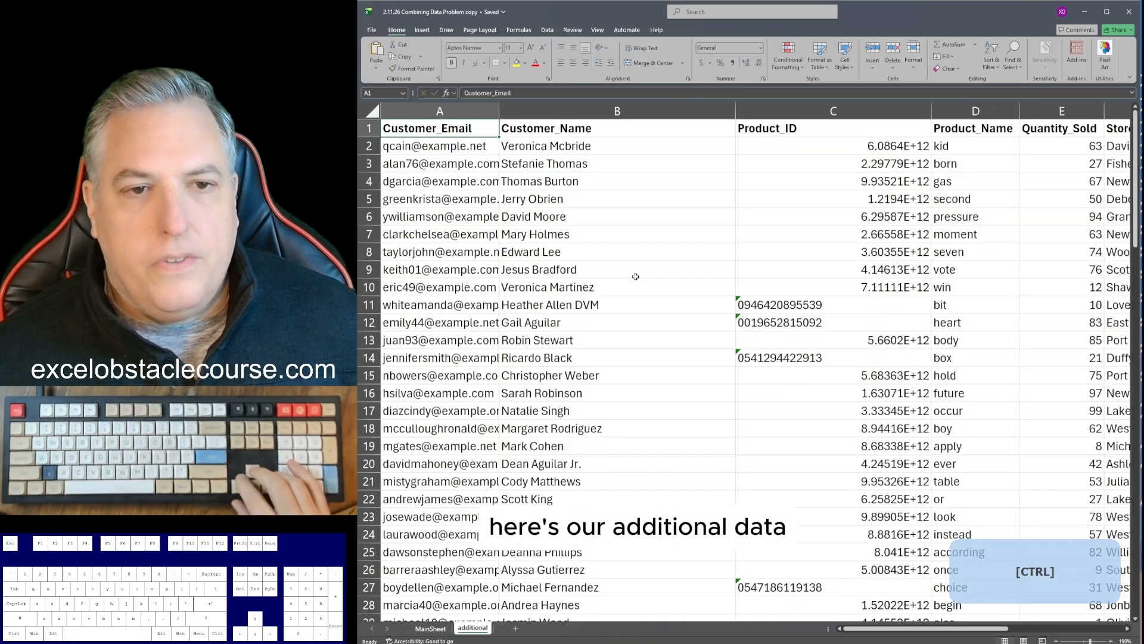
pyautogui.hotkey('ctrl', 'pageup')
pyautogui.press('Right')
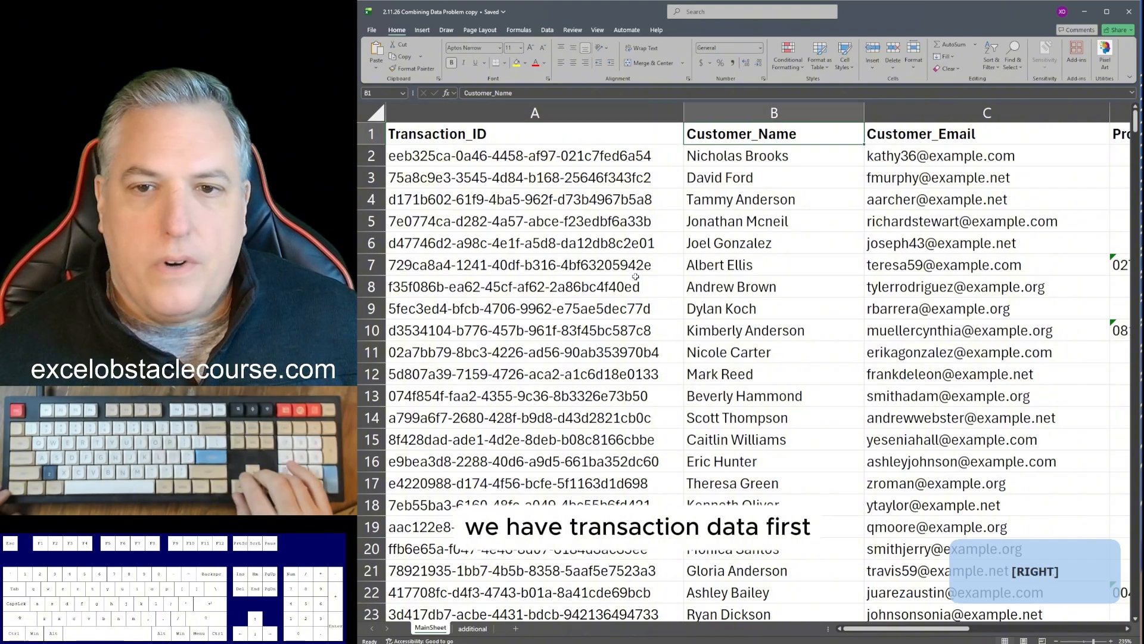
pyautogui.press('Right')
pyautogui.press('Right')
pyautogui.press('Right')
pyautogui.press('Right')
pyautogui.press('Right')
pyautogui.press('Right')
pyautogui.press('Right')
pyautogui.press('Right')
pyautogui.hotkey('ctrl', 'Left')
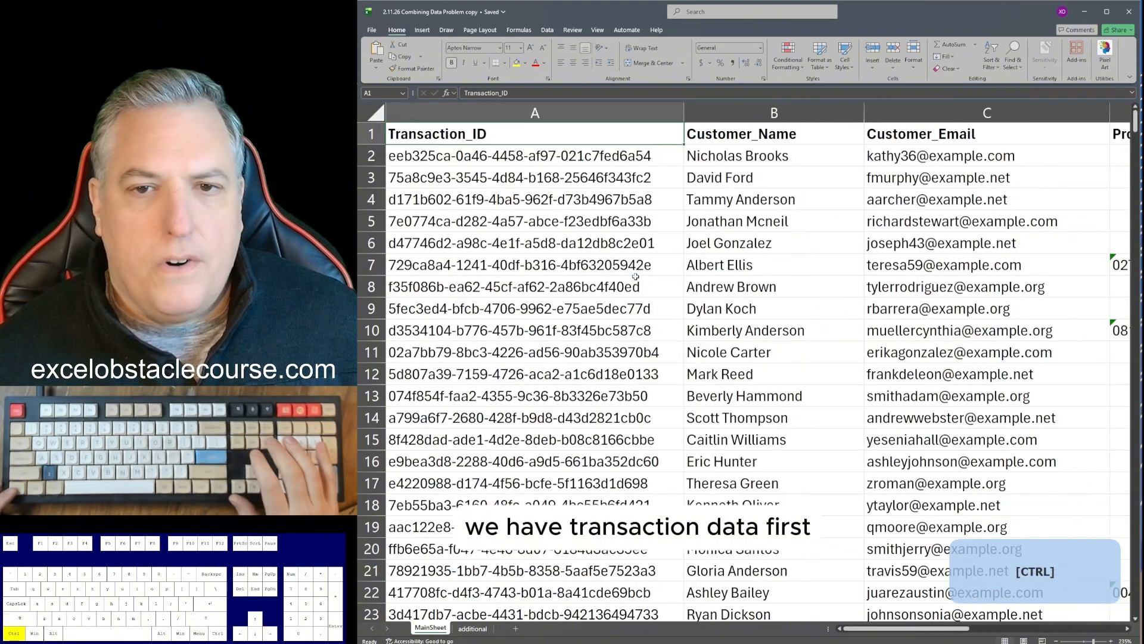
pyautogui.hotkey('ctrl', 'pagedown')
pyautogui.press('Right')
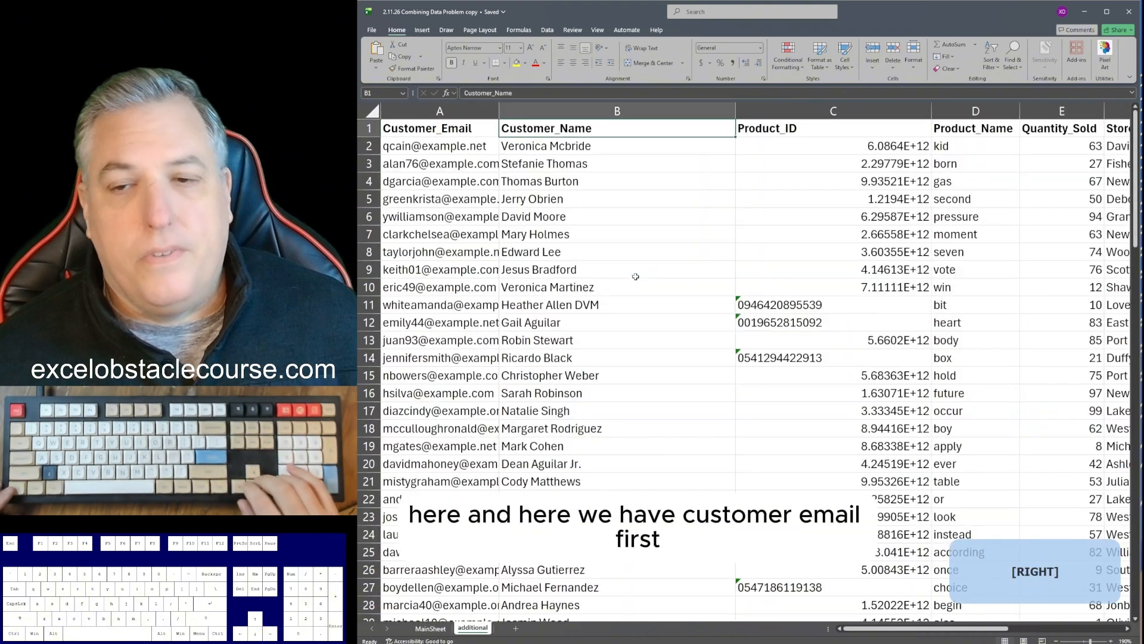
pyautogui.hotkey('ctrl', 'pageup')
pyautogui.hotkey('ctrl', 'pagedown')
pyautogui.hotkey('ctrl', 'Left')
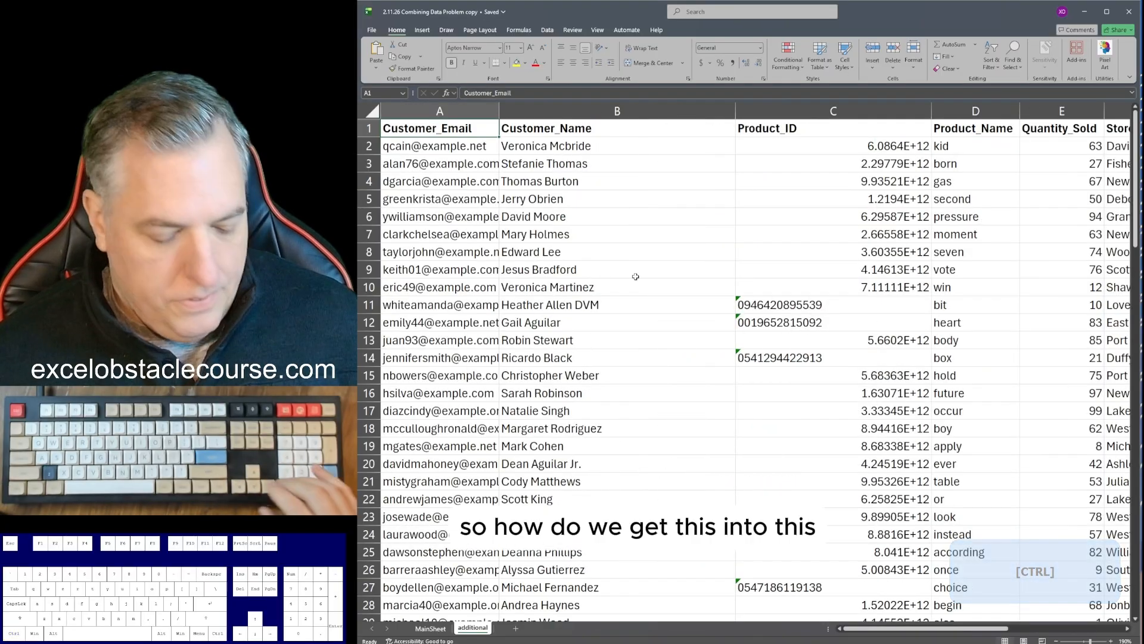
pyautogui.hotkey('ctrl', 'pageup')
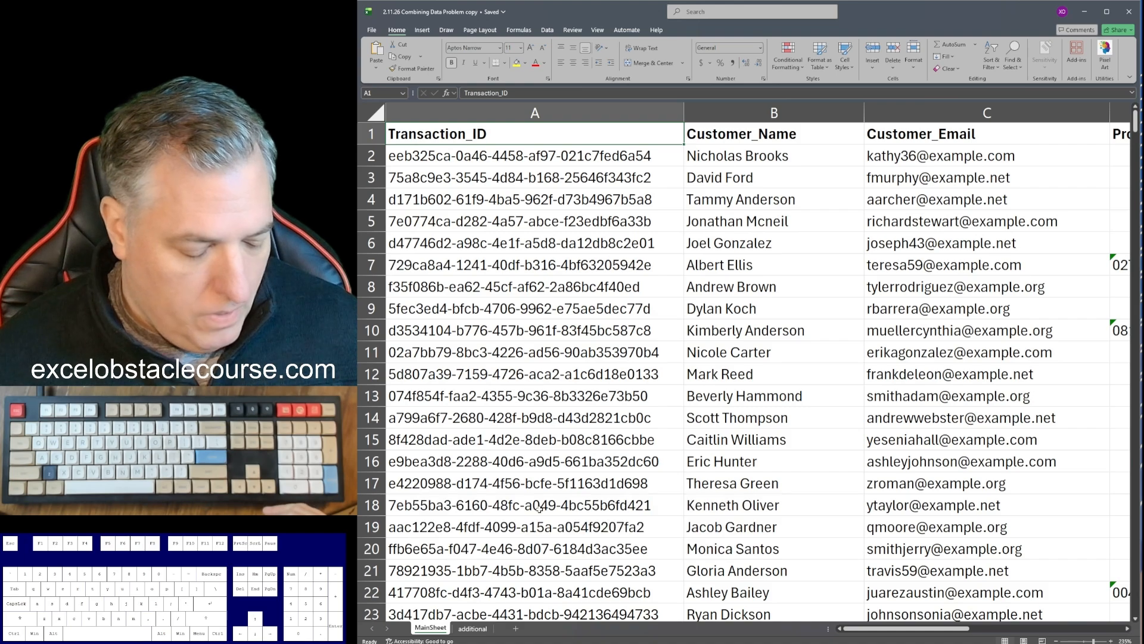
# - Create a new blank workbook and move its window into view over the data workbook
pyautogui.hotkey('ctrl', 'n')
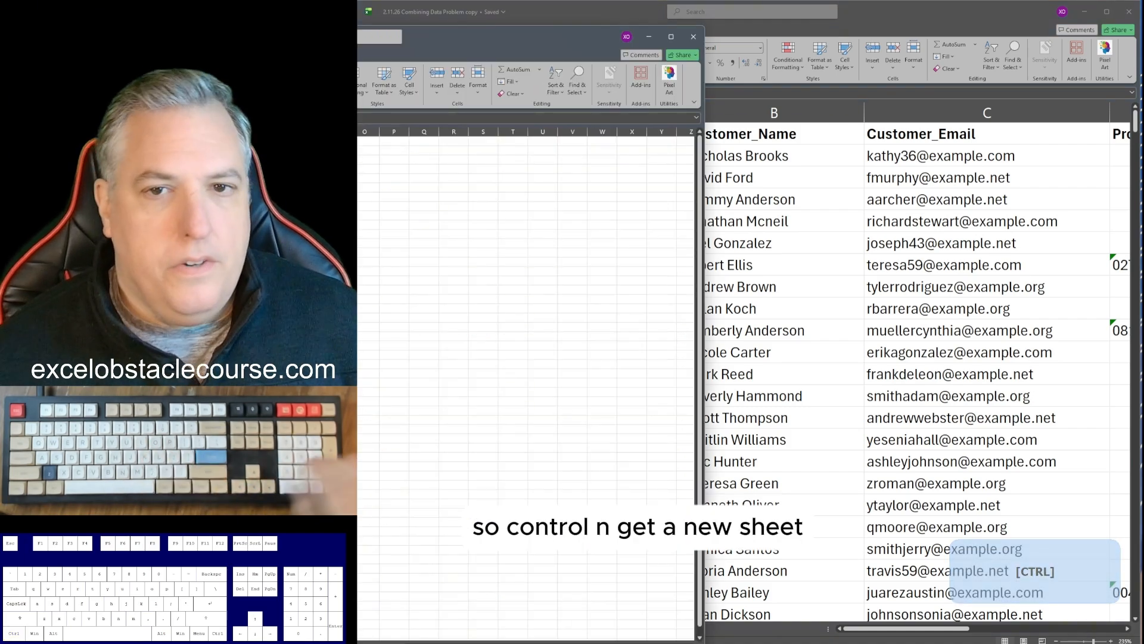
pyautogui.moveTo(445, 40); pyautogui.dragTo(944, 59)
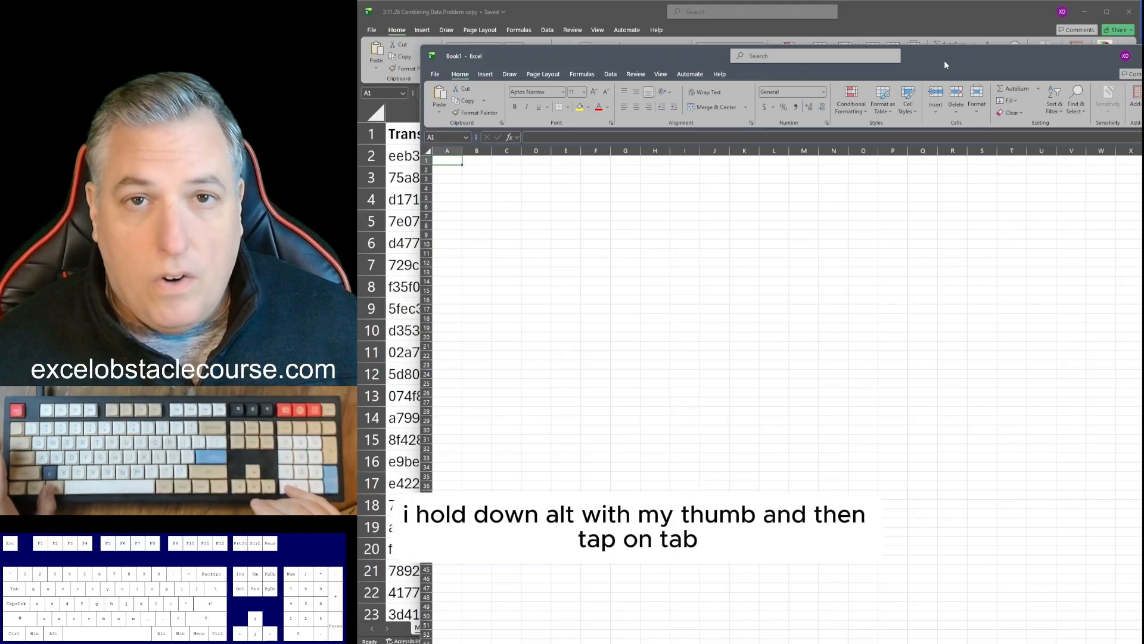
# - Look through the open windows in the window switcher, returning to the data workbook's entry
pyautogui.press('alt')
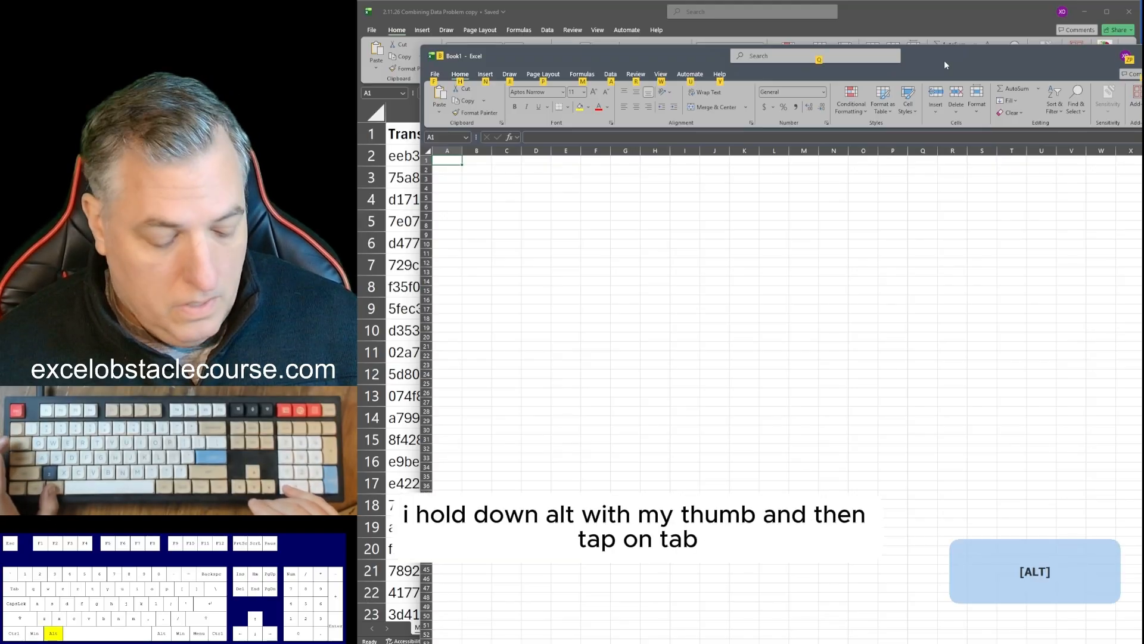
pyautogui.hotkey('alt', 'Tab')
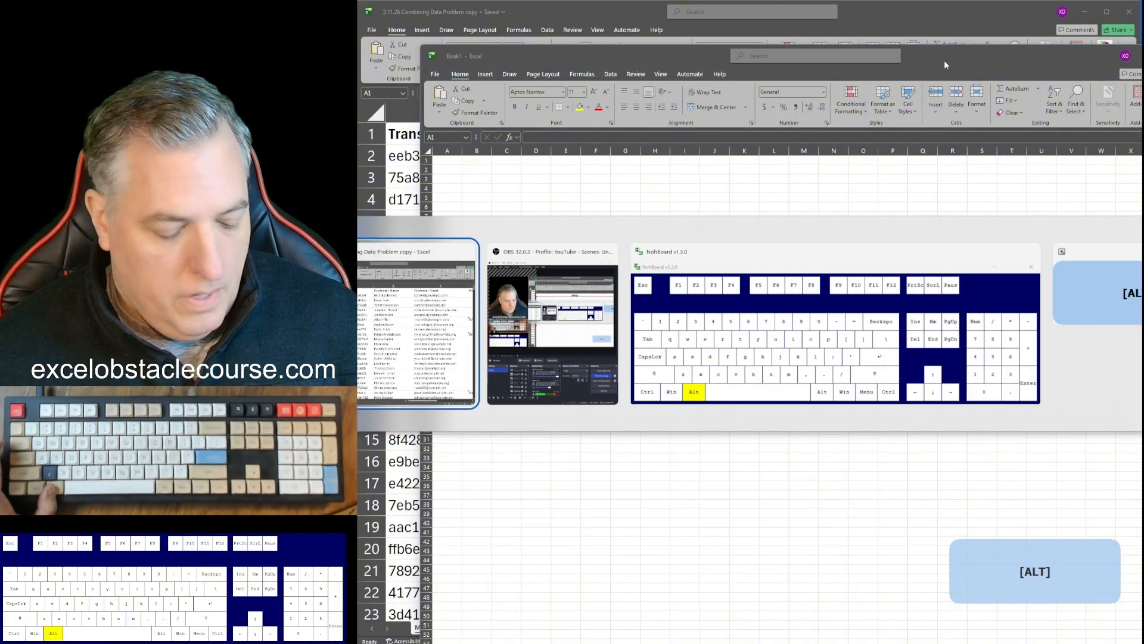
pyautogui.press('Tab')
pyautogui.press('Tab')
pyautogui.press('Tab')
pyautogui.press('Tab')
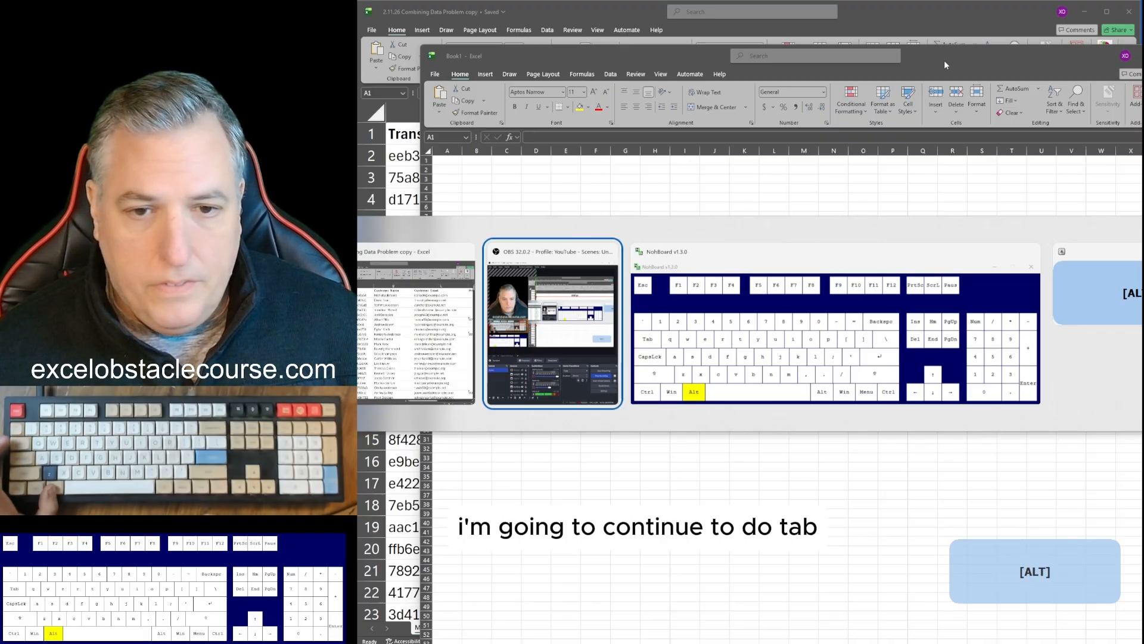
pyautogui.press('Tab')
pyautogui.press('Tab')
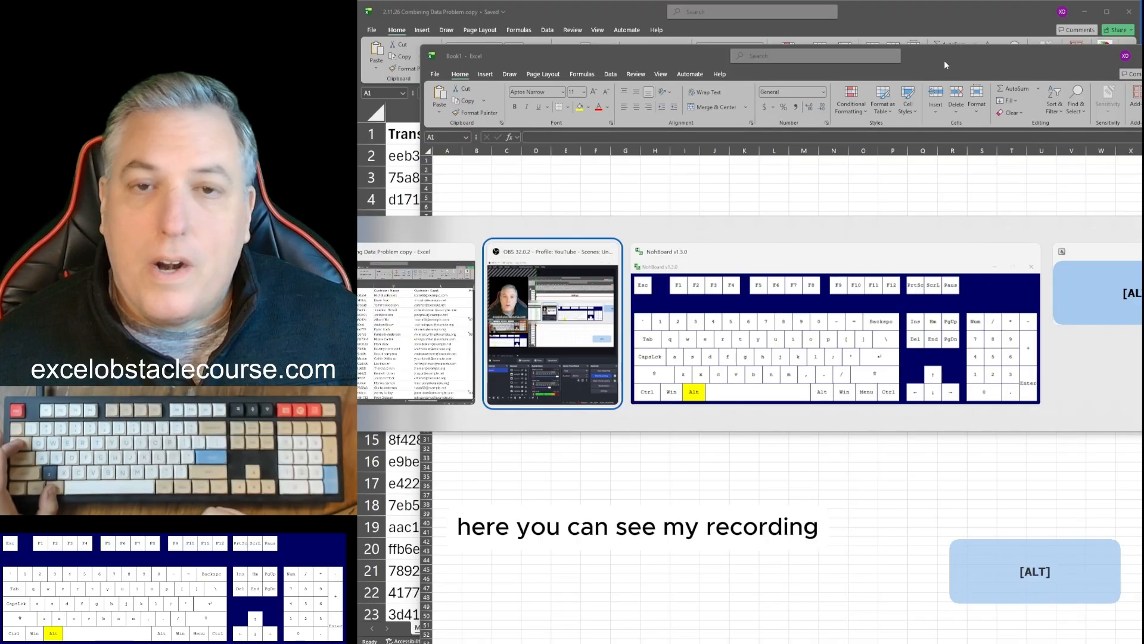
pyautogui.press('Tab')
pyautogui.press('Tab')
pyautogui.press('Tab')
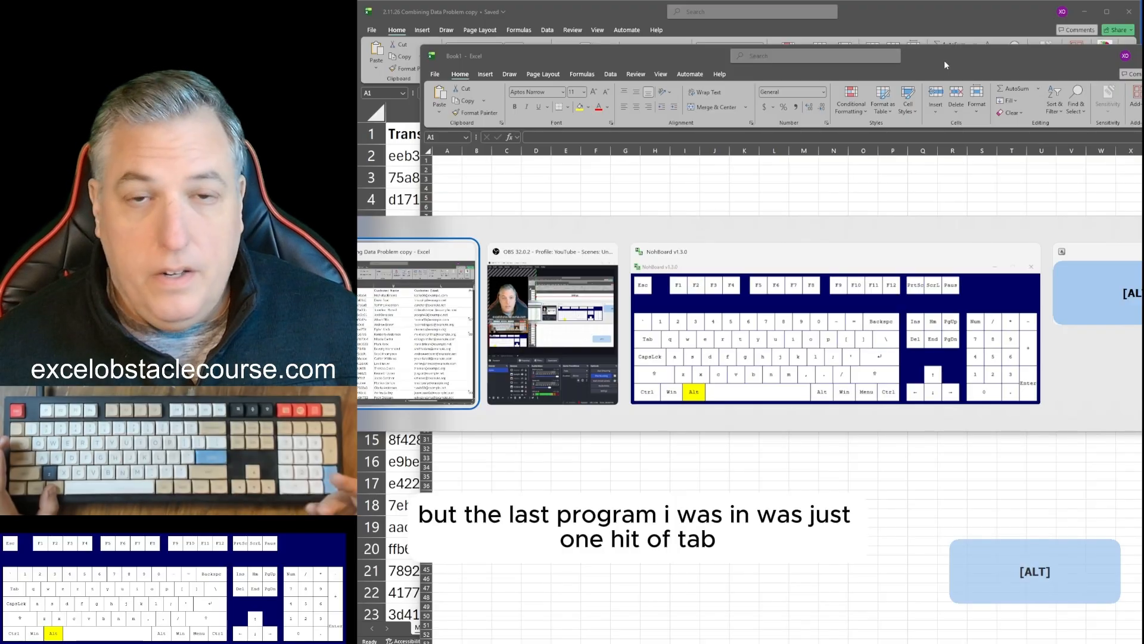
# - Toggle between the data workbook and the new blank workbook, ending on the data workbook's additional sheet
pyautogui.press('alt')
pyautogui.hotkey('alt', 'Tab')
pyautogui.hotkey('alt', 'Tab')
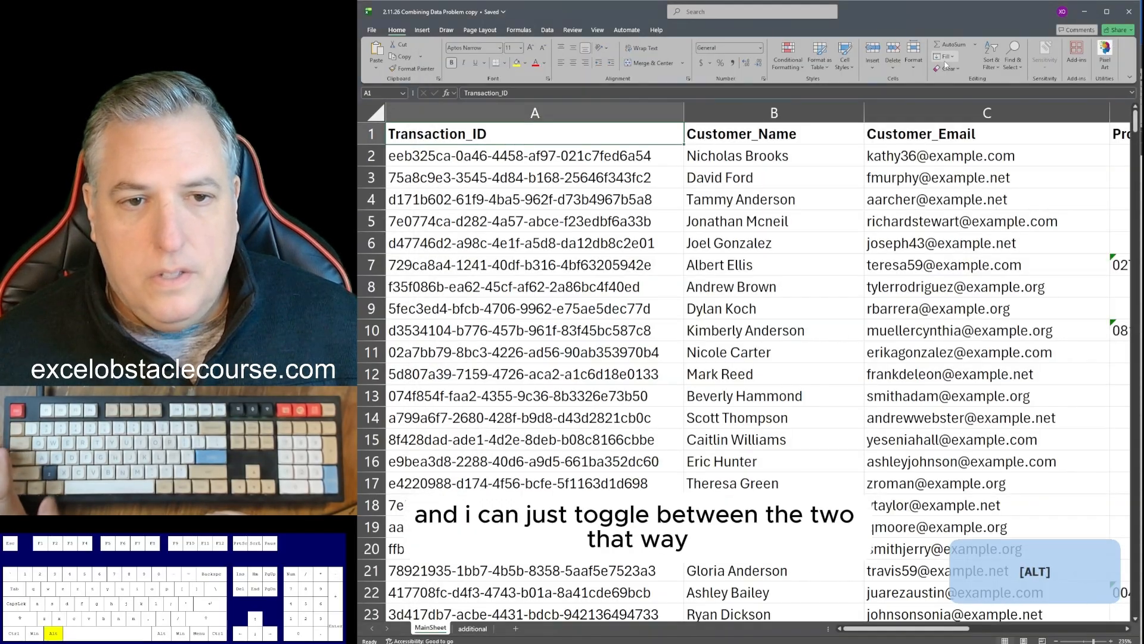
pyautogui.hotkey('alt', 'Tab')
pyautogui.hotkey('alt', 'Tab')
pyautogui.hotkey('alt', 'Tab')
pyautogui.hotkey('alt', 'Tab')
pyautogui.hotkey('alt', 'Tab')
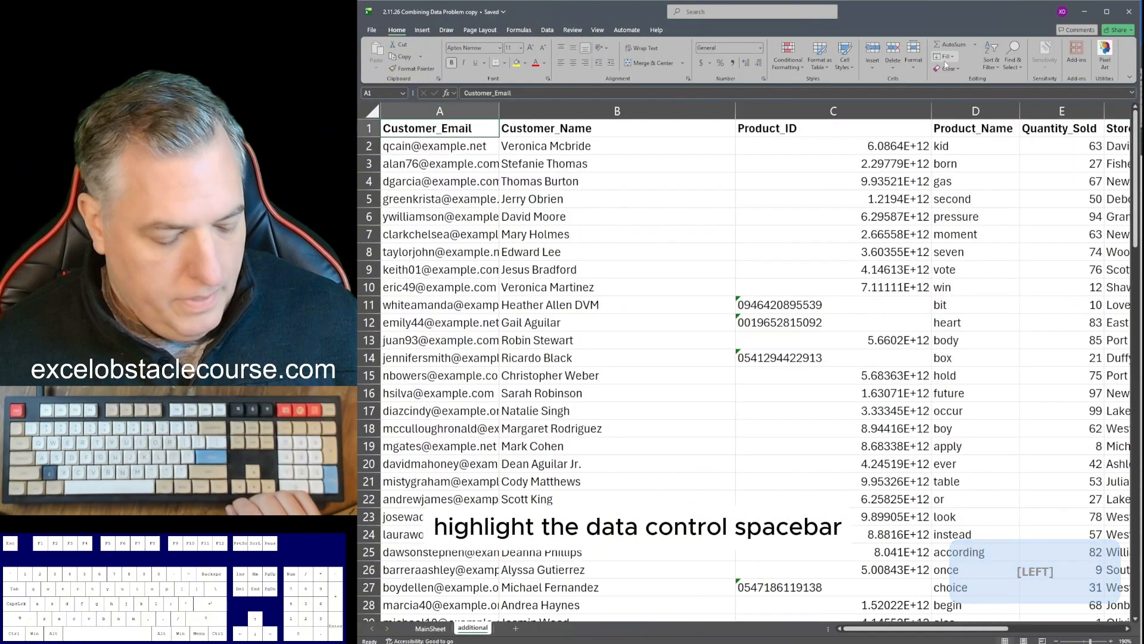
# - Move columns A through J of the additional sheet by cutting them and pasting them into the new blank workbook at A1
pyautogui.hotkey('ctrl', 'space')
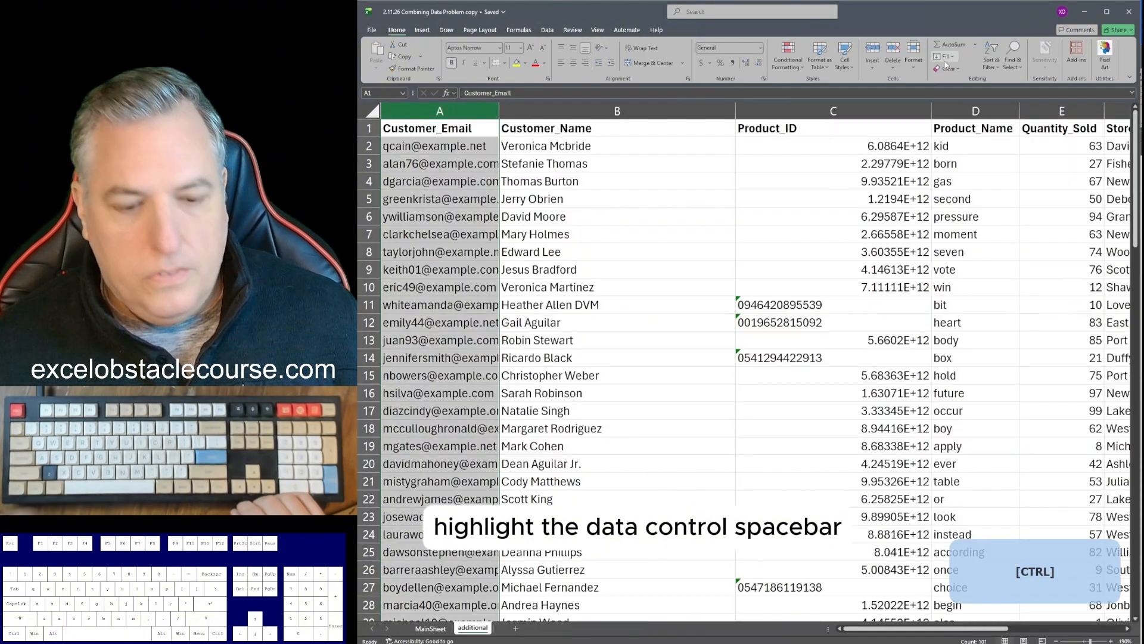
pyautogui.hotkey('ctrl', 'shift', 'Right')
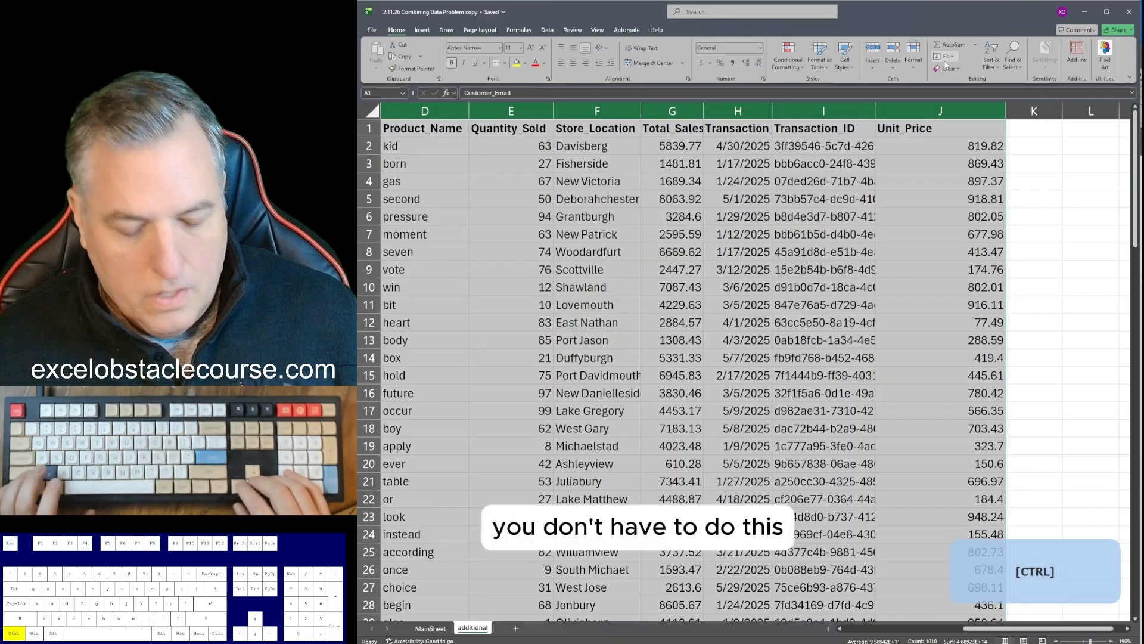
pyautogui.hotkey('ctrl', 'c')
pyautogui.hotkey('ctrl', 'BackSpace')
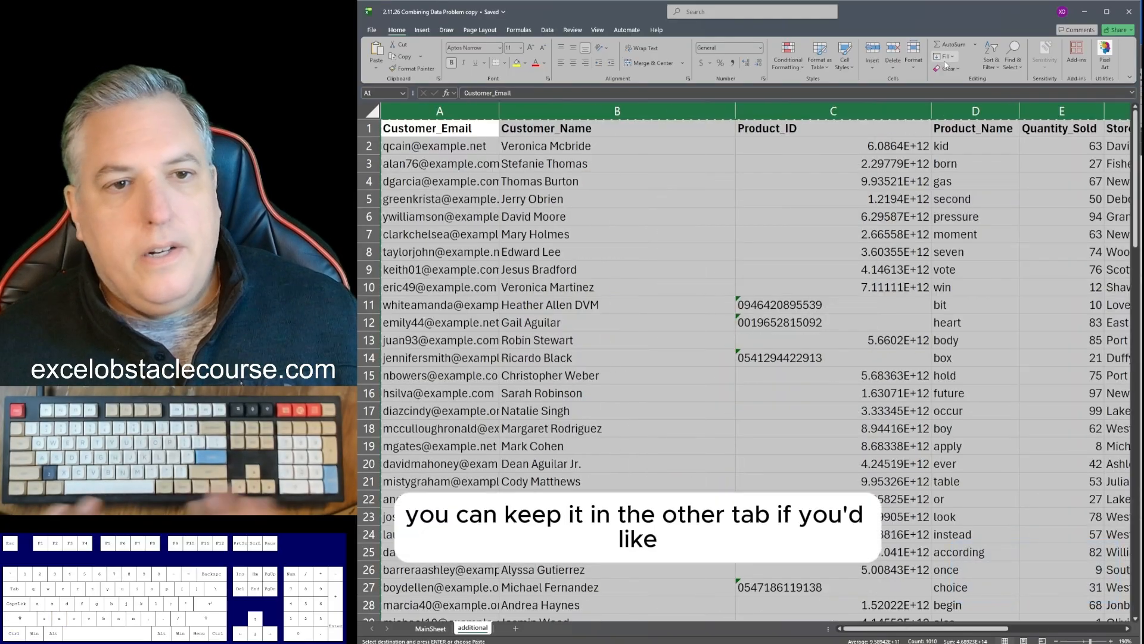
pyautogui.hotkey('ctrl', 'n')
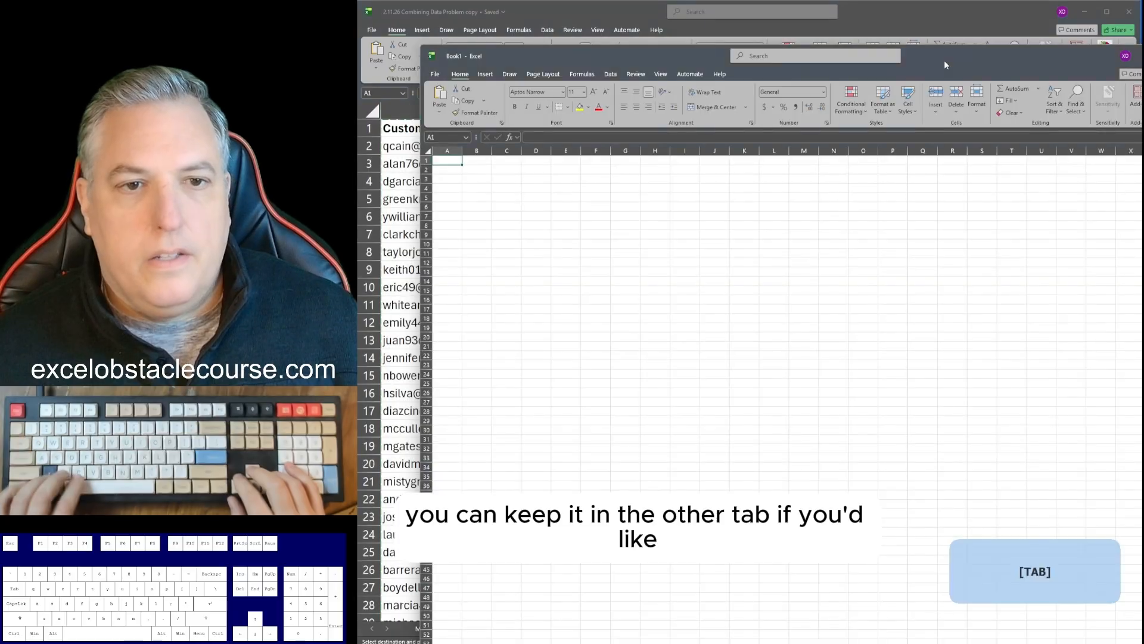
pyautogui.hotkey('ctrl', 'v')
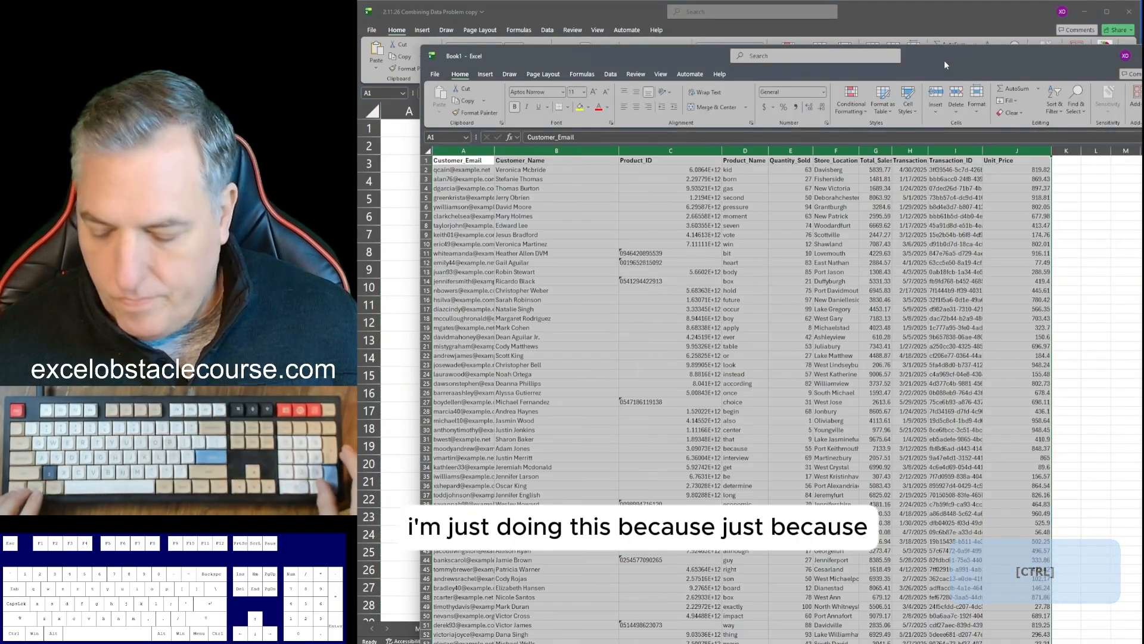
pyautogui.hotkey('ctrl', 'alt', '=')
pyautogui.hotkey('ctrl', 'alt', '=')
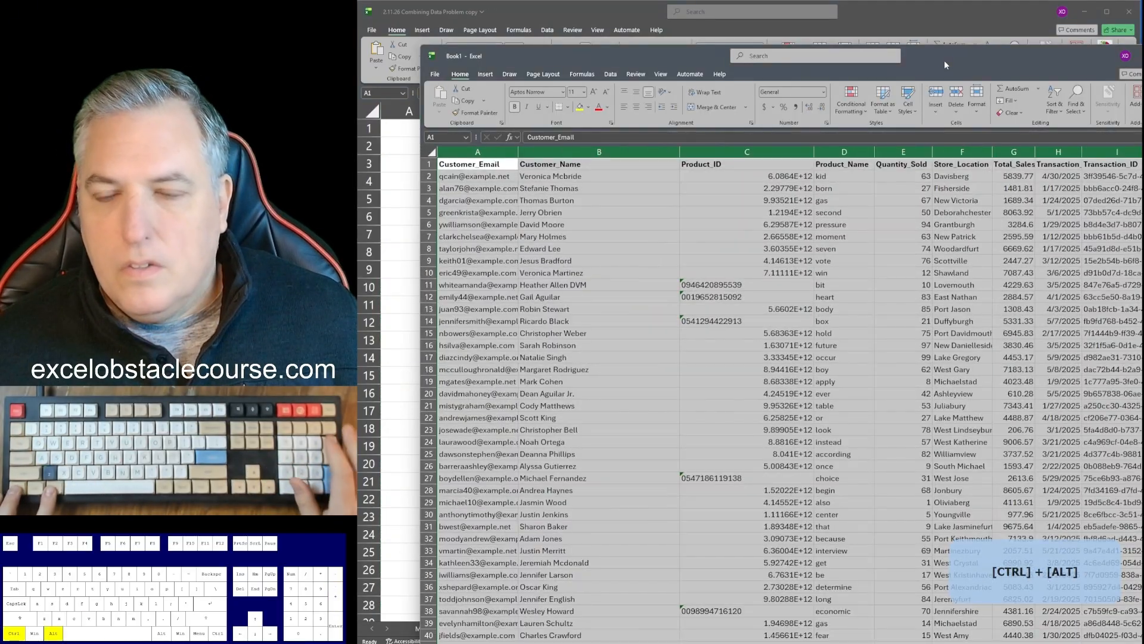
# - Return to the data workbook and delete its emptied additional sheet
pyautogui.hotkey('alt', 'Tab')
pyautogui.press('Left')
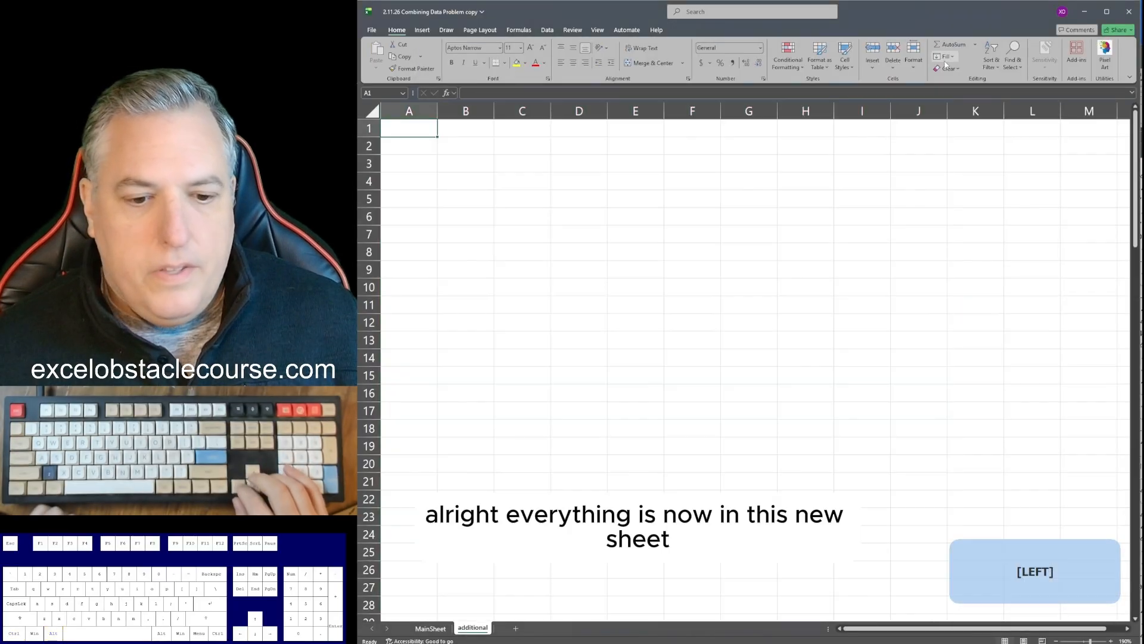
pyautogui.hotkey('alt', 'Tab')
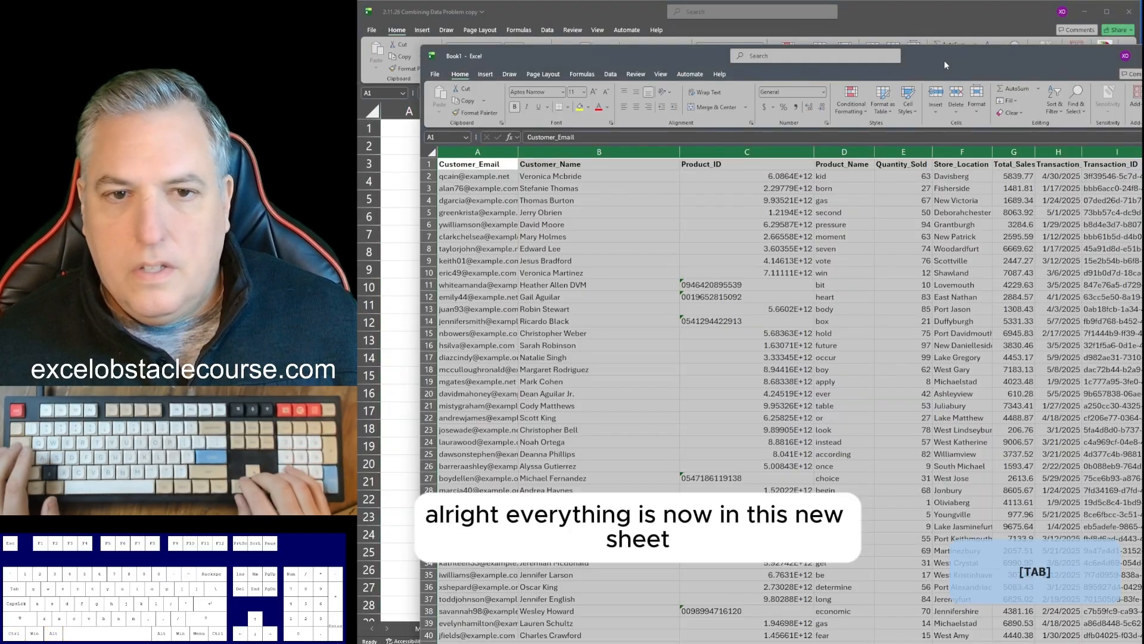
pyautogui.hotkey('alt', 'Tab')
pyautogui.press('Escape')
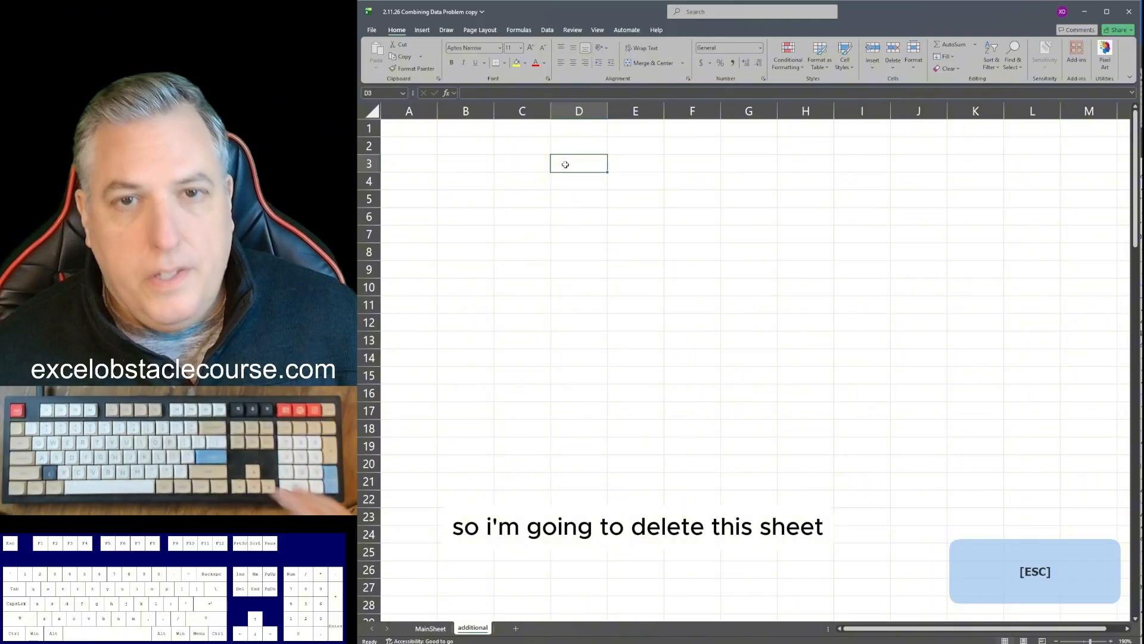
pyautogui.press('alt')
pyautogui.press('h')
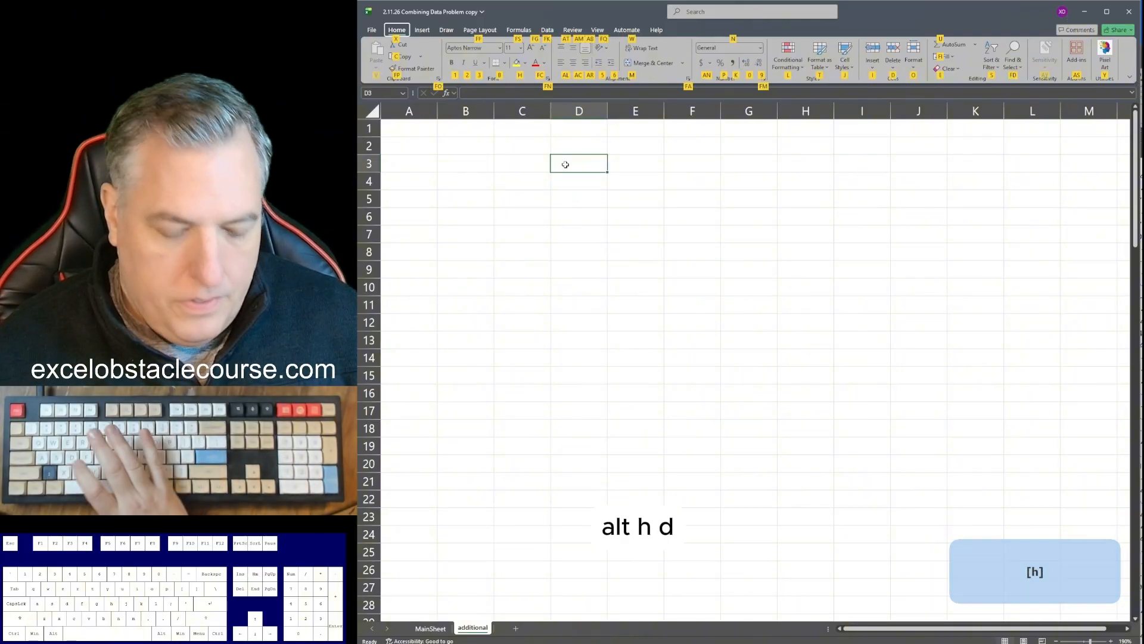
pyautogui.press('d')
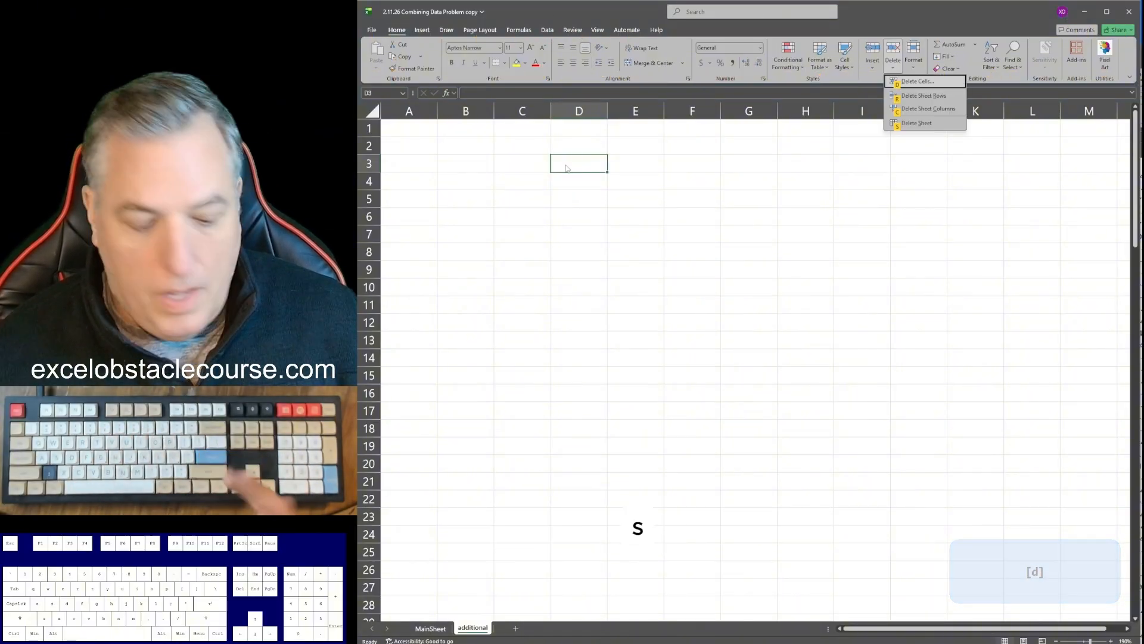
pyautogui.press('s')
pyautogui.press('Return')
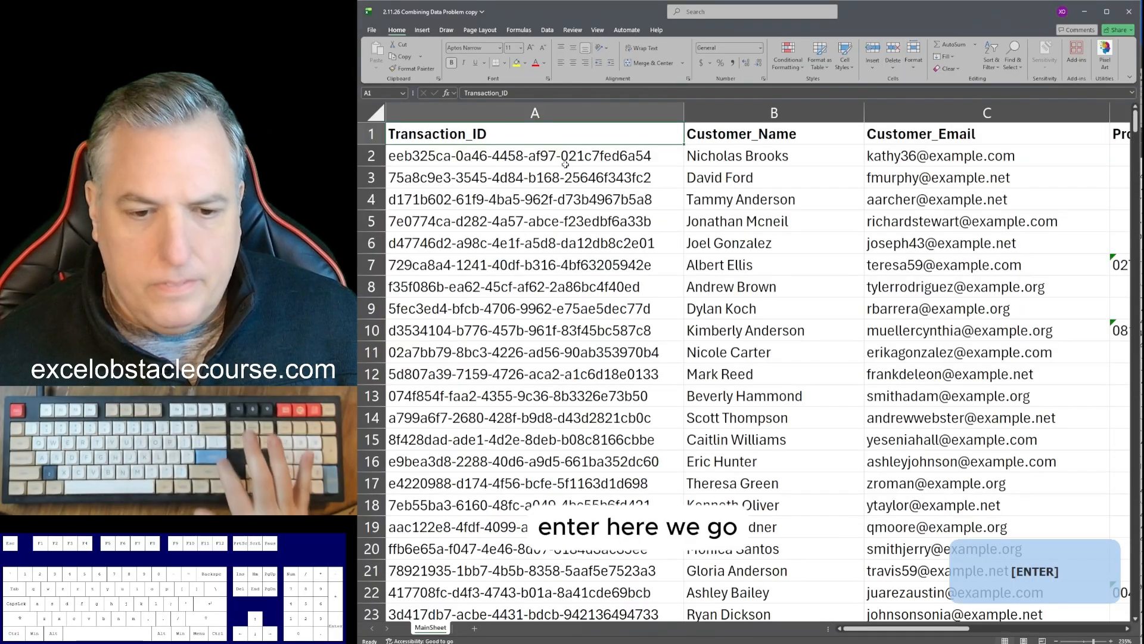
# - Switch to Book1 and review the column headers of the moved data across row 1
pyautogui.hotkey('alt', 'Tab')
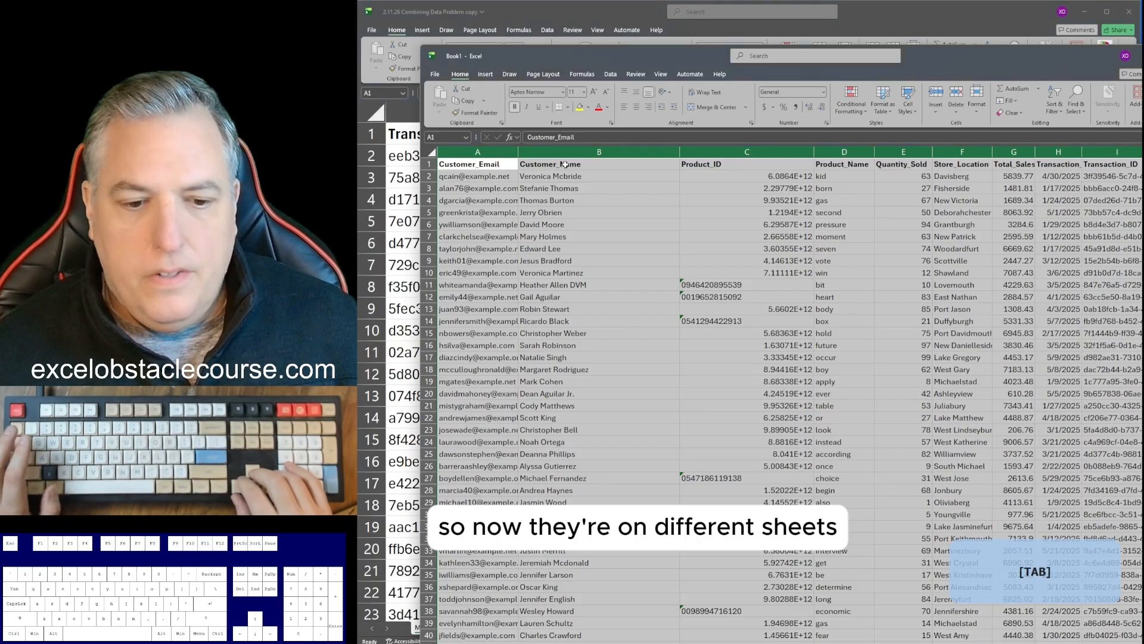
pyautogui.press('Left')
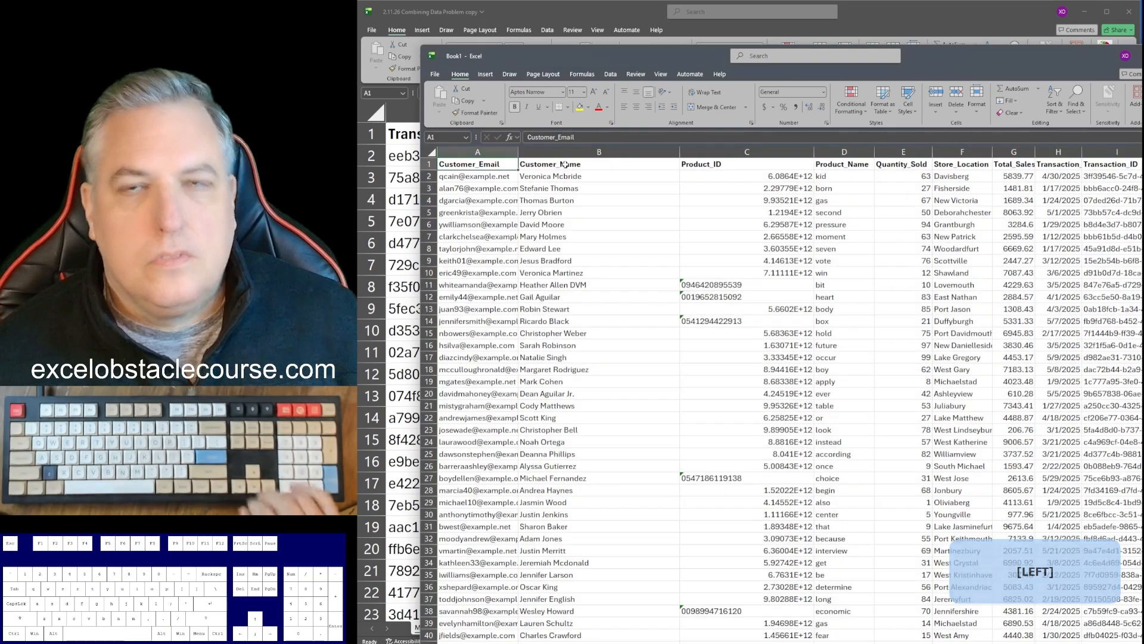
pyautogui.press('Up')
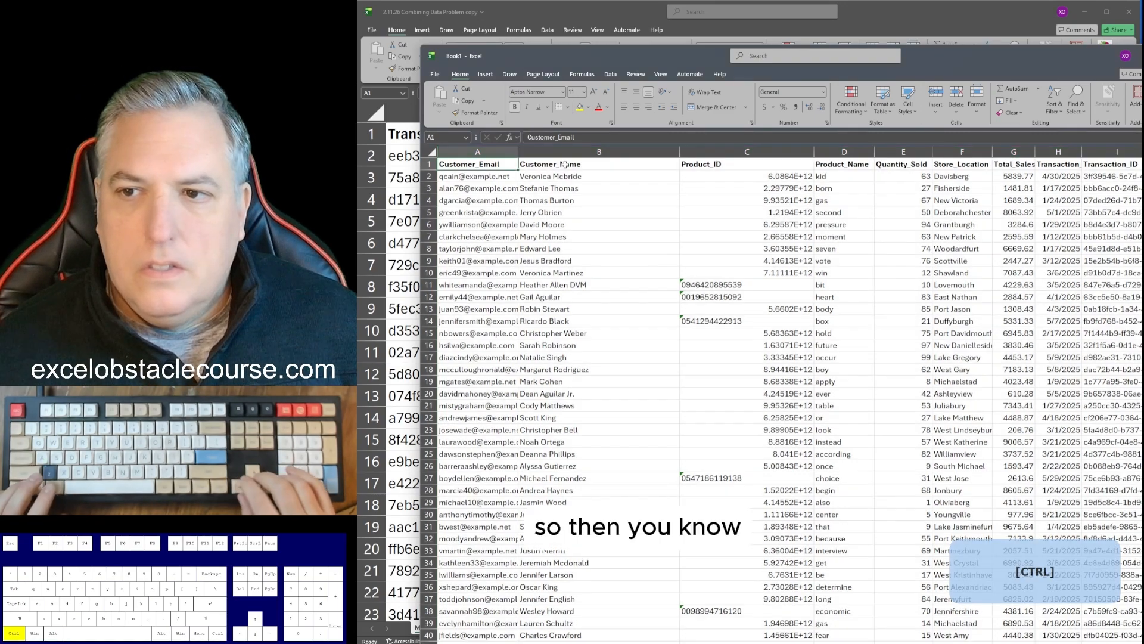
pyautogui.hotkey('ctrl', 'Right')
pyautogui.hotkey('ctrl', 'Left')
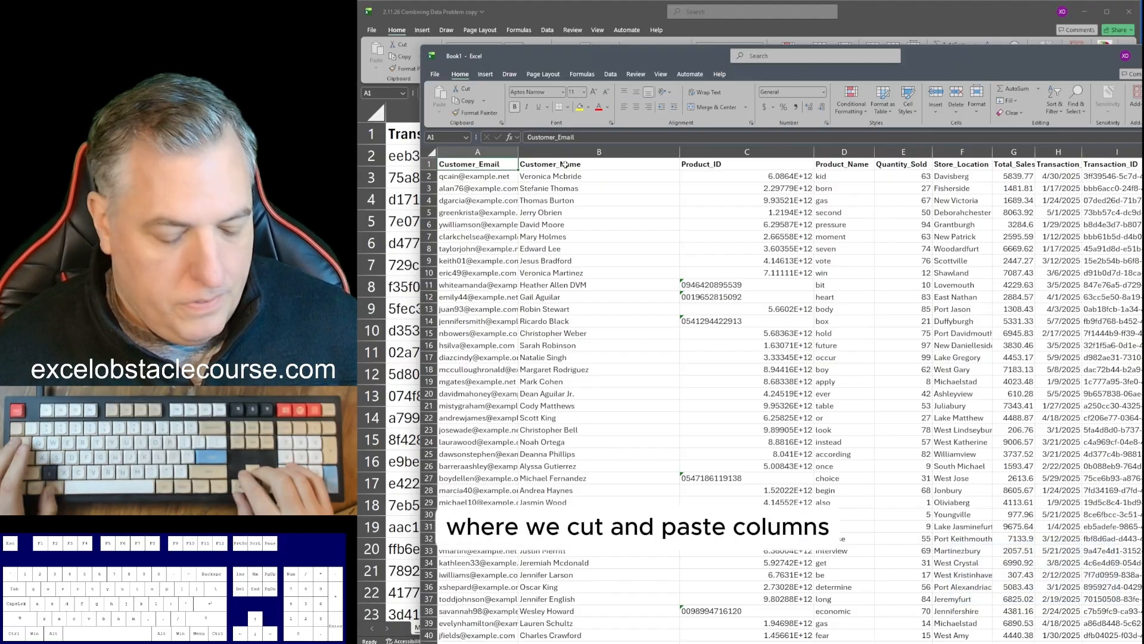
# - Start an INDEX formula in cell A502 of MainSheet in the data workbook, directly below the last data row
pyautogui.hotkey('alt', 'Tab')
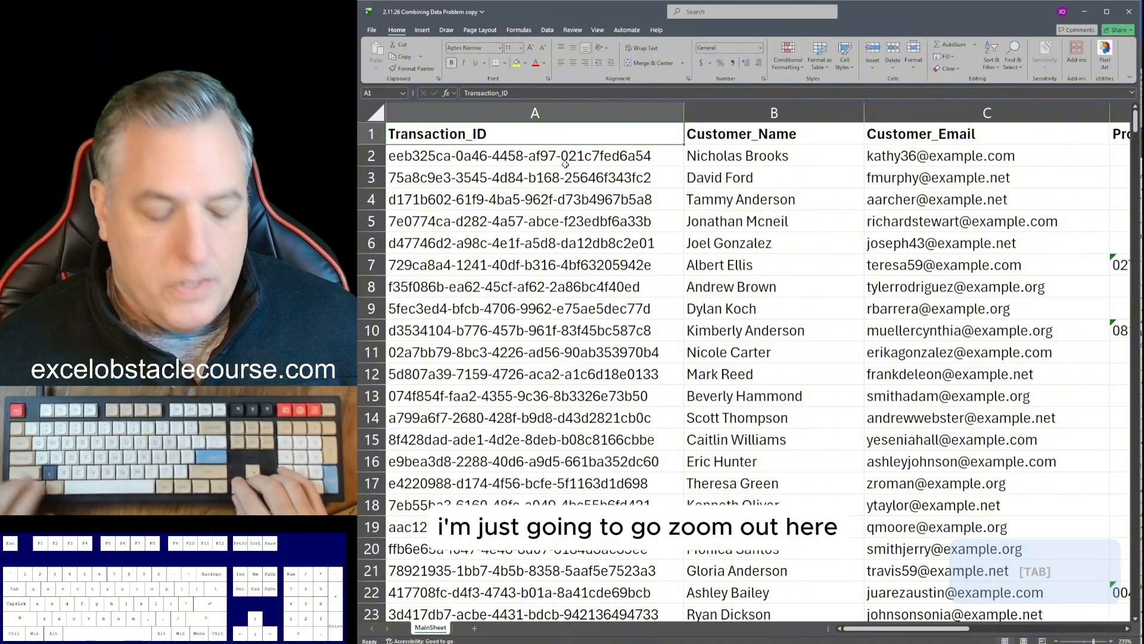
pyautogui.keyDown('ctrl'); pyautogui.scroll(-5, 565, 163); pyautogui.keyUp('ctrl')
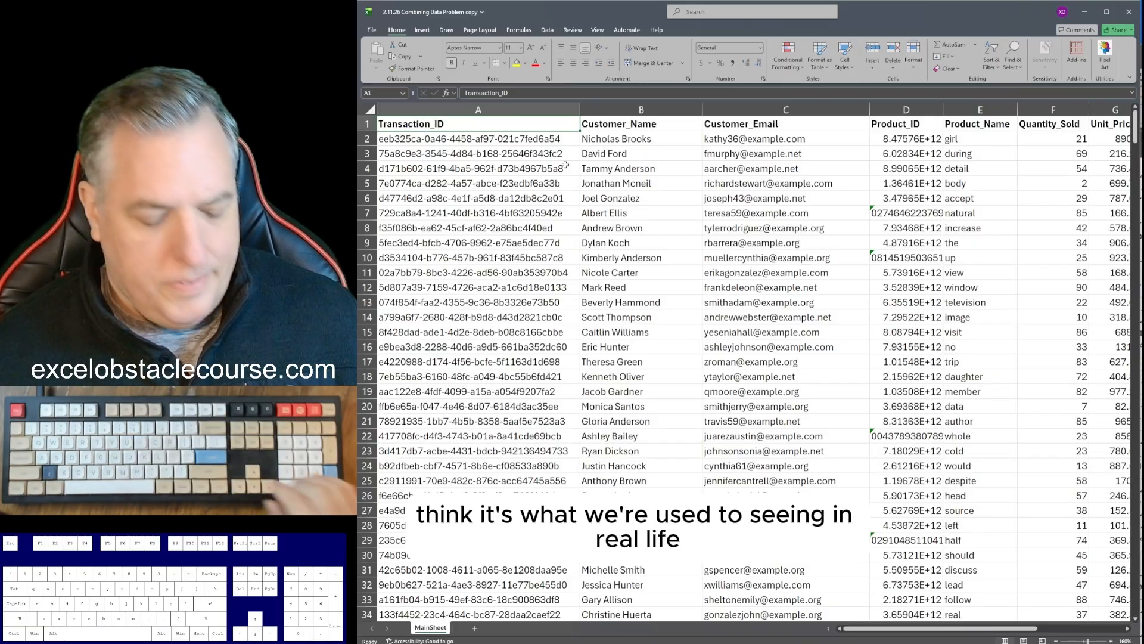
pyautogui.press('ctrl')
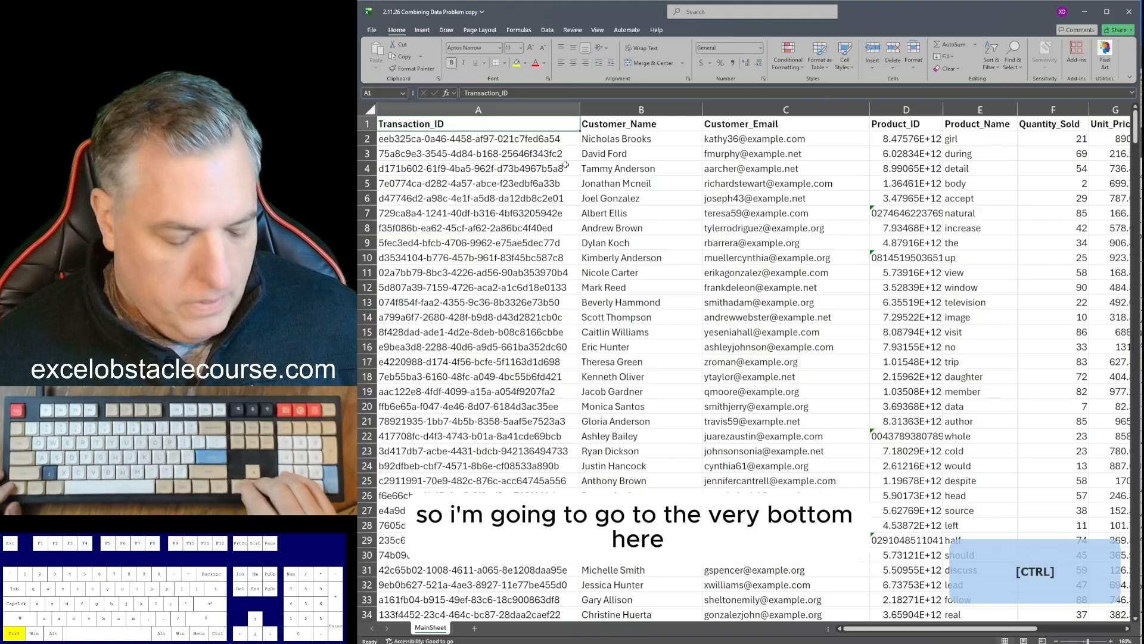
pyautogui.hotkey('ctrl', 'Down')
pyautogui.press('Down')
pyautogui.press('Down')
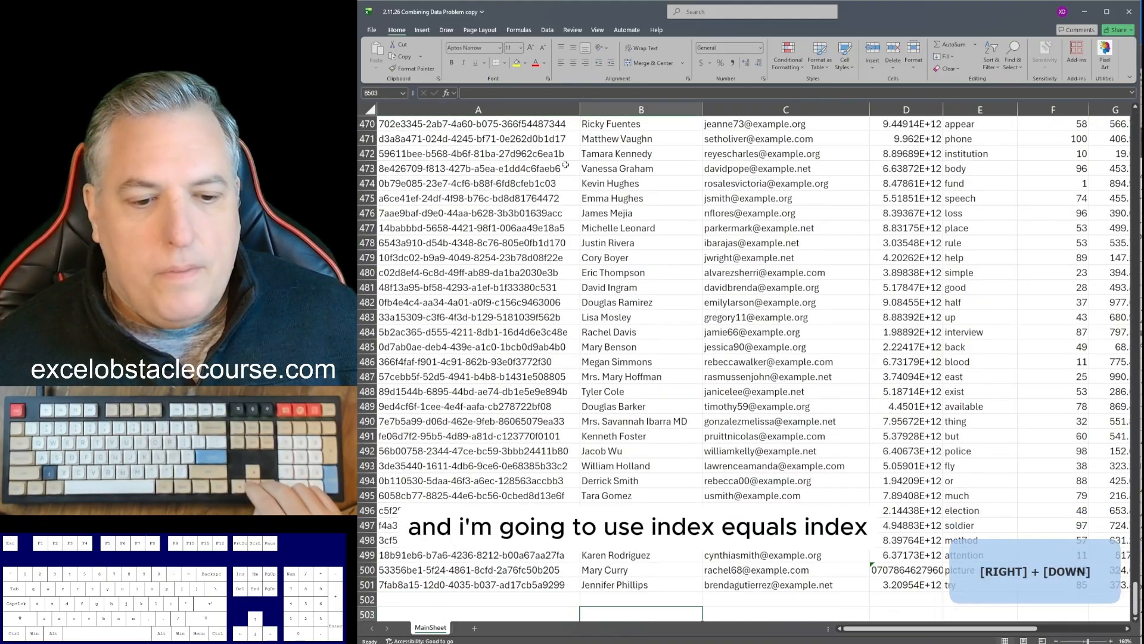
pyautogui.press('Up')
pyautogui.write('=index(')
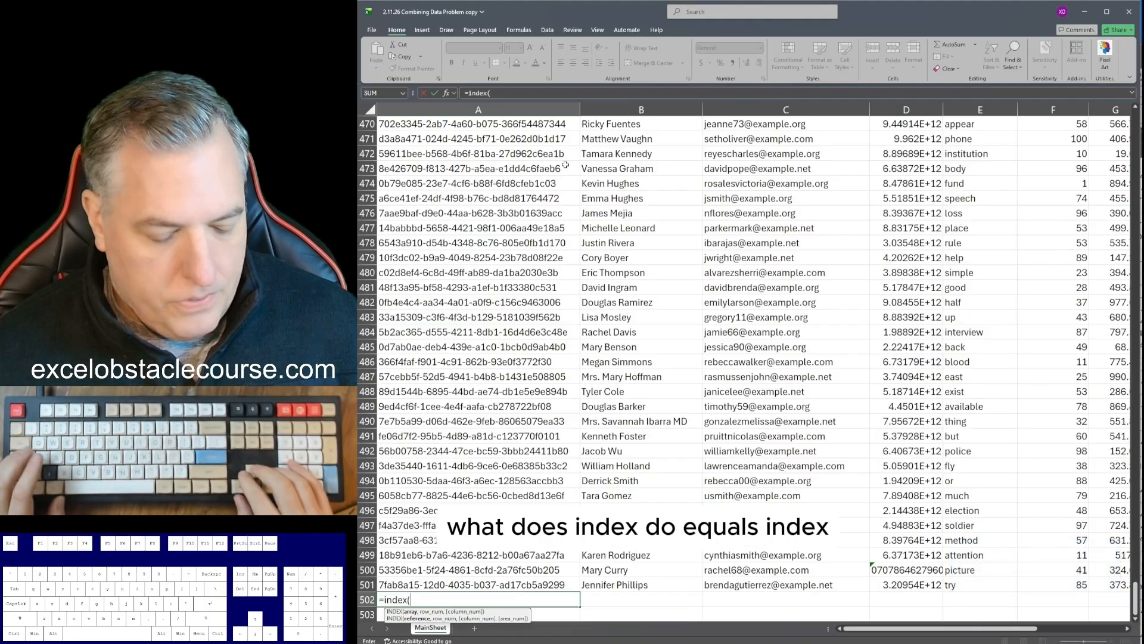
# - Complete the INDEX formula with Book1's range $A$2:$J$101, excluding the headers, as the array and 1 for both row and column
pyautogui.hotkey('ctrl', 'Tab')
pyautogui.press('Up')
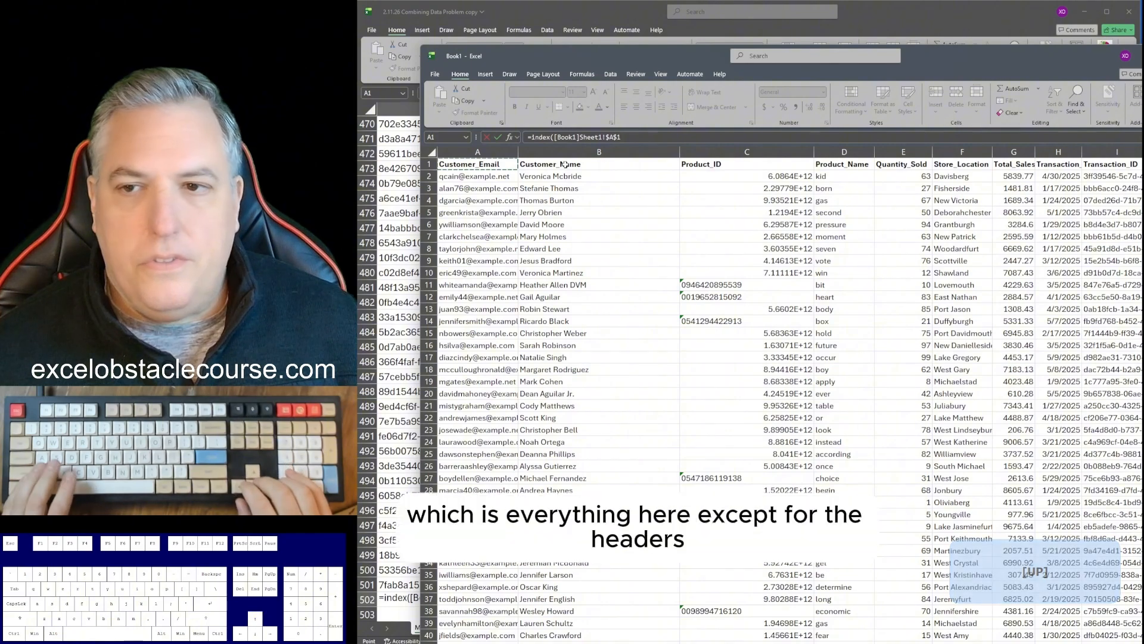
pyautogui.press('Down')
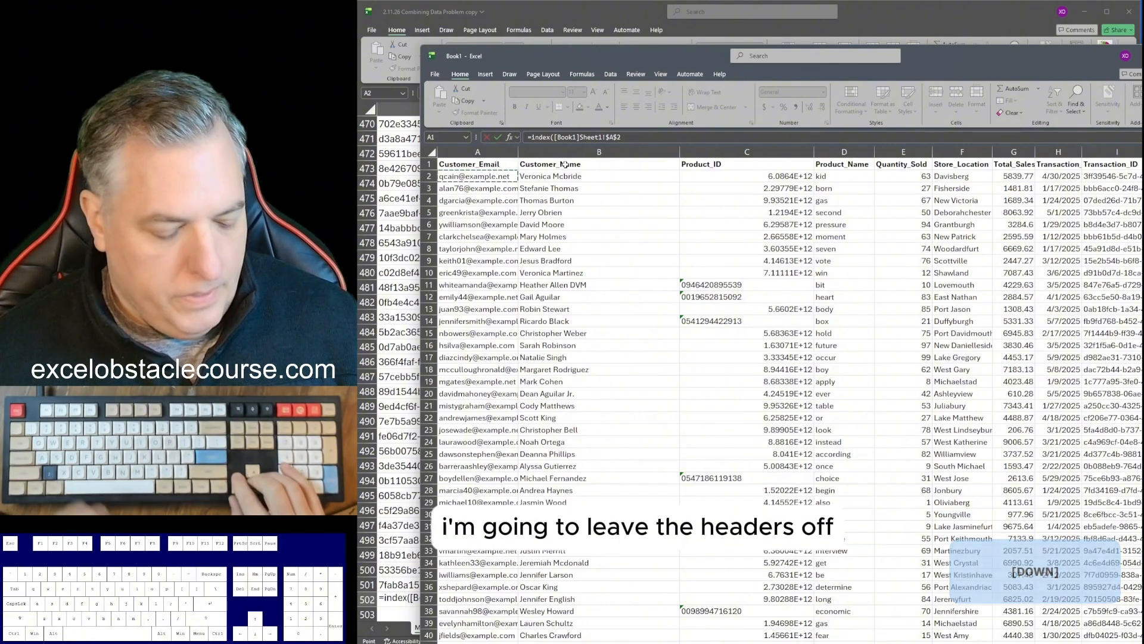
pyautogui.hotkey('ctrl', 'shift', 'End')
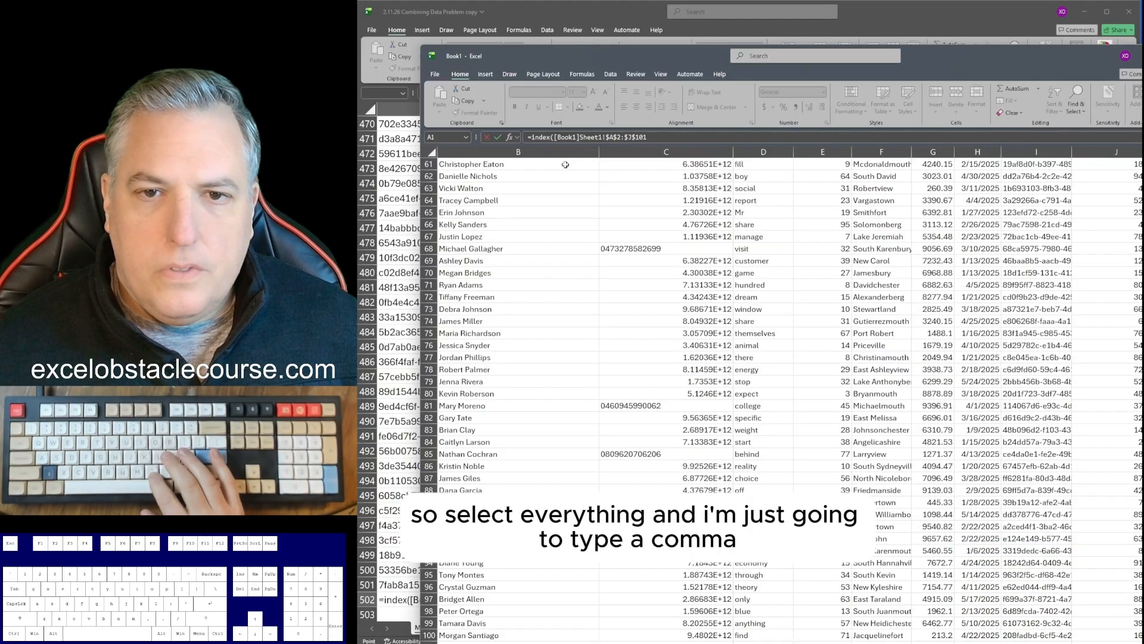
pyautogui.write(',')
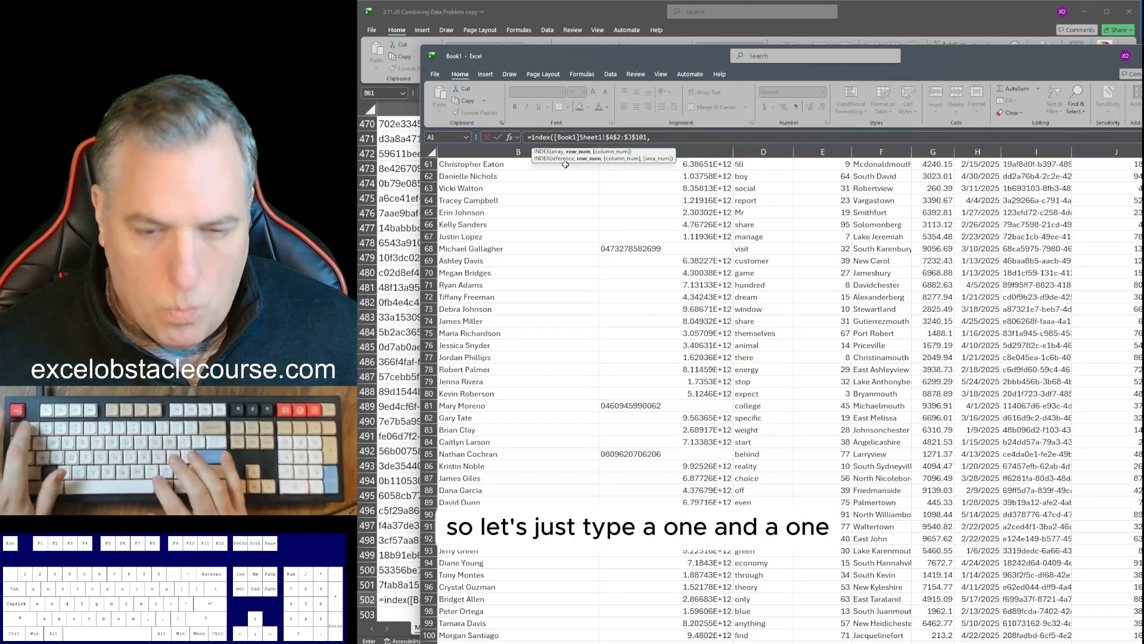
pyautogui.write('1,1)')
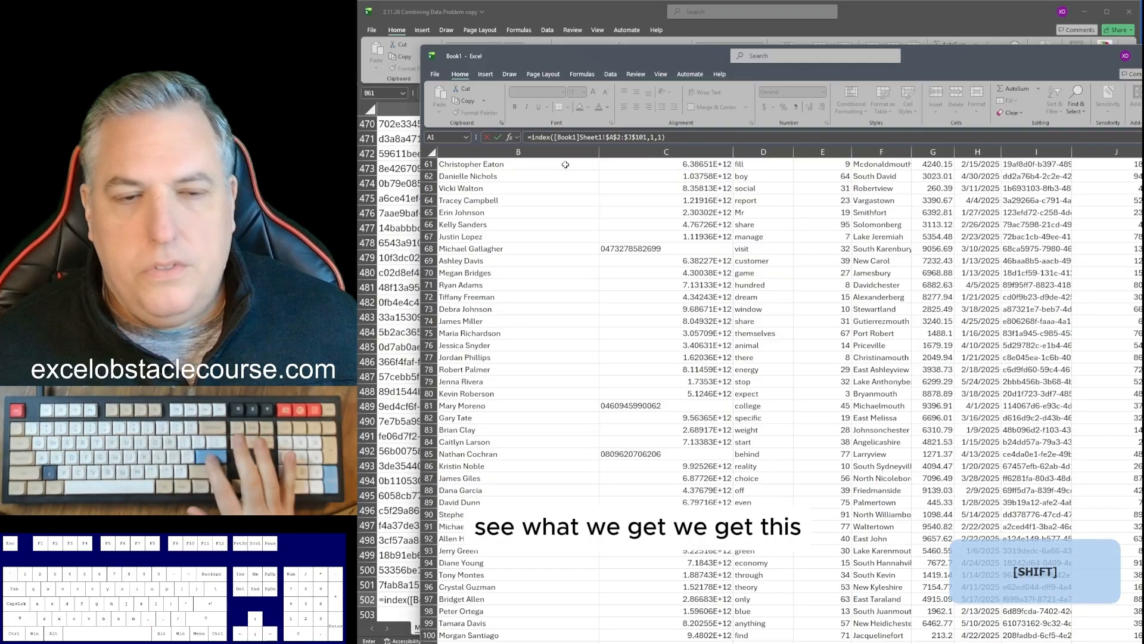
pyautogui.press('Return')
# - Compare the INDEX result in A502 with the first data row below the headers in Book1
pyautogui.press('Down')
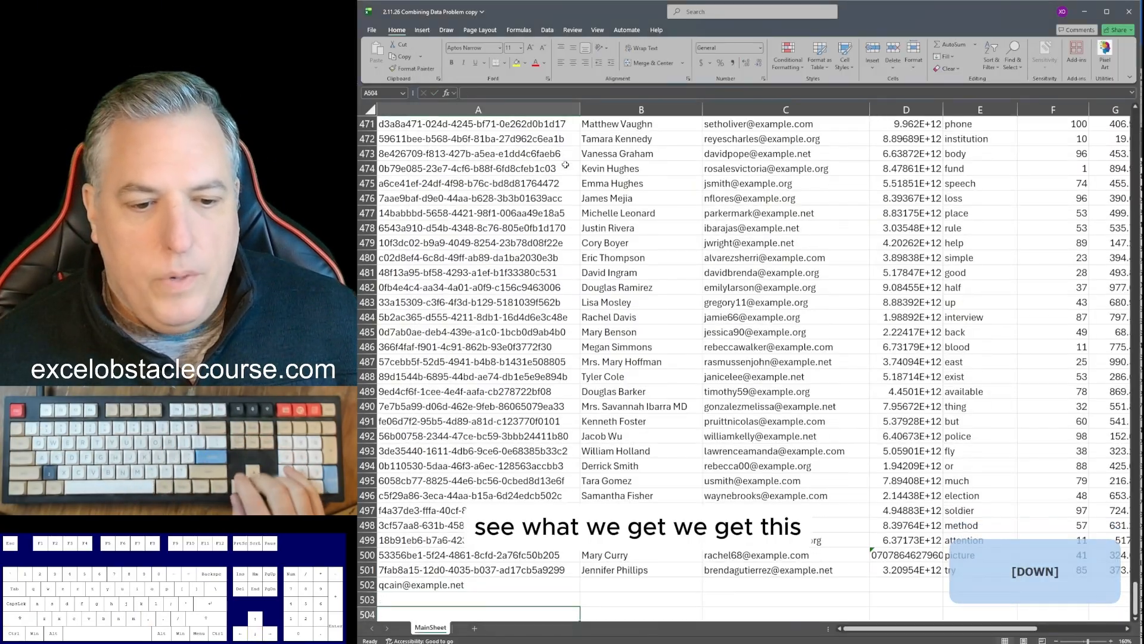
pyautogui.press('Up')
pyautogui.press('Up')
pyautogui.hotkey('ctrl', 'Tab')
pyautogui.hotkey('ctrl', 'Up')
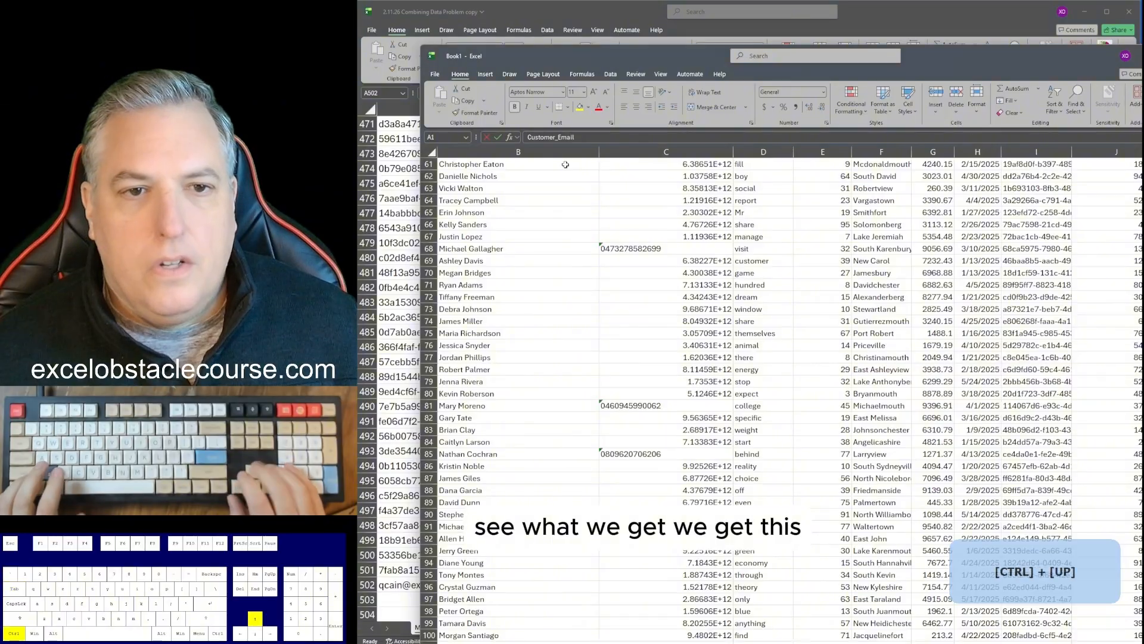
pyautogui.press('Down')
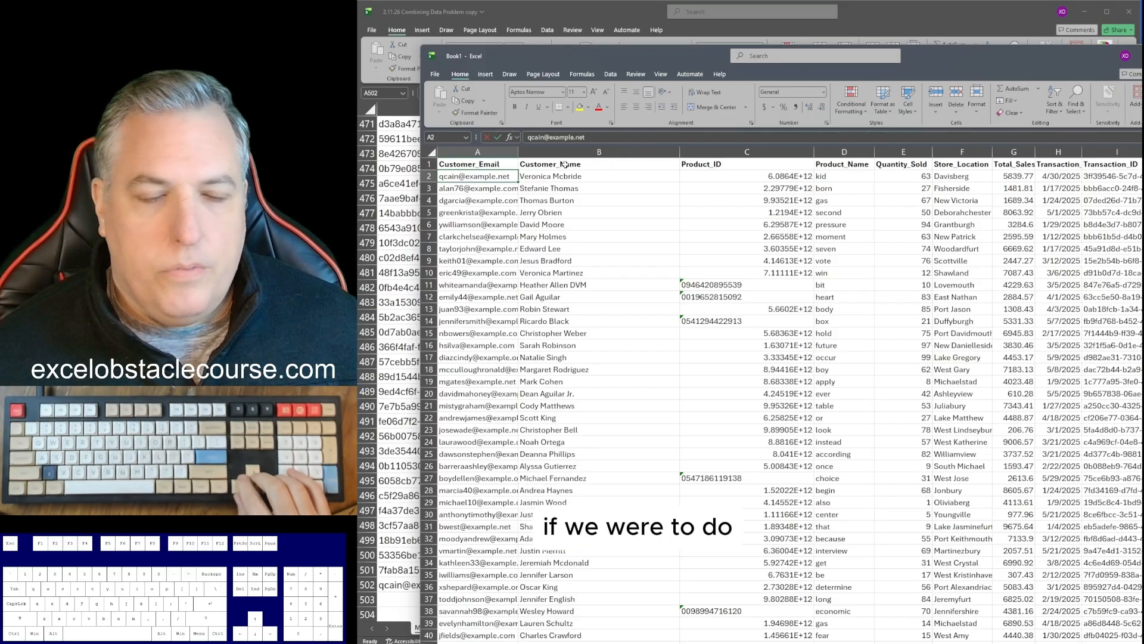
pyautogui.press('Right')
pyautogui.press('Left')
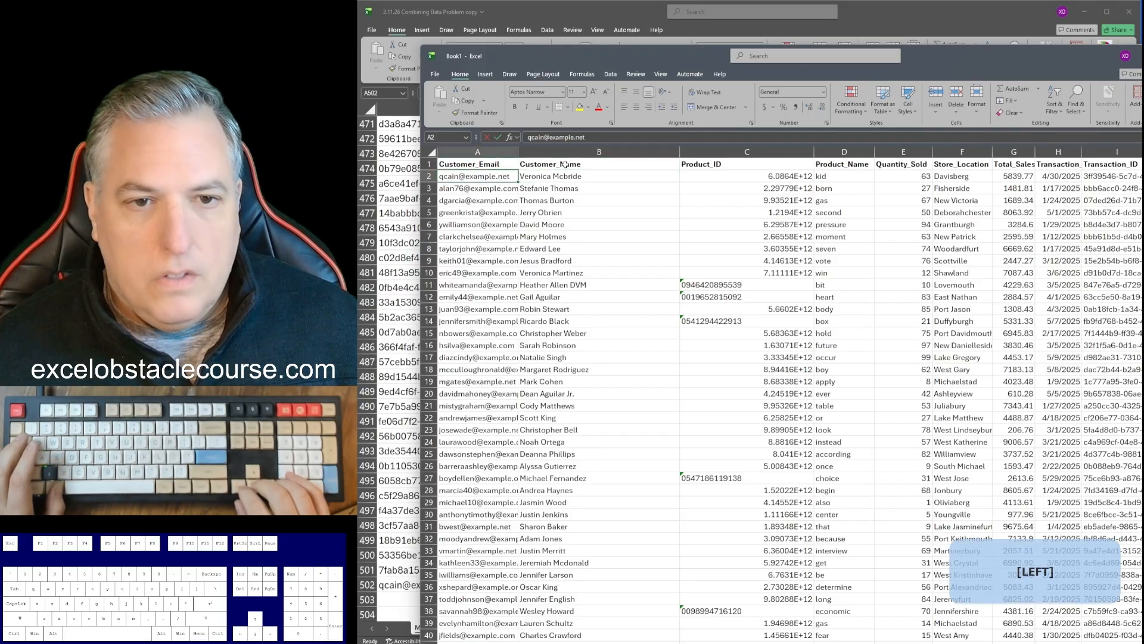
# - Change the INDEX formula in A502 of MainSheet to return row 2, column 1 of the Book1 range
pyautogui.hotkey('alt', 'Tab')
pyautogui.press('F2')
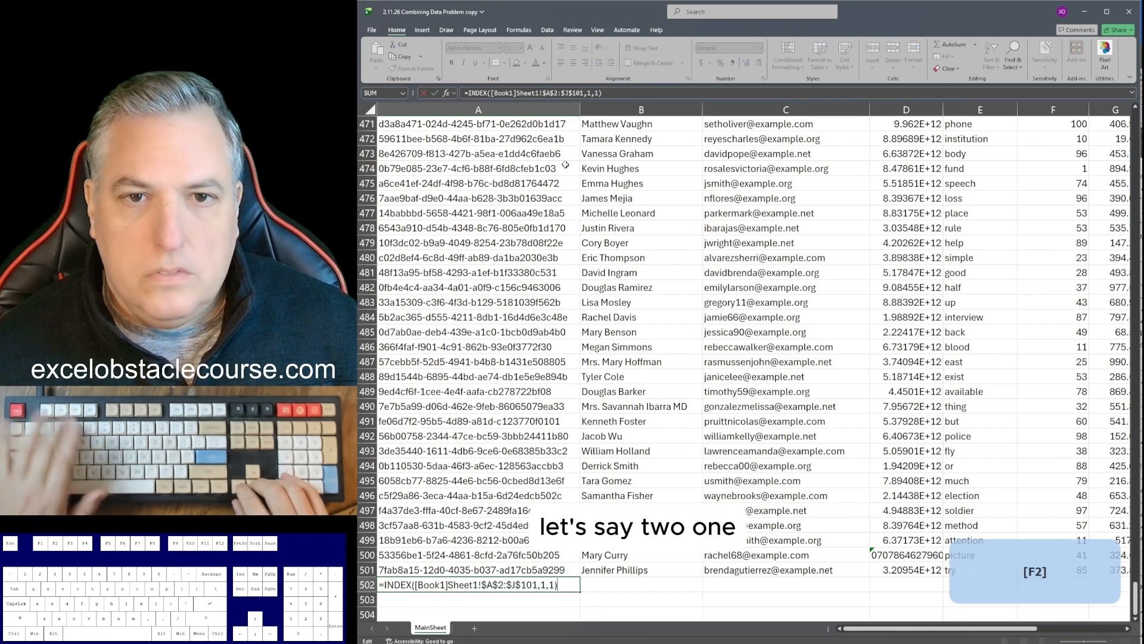
pyautogui.press('Right')
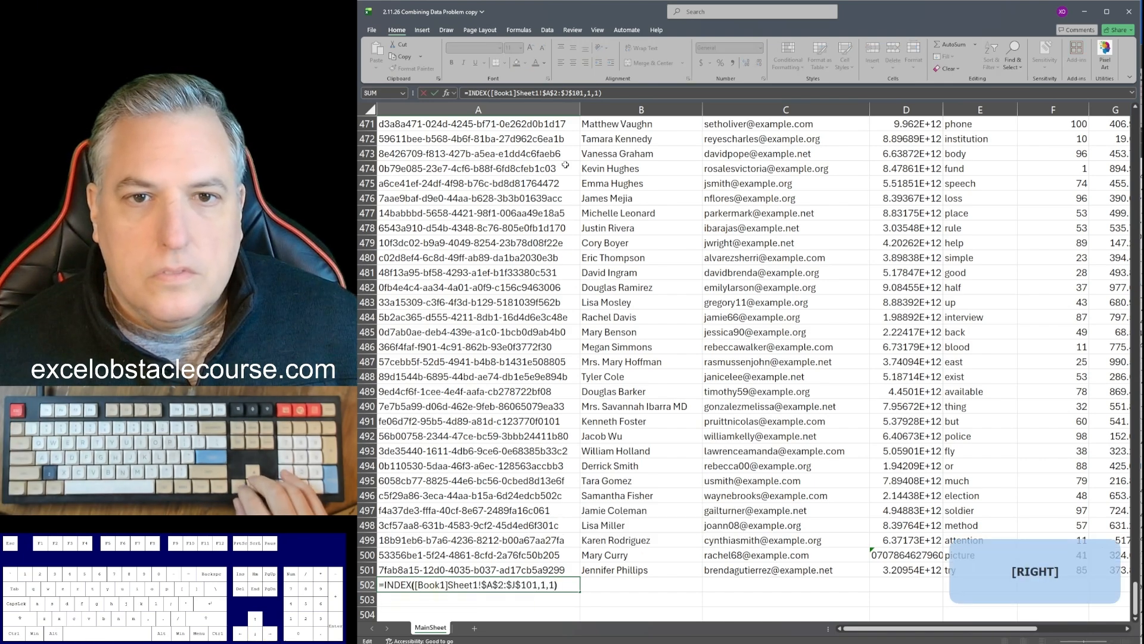
pyautogui.press('BackSpace')
pyautogui.press('BackSpace')
pyautogui.press('BackSpace')
pyautogui.press('BackSpace')
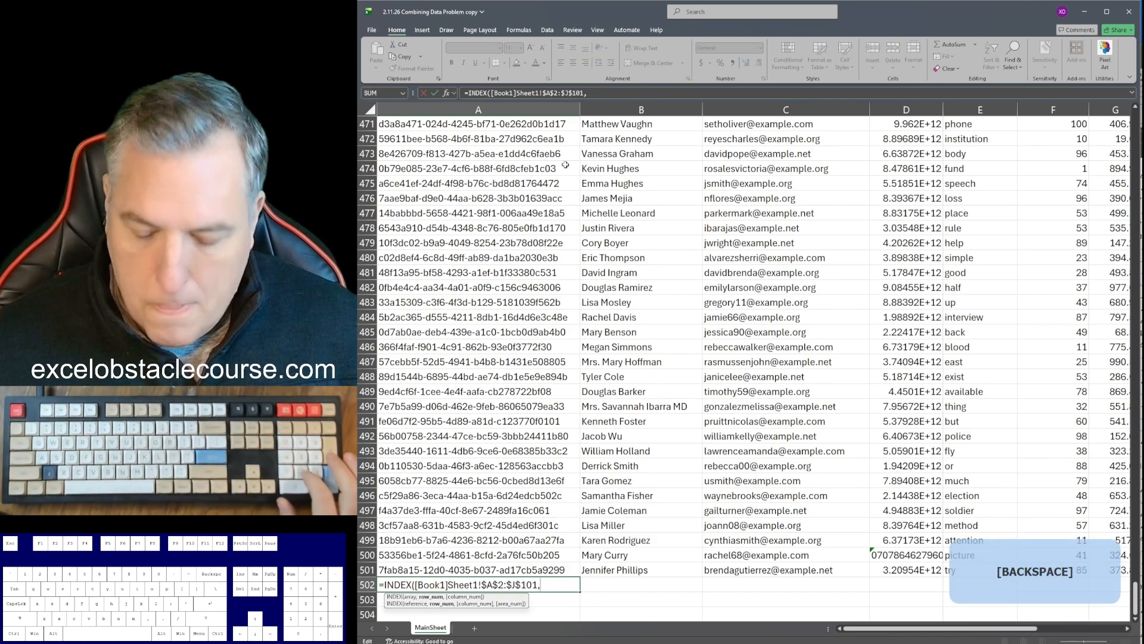
pyautogui.write('2,1')
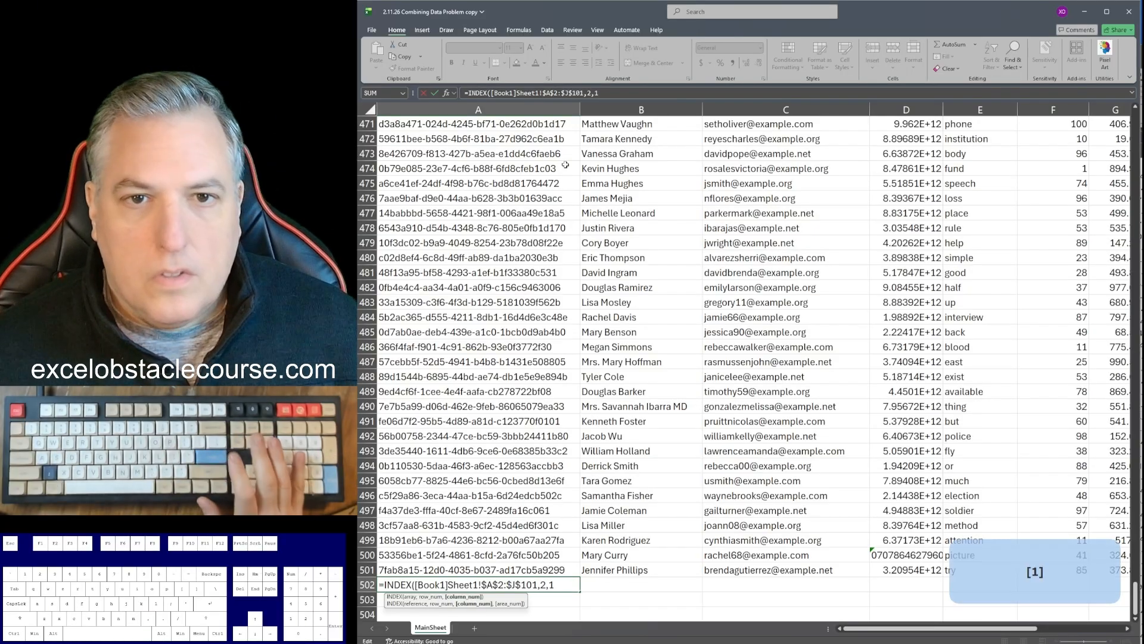
pyautogui.press('Return')
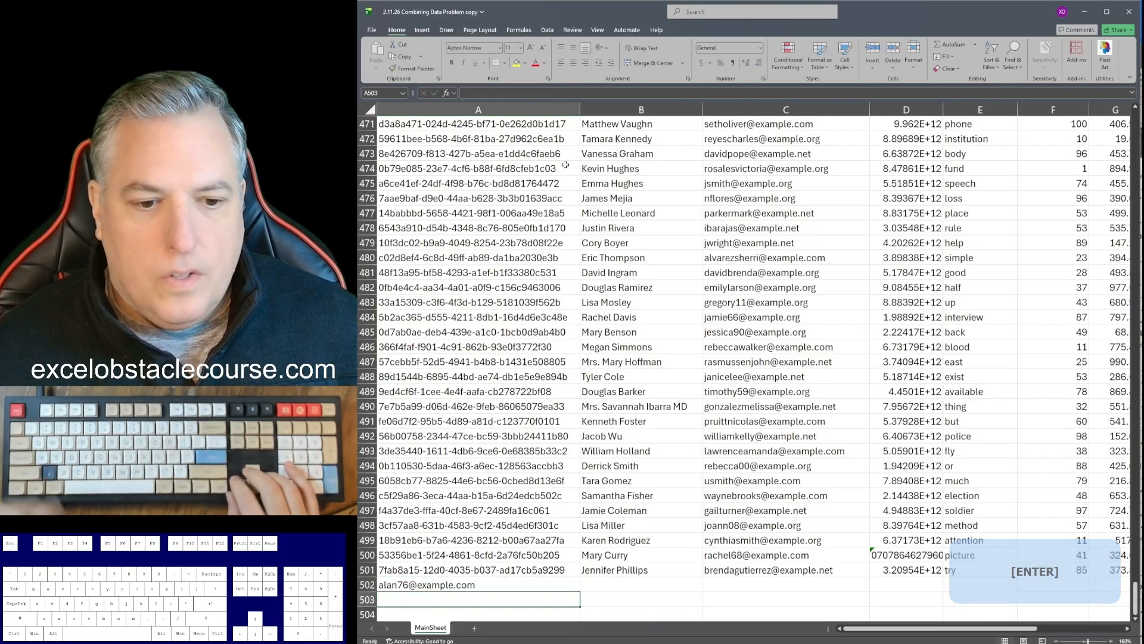
# - Compare the INDEX result in A502 with the second data row of the first column in Book1
pyautogui.hotkey('alt', 'Tab')
pyautogui.press('Down')
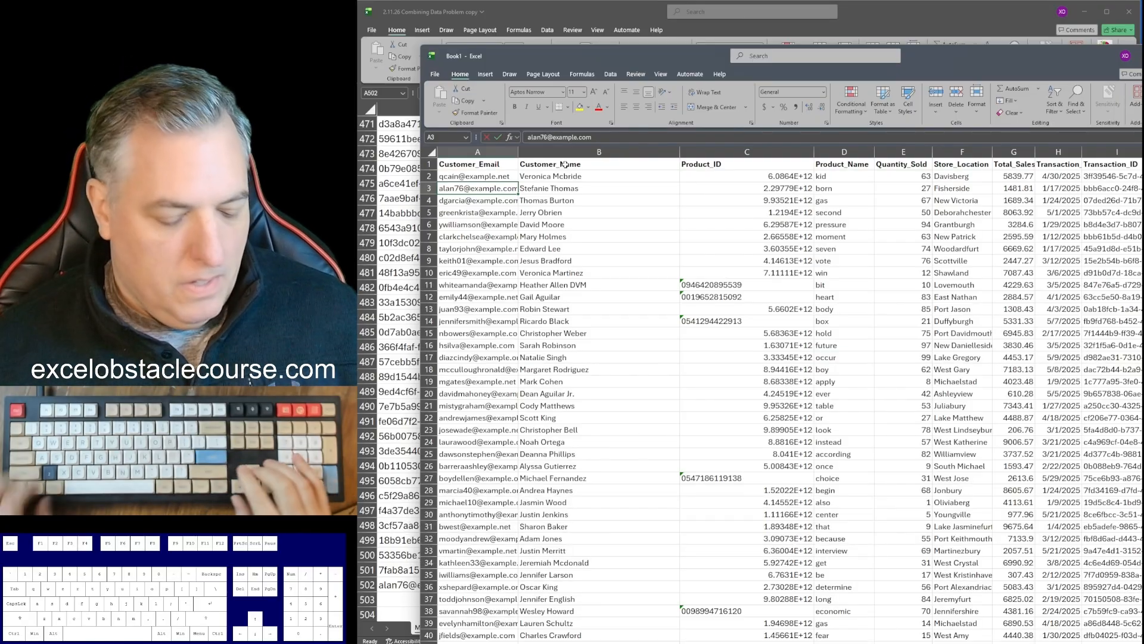
pyautogui.hotkey('alt', 'Tab')
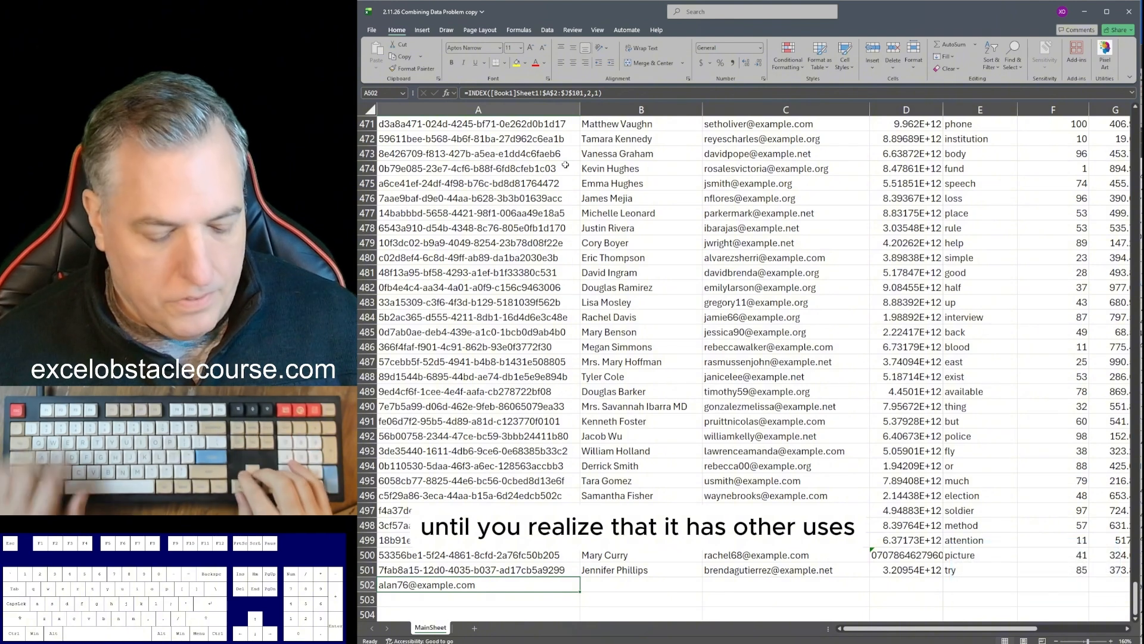
# - Change the INDEX formula in A502 to use 0 as the row number for all rows, leaving the column argument open
pyautogui.press('F2')
pyautogui.press('Right')
pyautogui.press('BackSpace')
pyautogui.press('BackSpace')
pyautogui.press('BackSpace')
pyautogui.press('BackSpace')
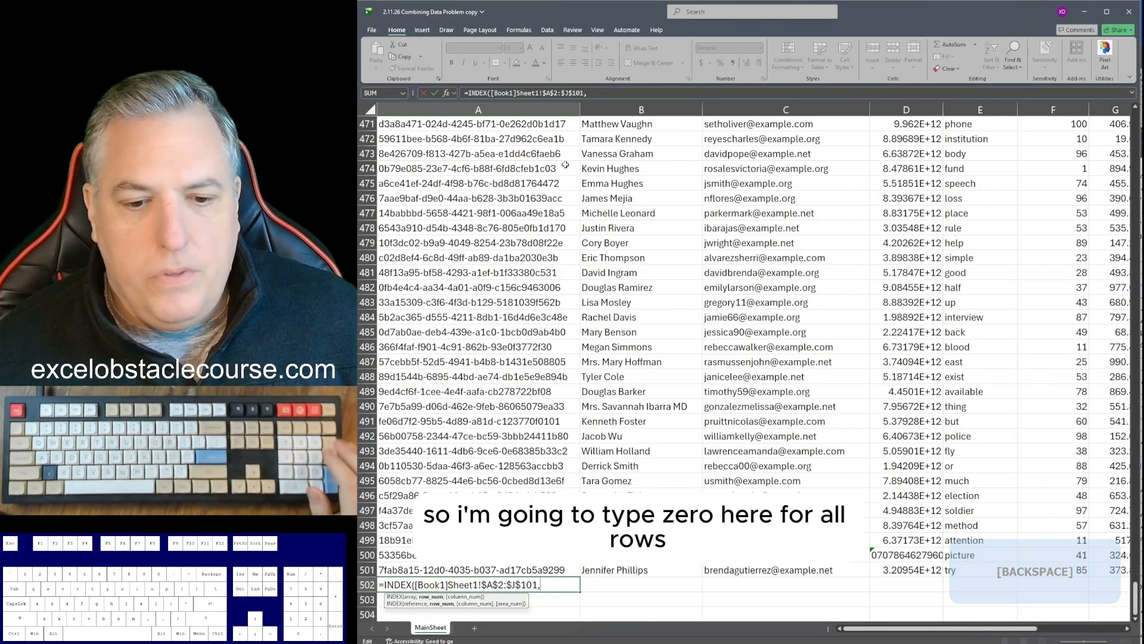
pyautogui.write('0')
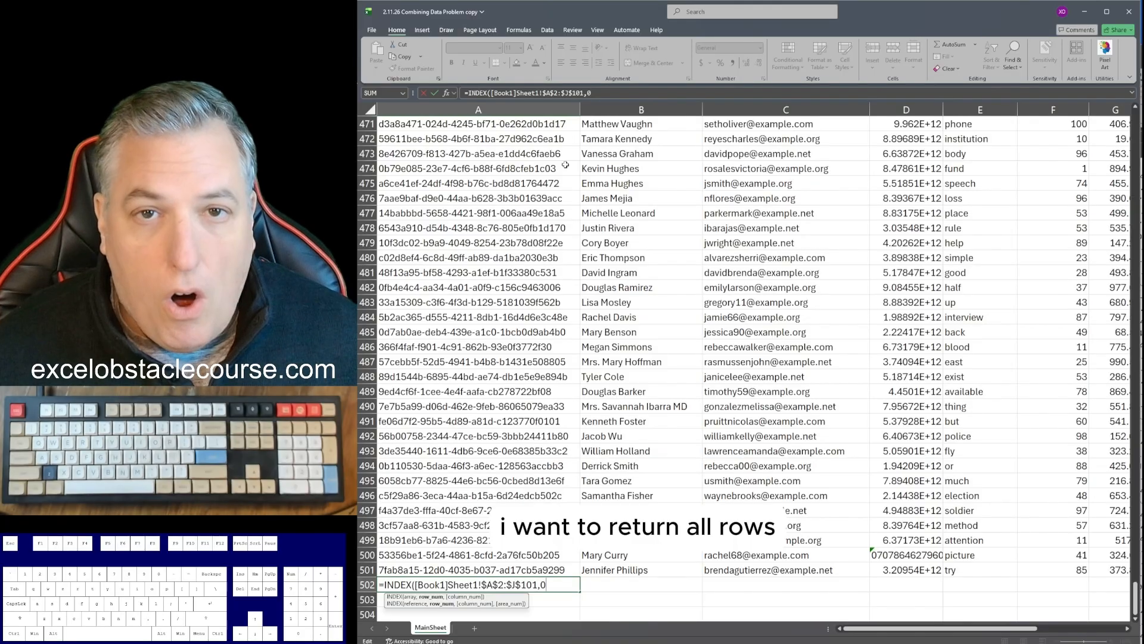
pyautogui.write(',')
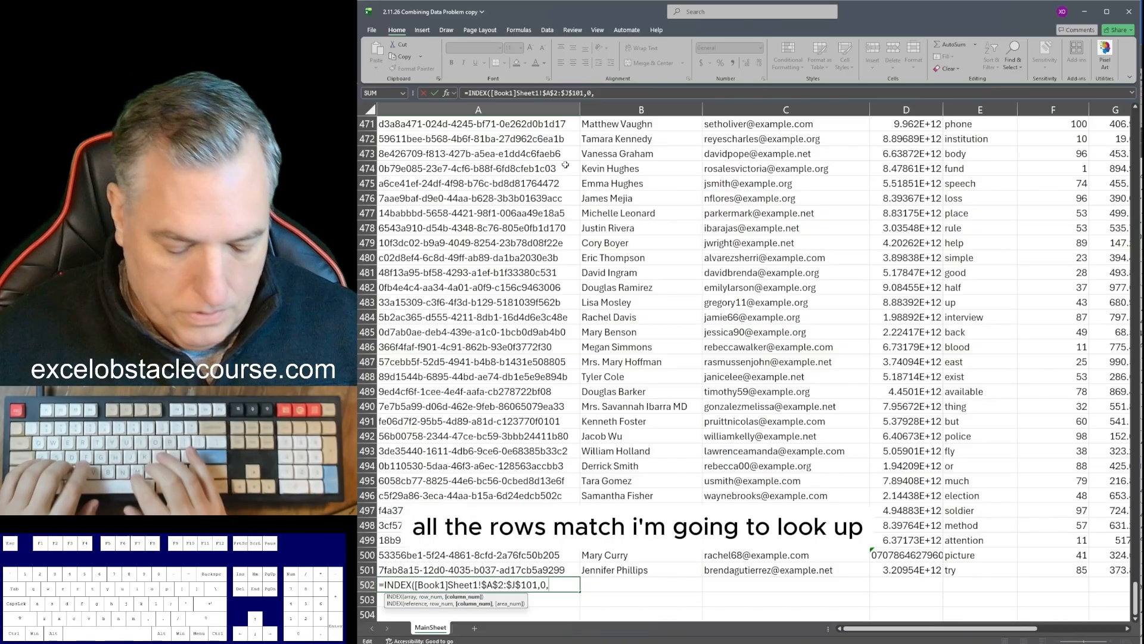
# - Nest a MATCH function as the INDEX column argument, with MainSheet's Transaction_ID header in A1 as the lookup value
pyautogui.write('match(')
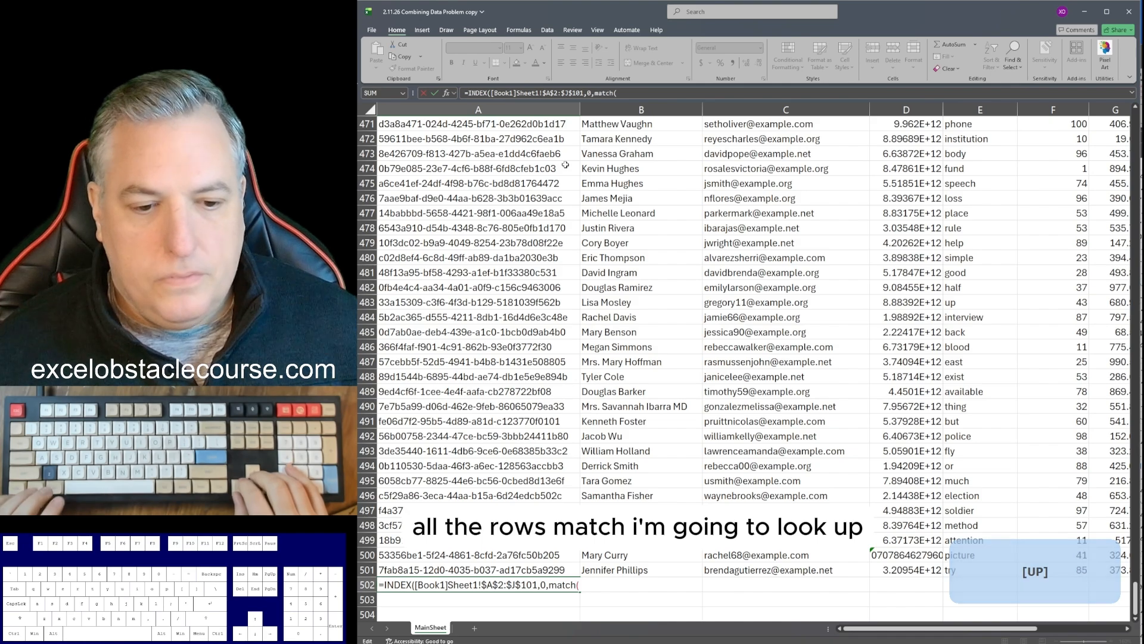
pyautogui.press('F2')
pyautogui.hotkey('ctrl', 'Up')
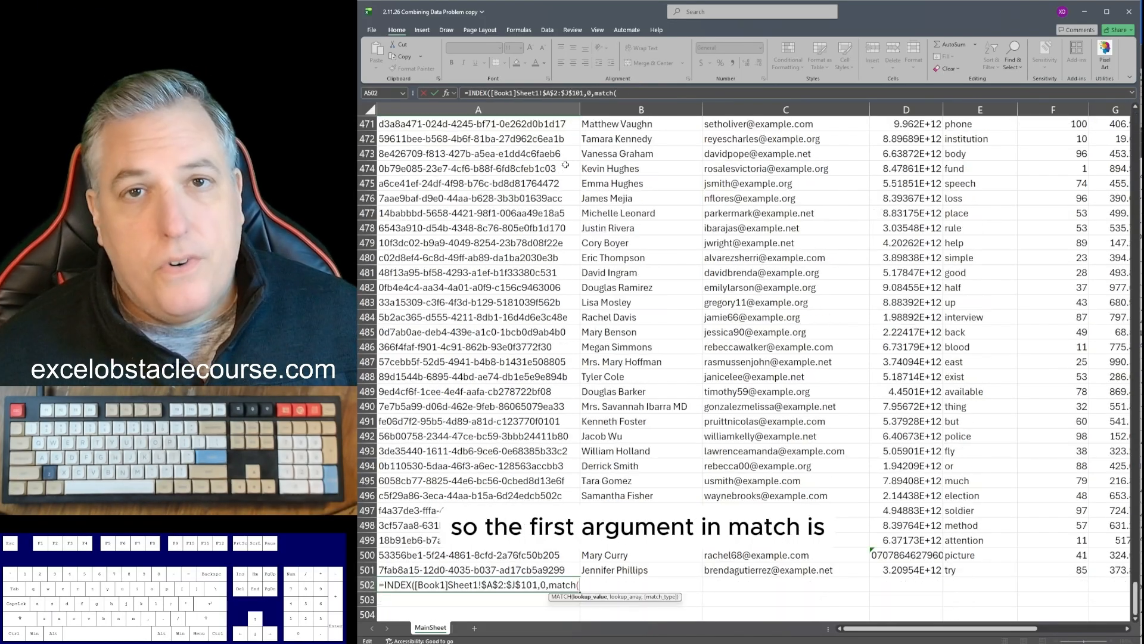
pyautogui.press('F2')
pyautogui.press('Up')
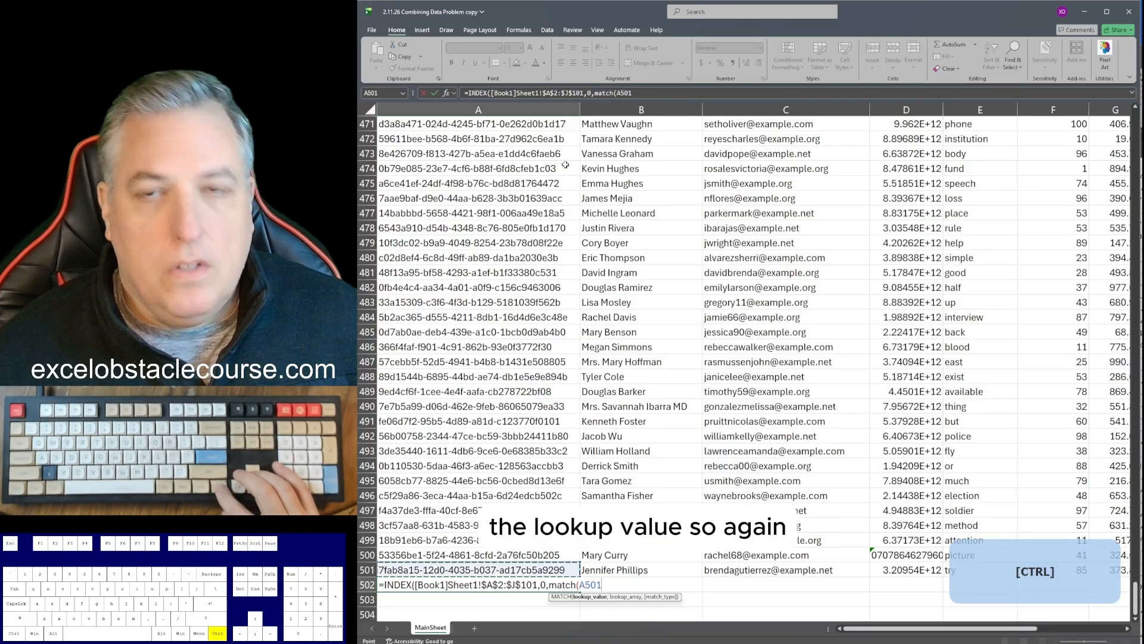
pyautogui.hotkey('ctrl', 'Up')
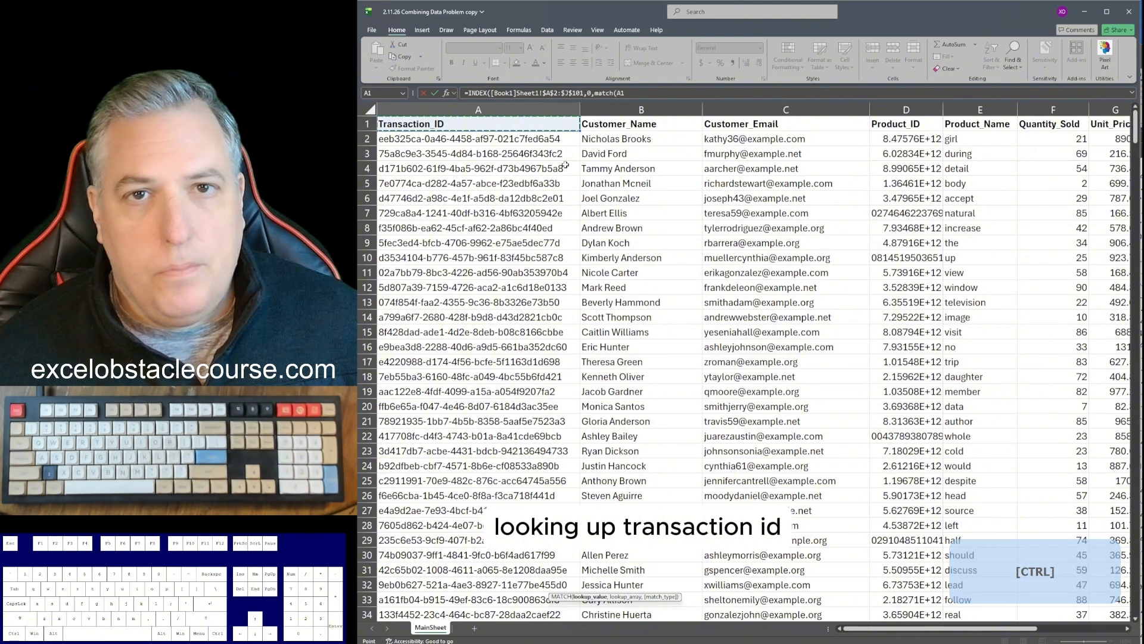
pyautogui.write(',')
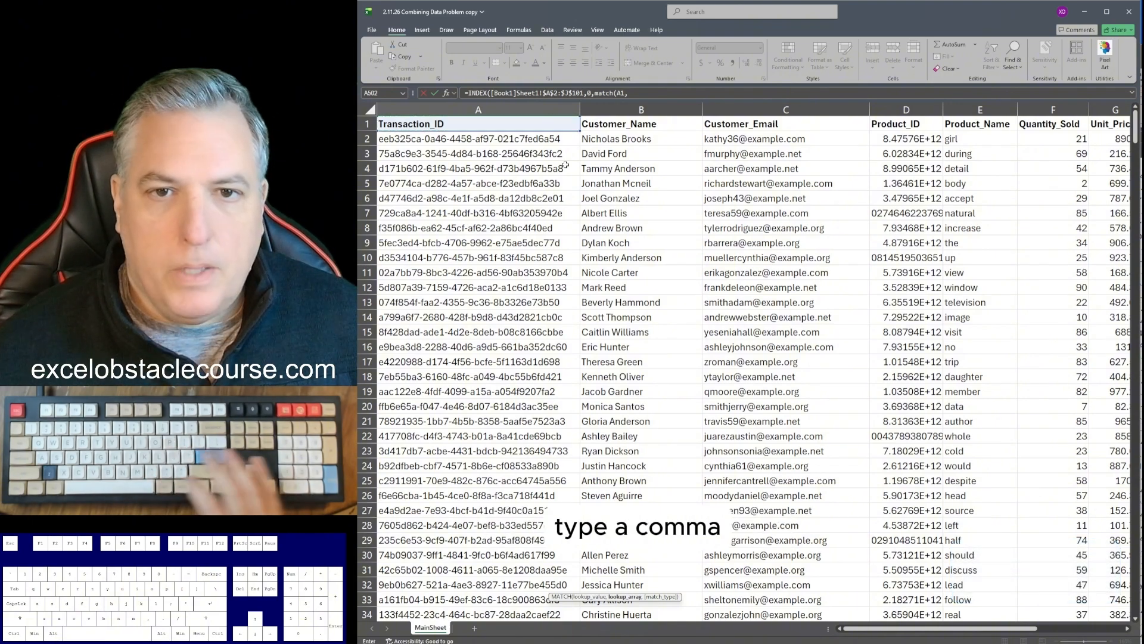
# - Use Book1's full header row, $A$1:$J$1 on Sheet1, as the MATCH lookup array
pyautogui.hotkey('alt', 'Tab')
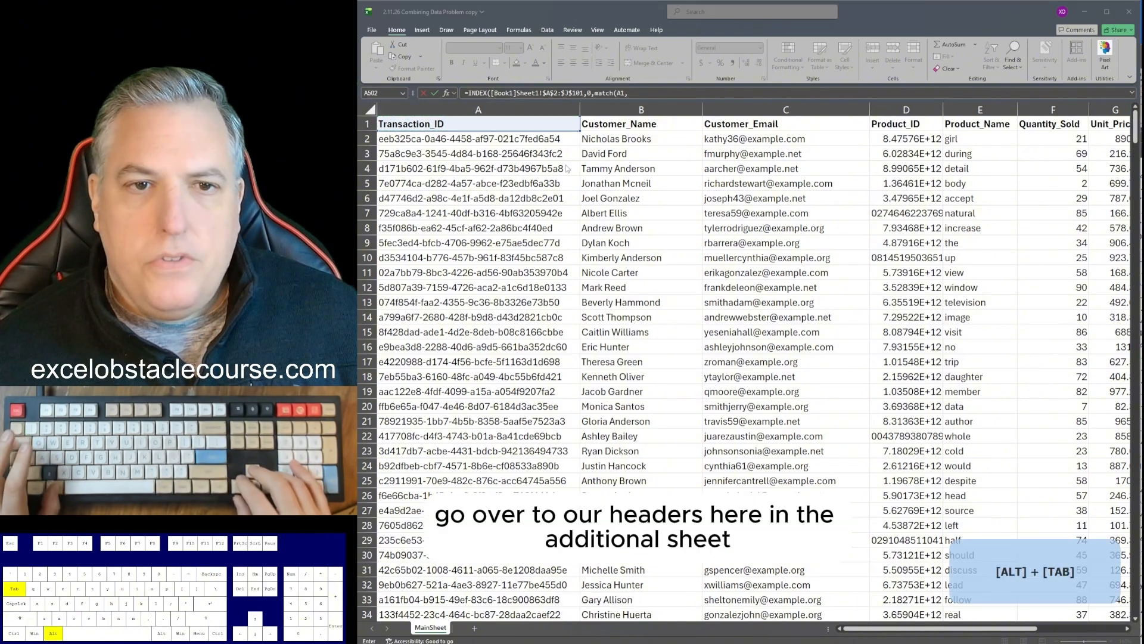
pyautogui.press('Up')
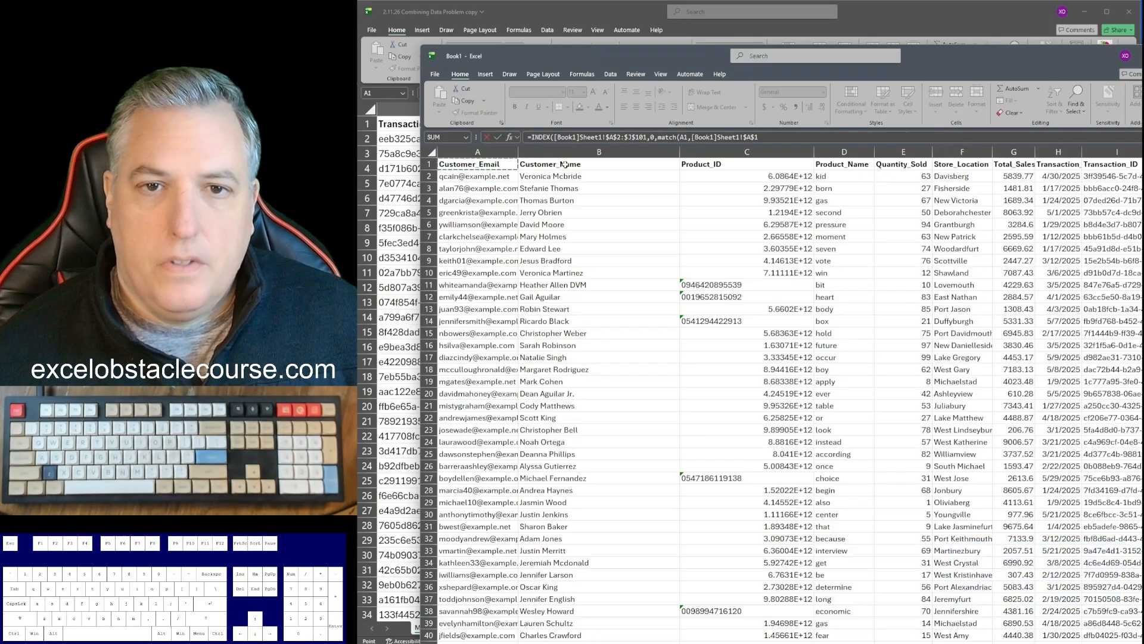
pyautogui.moveTo(553, 55); pyautogui.dragTo(519, 28)
pyautogui.press('Right')
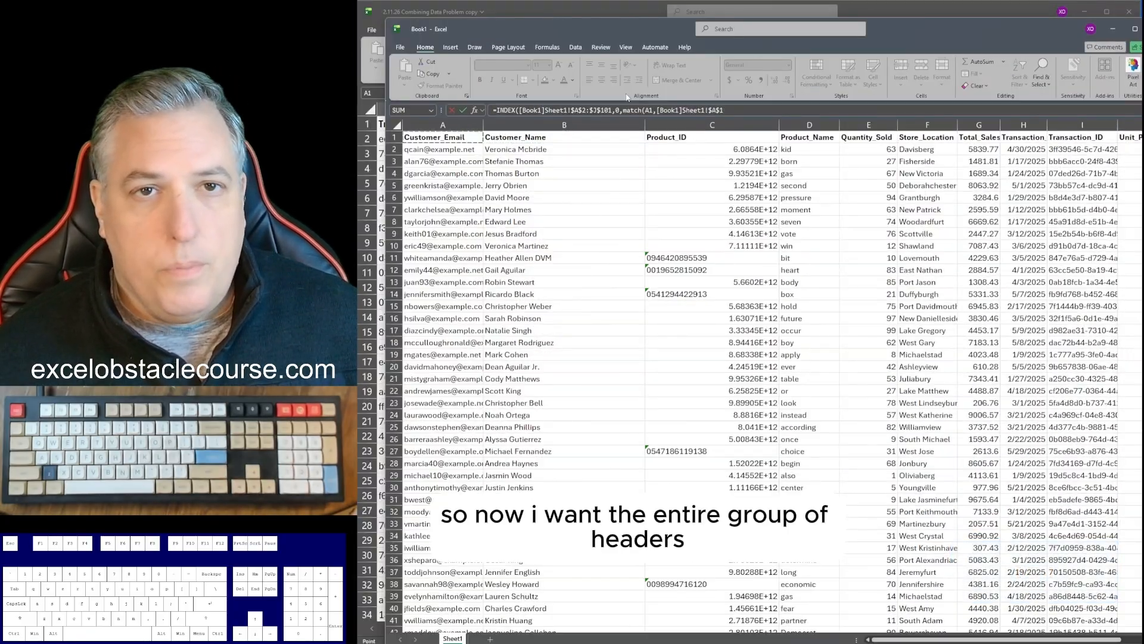
pyautogui.hotkey('ctrl', 'shift', 'End')
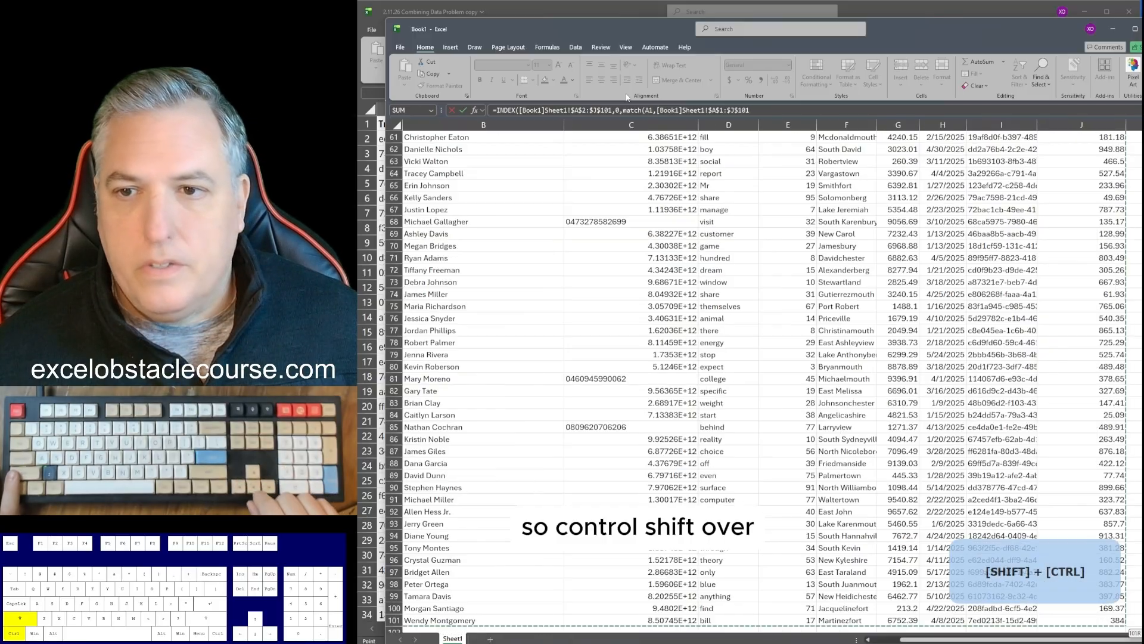
pyautogui.hotkey('ctrl', 'shift', 'Up')
pyautogui.hotkey('ctrl', 'shift', 'Right')
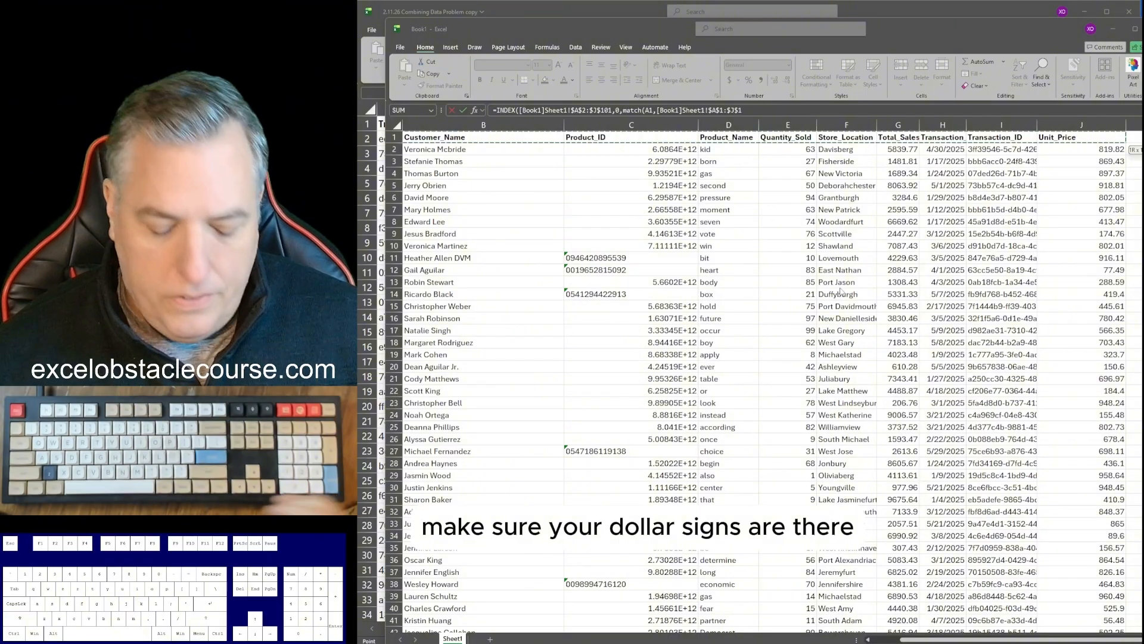
pyautogui.press('F4')
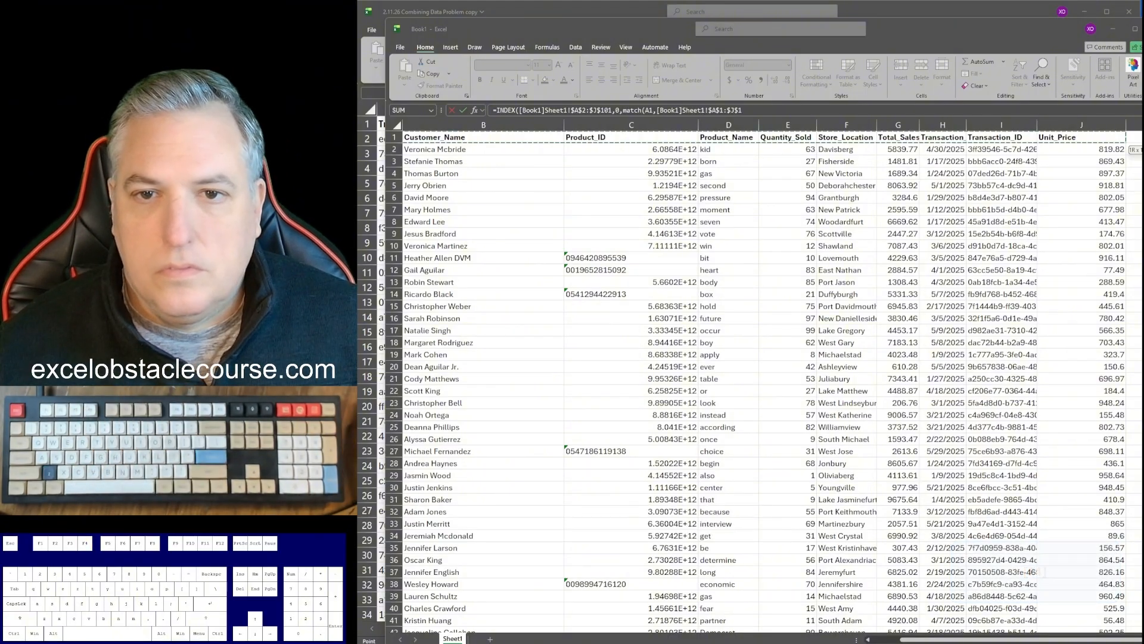
# - Cycle the header range's cell references in MATCH through the reference types, ending on the absolute $A$1:$J$1
pyautogui.click(729, 111)
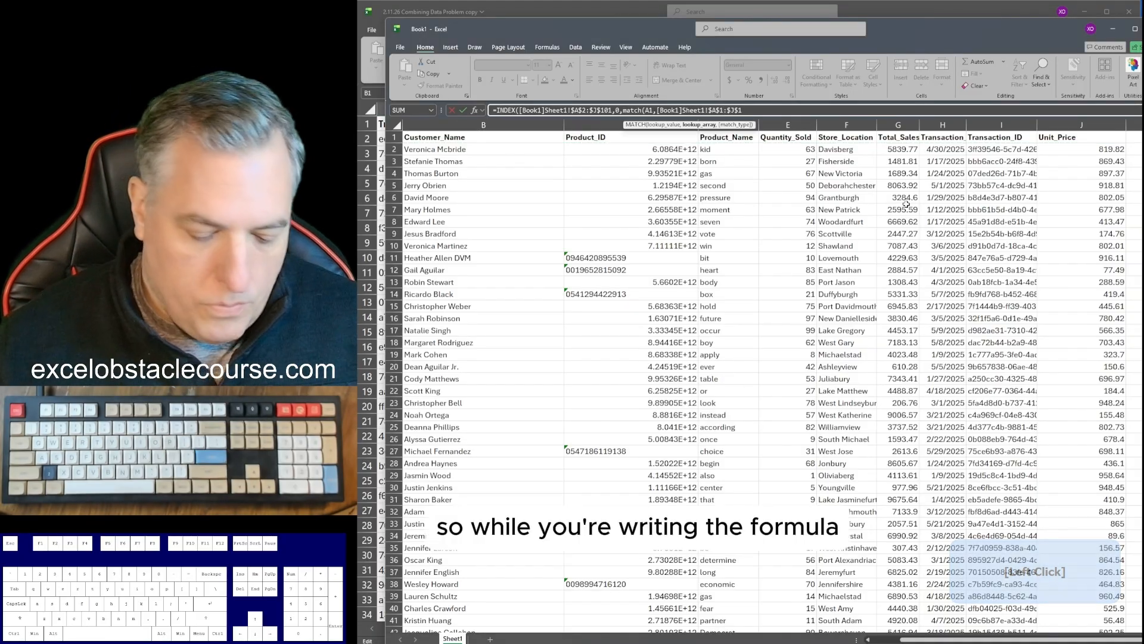
pyautogui.press('F4')
pyautogui.press('F4')
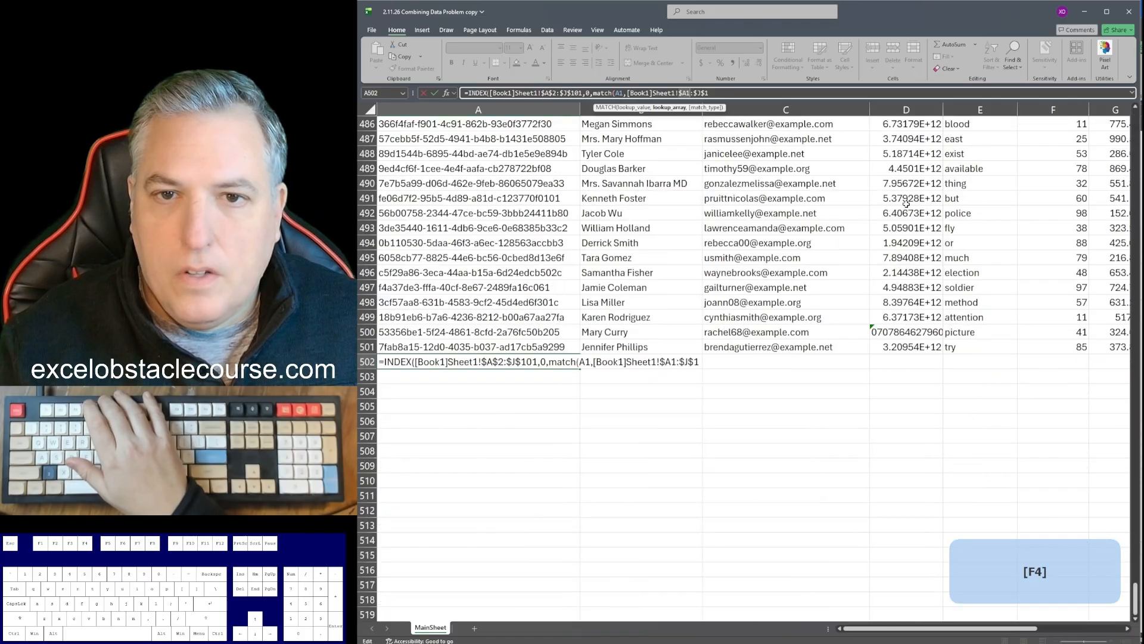
pyautogui.press('F4')
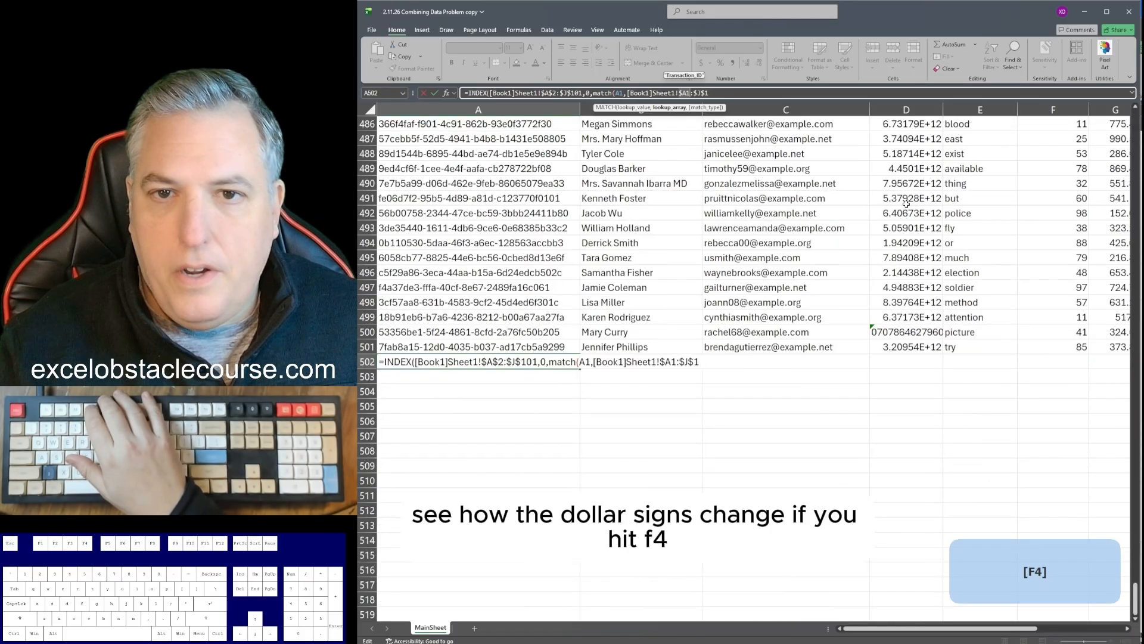
pyautogui.press('F4')
pyautogui.press('F4')
pyautogui.press('F4')
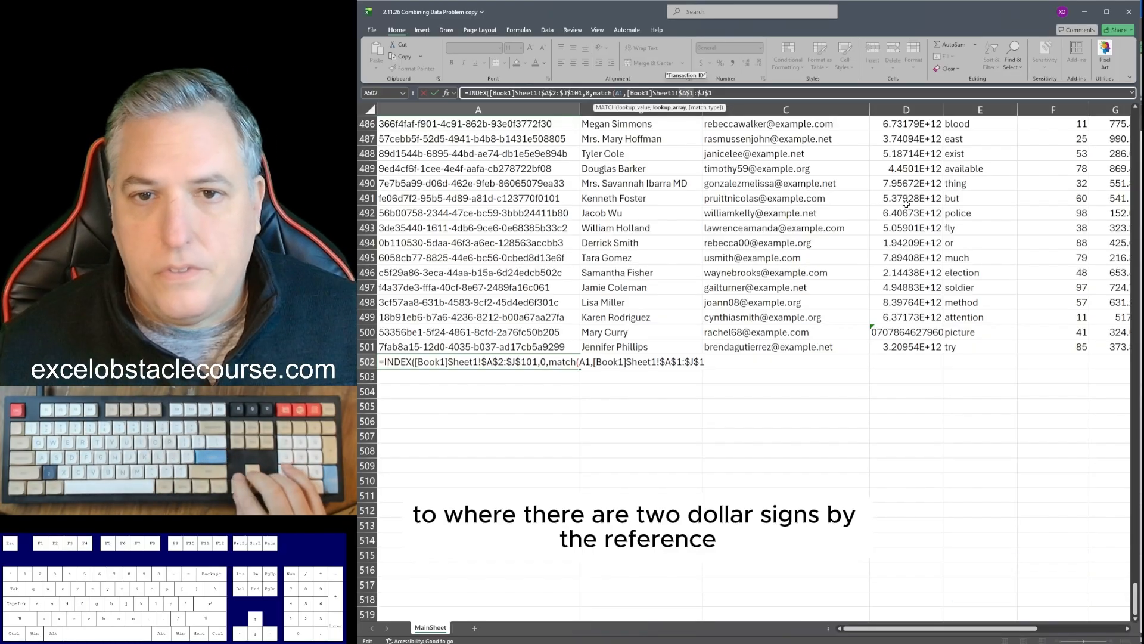
pyautogui.press('Right')
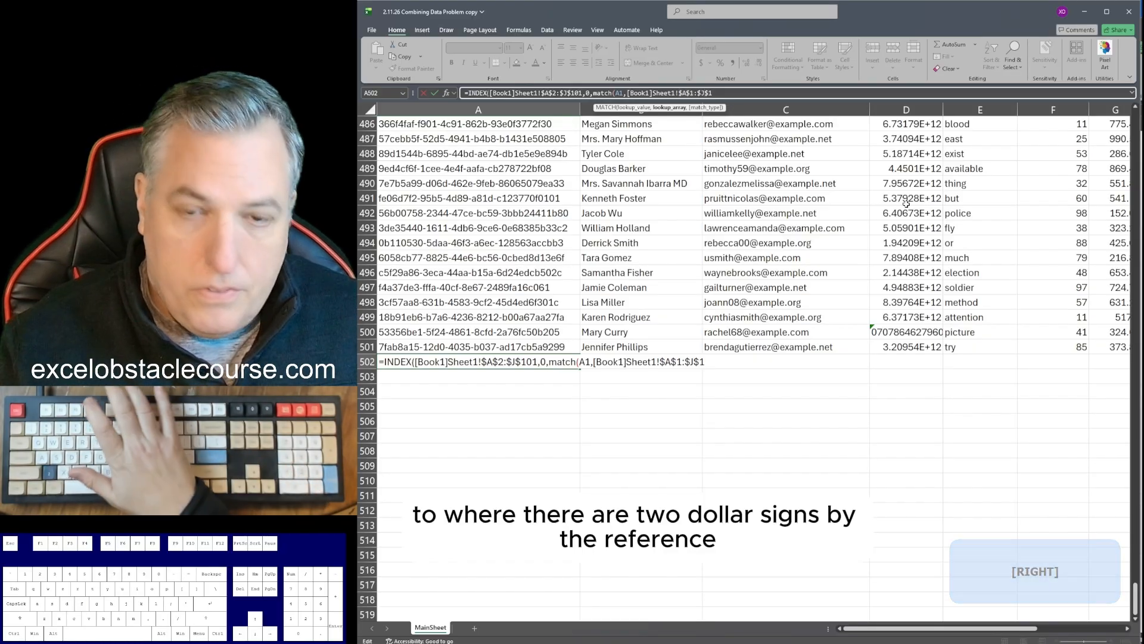
pyautogui.press('F4')
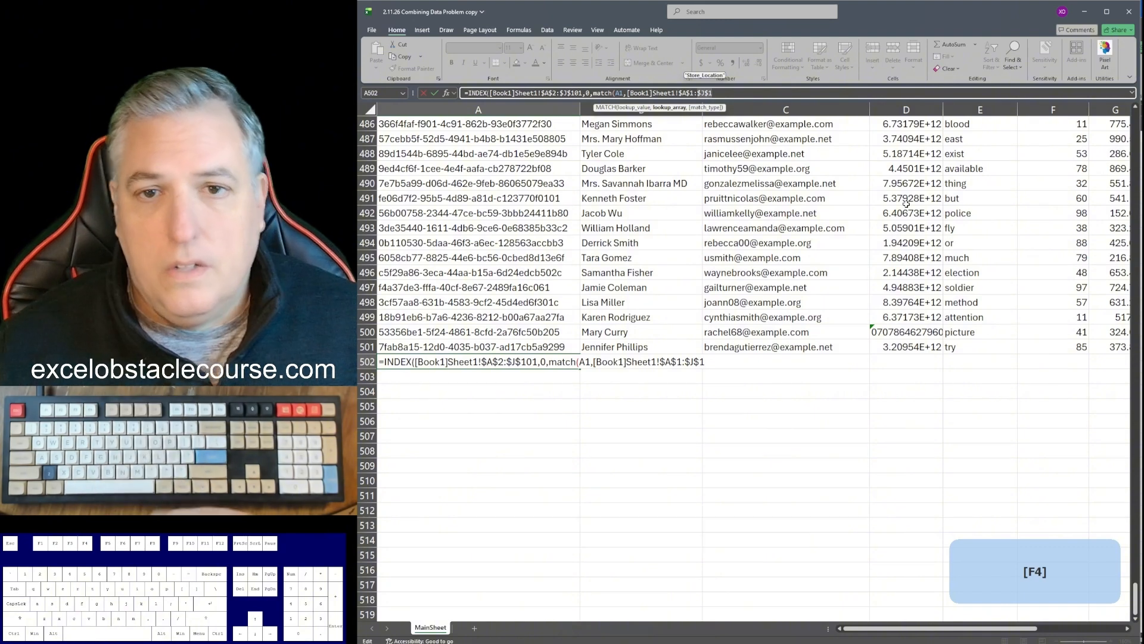
pyautogui.press('Right')
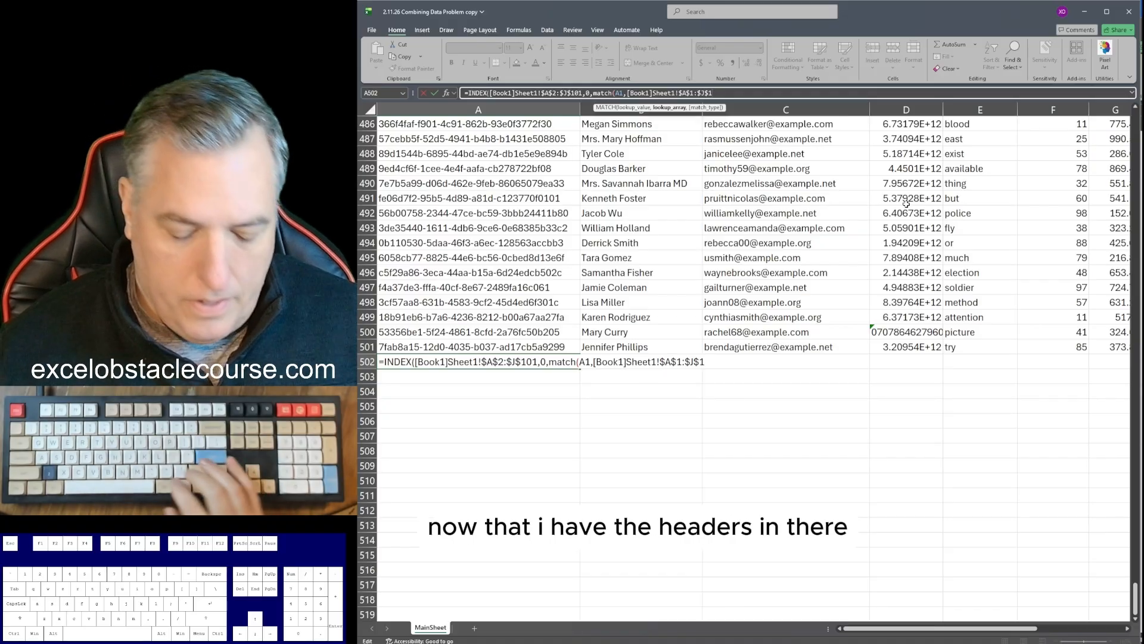
# - Finish MATCH with match type 0 for an exact match and enter the formula, accepting the suggested closing-parenthesis correction
pyautogui.write(',')
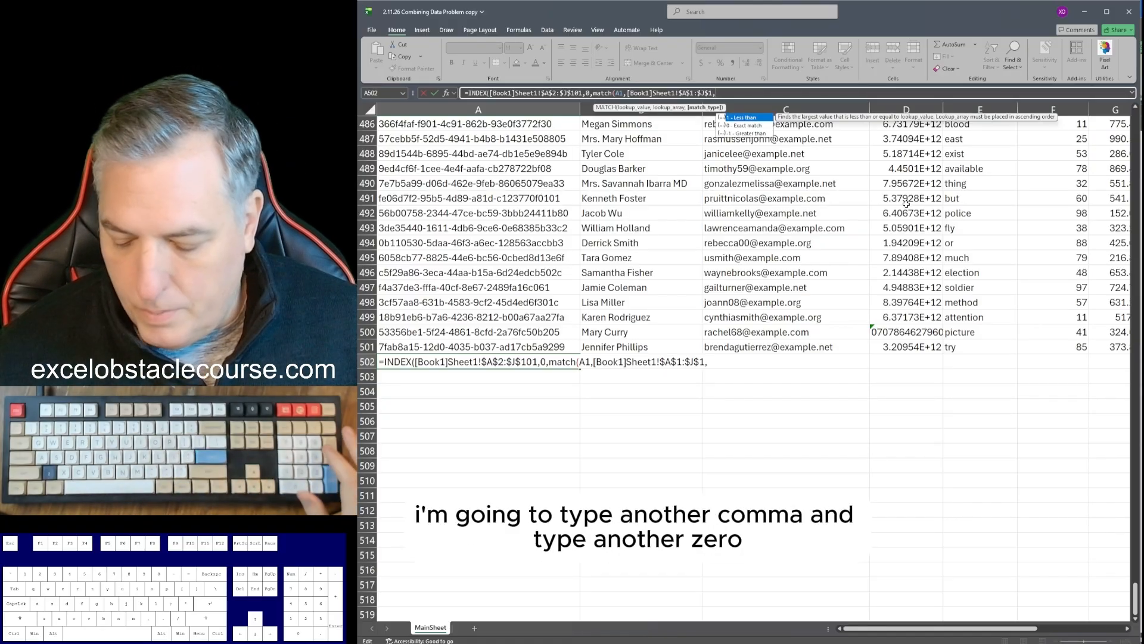
pyautogui.write('0')
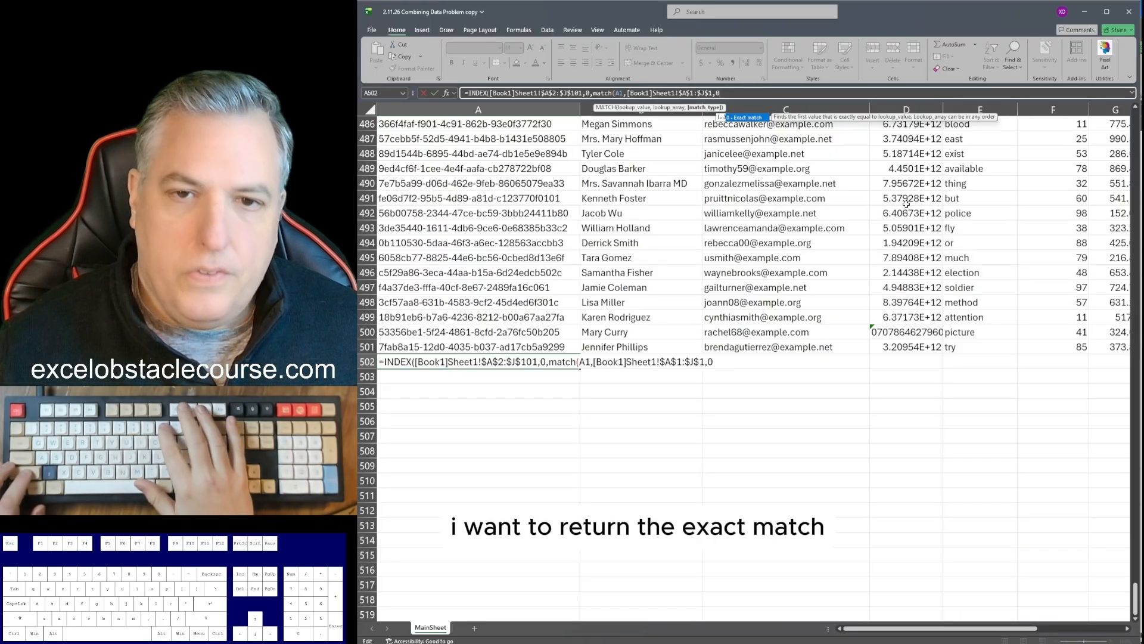
pyautogui.write(')')
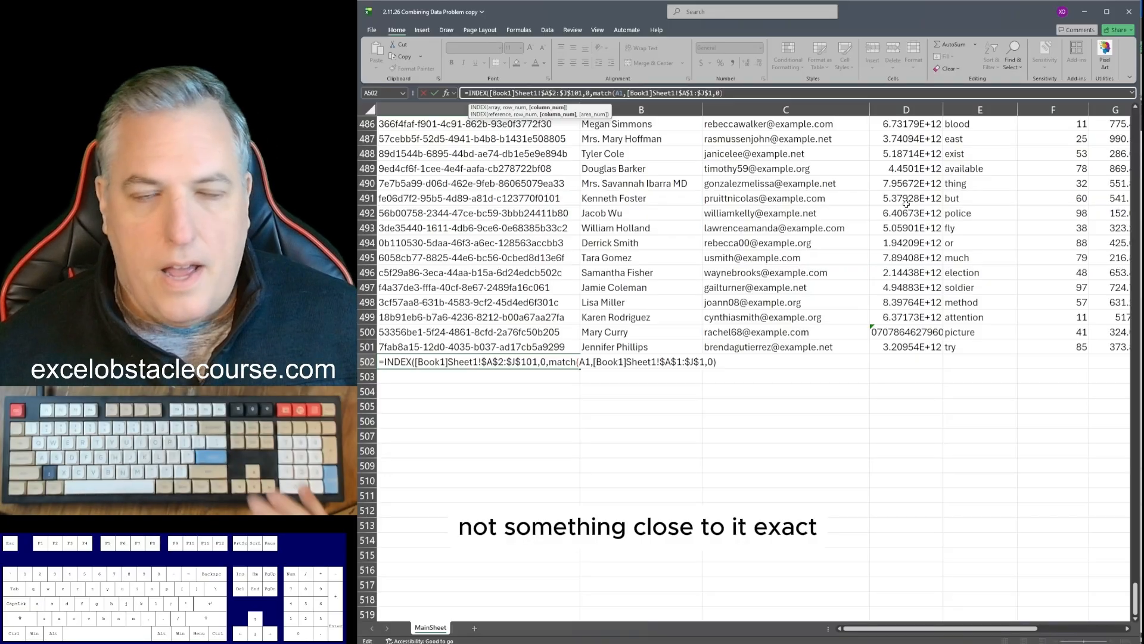
pyautogui.press('Return')
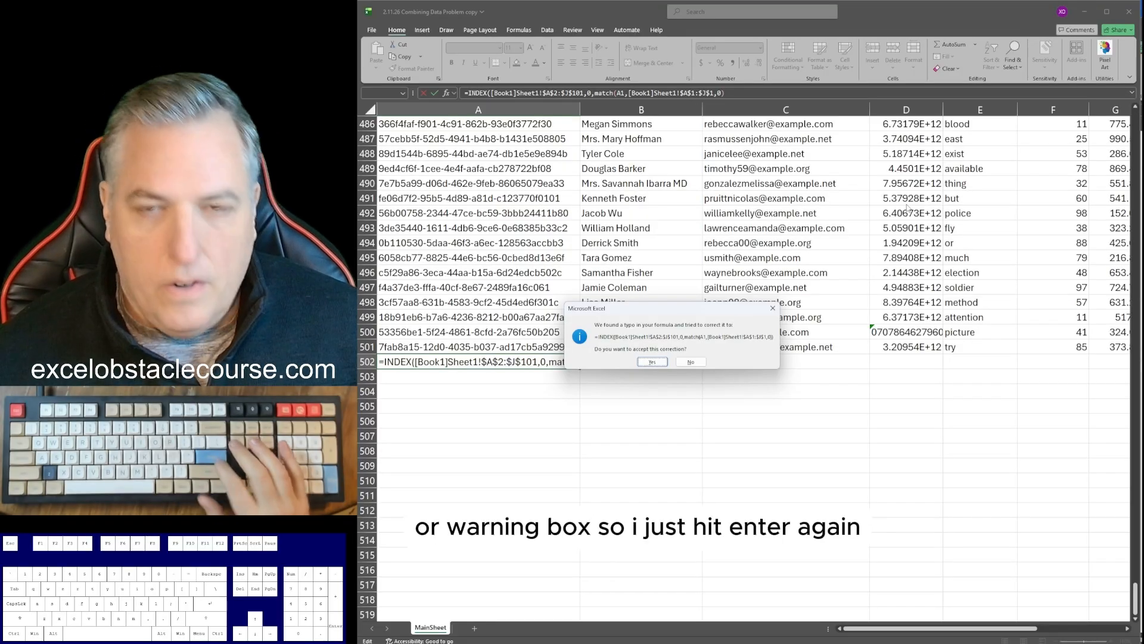
pyautogui.press('Return')
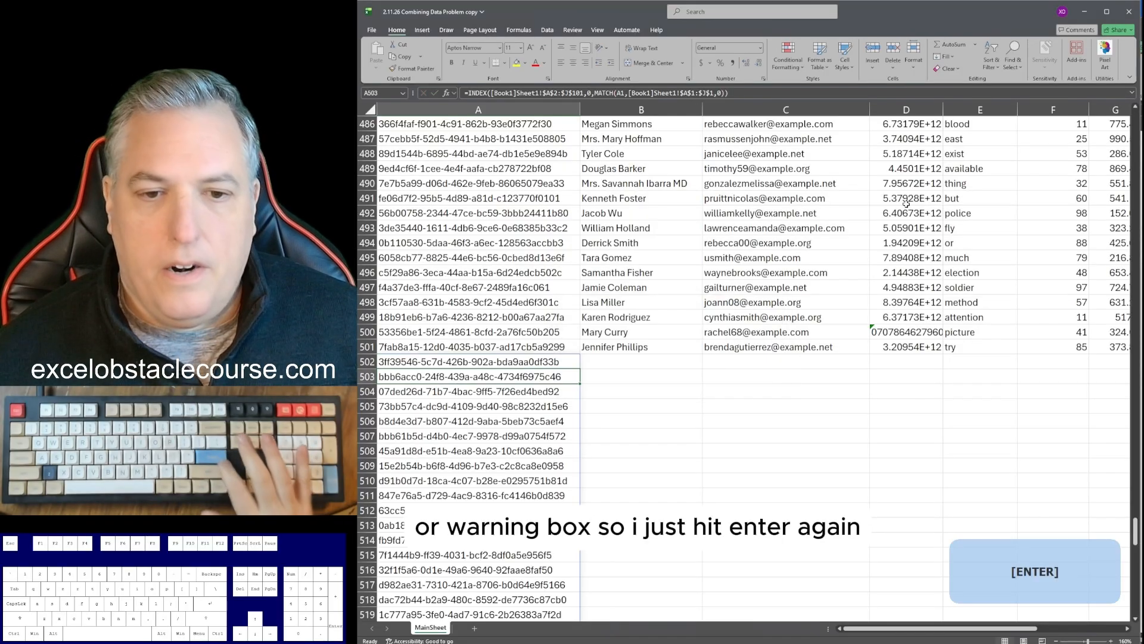
# - Select the spilled Transaction_ID values from A502 down to check how many rows the formula returns
pyautogui.press('Up')
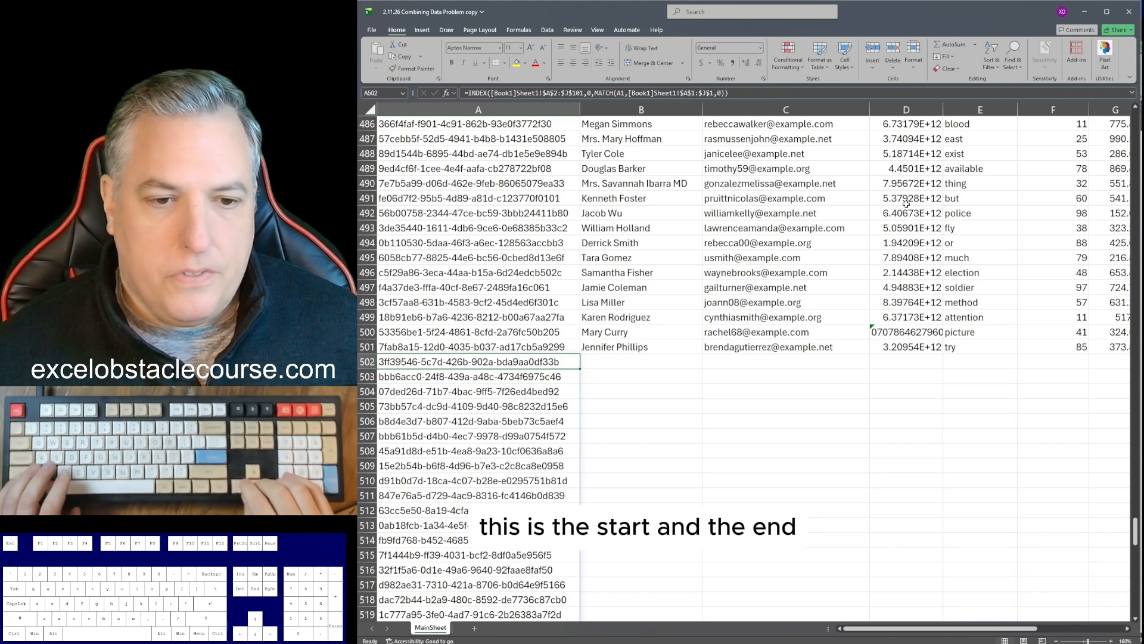
pyautogui.hotkey('ctrl', 'shift', 'Down')
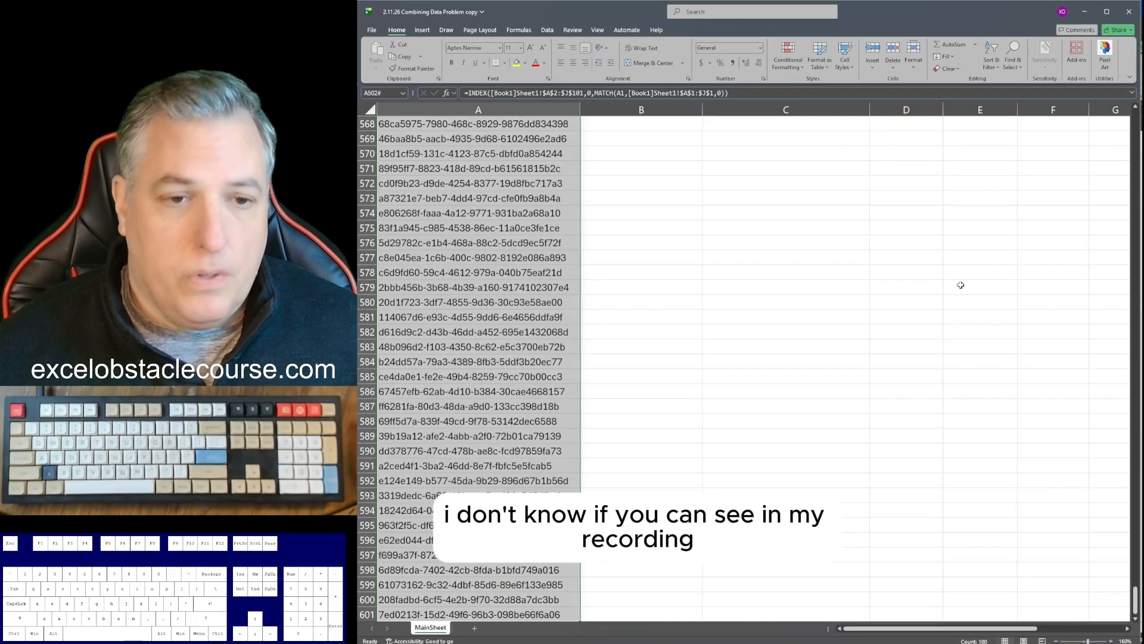
pyautogui.press('Up')
pyautogui.press('Down')
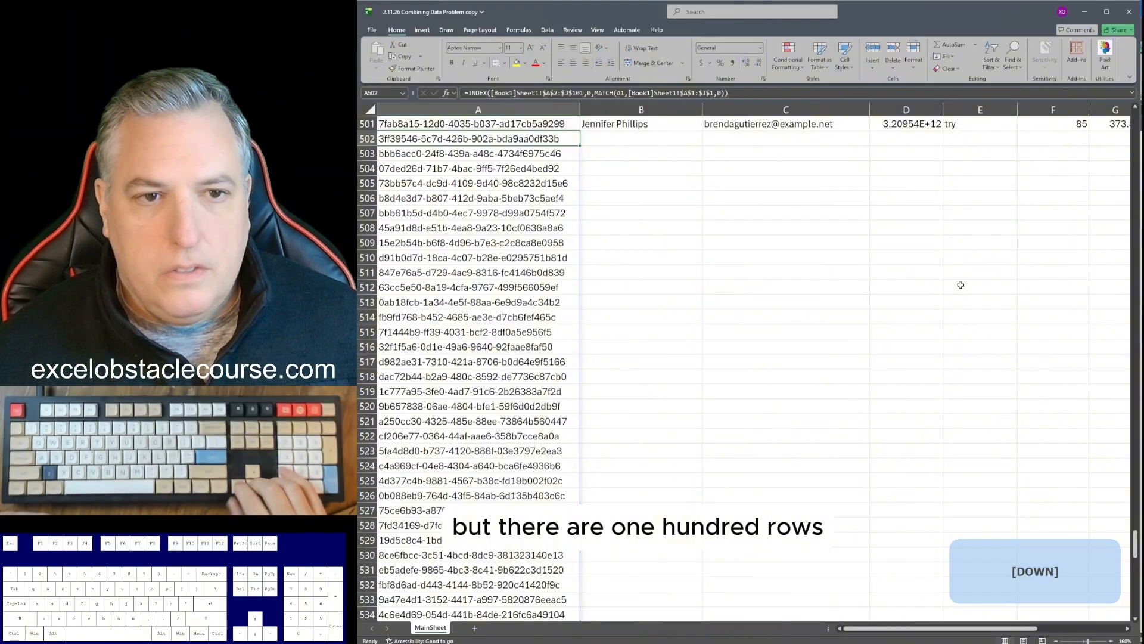
# - Select all data rows below the header in Book1's first column to compare their number with the spilled rows
pyautogui.hotkey('ctrl', 'Tab')
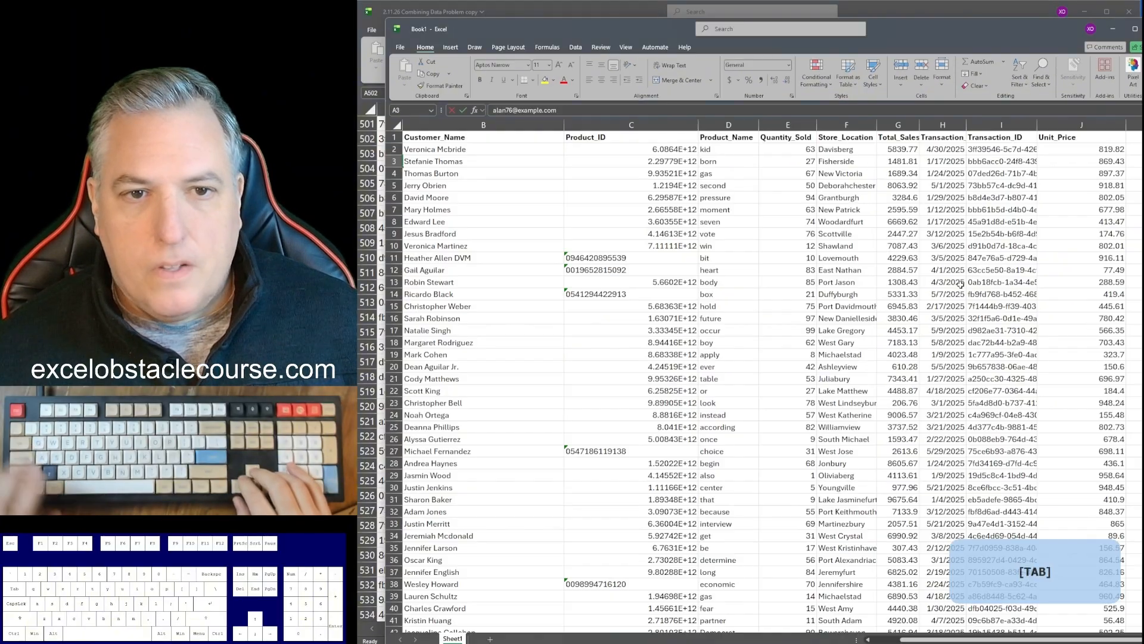
pyautogui.press('Down')
pyautogui.press('Up')
pyautogui.hotkey('ctrl', 'shift', 'Down')
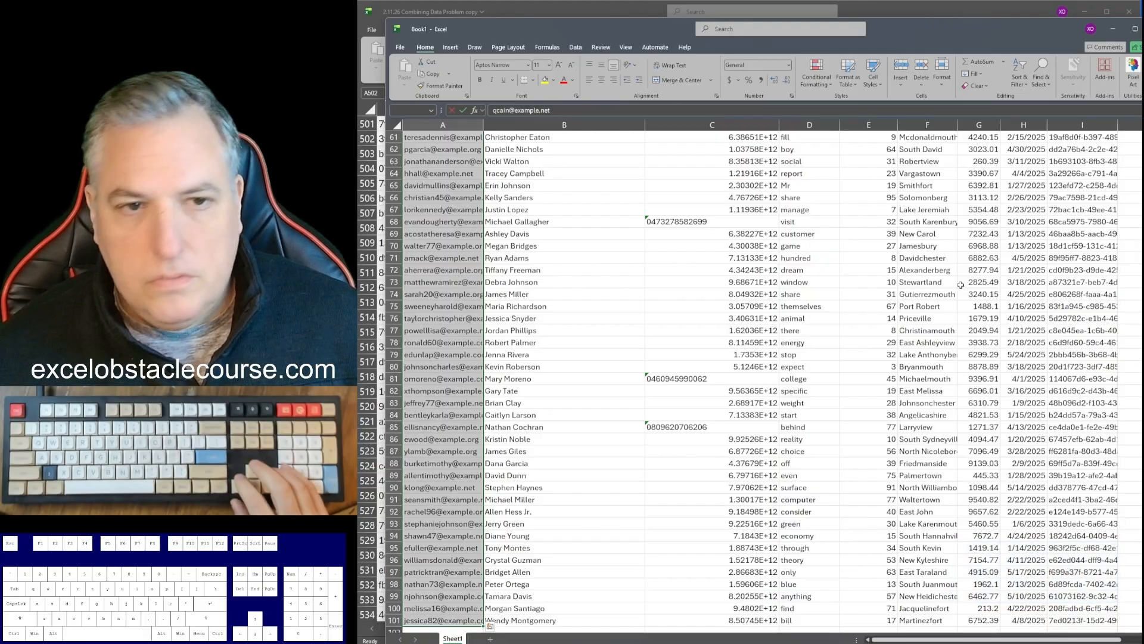
# - Compare the first Transaction_ID value in Book1, cell I2, with the start of the spilled results in MainSheet
pyautogui.press('Up')
pyautogui.press('Down')
pyautogui.press('Right')
pyautogui.press('Right')
pyautogui.press('Right')
pyautogui.press('Right')
pyautogui.press('Right')
pyautogui.press('Right')
pyautogui.press('Right')
pyautogui.press('Right')
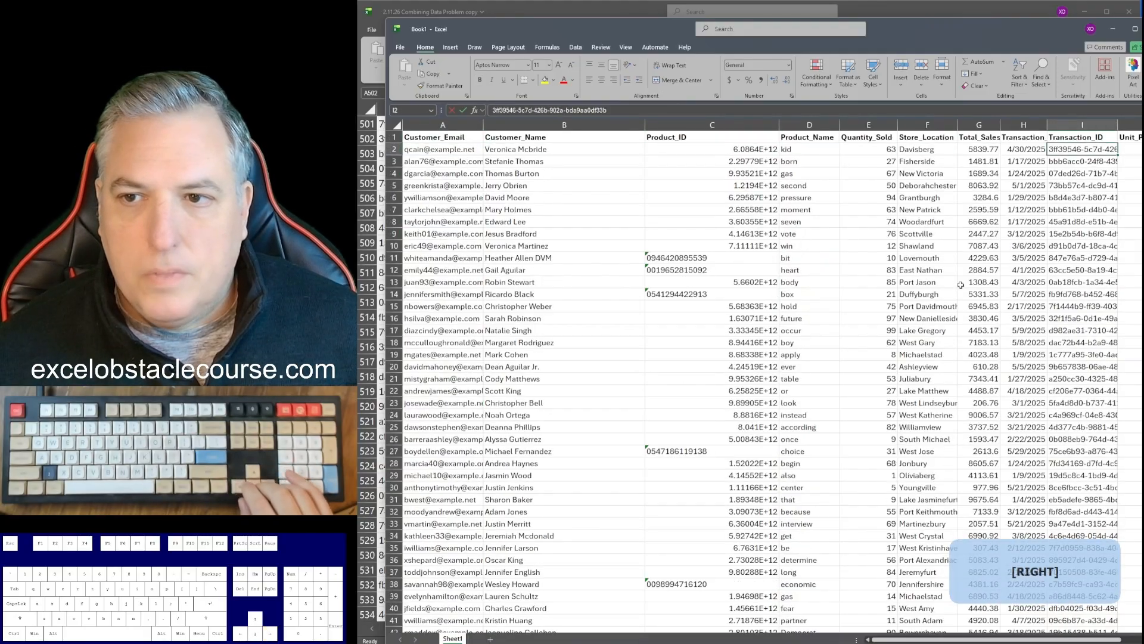
pyautogui.hotkey('ctrl', 'Tab')
pyautogui.press('Up')
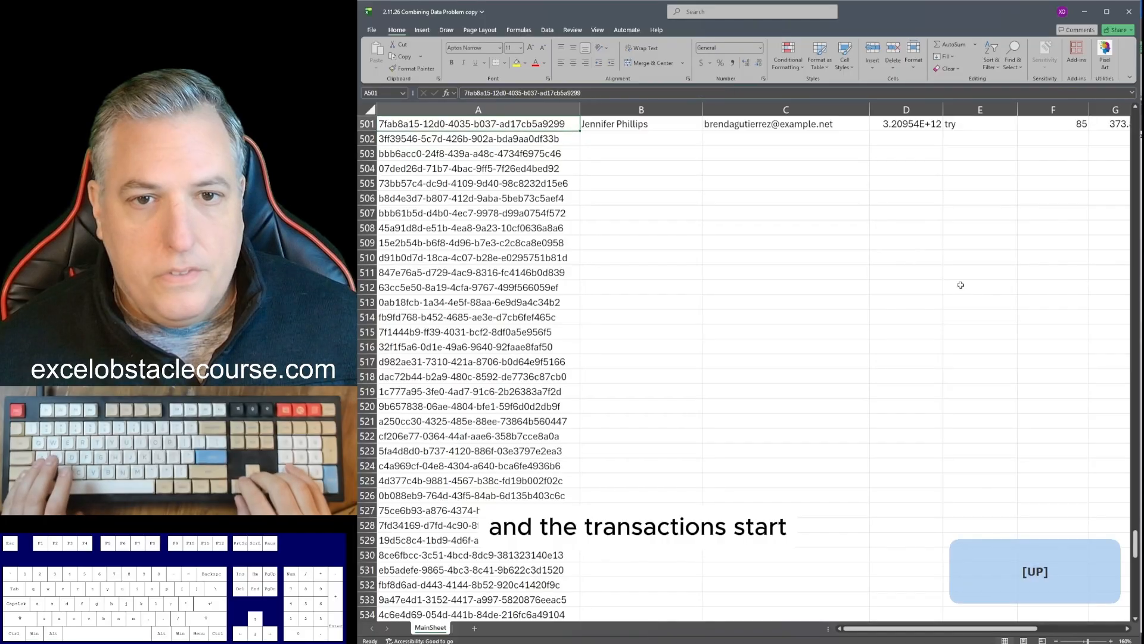
# - Compare the end of the spilled Transaction_ID values below A502 with the end of Book1's Transaction_ID column
pyautogui.press('Down')
pyautogui.hotkey('ctrl', 'shift', 'Down')
pyautogui.hotkey('alt', 'Tab')
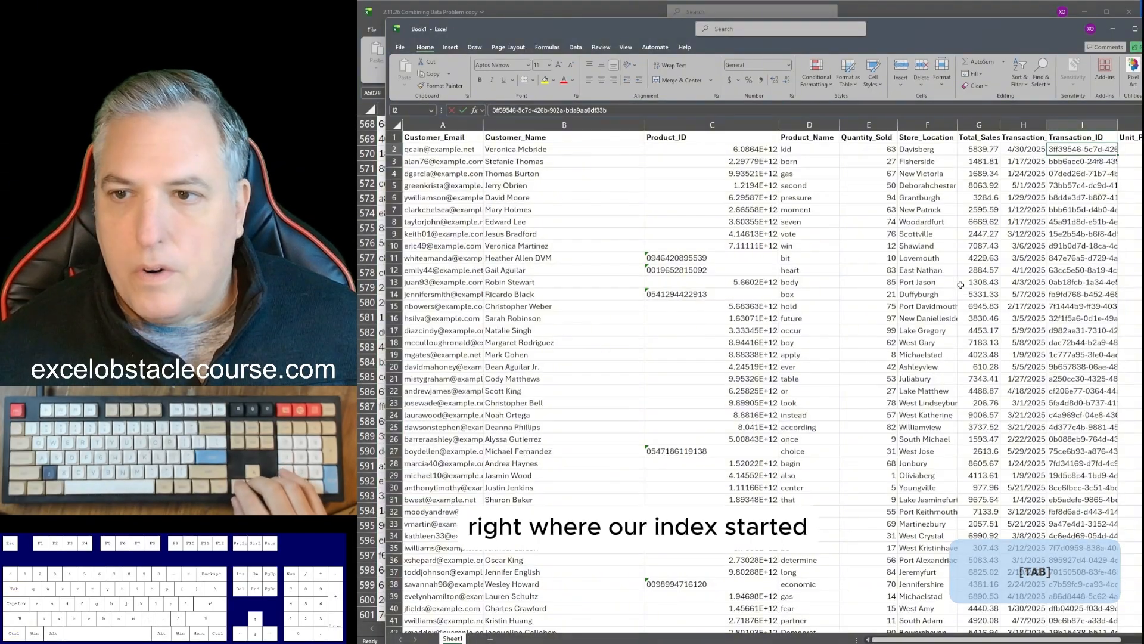
pyautogui.hotkey('ctrl', 'shift', 'Down')
pyautogui.hotkey('alt', 'Tab')
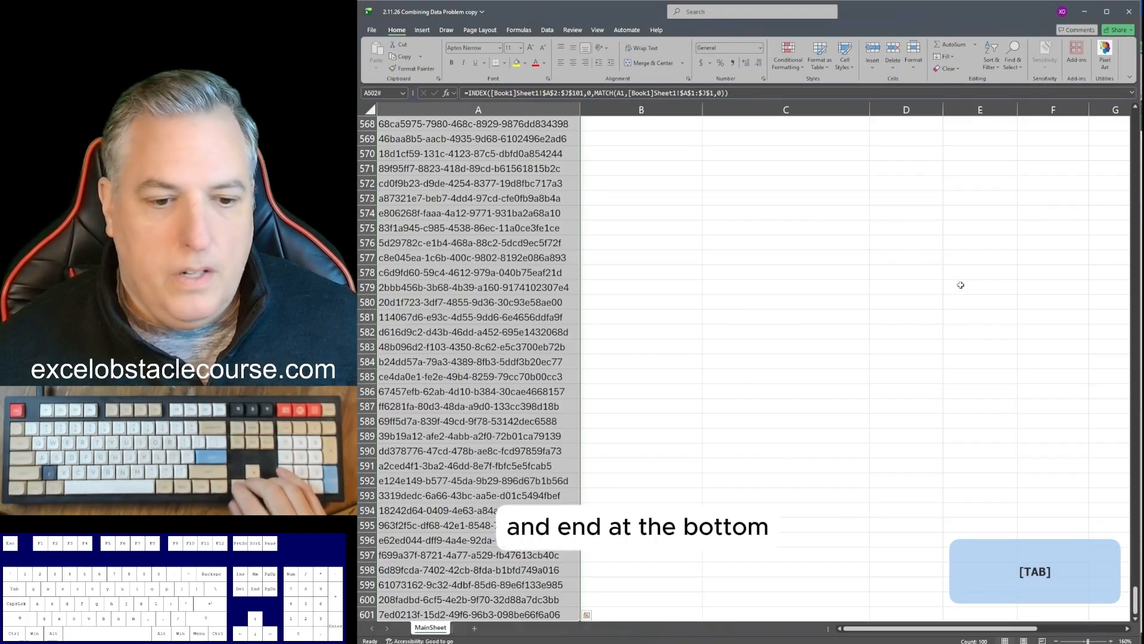
# - Examine how the array formula in A502 appears in the formula bar compared with the spilled cells below it
pyautogui.press('Up')
pyautogui.press('Down')
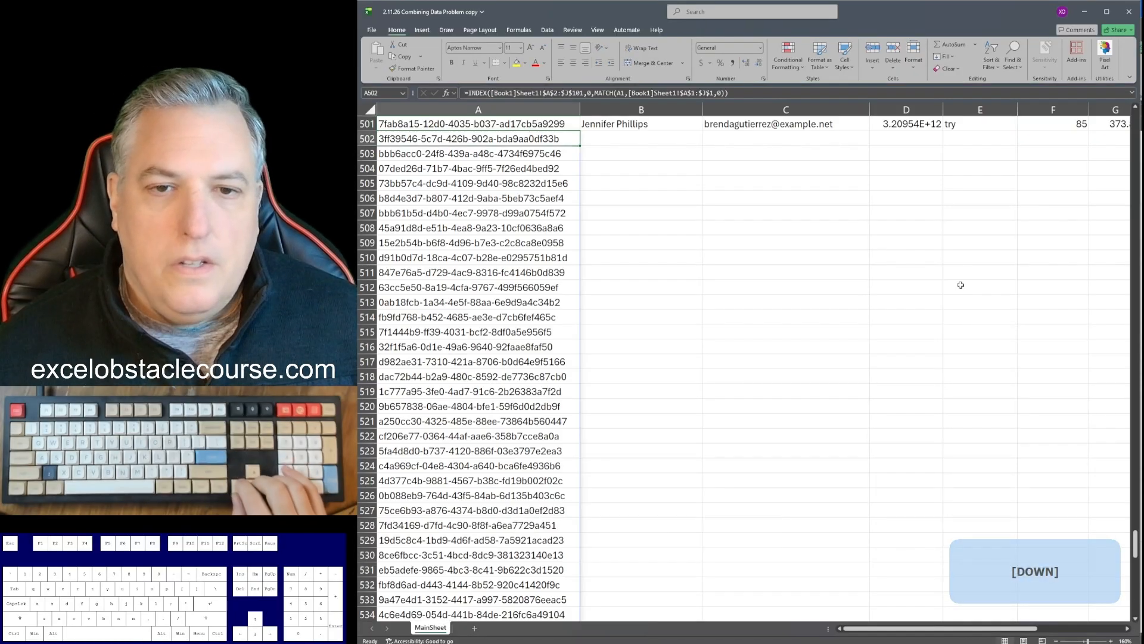
pyautogui.press('Down')
pyautogui.press('Down')
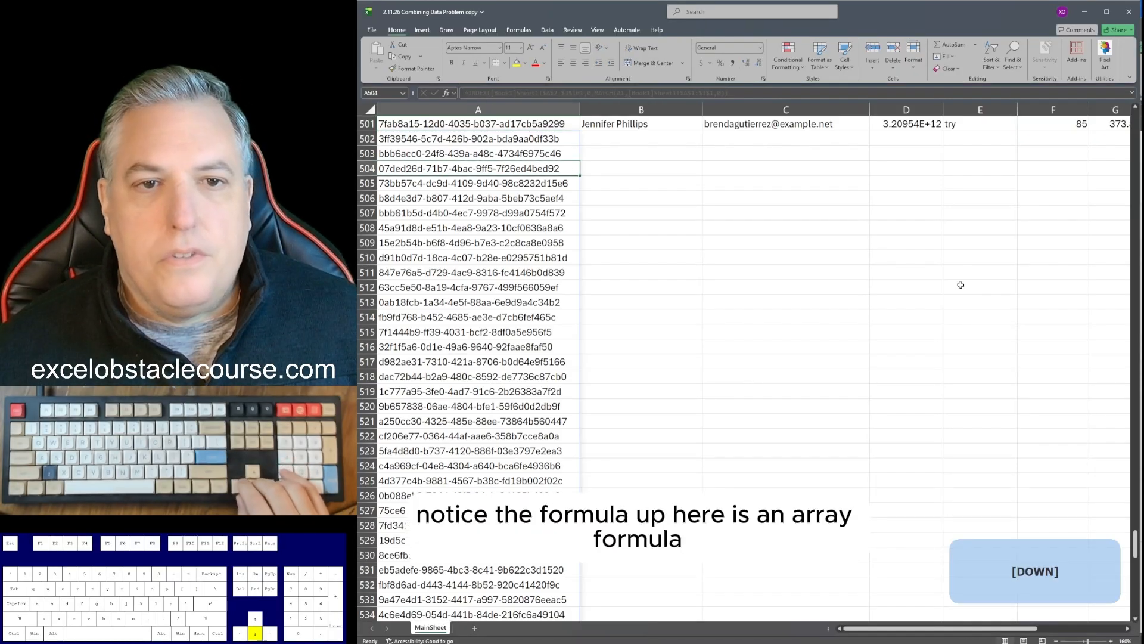
pyautogui.press('Up')
pyautogui.press('Up')
pyautogui.press('Up')
pyautogui.press('Down')
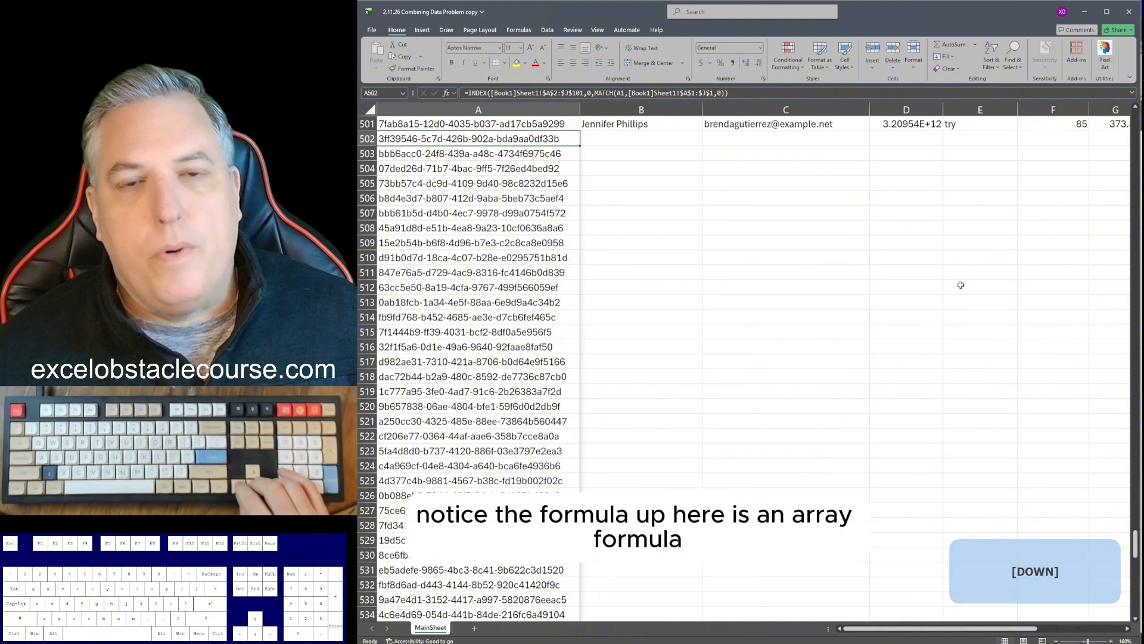
# - Try entering 31053 in A503 inside the spill range, and delete the entry again
pyautogui.press('Down')
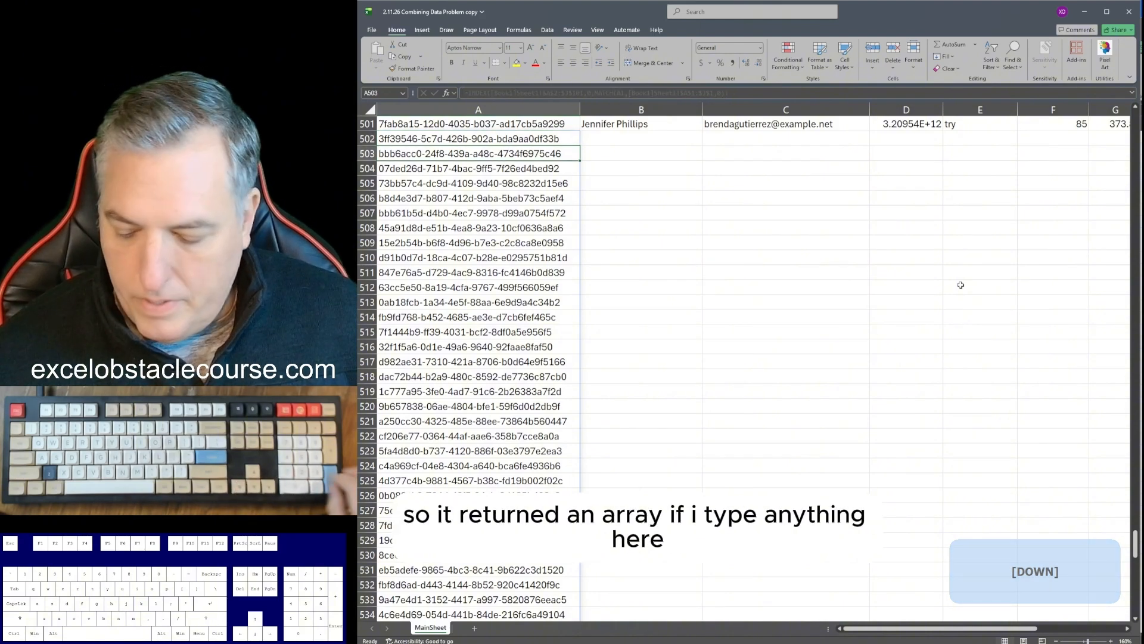
pyautogui.write('31053')
pyautogui.press('Return')
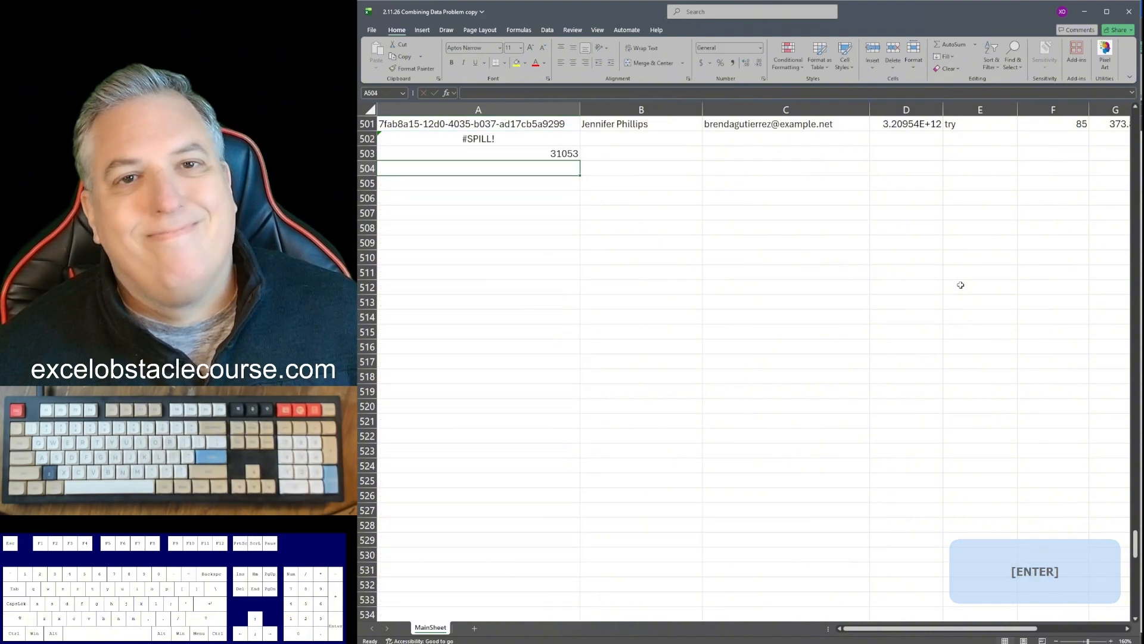
pyautogui.press('Up')
pyautogui.press('Delete')
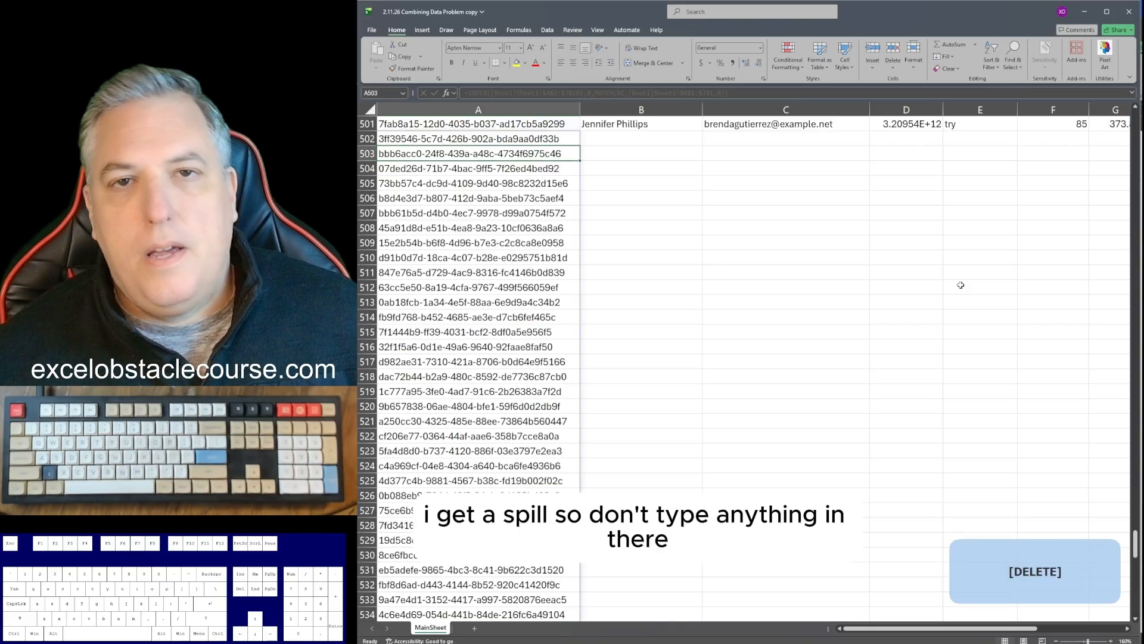
pyautogui.press('Up')
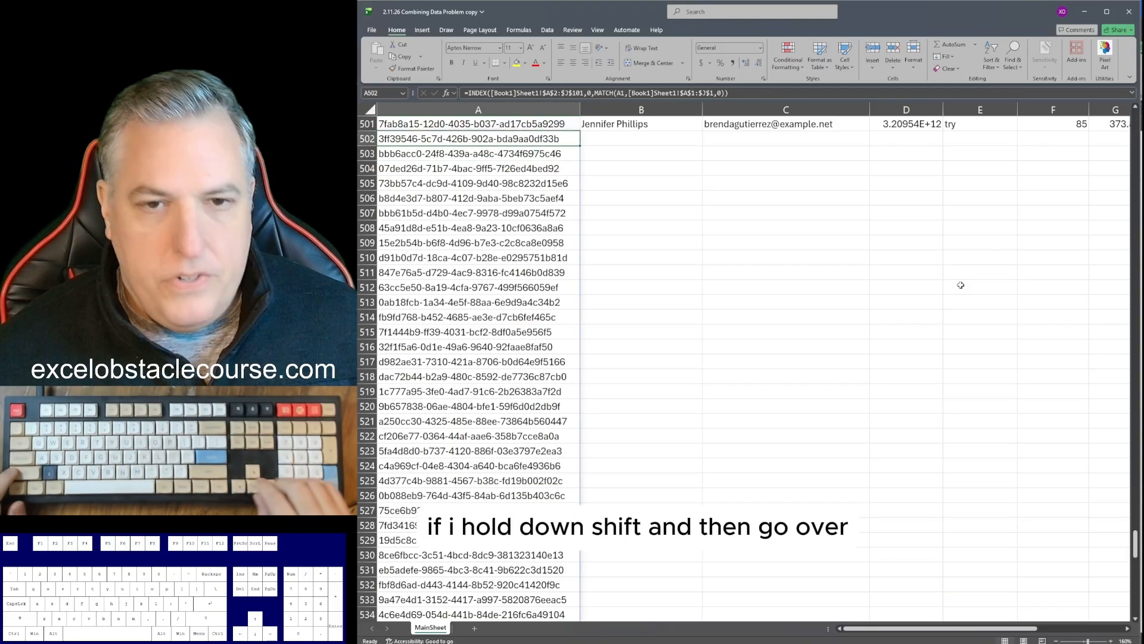
pyautogui.hotkey('shift', 'Right')
pyautogui.hotkey('shift', 'Right')
pyautogui.hotkey('shift', 'Right')
pyautogui.hotkey('shift', 'Right')
pyautogui.hotkey('shift', 'Right')
pyautogui.hotkey('shift', 'Right')
pyautogui.hotkey('shift', 'Right')
pyautogui.hotkey('shift', 'Right')
pyautogui.hotkey('shift', 'Right')
pyautogui.hotkey('shift', 'Right')
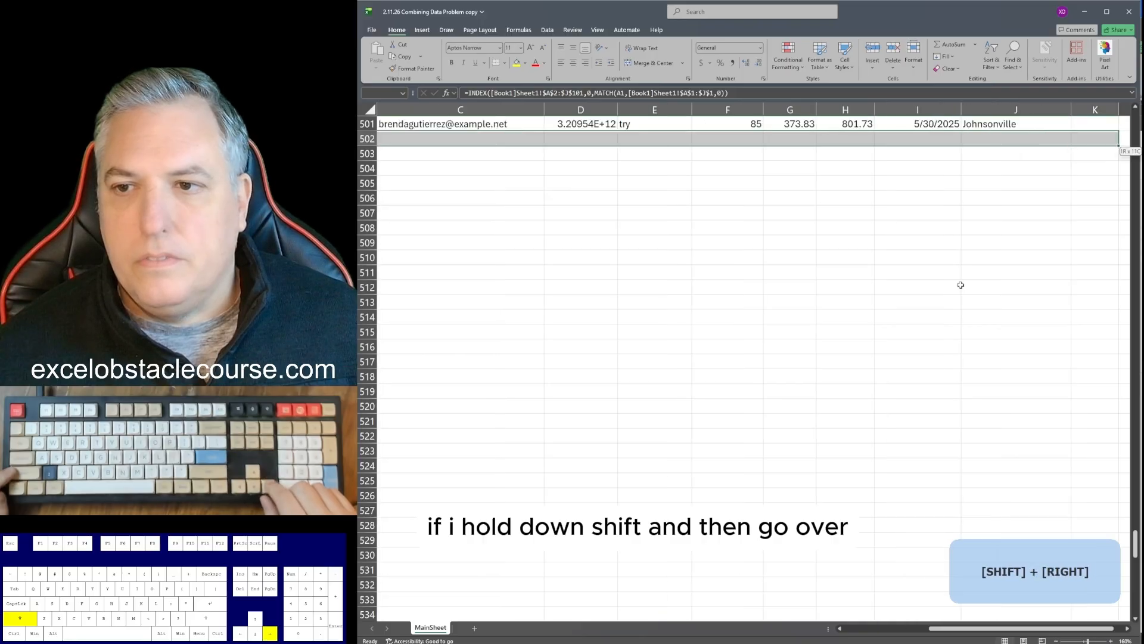
pyautogui.press('Up')
pyautogui.press('Down')
# - Fill the INDEX and MATCH formula from A502 rightward across row 502 through J502
pyautogui.press('Up')
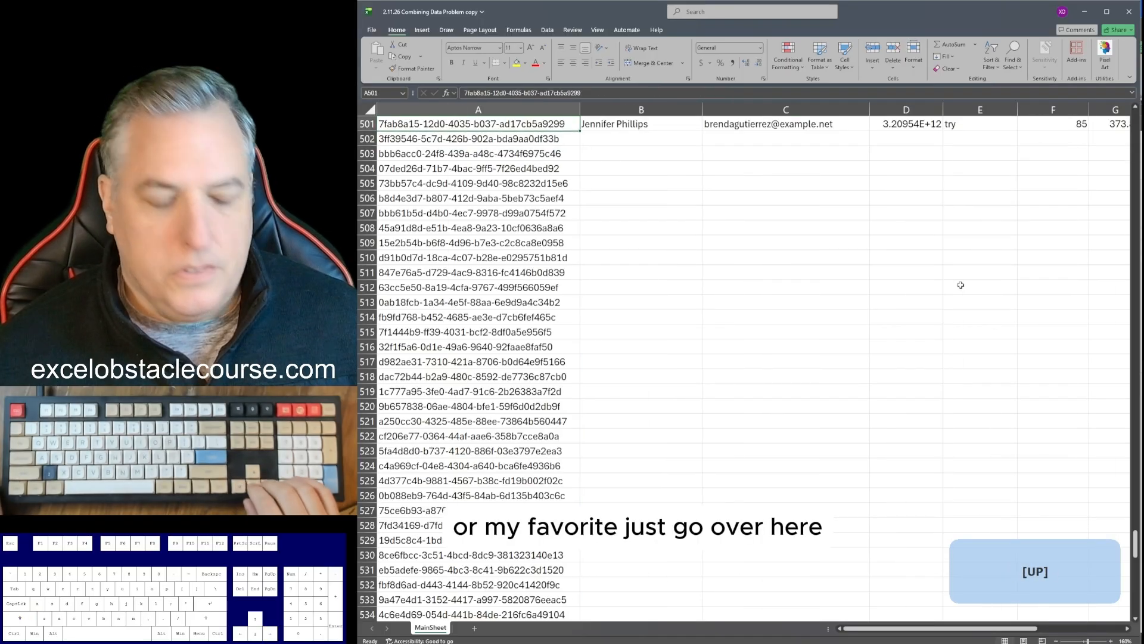
pyautogui.hotkey('ctrl', 'Right')
pyautogui.press('Down')
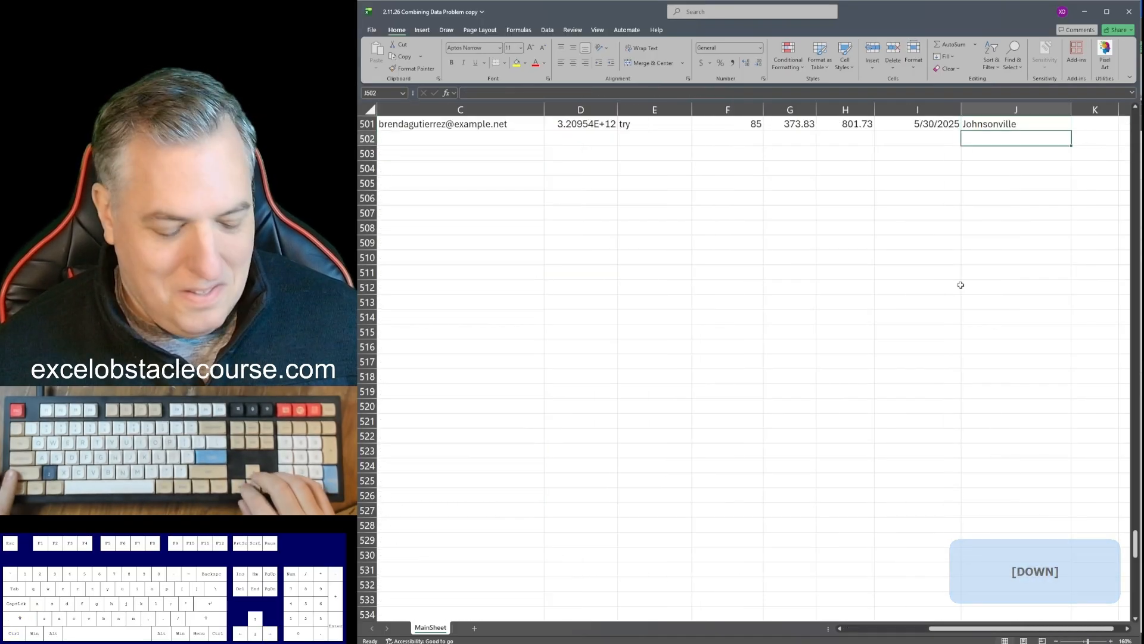
pyautogui.hotkey('ctrl', 'shift', 'Left')
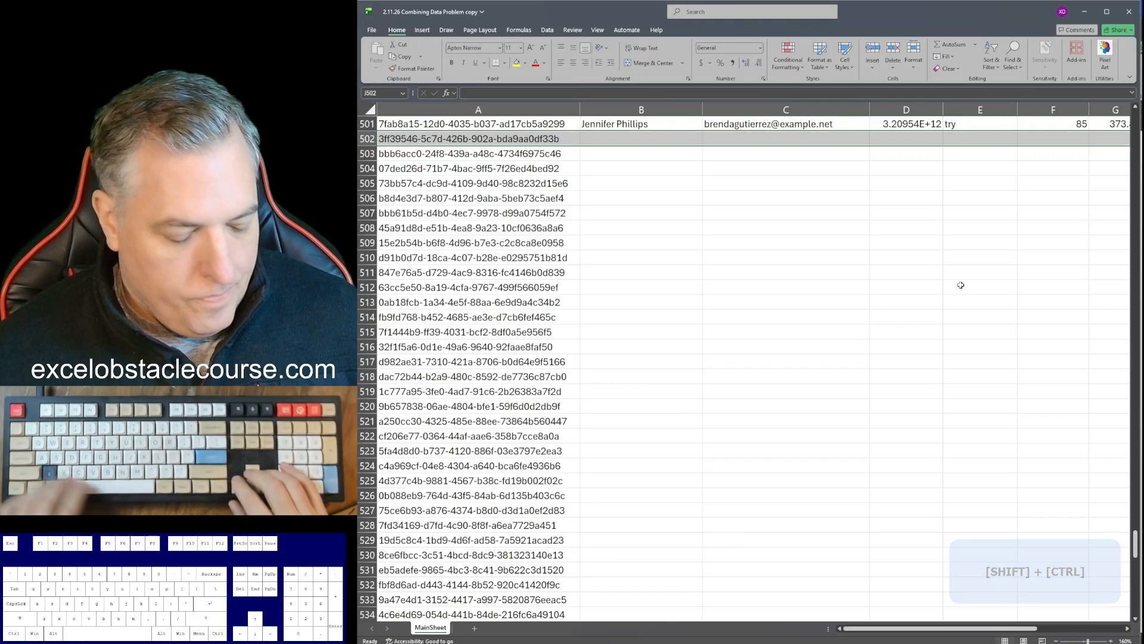
pyautogui.press('Left')
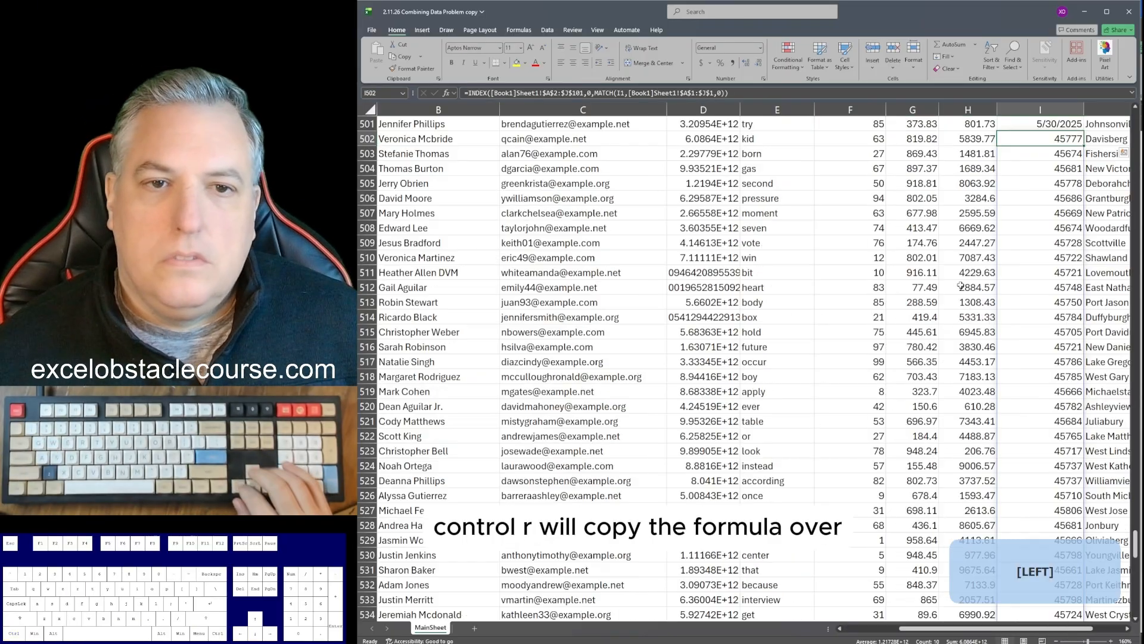
# - Try overwriting the formula in A502 with 0, and undo the entry
pyautogui.hotkey('ctrl', 'Left')
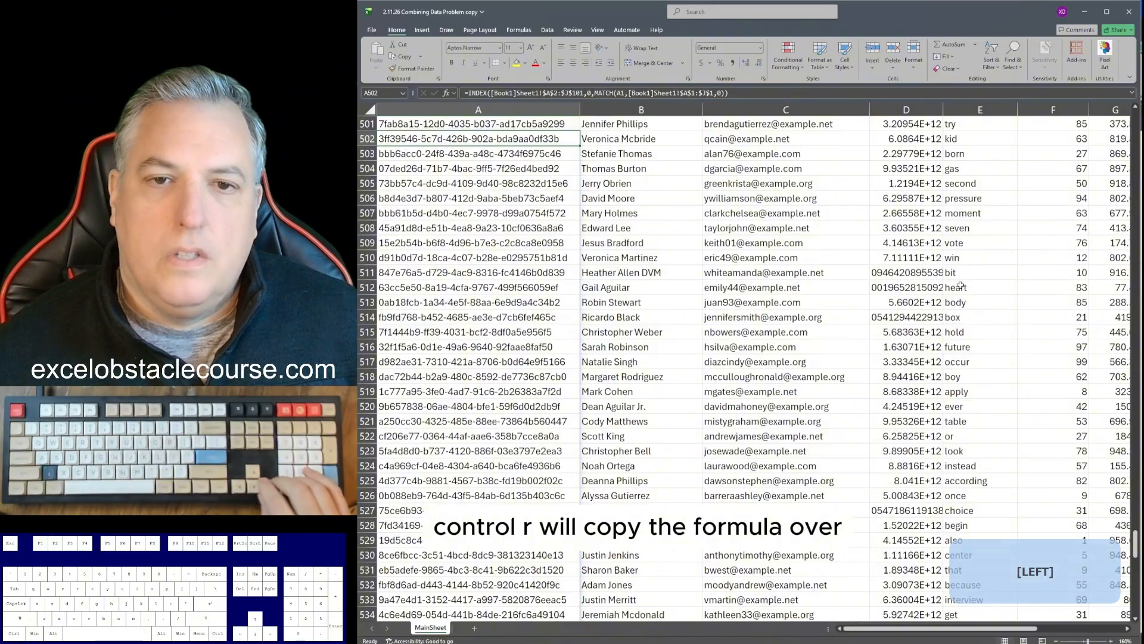
pyautogui.write('0')
pyautogui.press('Return')
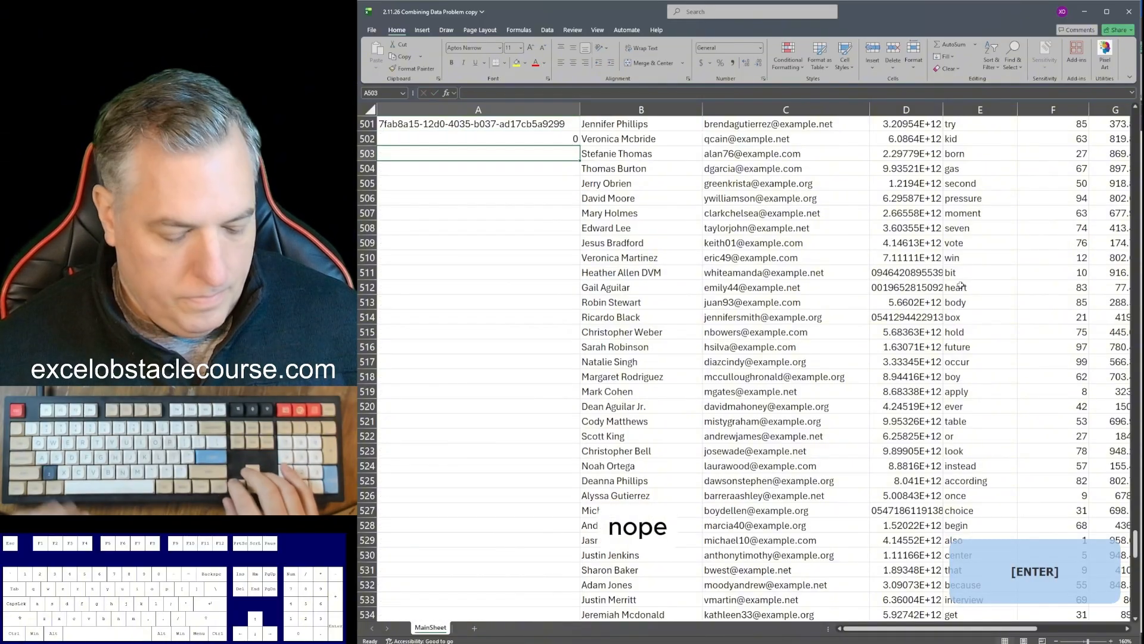
pyautogui.hotkey('ctrl', 'z')
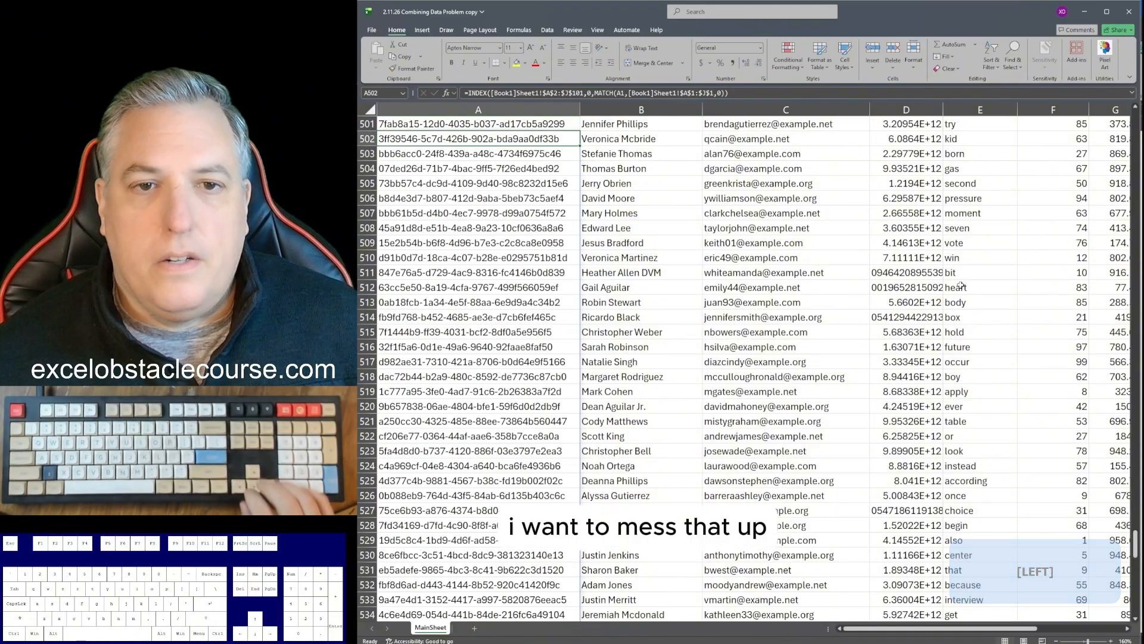
# - Review the formulas across row 502 to check that every column draws its matching data from Book1
pyautogui.press('Right')
pyautogui.press('Right')
pyautogui.press('Right')
pyautogui.press('Right')
pyautogui.press('Right')
pyautogui.press('Right')
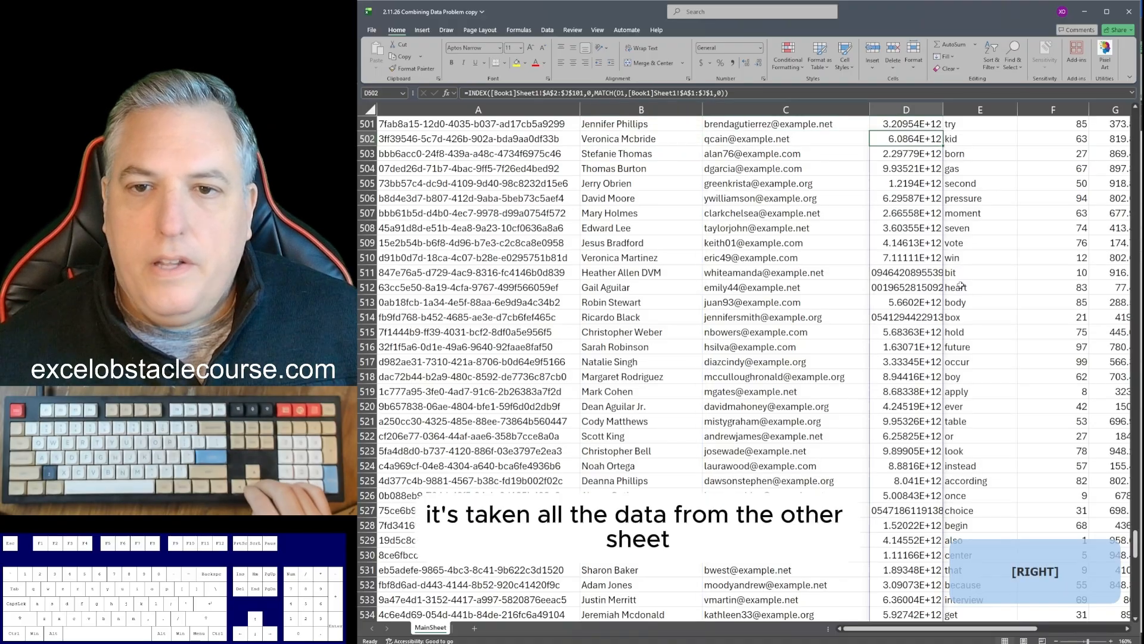
pyautogui.press('Right')
pyautogui.press('Right')
pyautogui.press('Right')
pyautogui.press('Right')
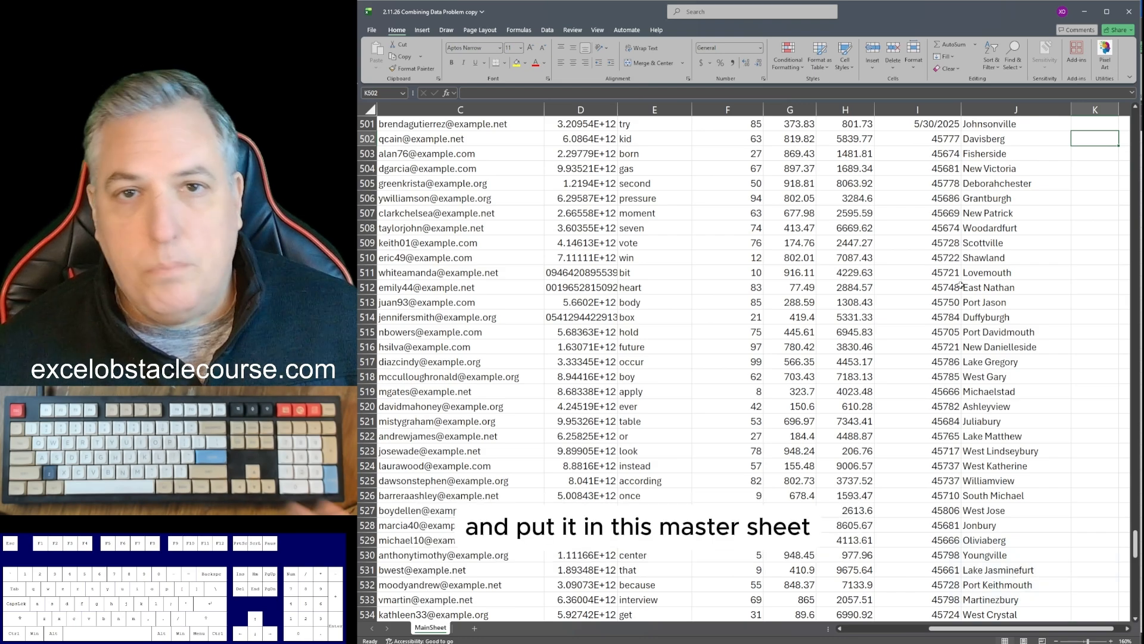
# - Inspect the transaction dates returned in column I from row 502 down for their number formatting
pyautogui.press('Left')
pyautogui.press('Left')
pyautogui.press('Left')
pyautogui.press('Right')
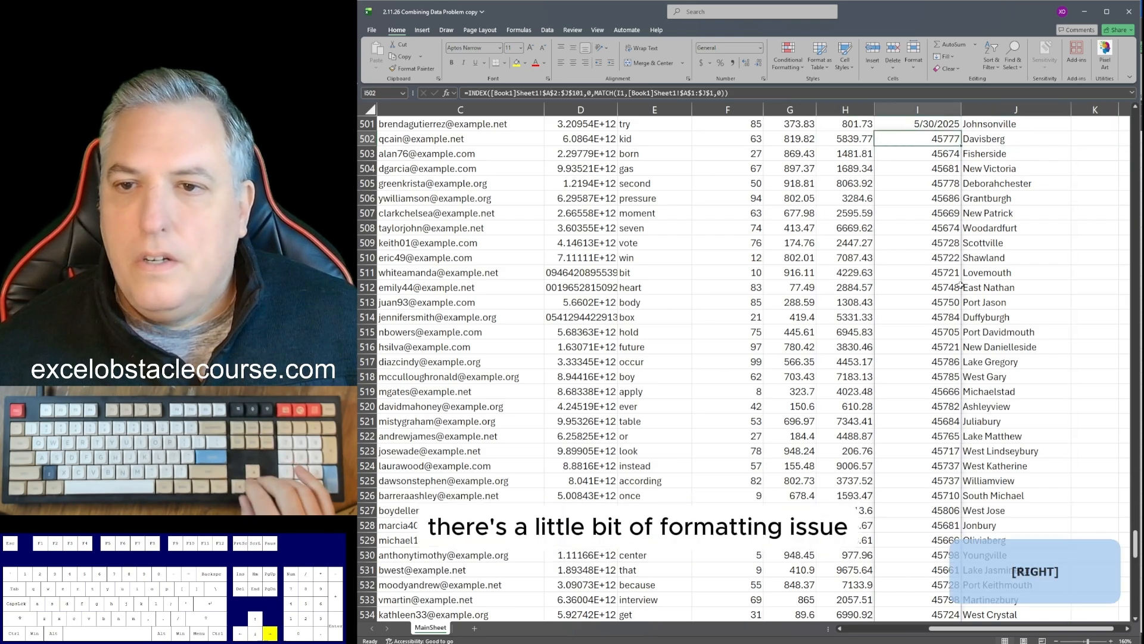
pyautogui.press('Down')
pyautogui.press('Down')
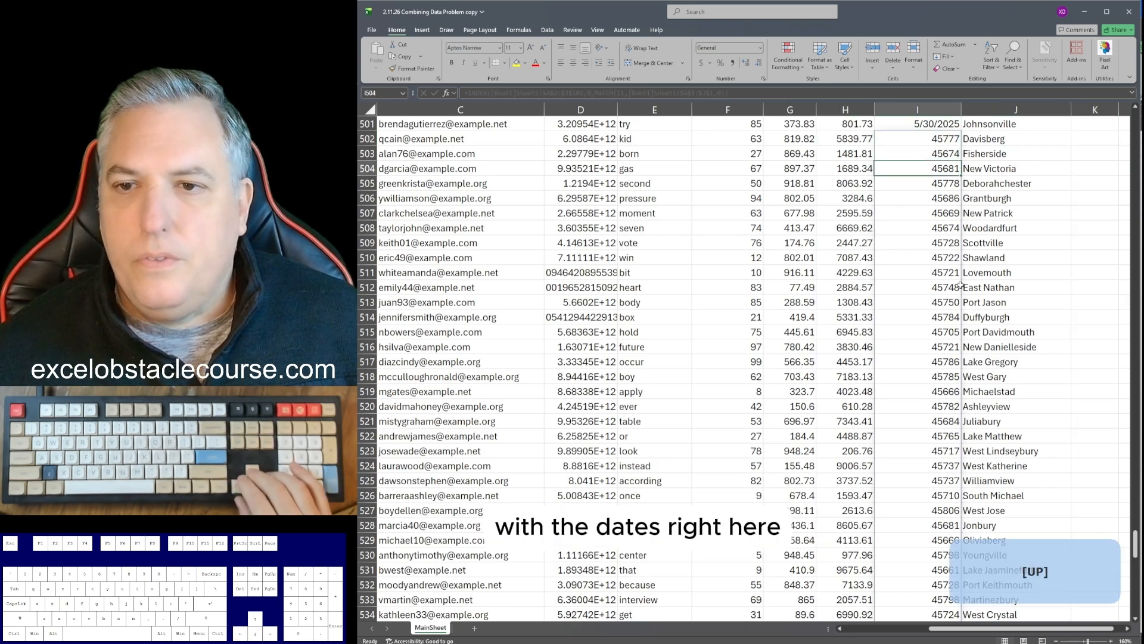
pyautogui.press('Up')
pyautogui.press('Up')
# - Copy the formula results in A502:J601 and paste them over the same range as values only
pyautogui.press('Left')
pyautogui.press('Left')
pyautogui.press('Left')
pyautogui.press('Left')
pyautogui.press('Left')
pyautogui.press('Left')
pyautogui.press('Left')
pyautogui.press('Left')
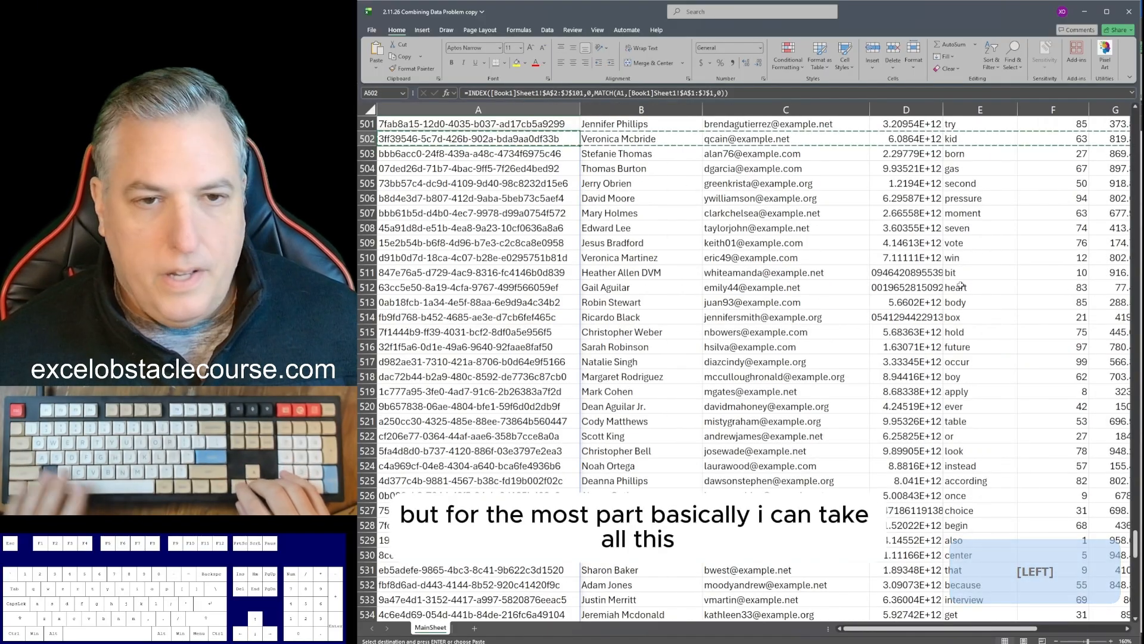
pyautogui.hotkey('ctrl', 'c')
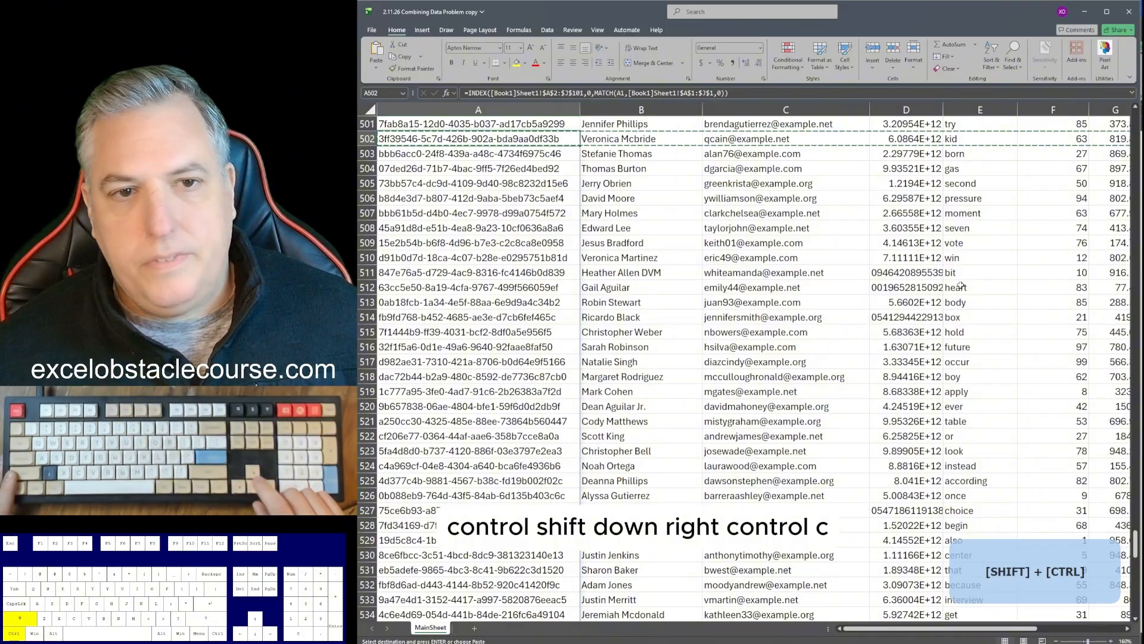
pyautogui.hotkey('ctrl', 'shift', 'Down')
pyautogui.hotkey('ctrl', 'shift', 'Right')
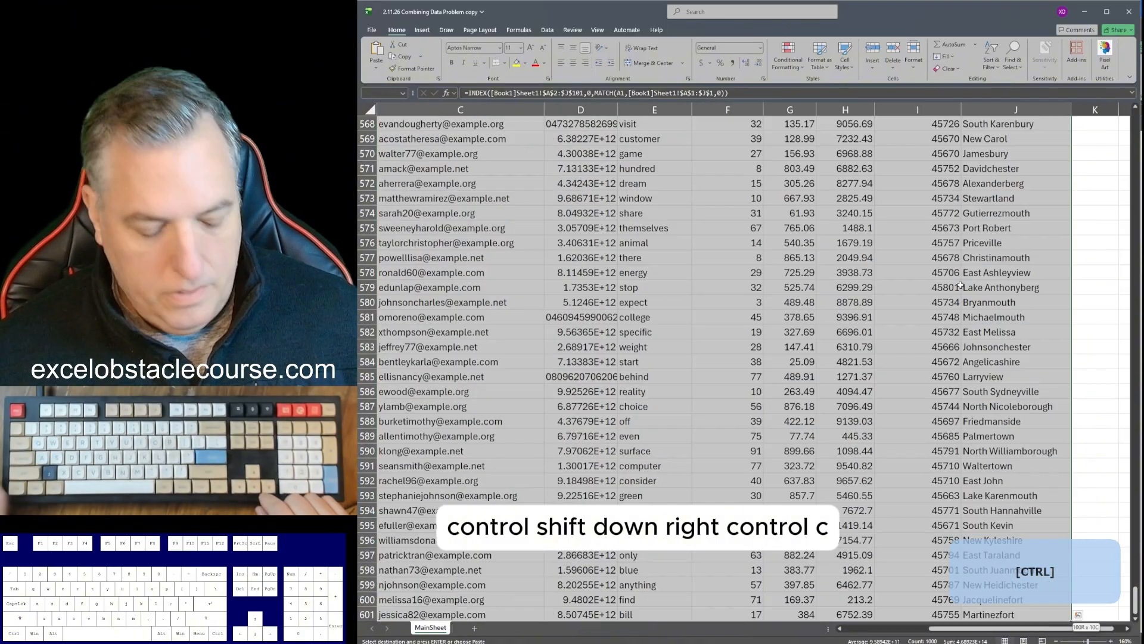
pyautogui.hotkey('ctrl', 'c')
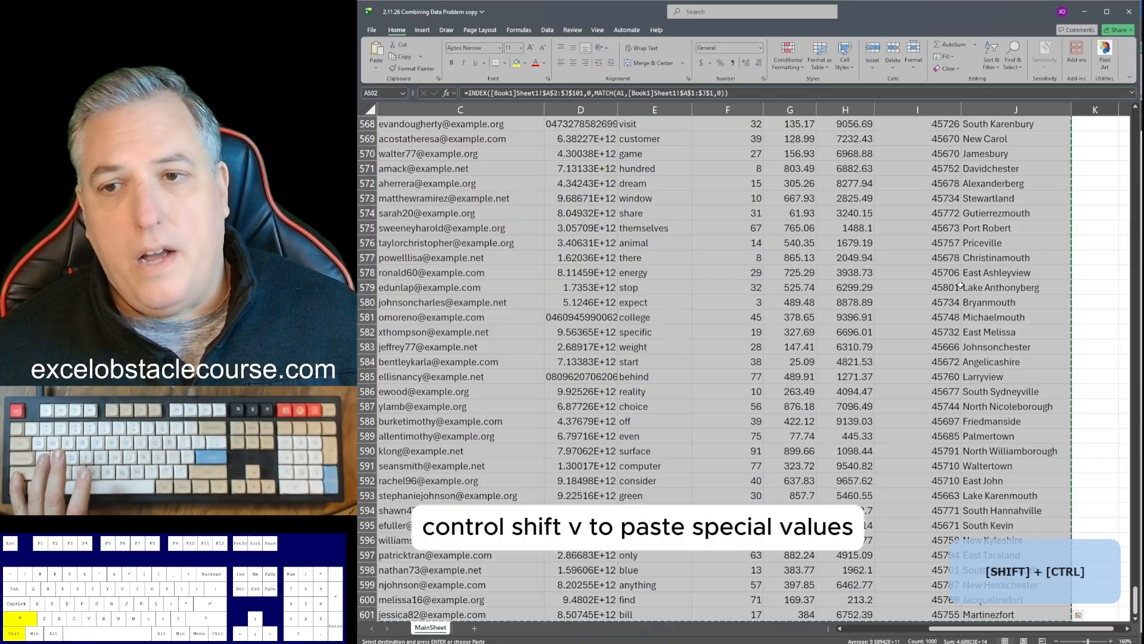
pyautogui.hotkey('ctrl', 'shift', 'v')
# - Check the pasted values across row 502 and the unformatted dates in column I below it
pyautogui.press('Down')
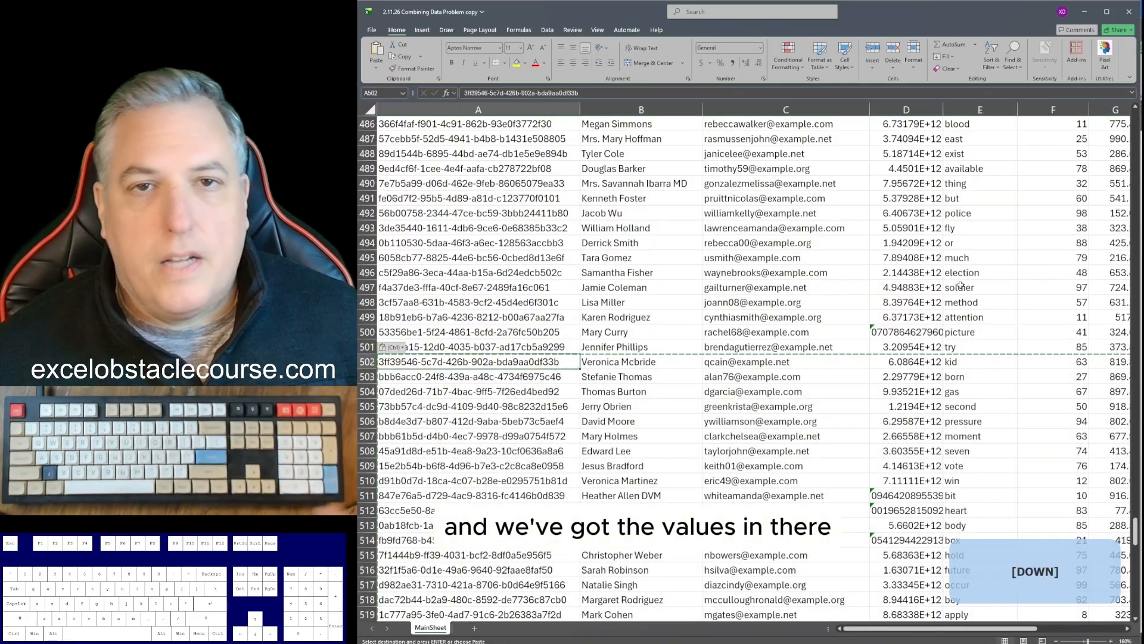
pyautogui.press('Right')
pyautogui.press('Right')
pyautogui.press('Right')
pyautogui.press('Right')
pyautogui.press('Right')
pyautogui.press('Right')
pyautogui.press('Right')
pyautogui.press('Right')
pyautogui.press('Right')
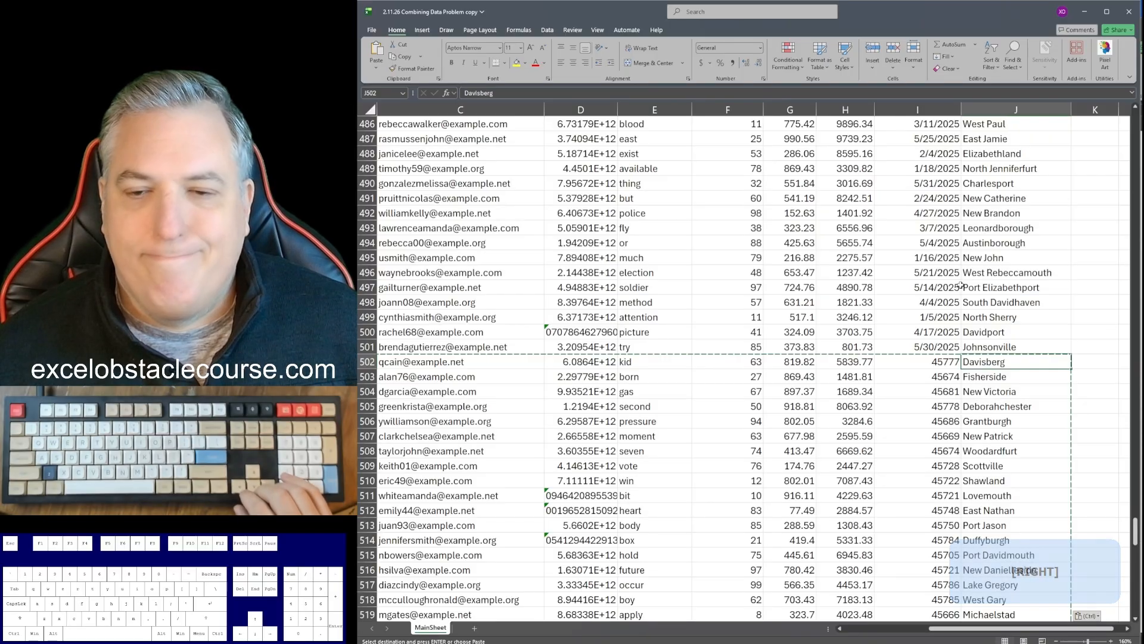
pyautogui.press('Left')
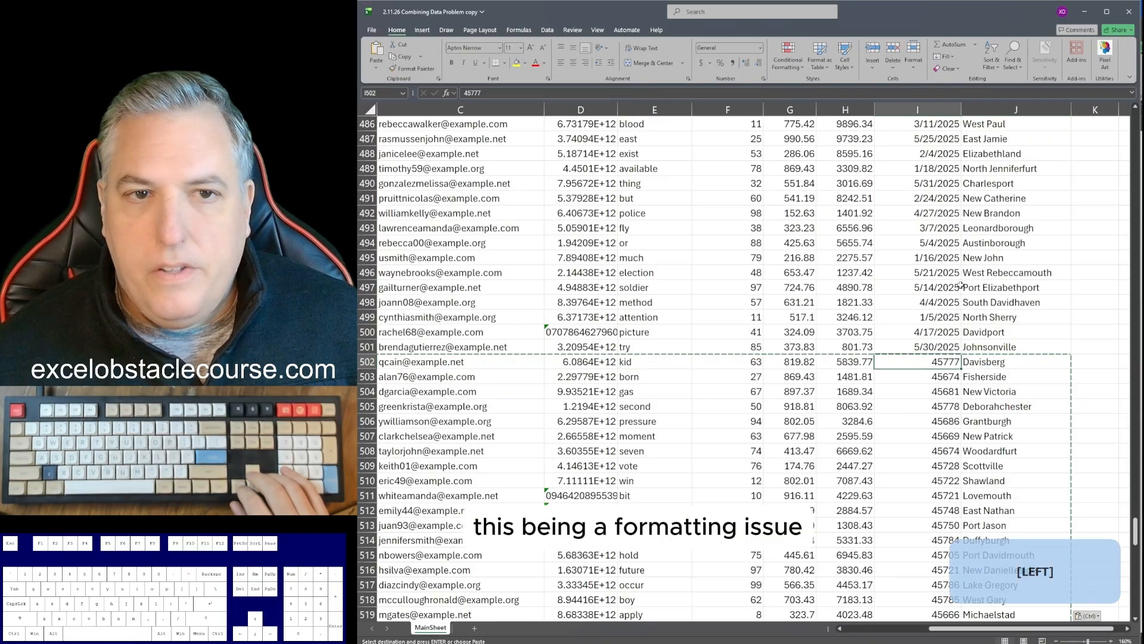
pyautogui.press('Down')
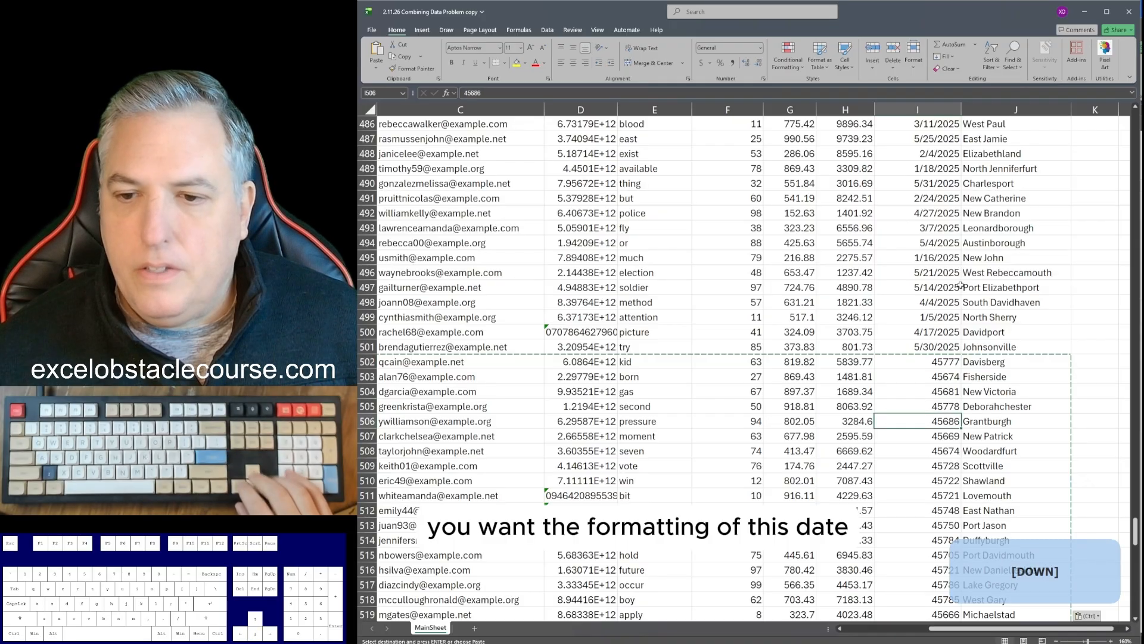
# - Enter 0 in the empty cell L502 as a sample for date formatting
pyautogui.press('Up')
pyautogui.press('Up')
pyautogui.press('Up')
pyautogui.press('Up')
pyautogui.press('Right')
pyautogui.press('Right')
pyautogui.press('Right')
pyautogui.press('Right')
pyautogui.press('Right')
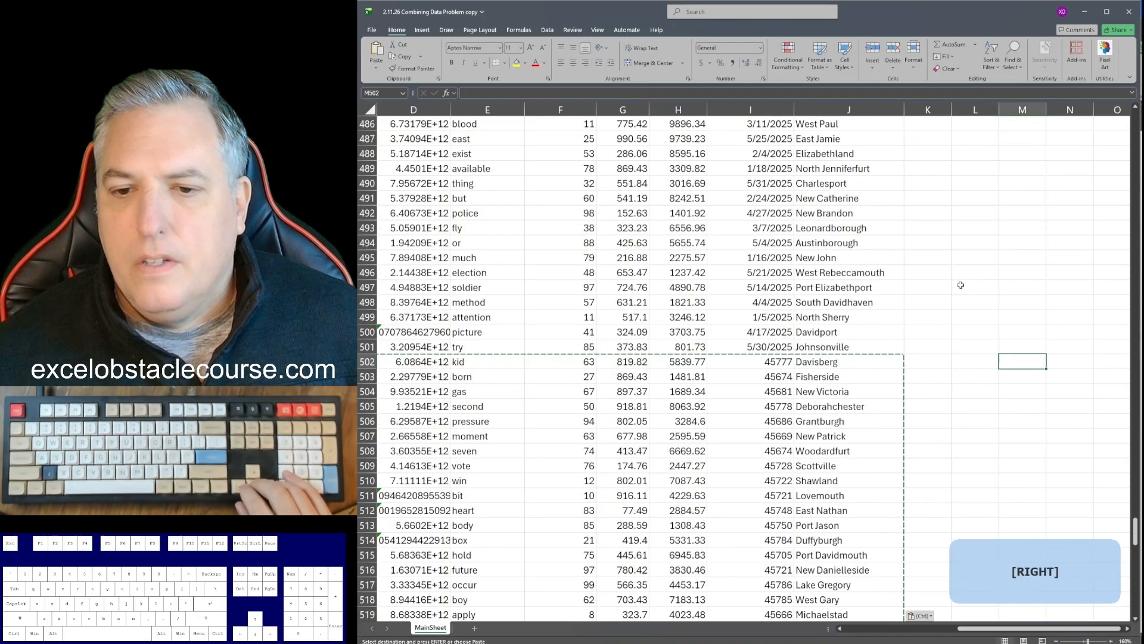
pyautogui.press('Left')
pyautogui.press('Left')
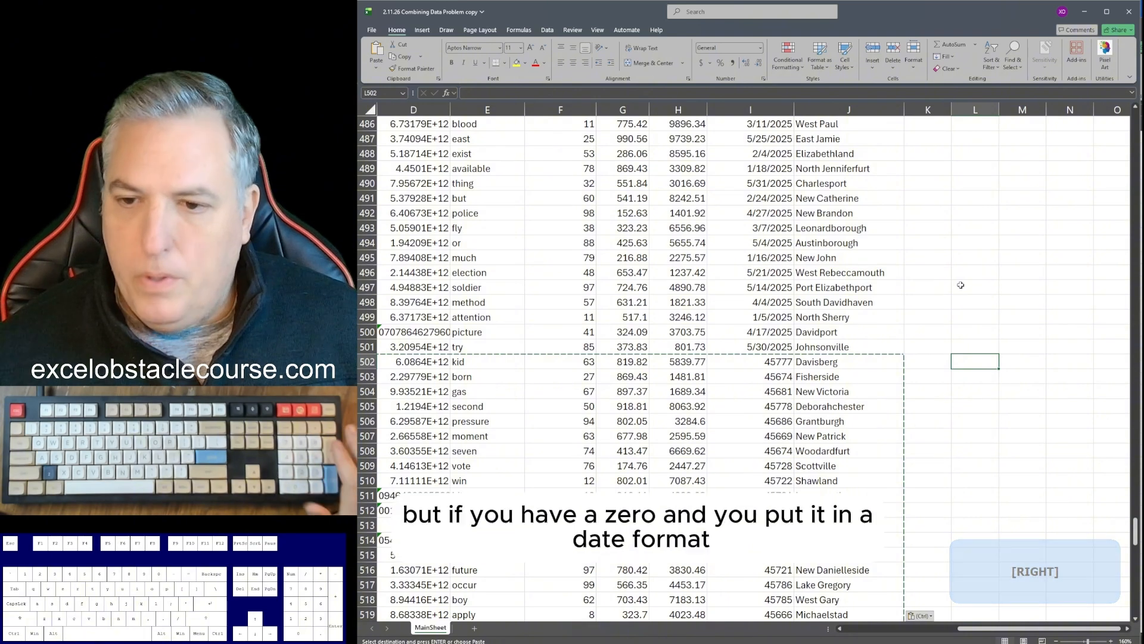
pyautogui.write('0')
pyautogui.press('Return')
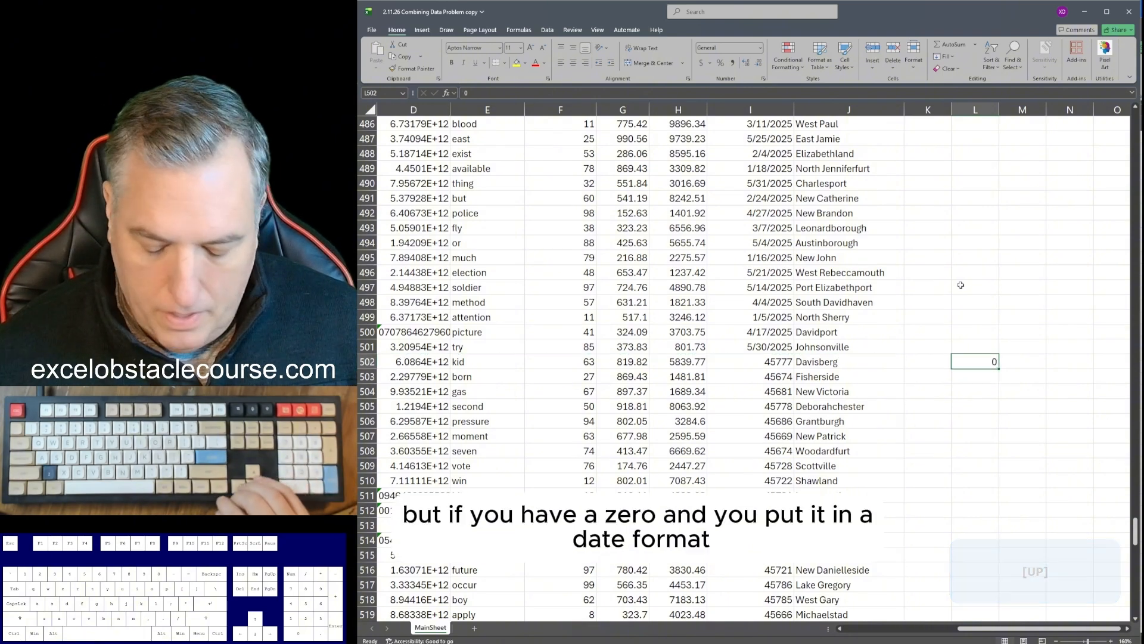
# - Format the sample 0 in L502 as a date of type *3/14/2012 and clear the cell's contents
pyautogui.hotkey('shift', 'F10')
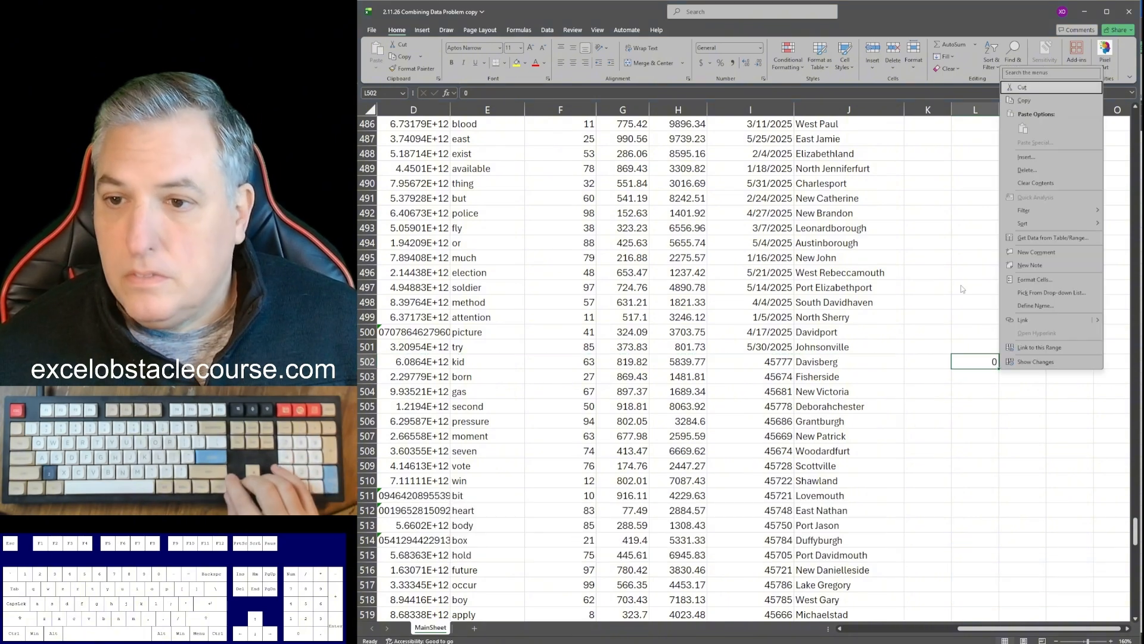
pyautogui.press('f')
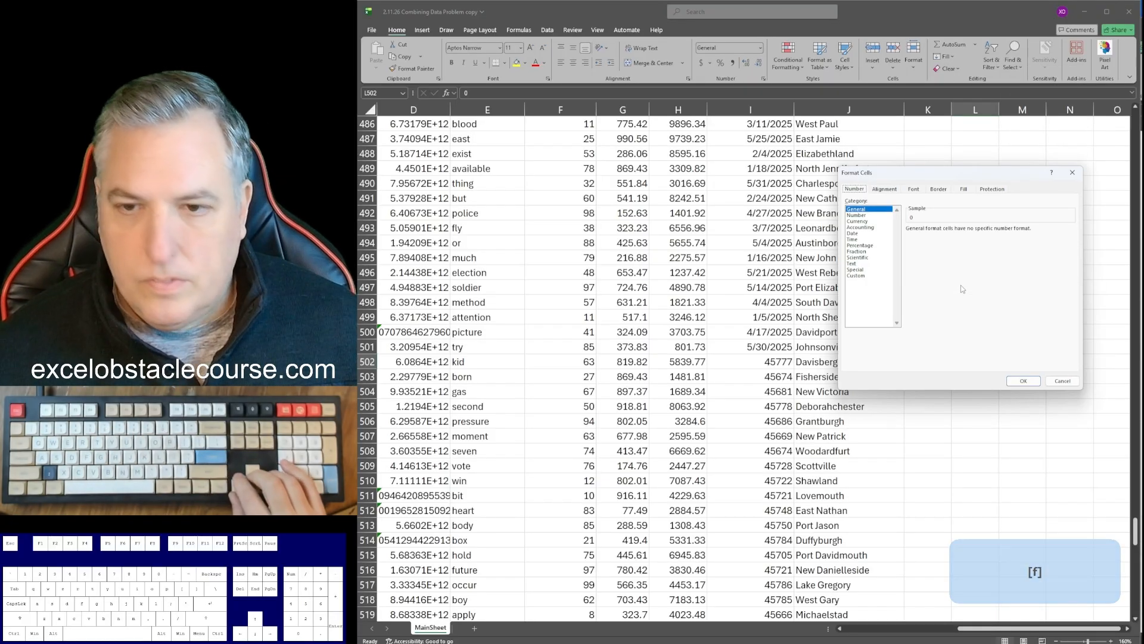
pyautogui.press('c')
pyautogui.press('d')
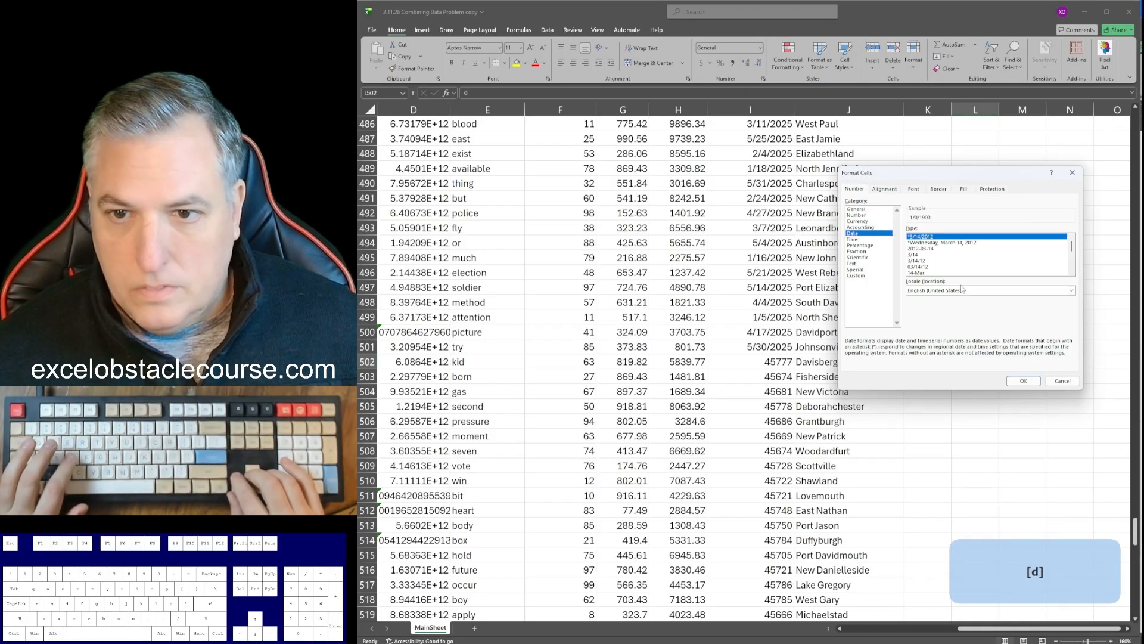
pyautogui.press('Return')
pyautogui.press('Down')
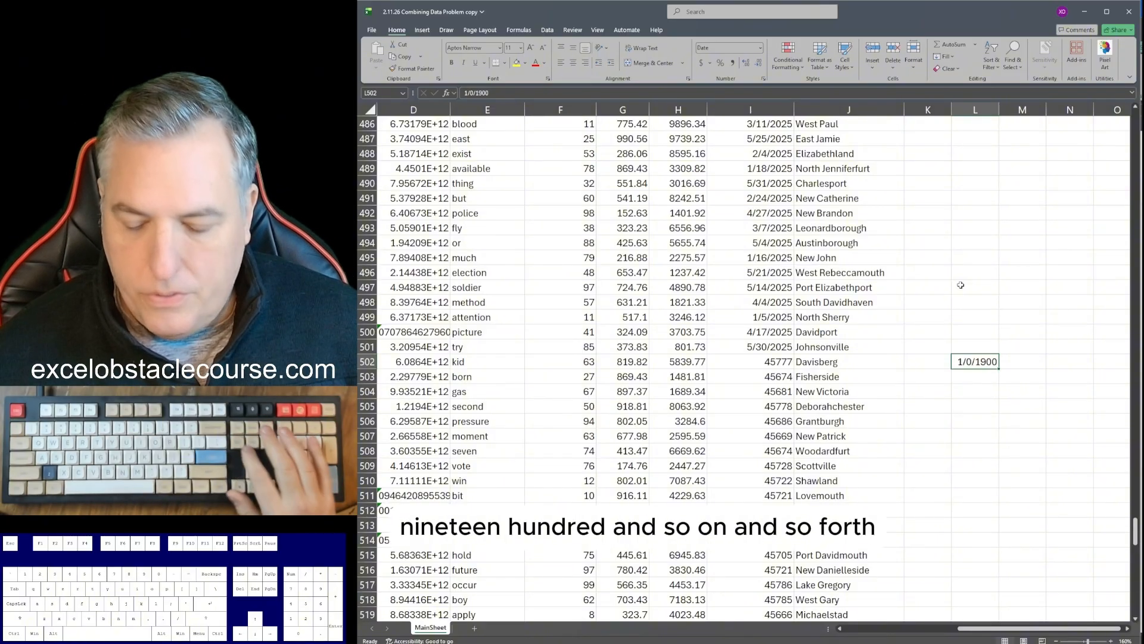
pyautogui.press('Delete')
# - Format the transaction date in I502 with the Date category and type *3/14/2012
pyautogui.press('Left')
pyautogui.press('Left')
pyautogui.press('Left')
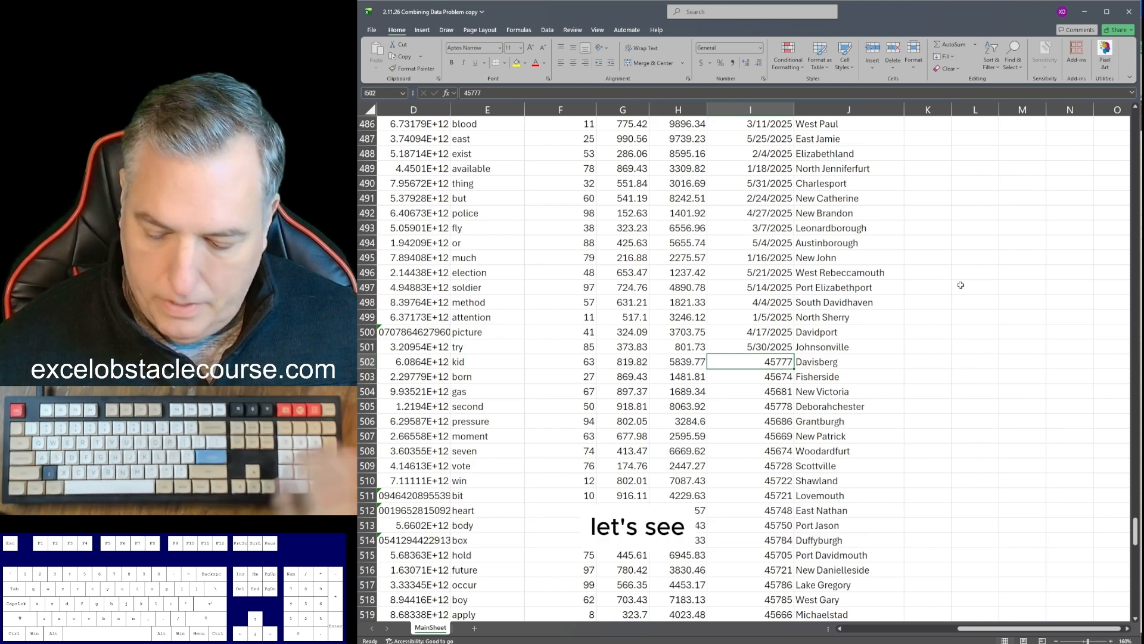
pyautogui.press('Menu')
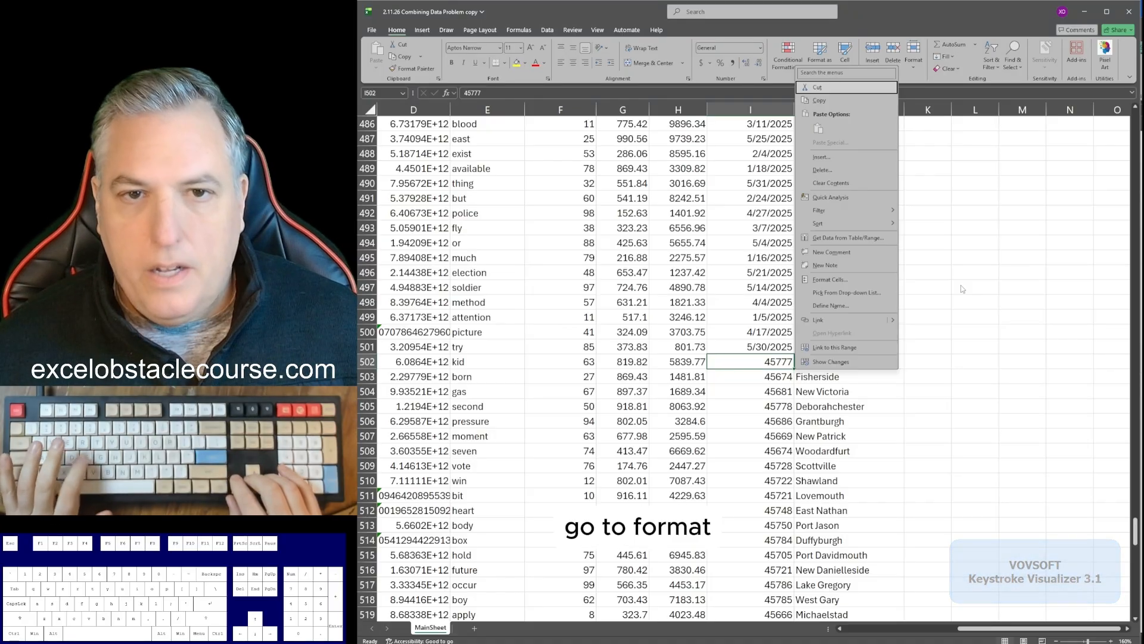
pyautogui.press('f')
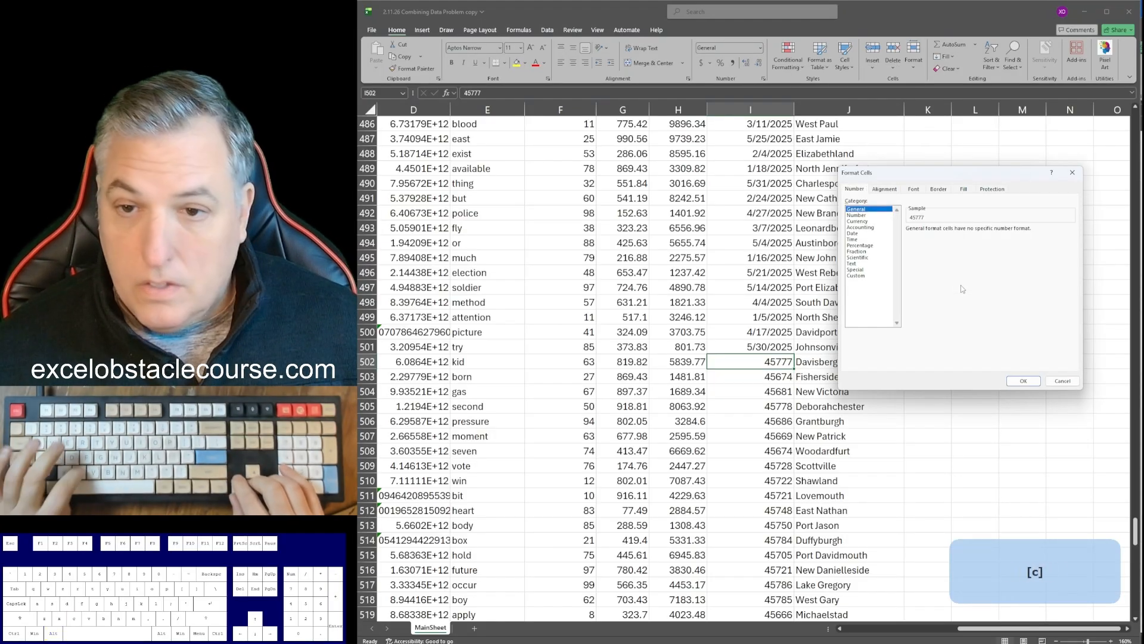
pyautogui.press('Down')
pyautogui.press('Down')
pyautogui.press('Down')
pyautogui.press('Down')
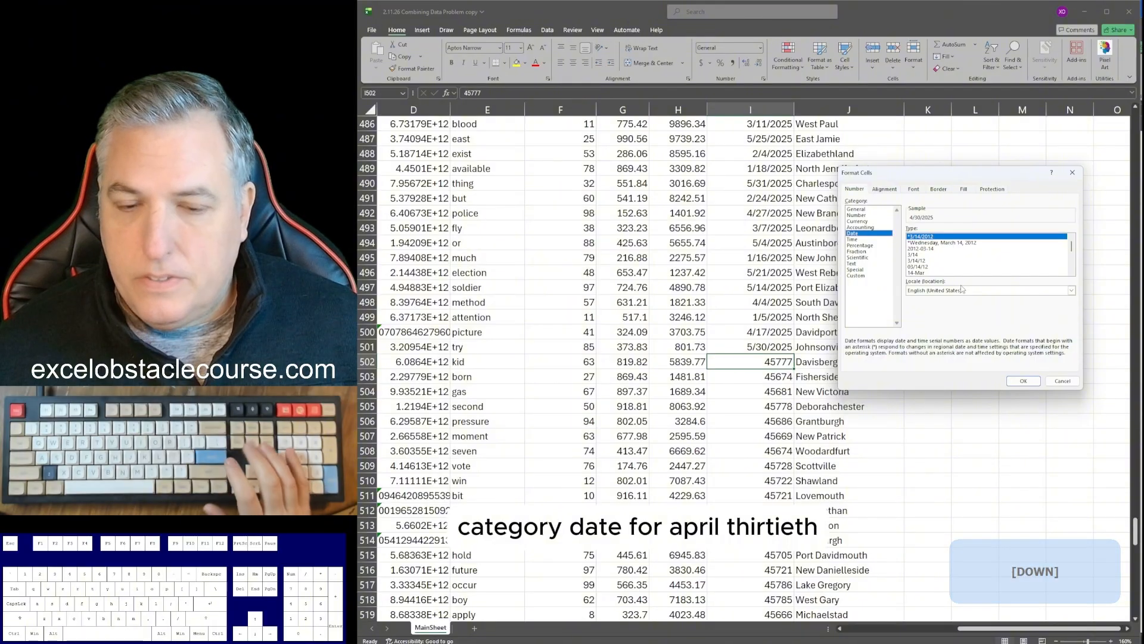
pyautogui.press('Return')
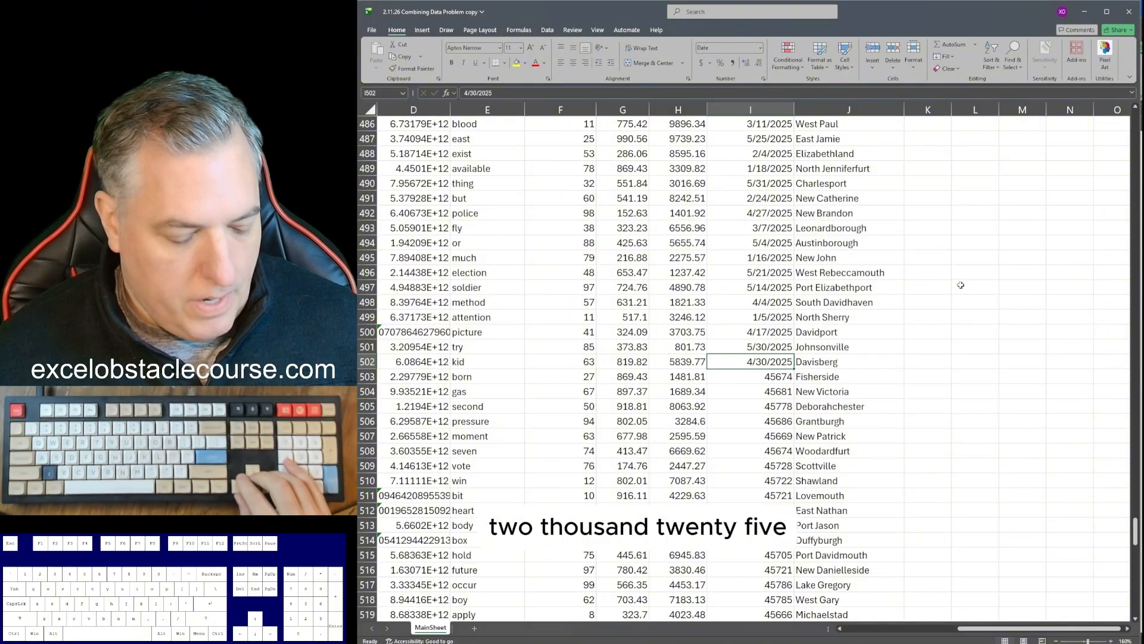
pyautogui.press('Down')
pyautogui.press('Down')
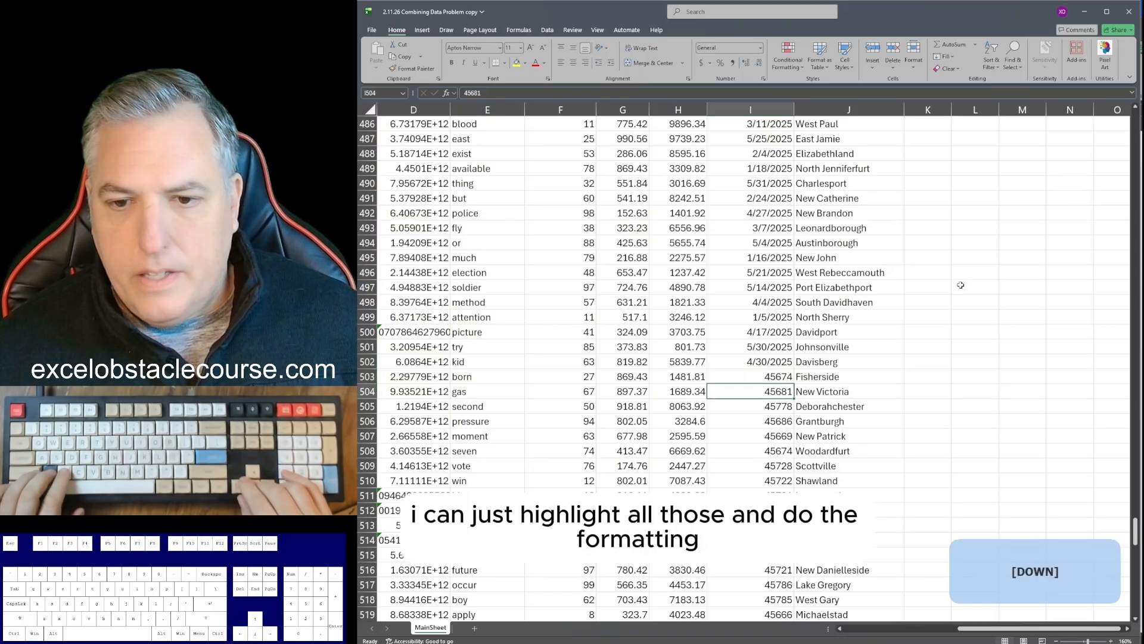
pyautogui.press('Up')
pyautogui.hotkey('shift', 'ctrl', 'Down')
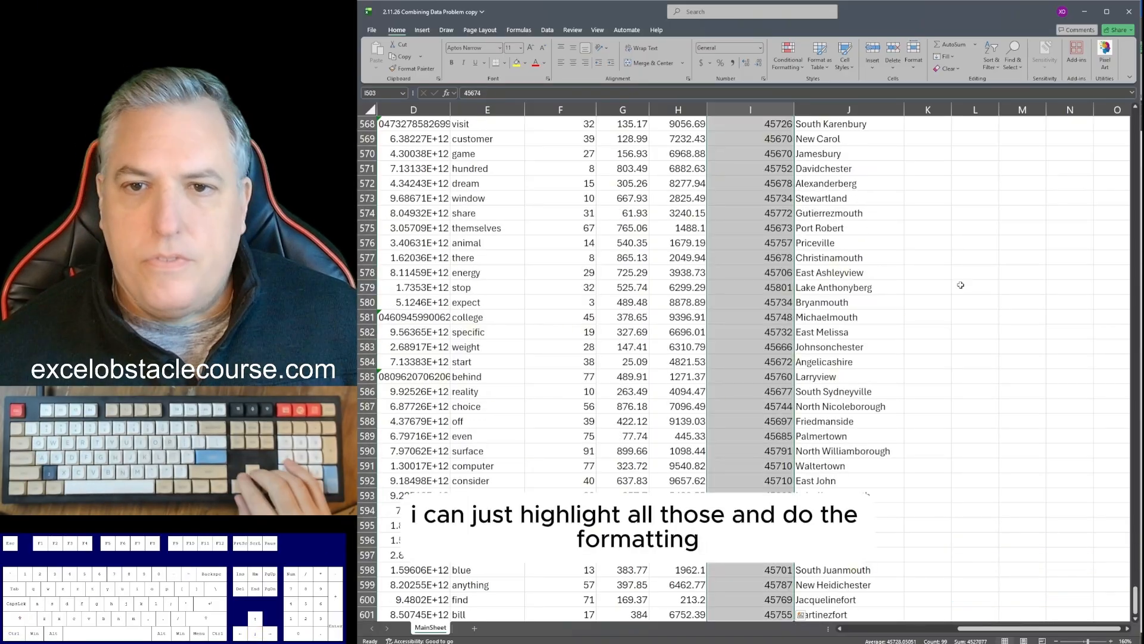
pyautogui.press('Up')
pyautogui.press('Up')
pyautogui.press('Down')
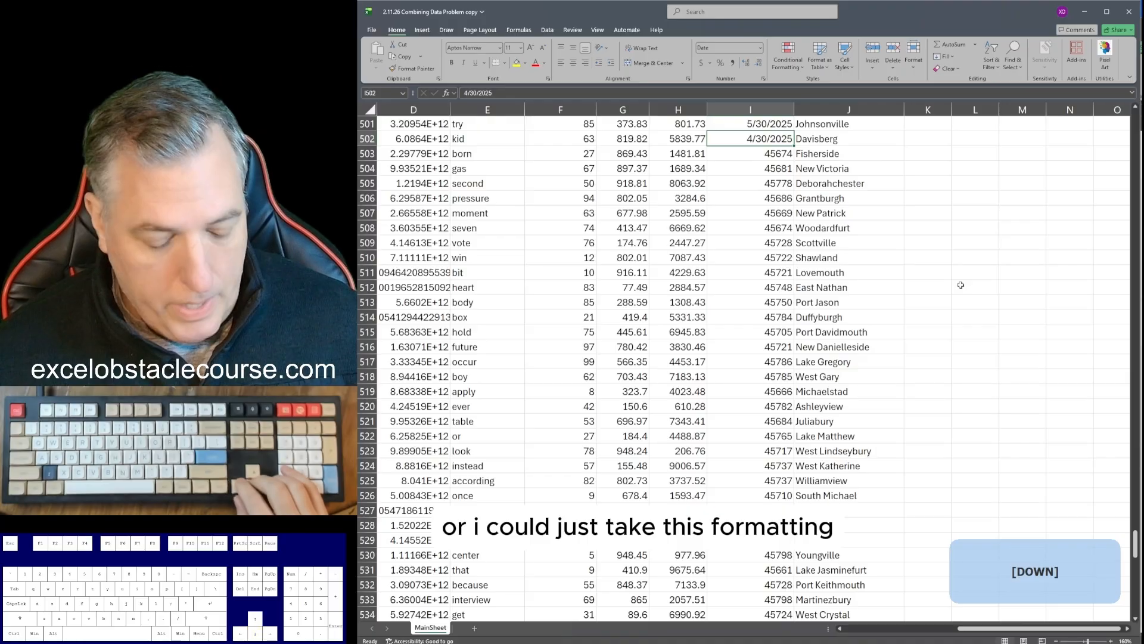
# - Copy I502 and paste only its formatting onto the remaining transaction dates in I503:I601
pyautogui.hotkey('ctrl', 'c')
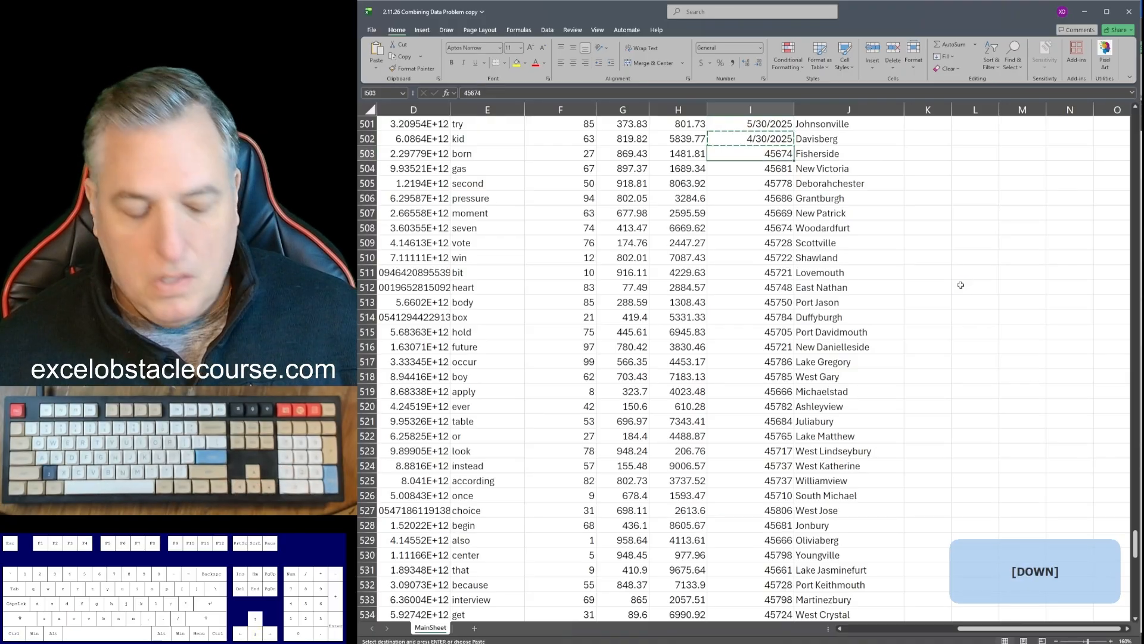
pyautogui.hotkey('shift', 'ctrl', 'Down')
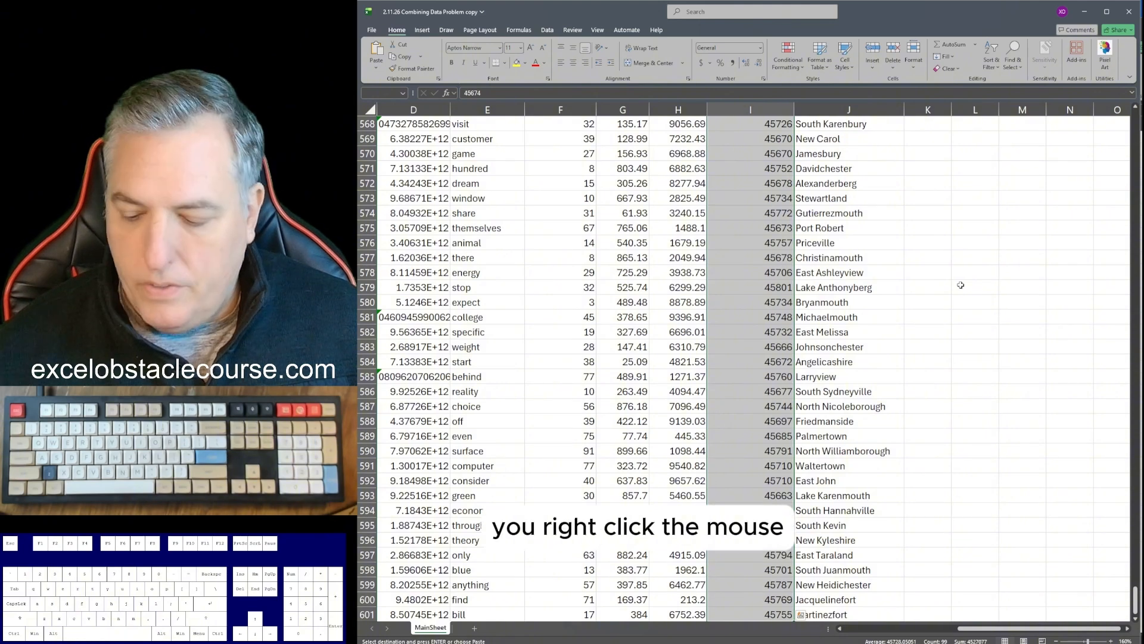
pyautogui.press('Menu')
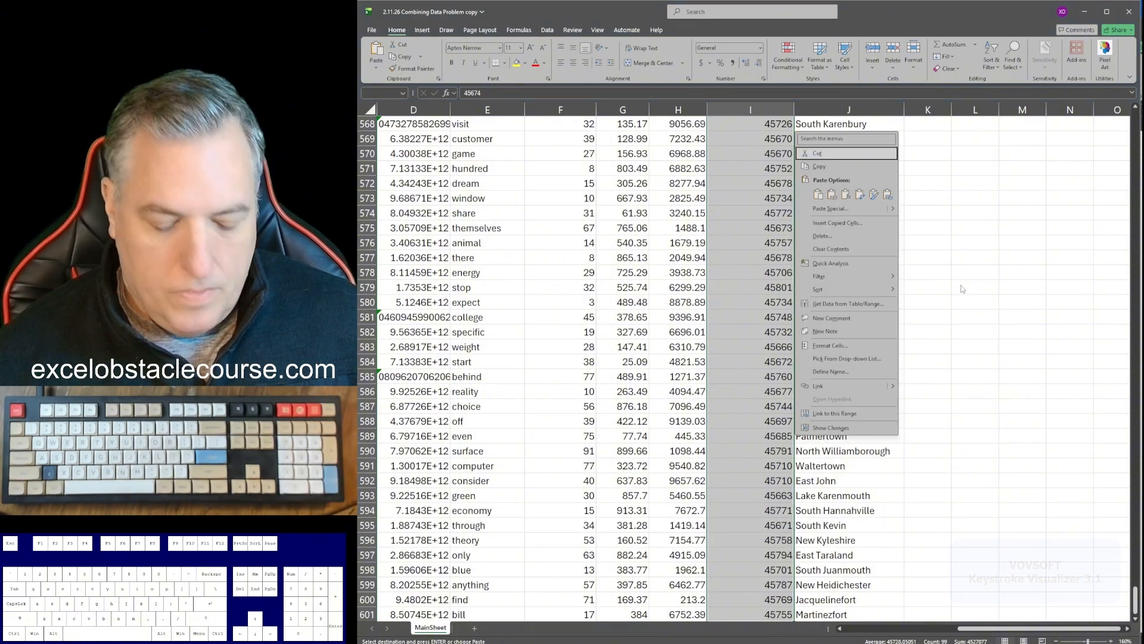
pyautogui.press('s')
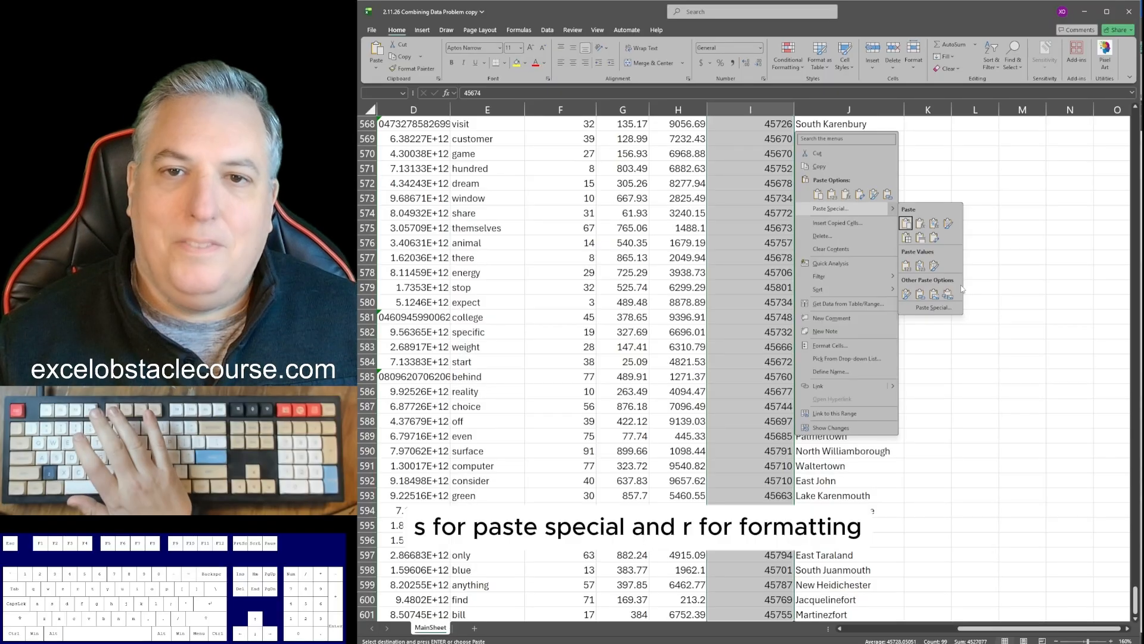
pyautogui.press('r')
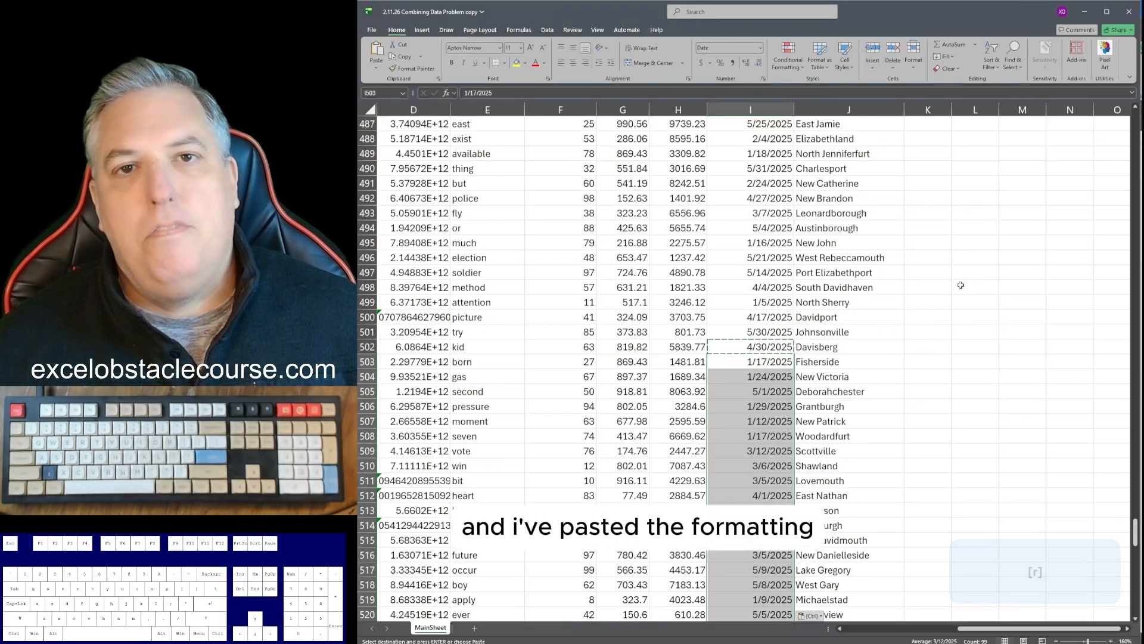
# - Check the formatted dates in column I and review the combined table's top rows from Transaction_ID to Store_Location
pyautogui.press('Down')
pyautogui.press('Down')
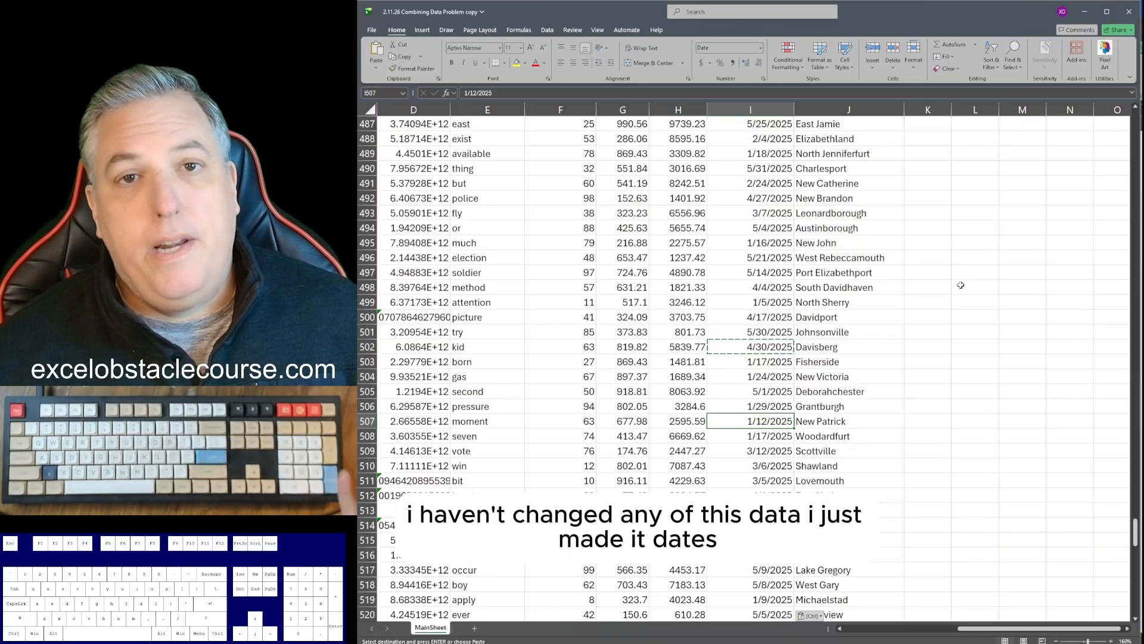
pyautogui.press('Up')
pyautogui.hotkey('ctrl', 'Up')
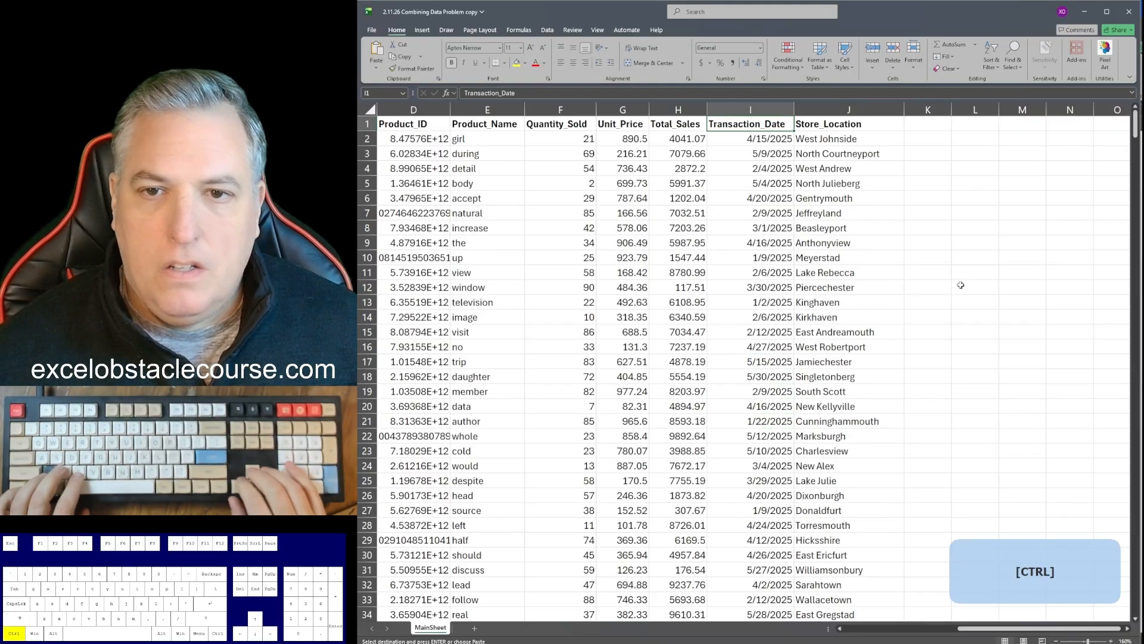
pyautogui.hotkey('ctrl', 'Left')
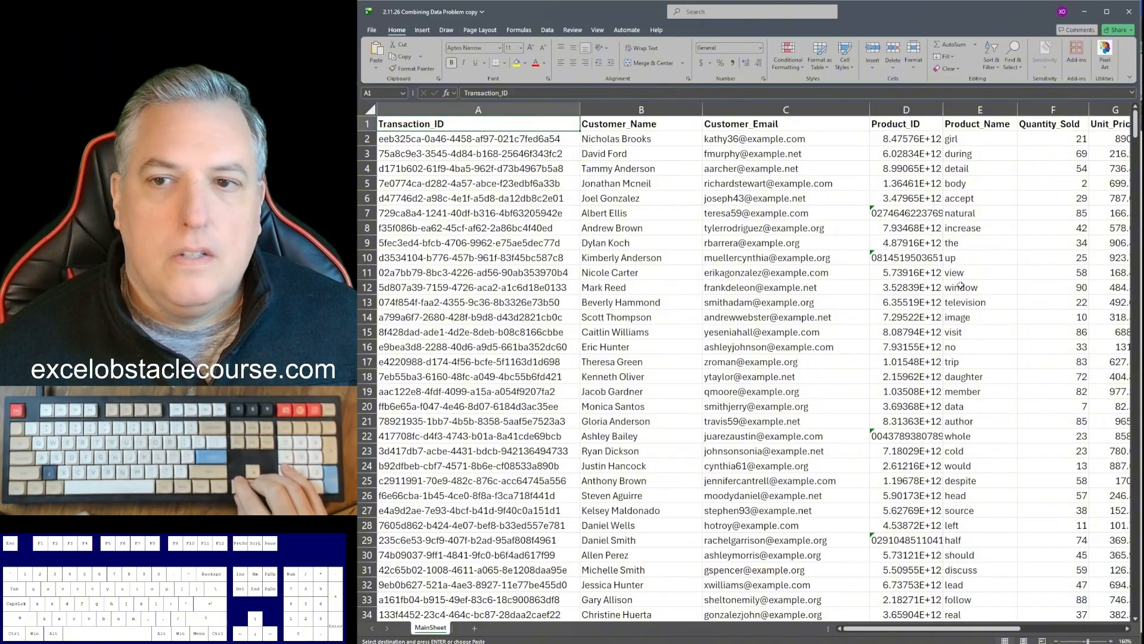
pyautogui.hotkey('ctrl', 'Right')
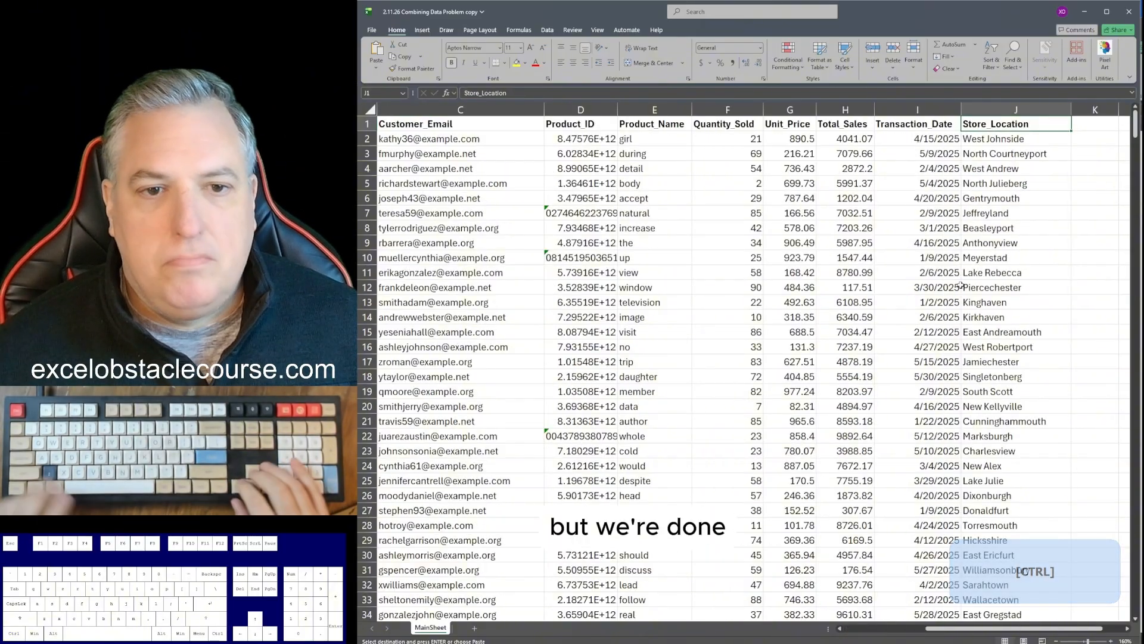
pyautogui.hotkey('ctrl', 'Left')
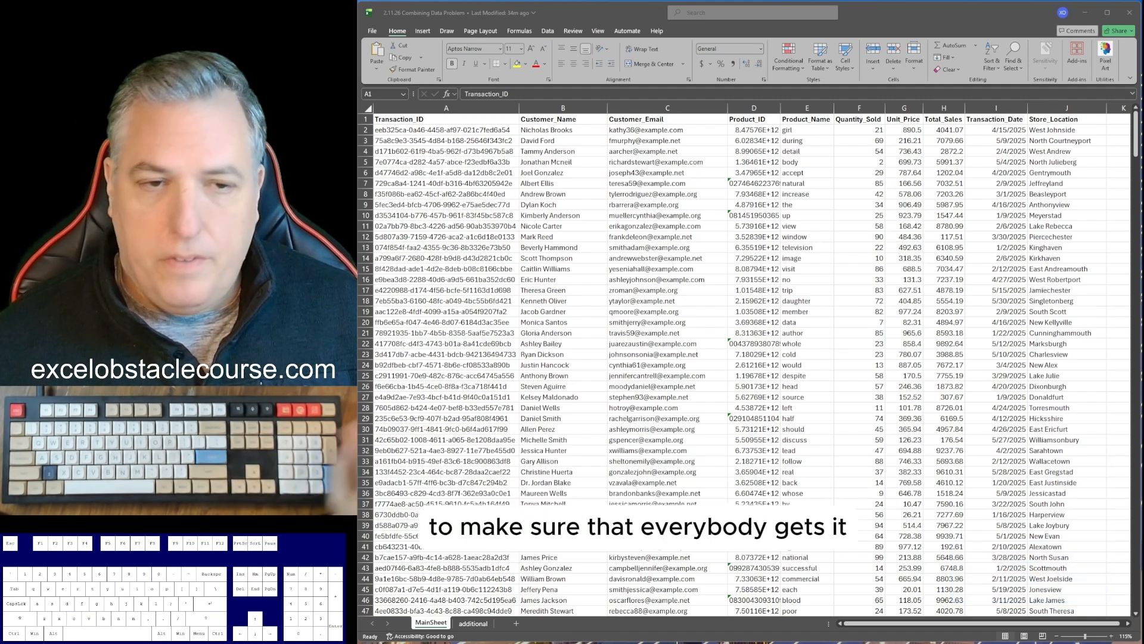
# - Switch to the original 2.11.26 Combining Data Problem workbook with the Transaction_ID header cell selected
pyautogui.hotkey('ctrl', 'alt', '+')
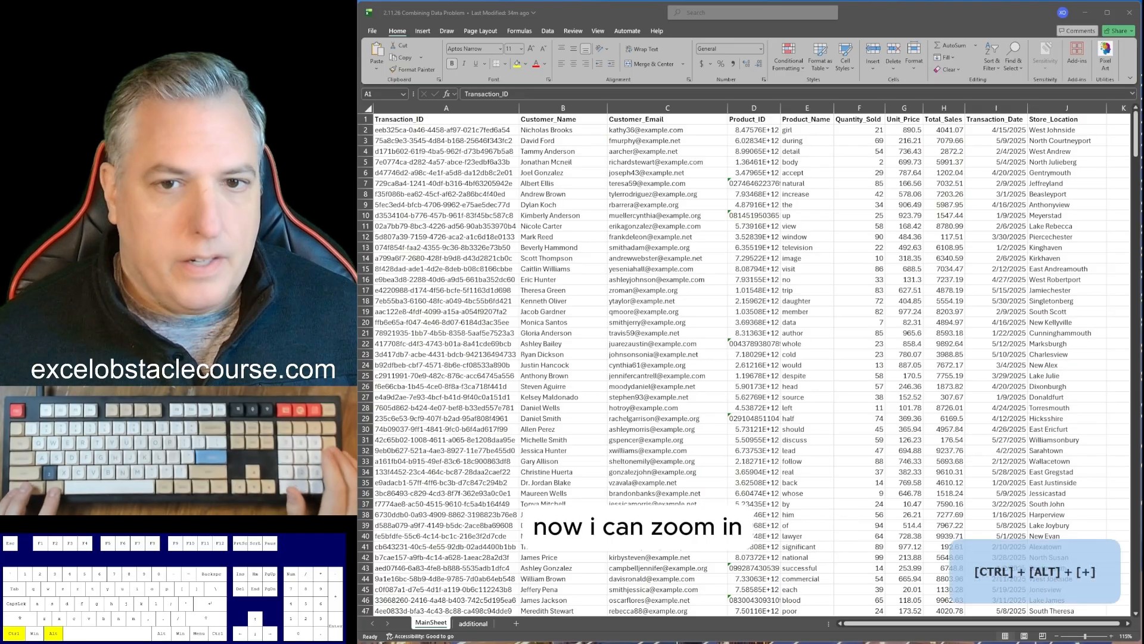
pyautogui.press('Down')
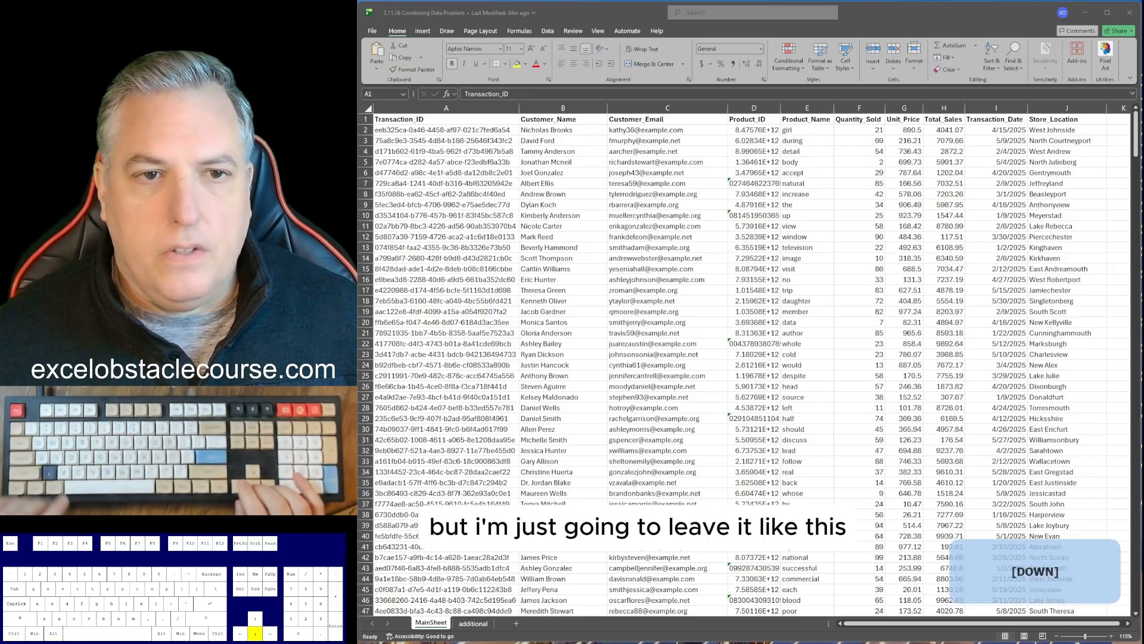
pyautogui.hotkey('alt', 'Tab')
pyautogui.press('Right')
pyautogui.press('Left')
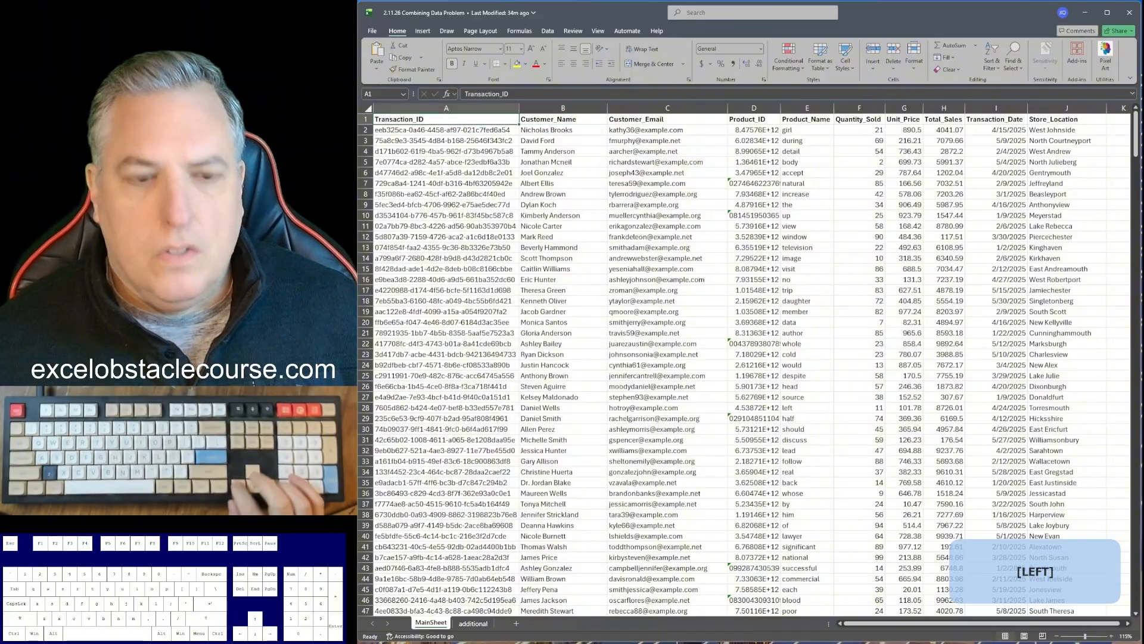
pyautogui.hotkey('ctrl', 'alt', '+')
pyautogui.hotkey('ctrl', 'alt', '+')
pyautogui.hotkey('ctrl', 'alt', '+')
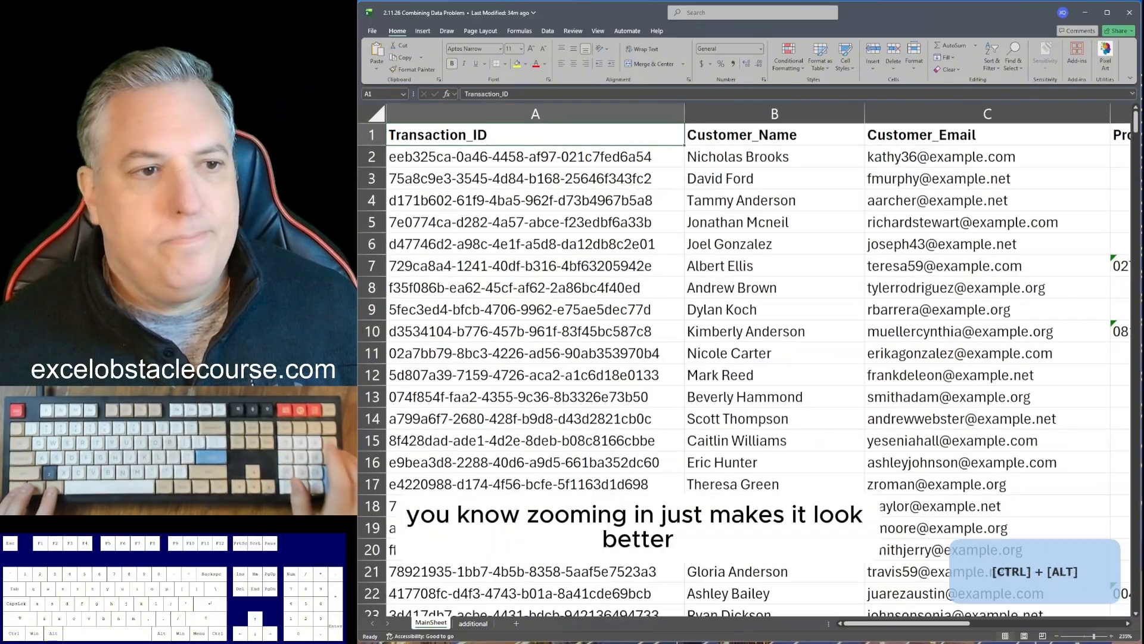
pyautogui.hotkey('ctrl', 'alt', '-')
pyautogui.hotkey('ctrl', 'alt', '-')
pyautogui.hotkey('ctrl', 'alt', '-')
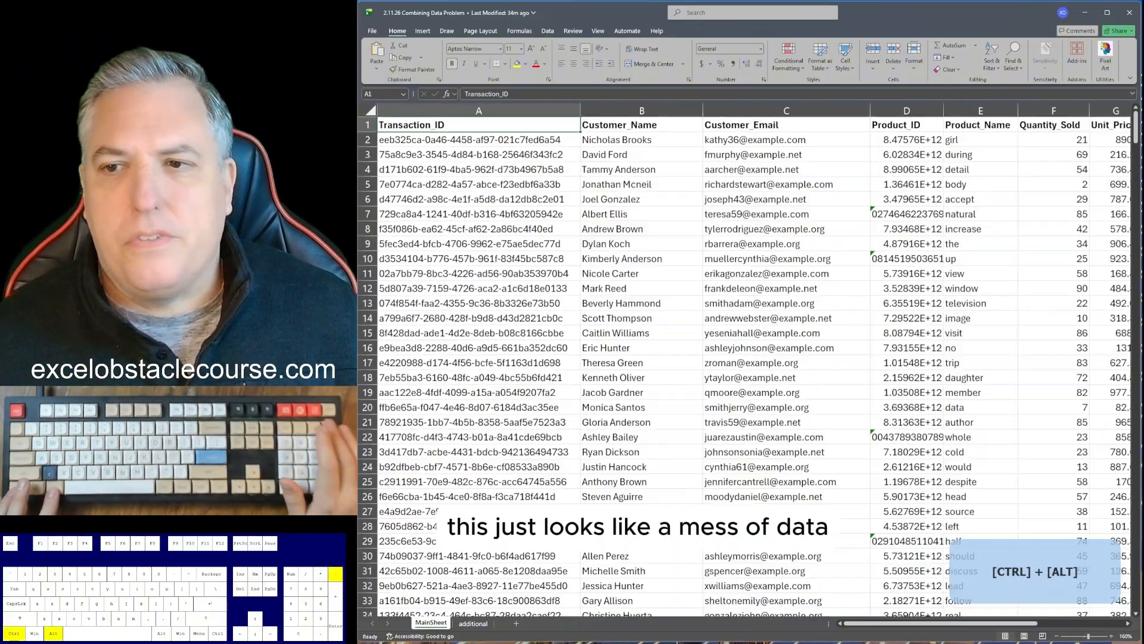
pyautogui.hotkey('ctrl', 'alt', '-')
pyautogui.hotkey('ctrl', 'alt', '+')
pyautogui.hotkey('ctrl', 'alt', '+')
pyautogui.hotkey('ctrl', 'alt', '-')
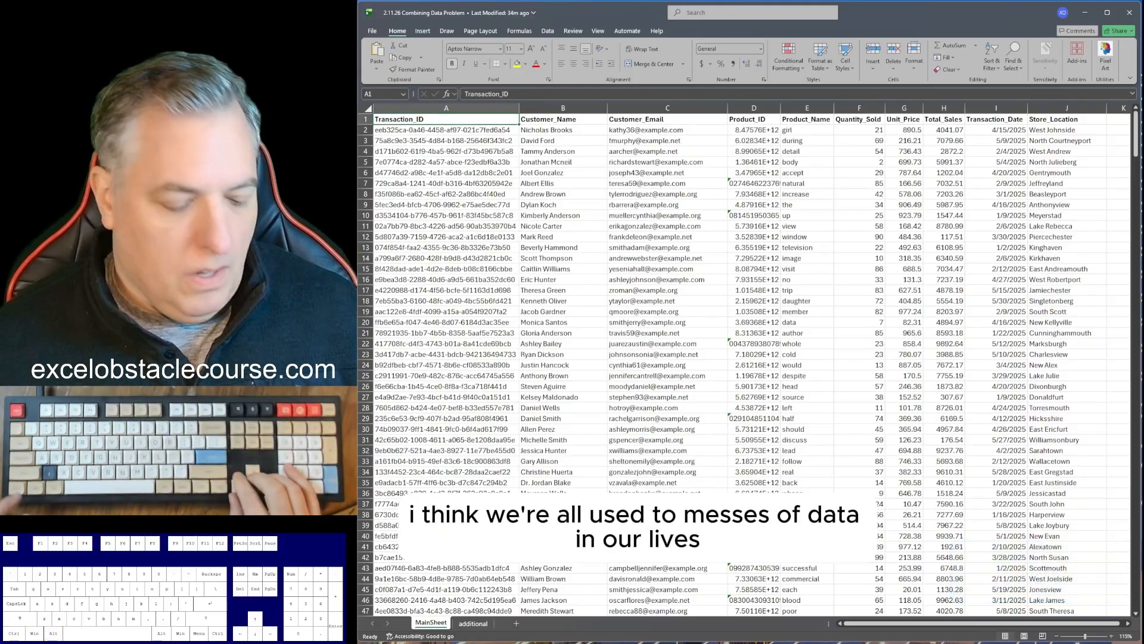
# - Start an INDEX formula in A502, the first empty cell below MainSheet's data
pyautogui.hotkey('ctrl', 'Down')
pyautogui.press('Down')
pyautogui.press('Down')
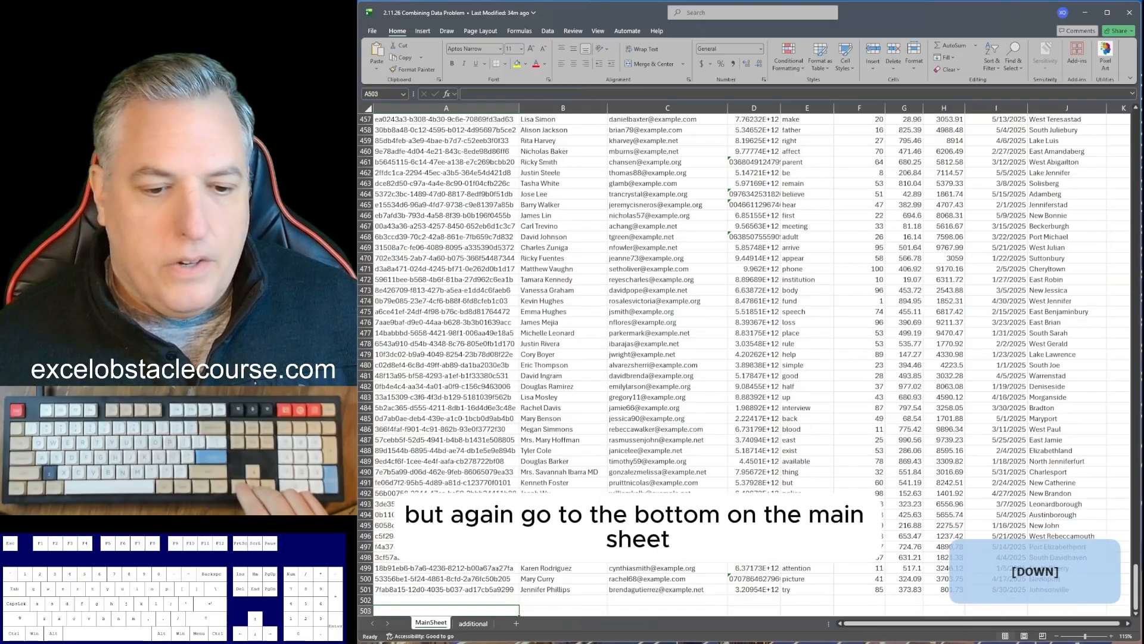
pyautogui.press('Down')
pyautogui.press('Down')
pyautogui.press('Up')
pyautogui.press('Up')
pyautogui.press('Up')
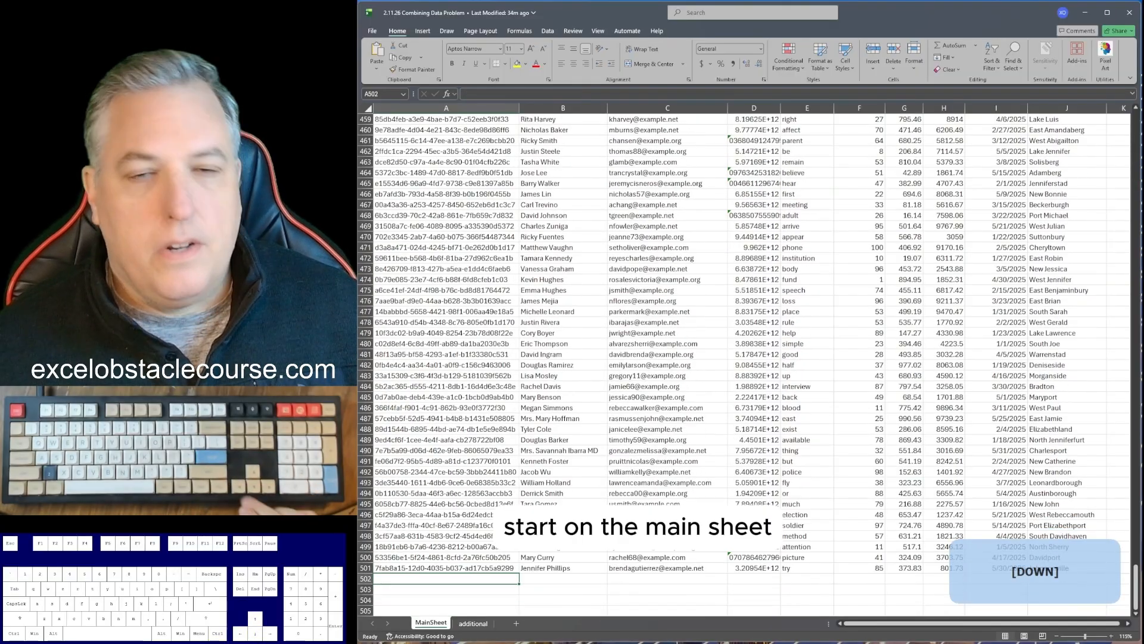
pyautogui.write('=')
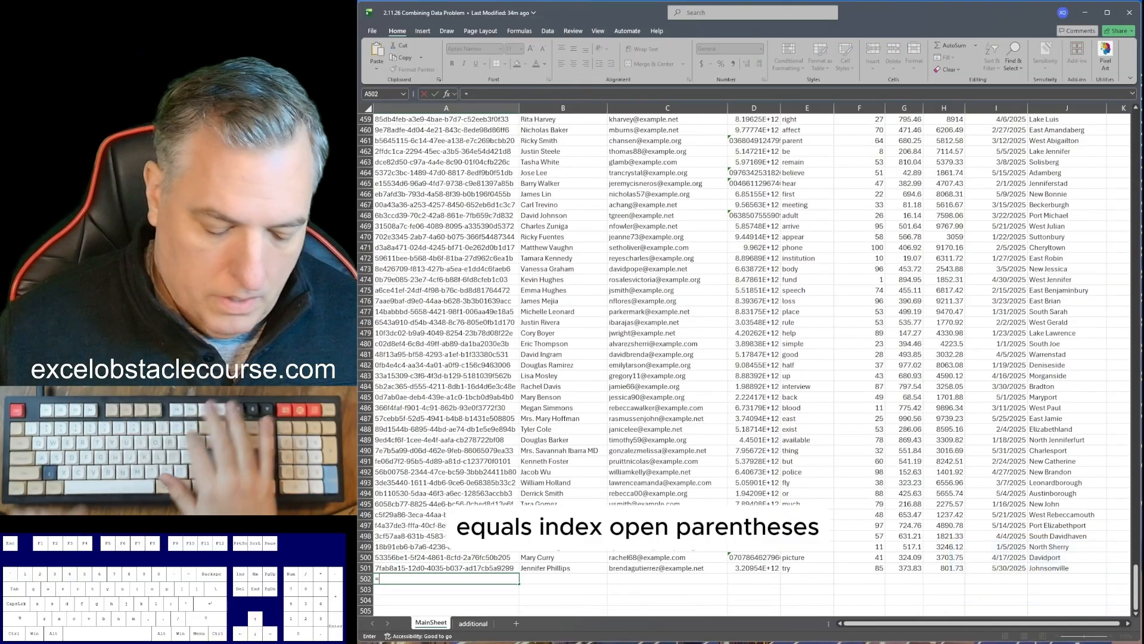
pyautogui.write('index(')
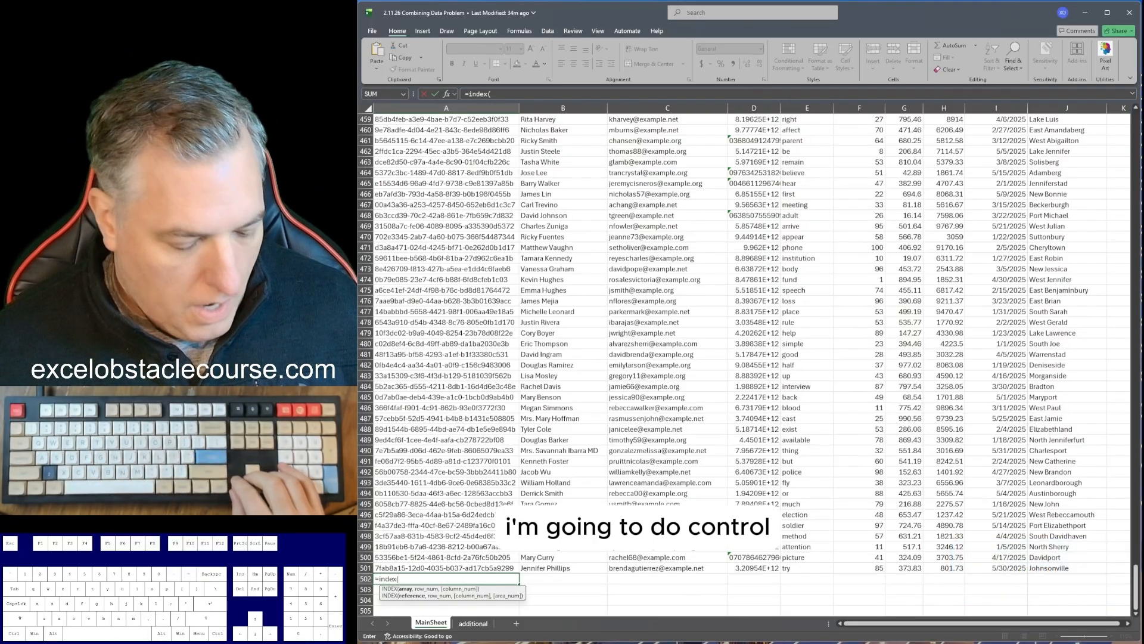
# - Set the INDEX array to the absolute range additional!$A$2:$J$101 and the row number to 0 so it returns all rows
pyautogui.press('ctrl')
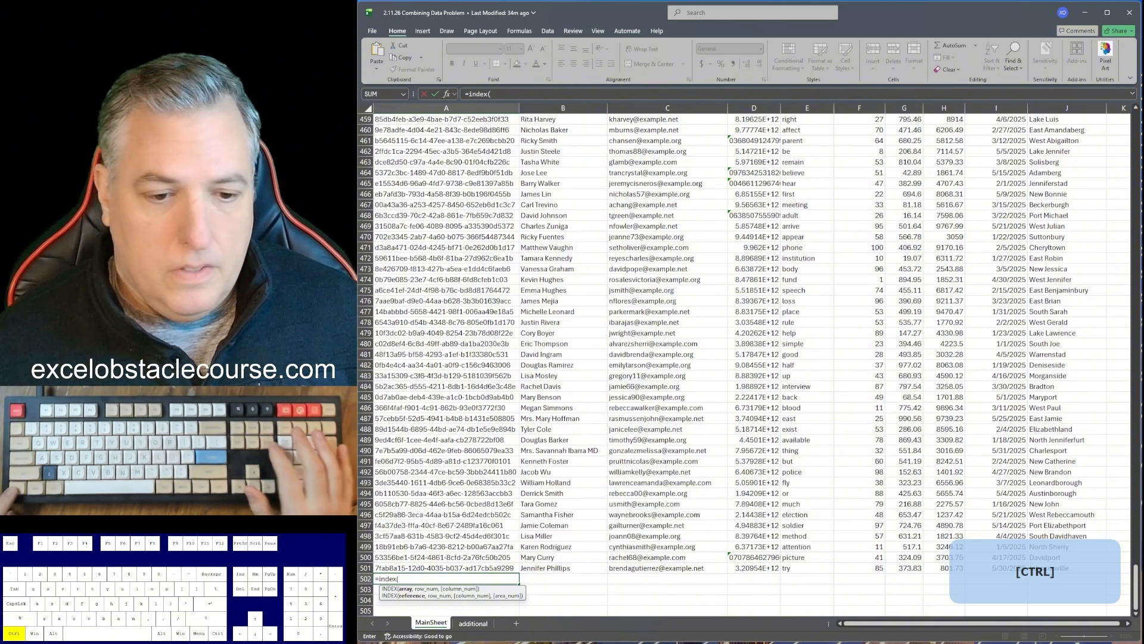
pyautogui.click(460, 623)
pyautogui.click(408, 130)
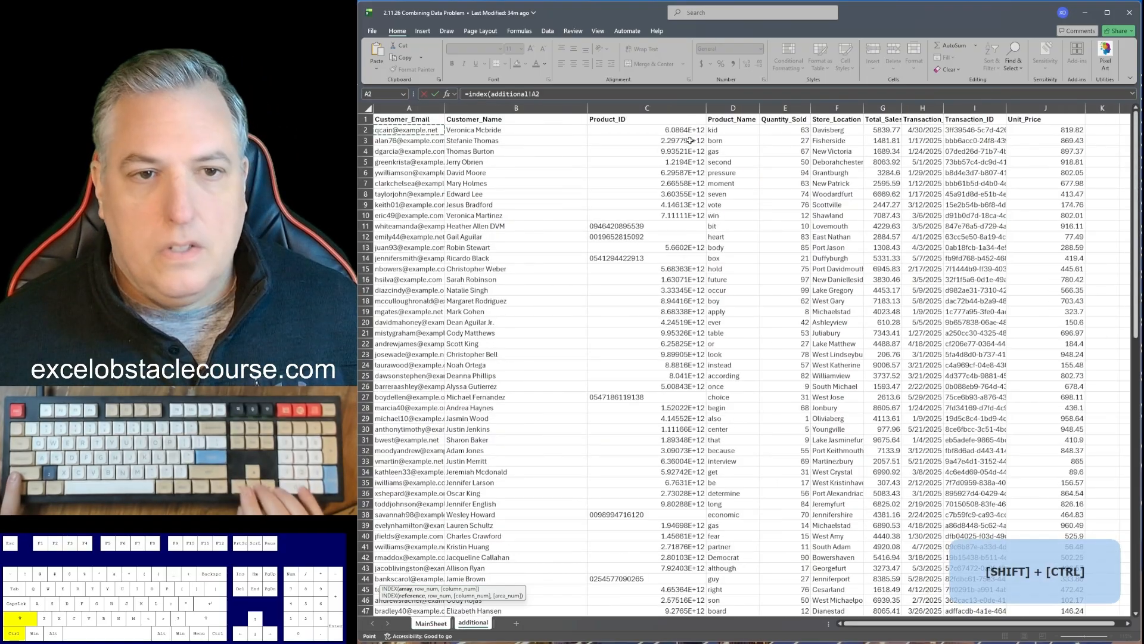
pyautogui.hotkey('ctrl', 'shift', 'End')
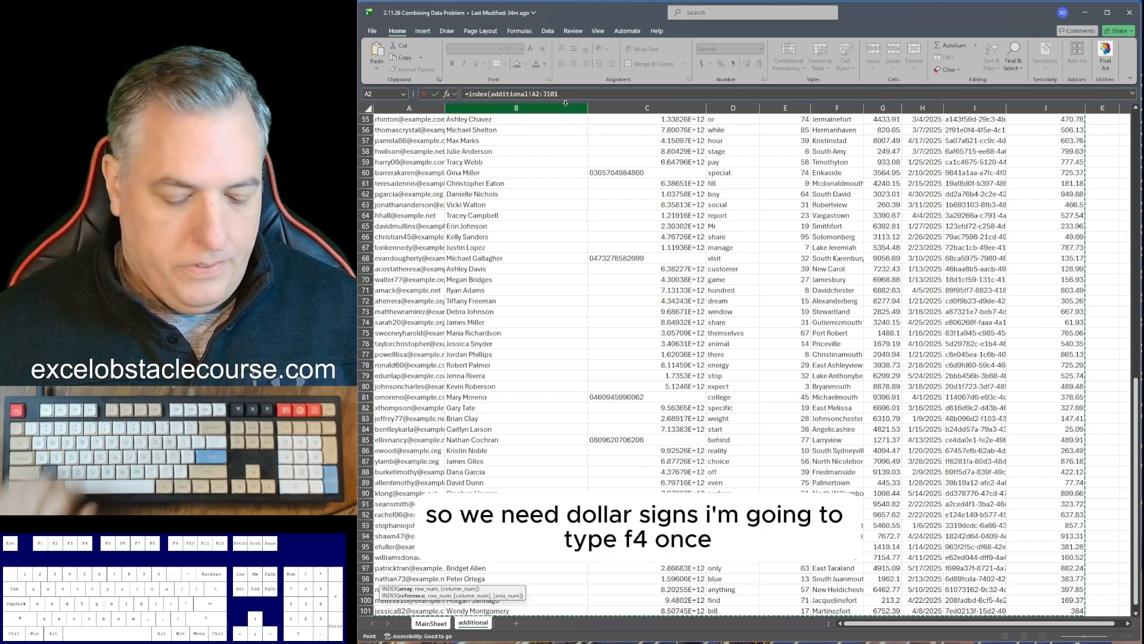
pyautogui.press('F4')
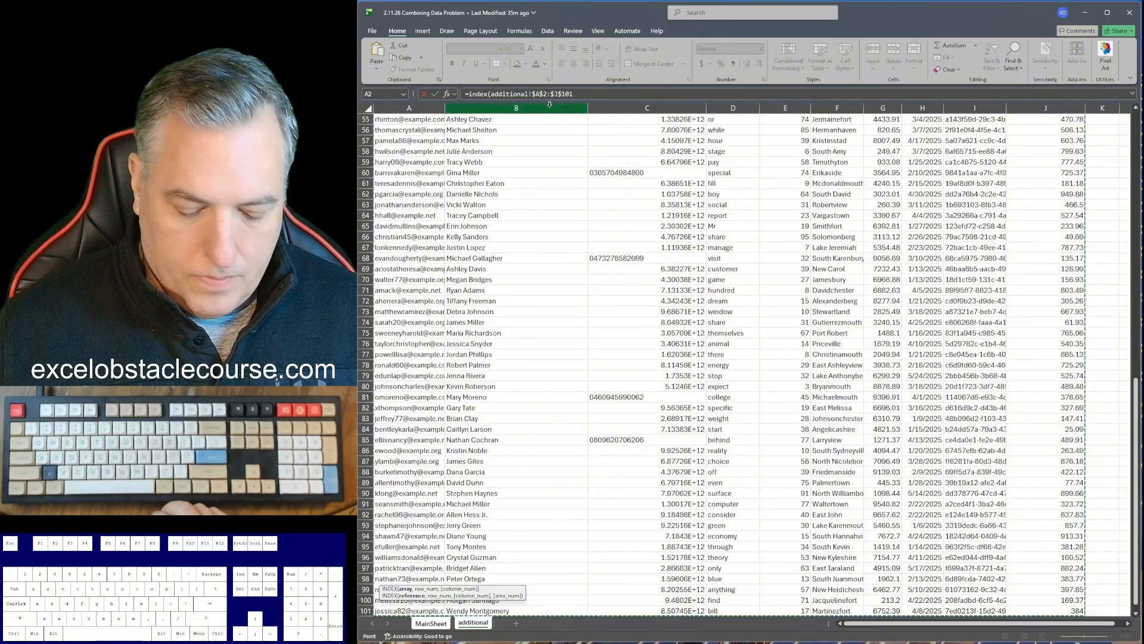
pyautogui.write(',')
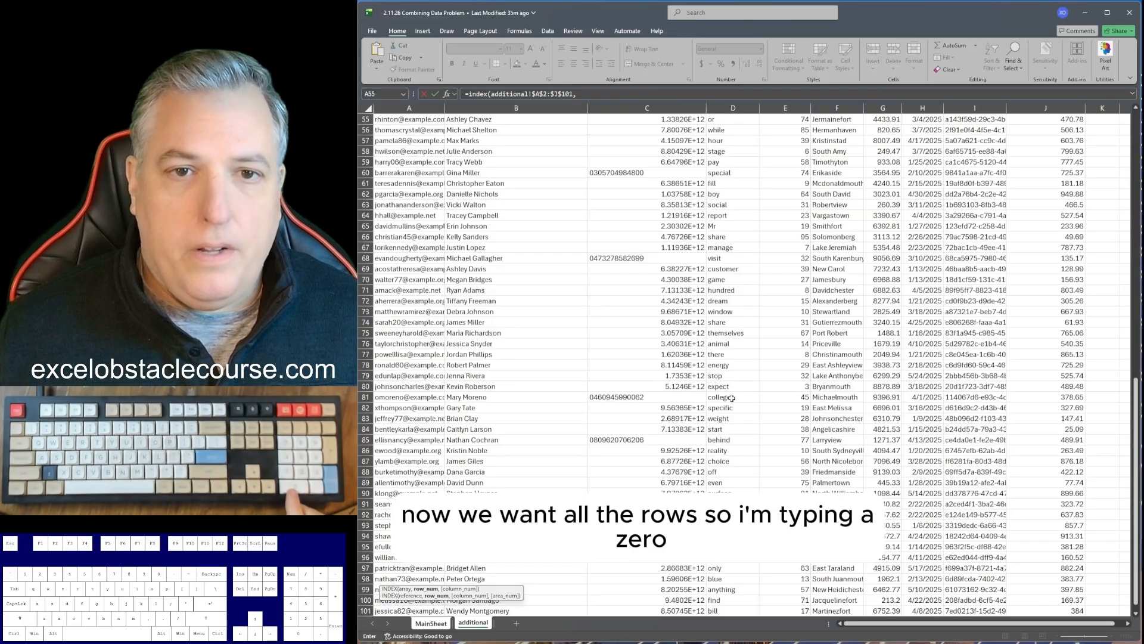
pyautogui.write('0')
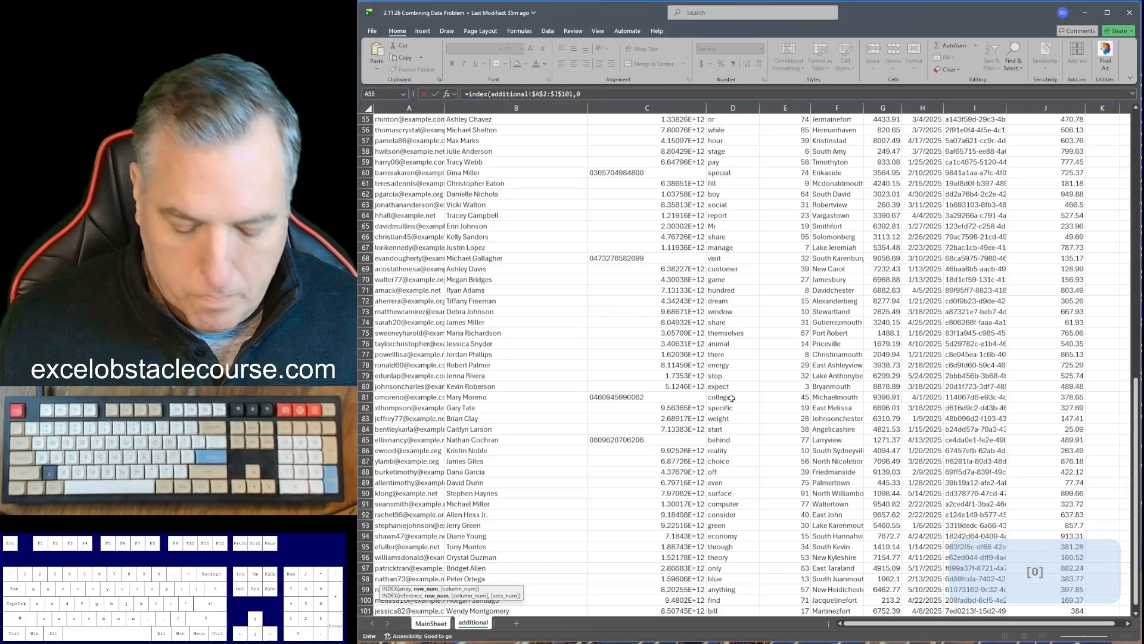
pyautogui.write(',')
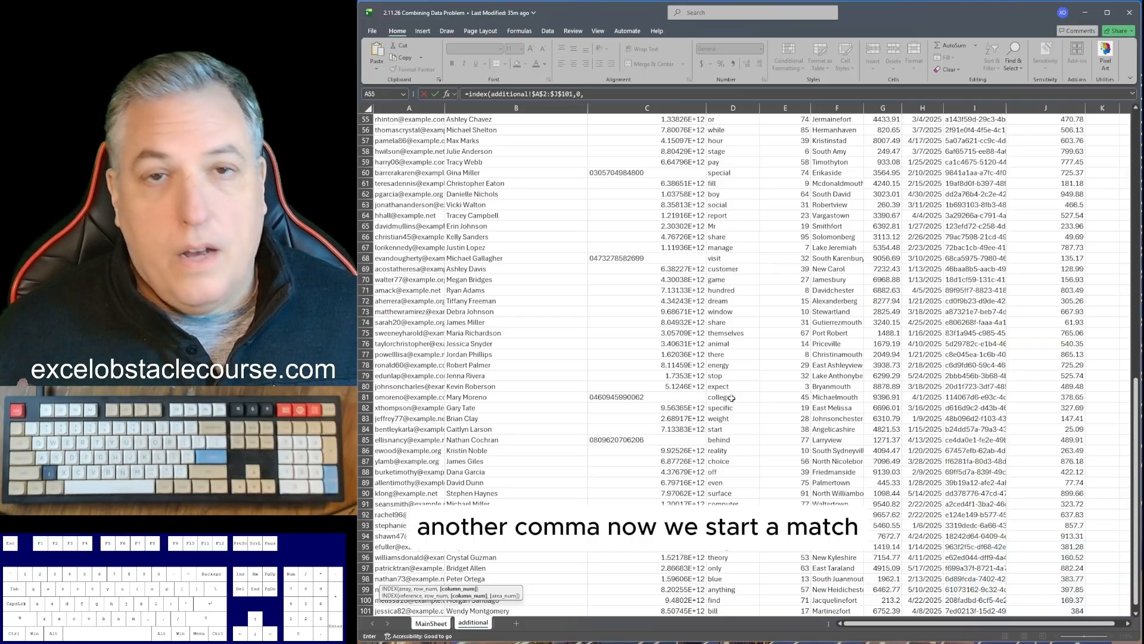
# - Nest a MATCH function as the column number, with the Transaction_ID header in MainSheet!A1 as its lookup value
pyautogui.write('match(')
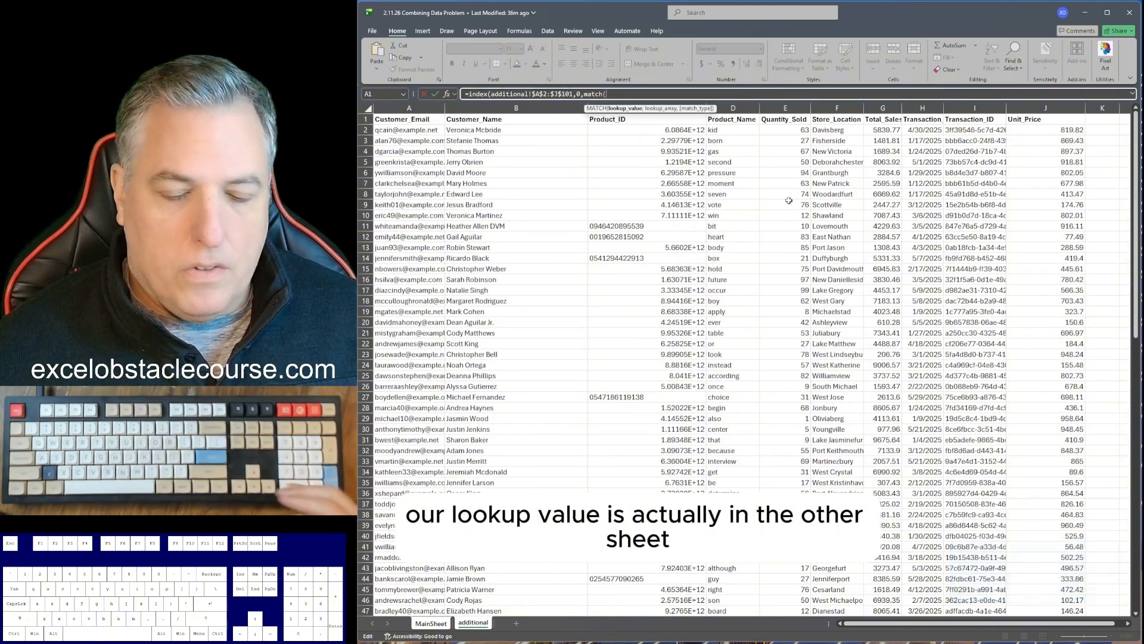
pyautogui.click(427, 623)
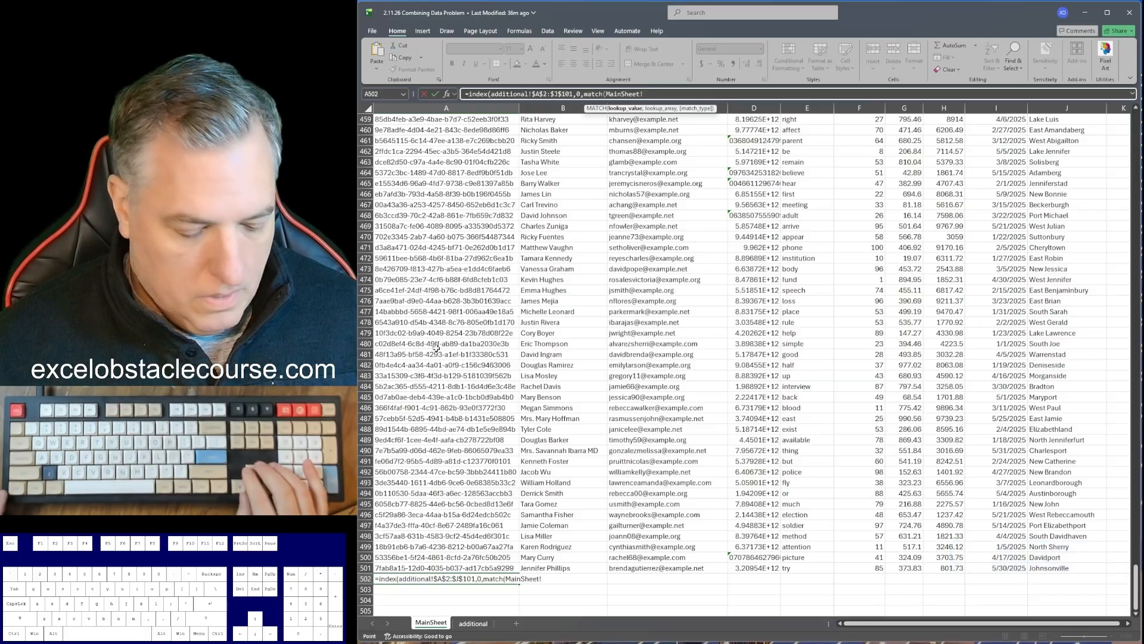
pyautogui.hotkey('ctrl', 'Up')
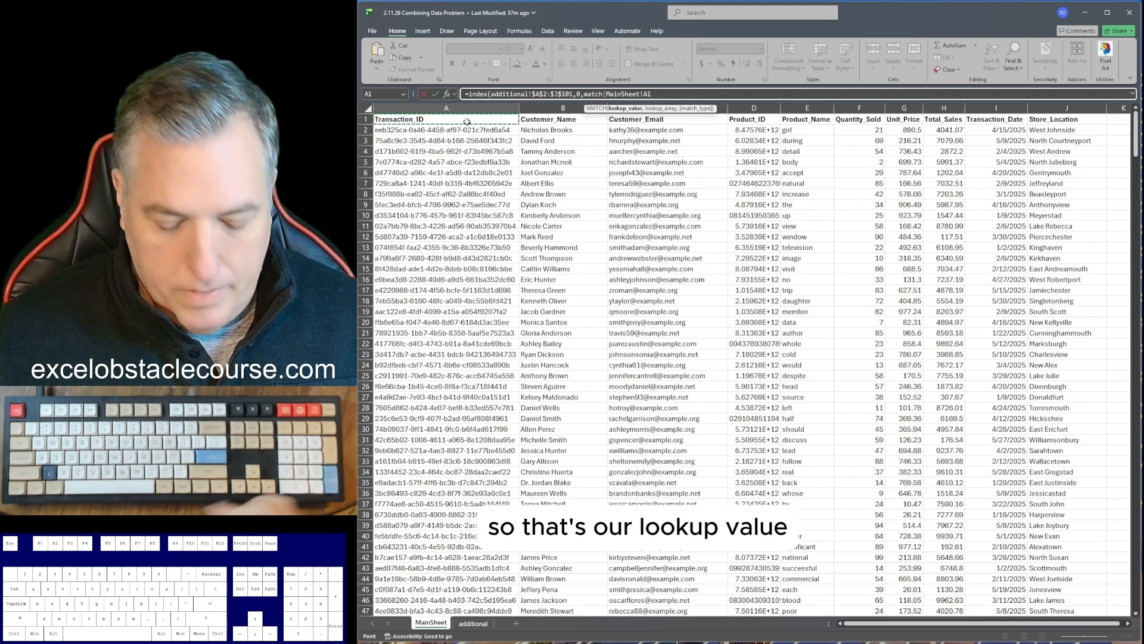
pyautogui.write(',')
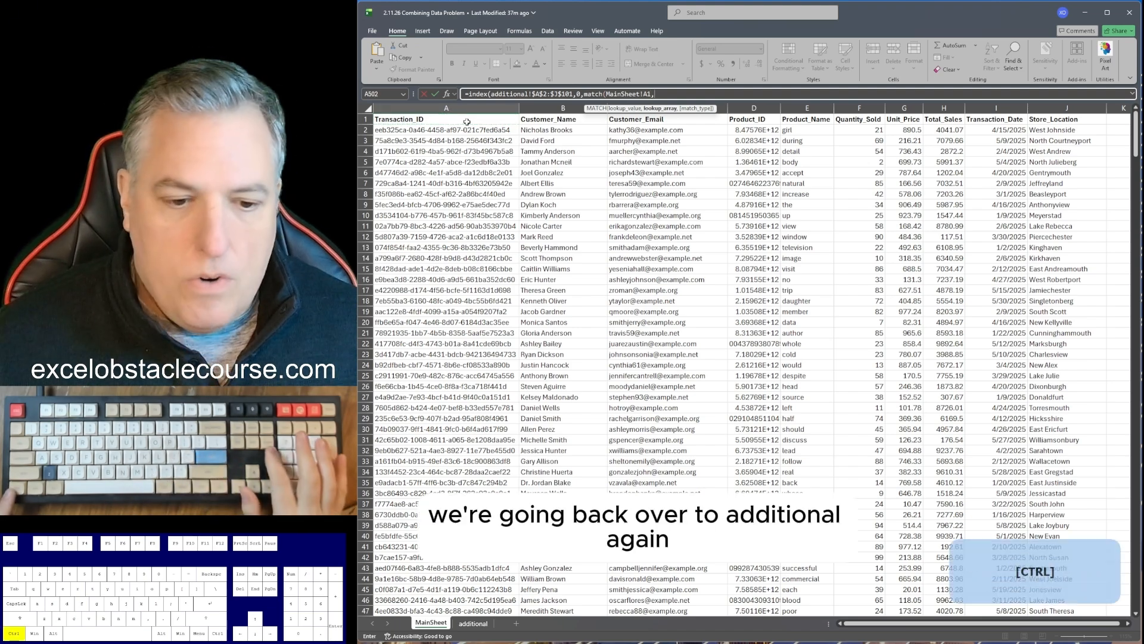
# - Set the MATCH lookup array to the additional sheet's header row as the absolute range $A$1:$J$1
pyautogui.hotkey('ctrl', 'pagedown')
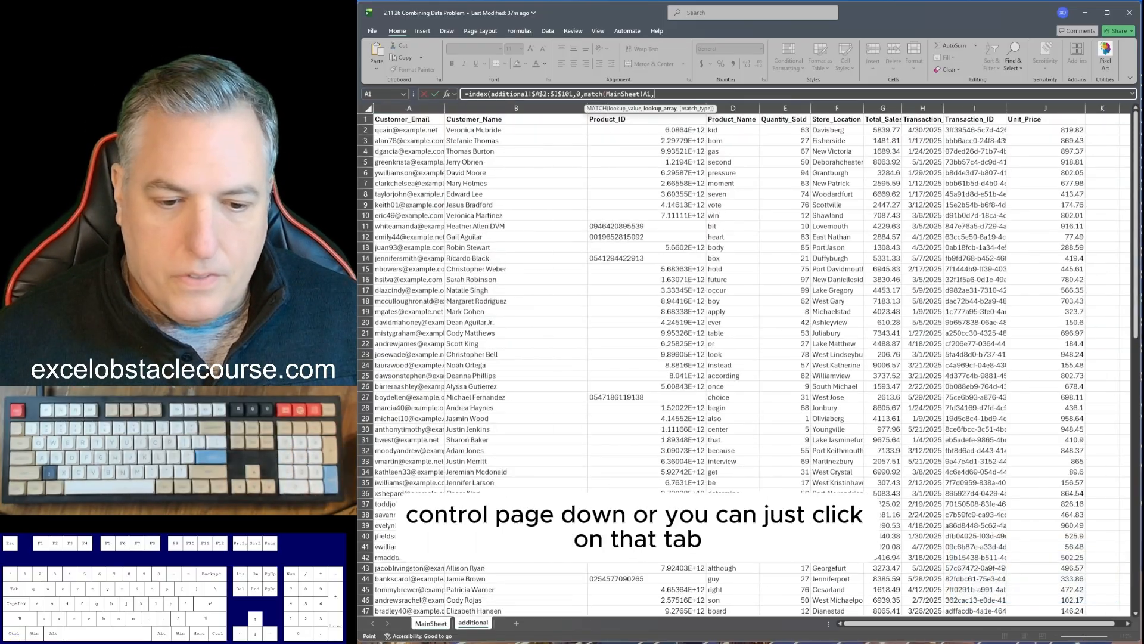
pyautogui.press('Up')
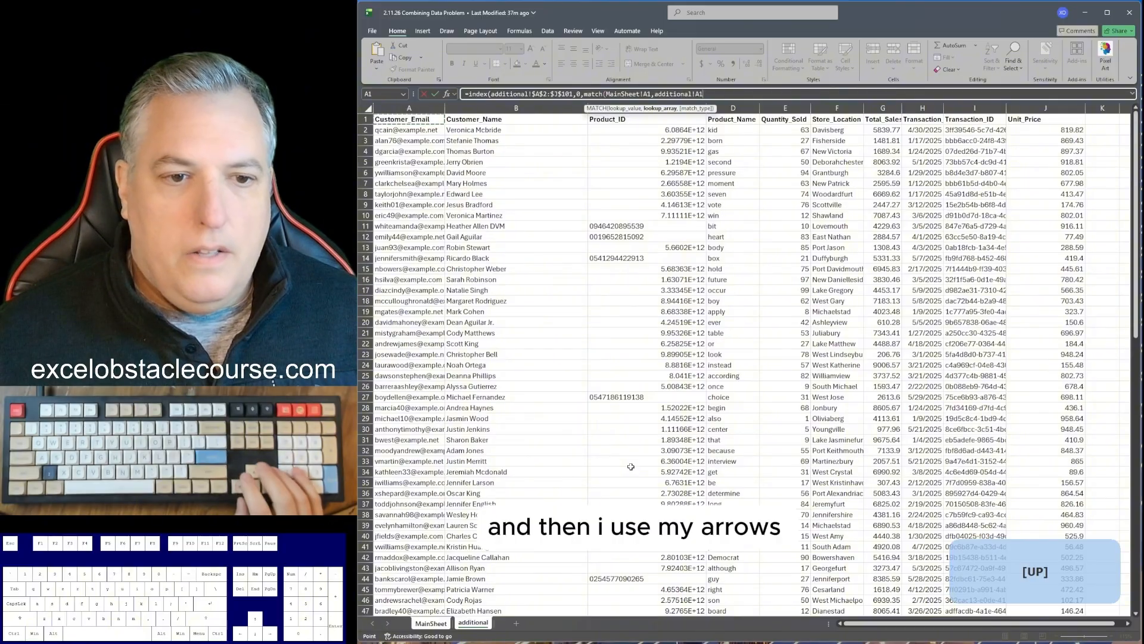
pyautogui.press('Down')
pyautogui.press('Up')
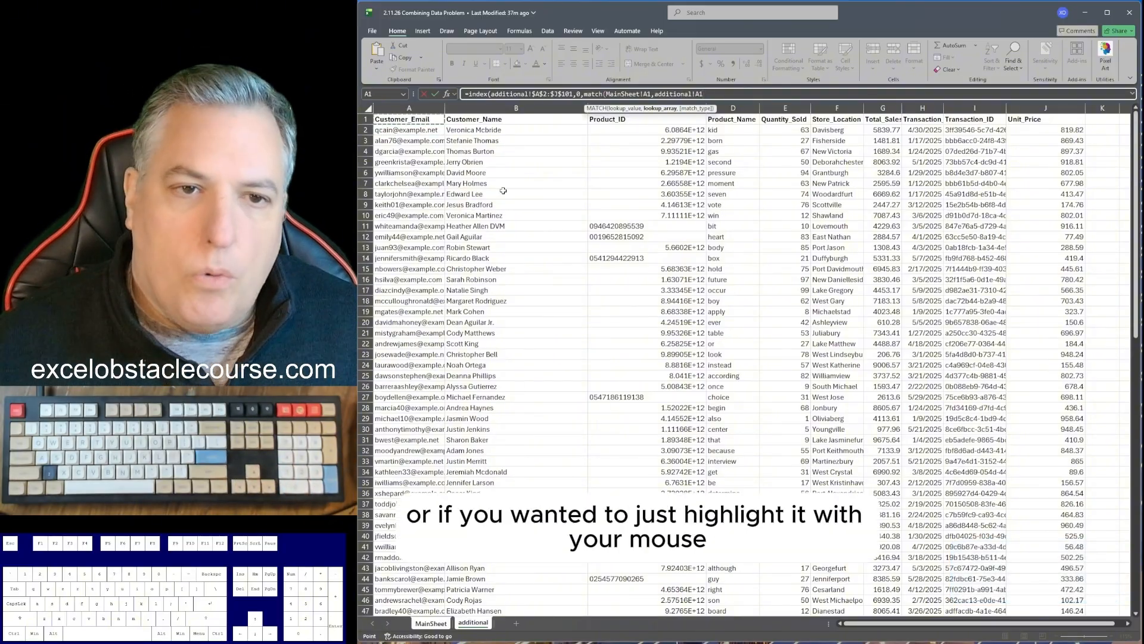
pyautogui.moveTo(432, 119); pyautogui.dragTo(1039, 118)
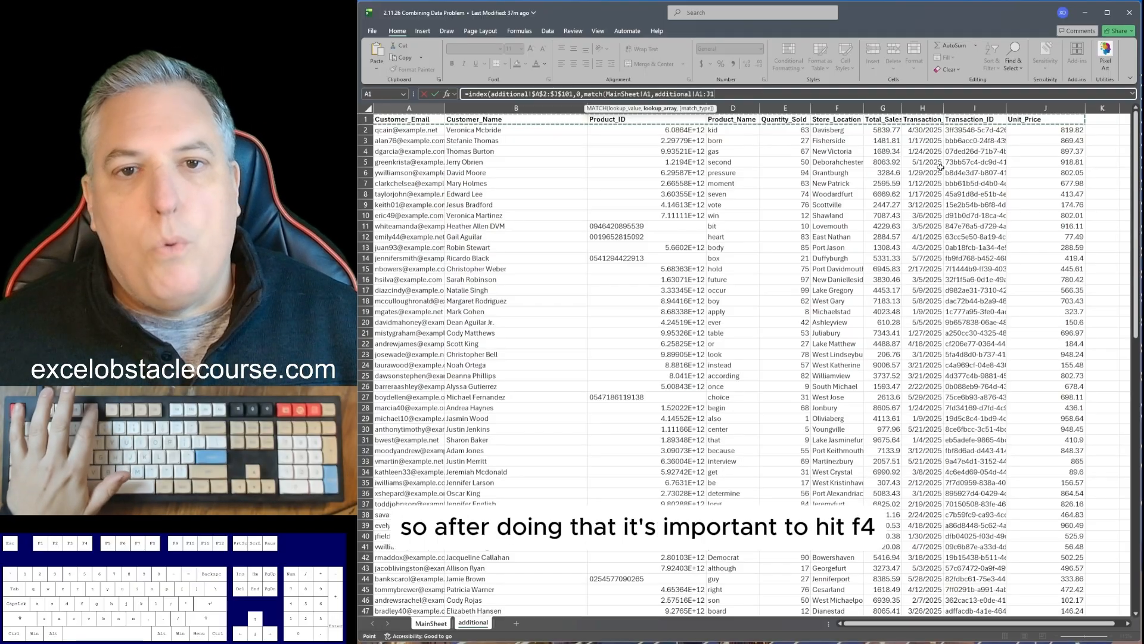
pyautogui.press('F4')
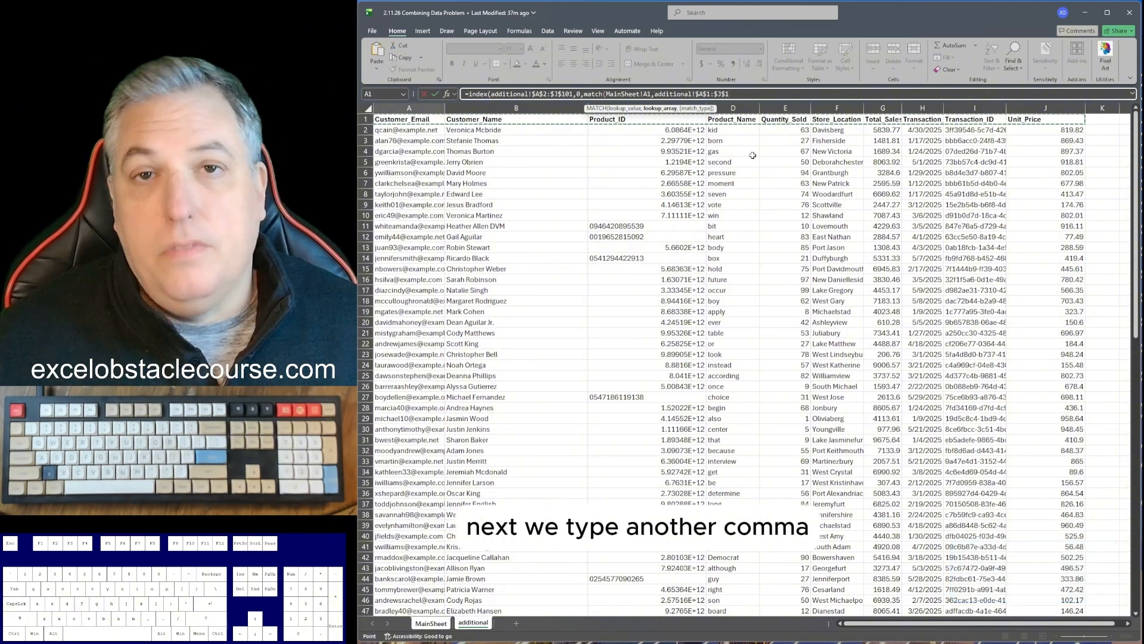
# - Set the match type to 0 for an exact match and enter the formula, accepting the closing-parentheses correction
pyautogui.write(',')
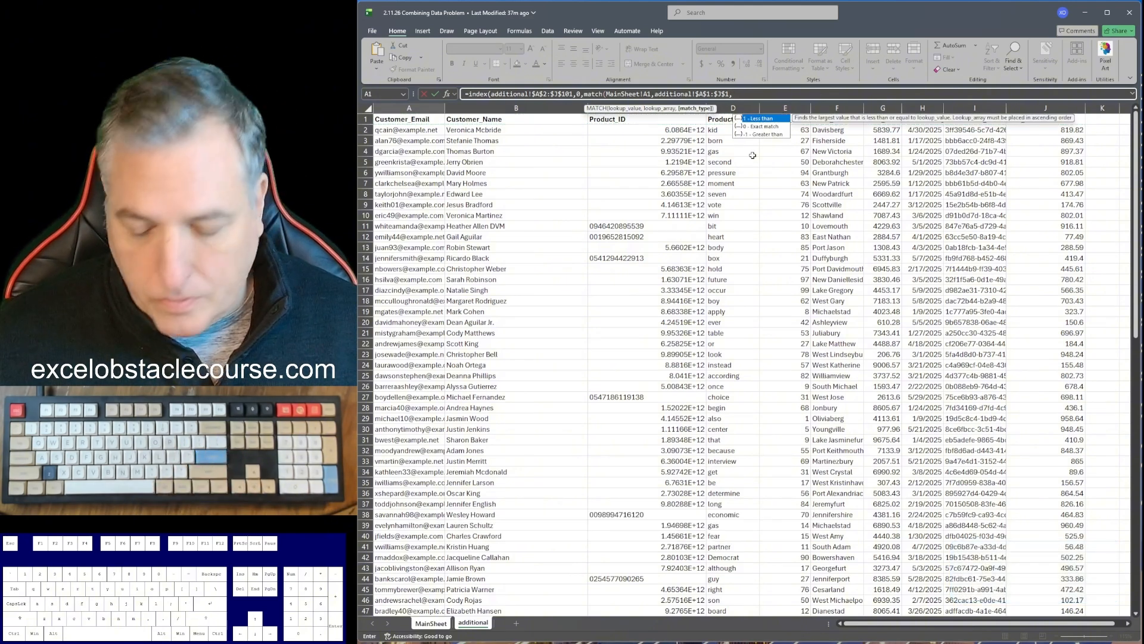
pyautogui.write('0')
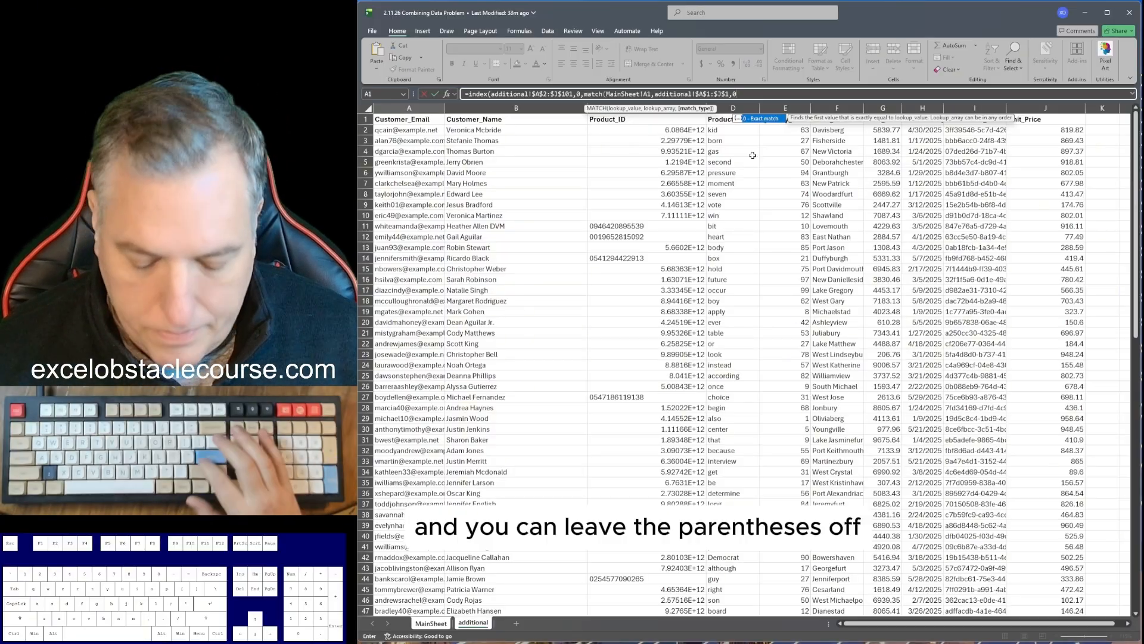
pyautogui.press('Return')
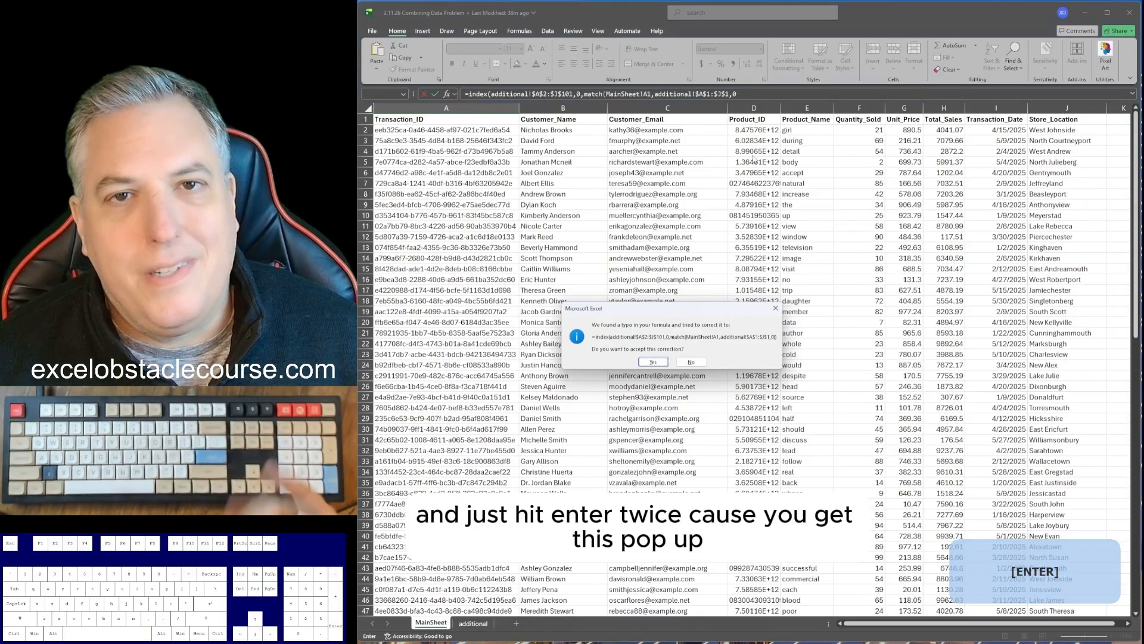
pyautogui.press('Return')
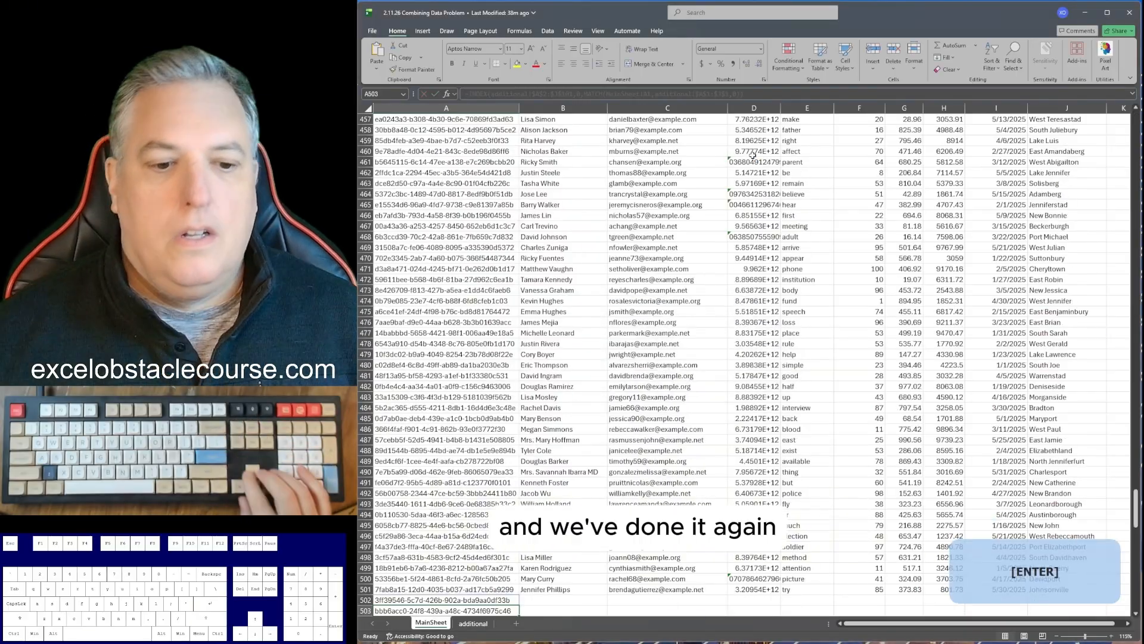
# - Look through the transaction IDs spilled below row 501 in column A, returning to the formula cell A502
pyautogui.press('Down')
pyautogui.press('Down')
pyautogui.press('Down')
pyautogui.press('Down')
pyautogui.press('Down')
pyautogui.press('Down')
pyautogui.press('Down')
pyautogui.press('Down')
pyautogui.press('Down')
pyautogui.press('Down')
pyautogui.press('Down')
pyautogui.press('Down')
pyautogui.press('Down')
pyautogui.press('Down')
pyautogui.press('Down')
pyautogui.press('Down')
pyautogui.press('Down')
pyautogui.press('Down')
pyautogui.press('Down')
pyautogui.press('Down')
pyautogui.press('Down')
pyautogui.press('Right')
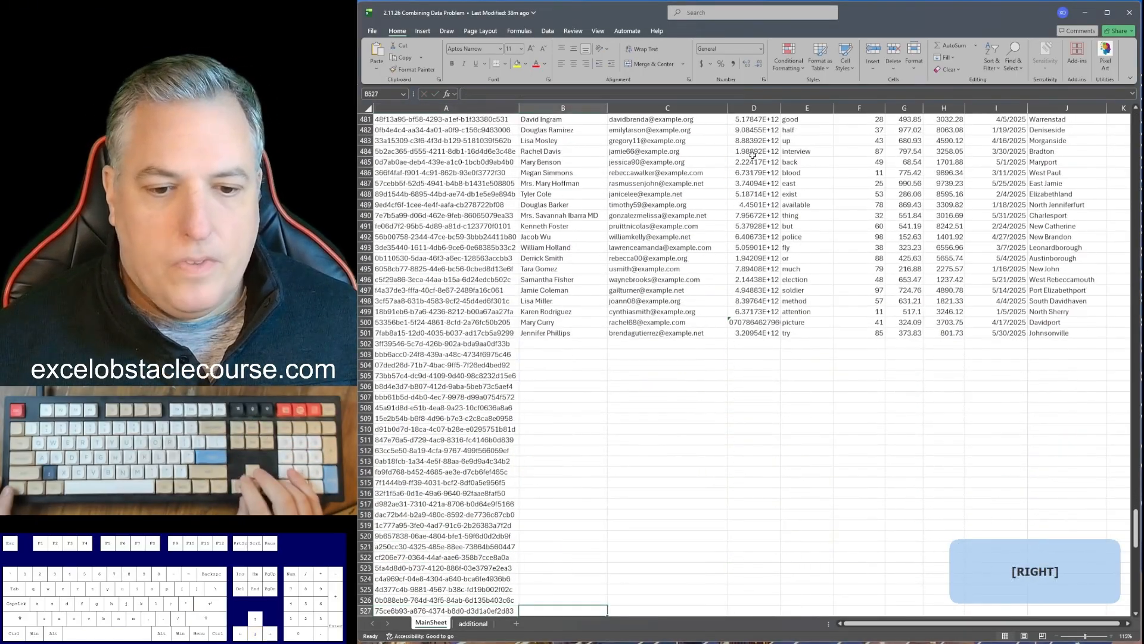
pyautogui.hotkey('ctrl', 'Up')
pyautogui.press('Down')
pyautogui.press('Left')
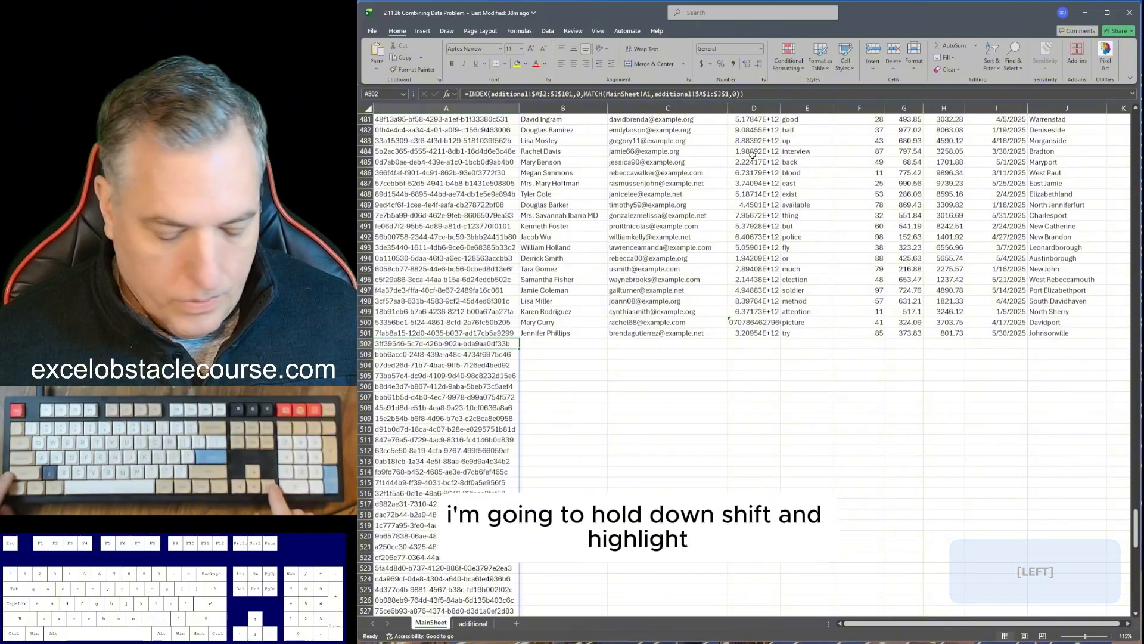
pyautogui.hotkey('shift', 'Right')
pyautogui.hotkey('shift', 'Right')
pyautogui.hotkey('shift', 'Right')
pyautogui.hotkey('shift', 'Right')
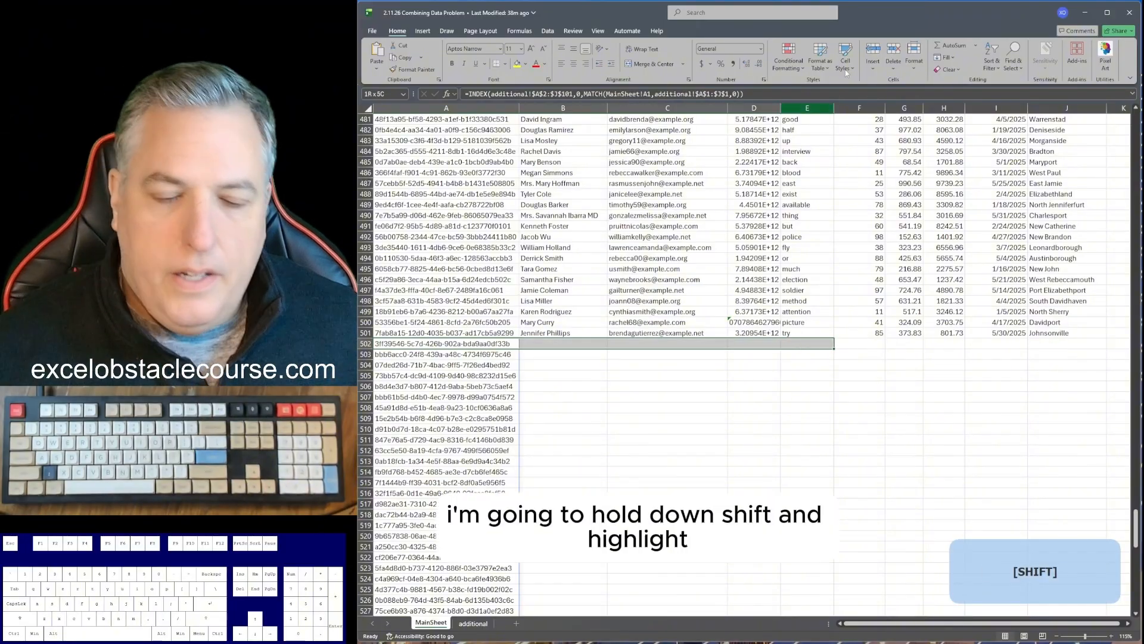
pyautogui.click(573, 373)
# - Fill the A502 formula across row 502 through the Store_Location column J
pyautogui.click(514, 345)
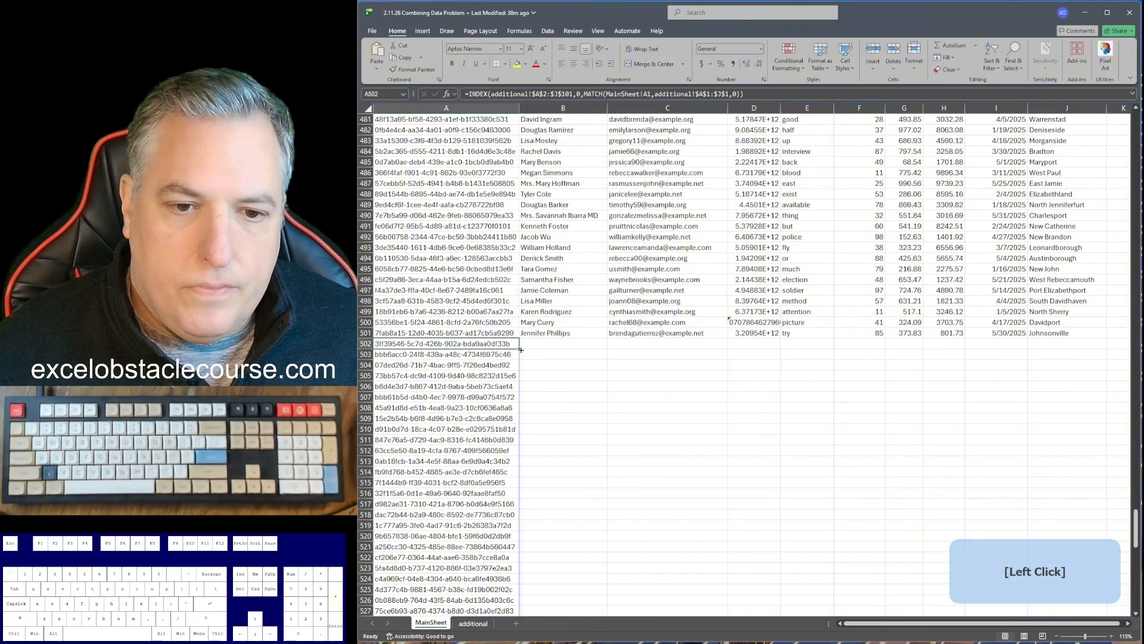
pyautogui.moveTo(518, 348); pyautogui.dragTo(1106, 336)
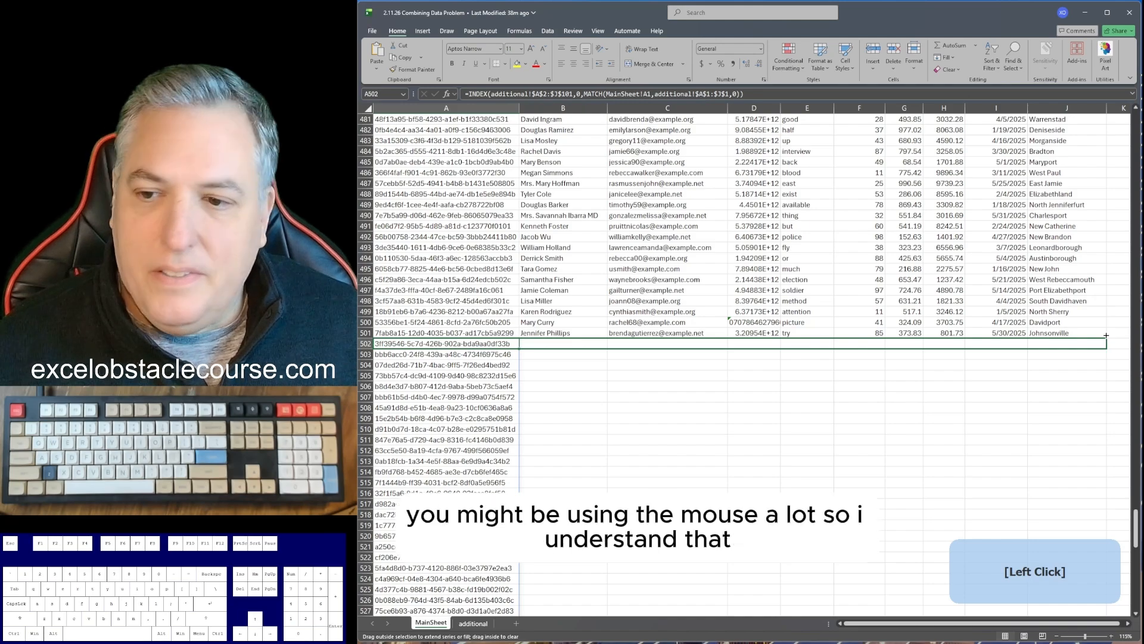
pyautogui.moveTo(1039, 338); pyautogui.dragTo(1135, 331)
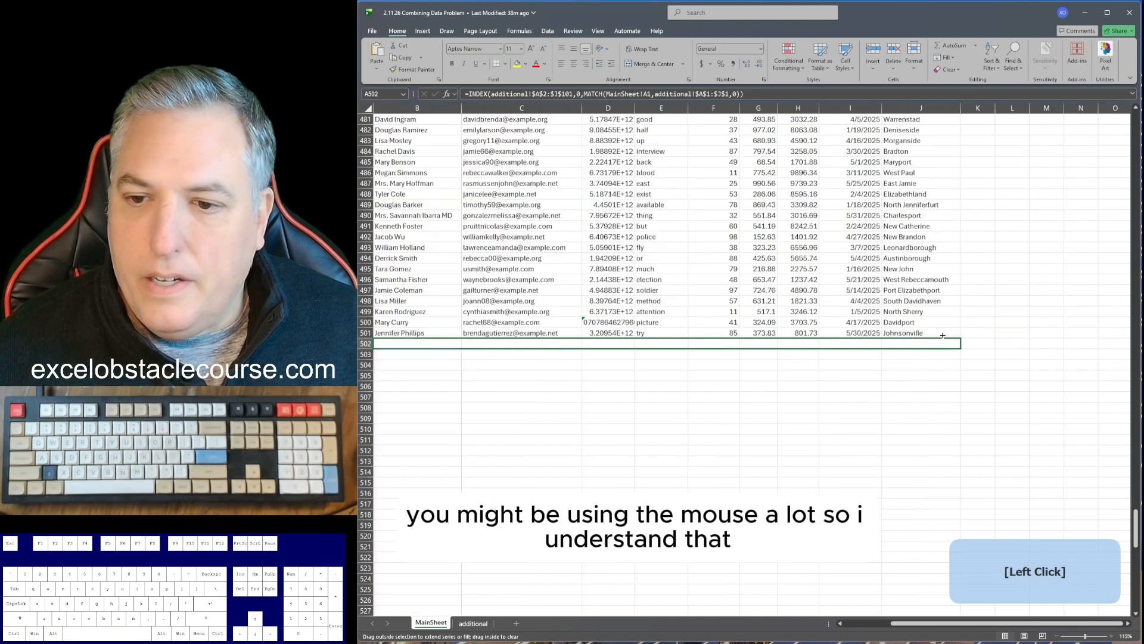
pyautogui.moveTo(943, 336); pyautogui.dragTo(943, 336)
pyautogui.press('Left')
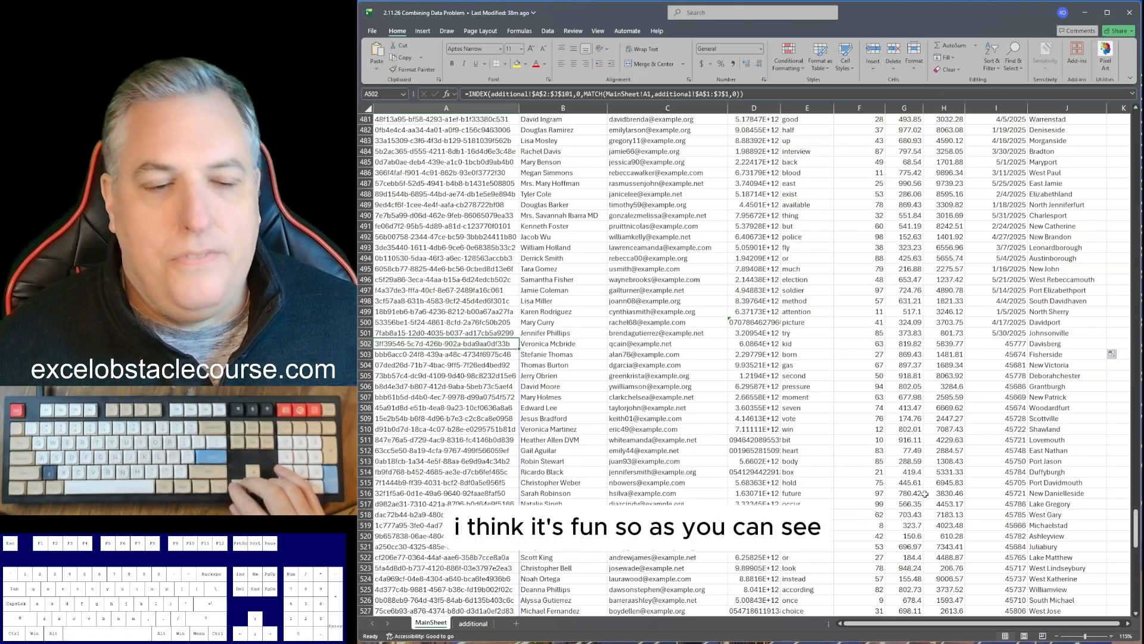
# - Review the filled columns across row 502 up to Store_Location and return to A502
pyautogui.press('Right')
pyautogui.press('Right')
pyautogui.press('Right')
pyautogui.press('Right')
pyautogui.press('Right')
pyautogui.press('Right')
pyautogui.press('Right')
pyautogui.press('Right')
pyautogui.press('Right')
pyautogui.press('Right')
pyautogui.press('Right')
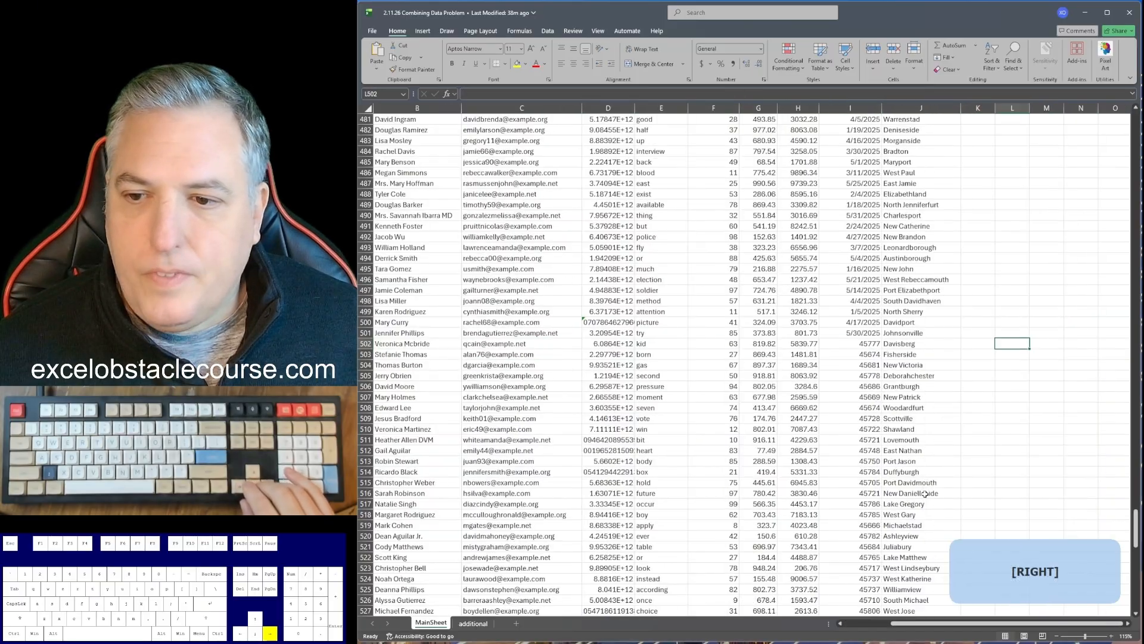
pyautogui.press('Left')
pyautogui.hotkey('ctrl', 'Left')
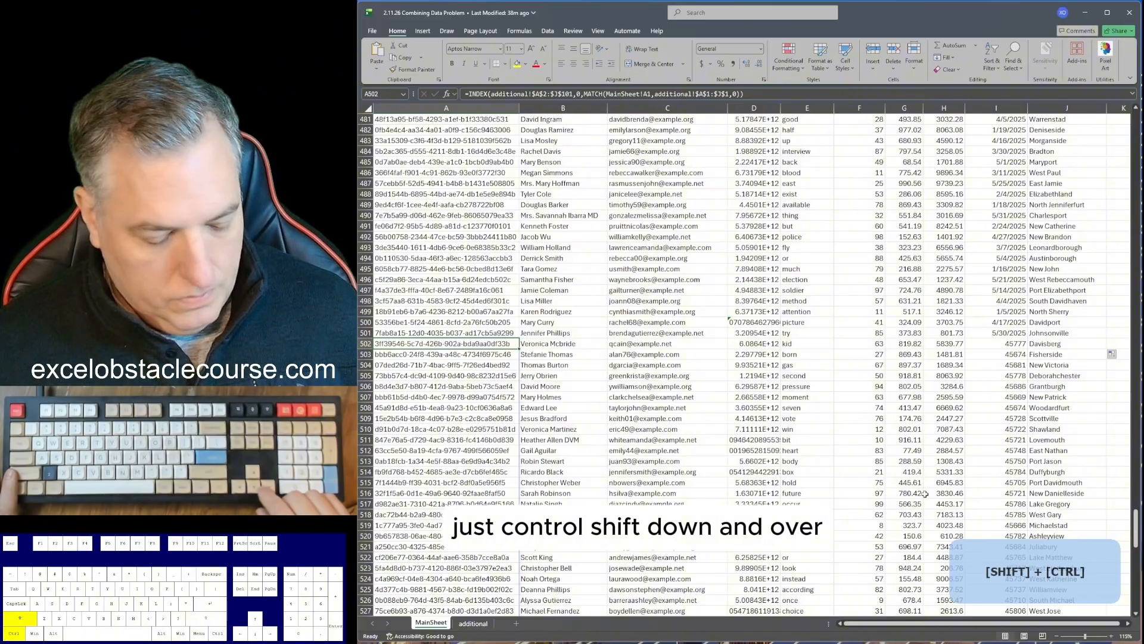
# - Copy A502:J601 and paste it over itself as values only, then return to cell A1 with the view enlarged
pyautogui.hotkey('ctrl', 'shift', 'Down')
pyautogui.hotkey('ctrl', 'shift', 'Right')
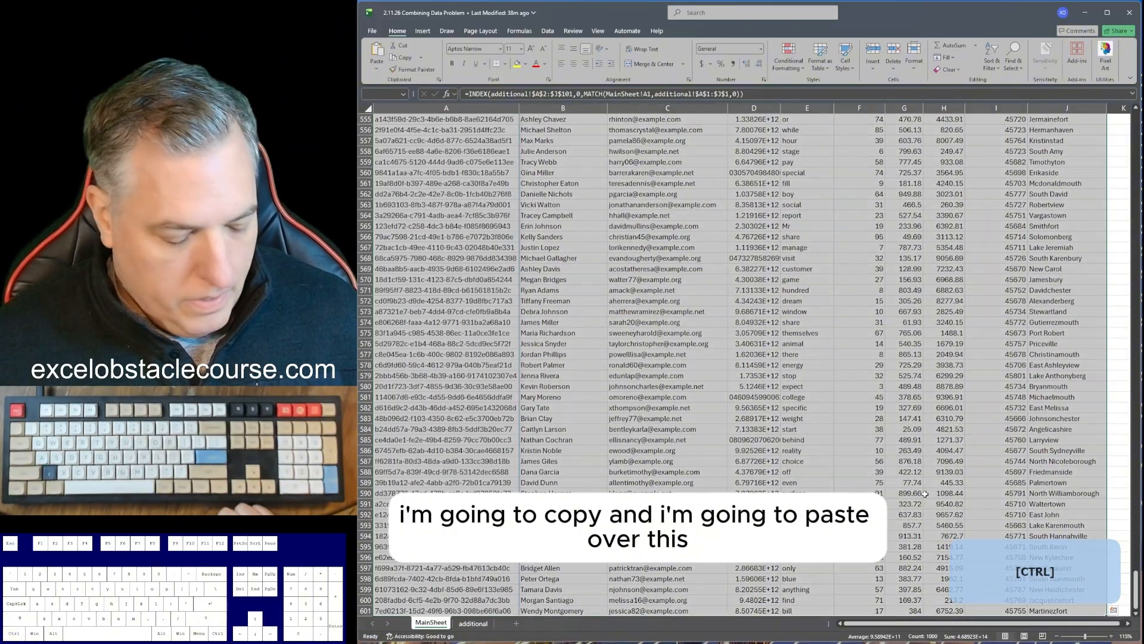
pyautogui.hotkey('ctrl', 'c')
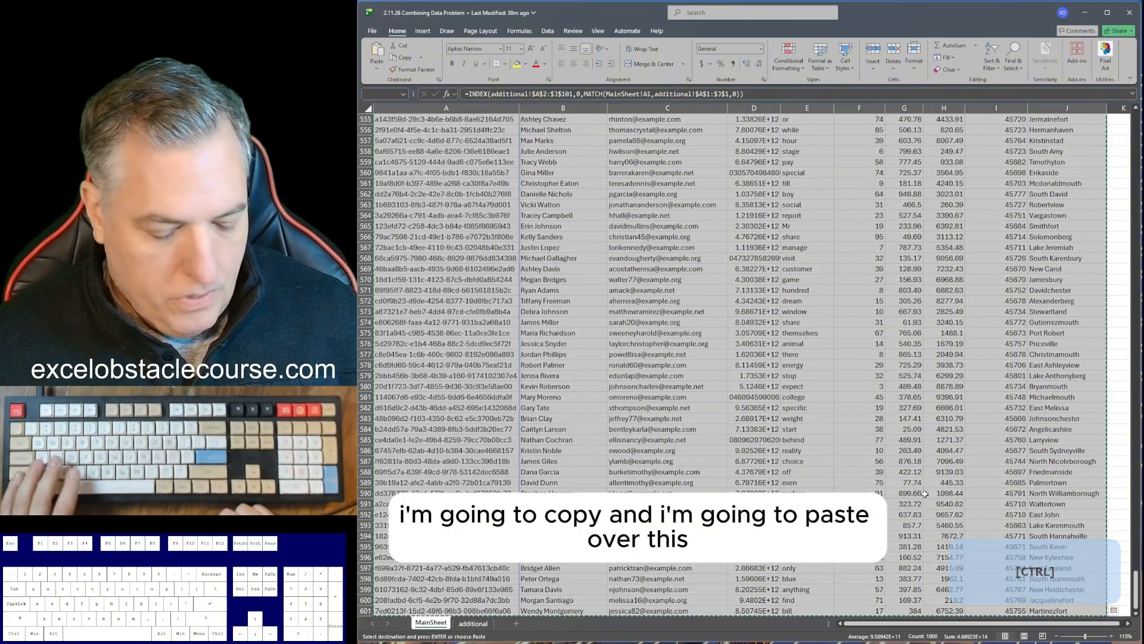
pyautogui.hotkey('ctrl', 'shift', 'v')
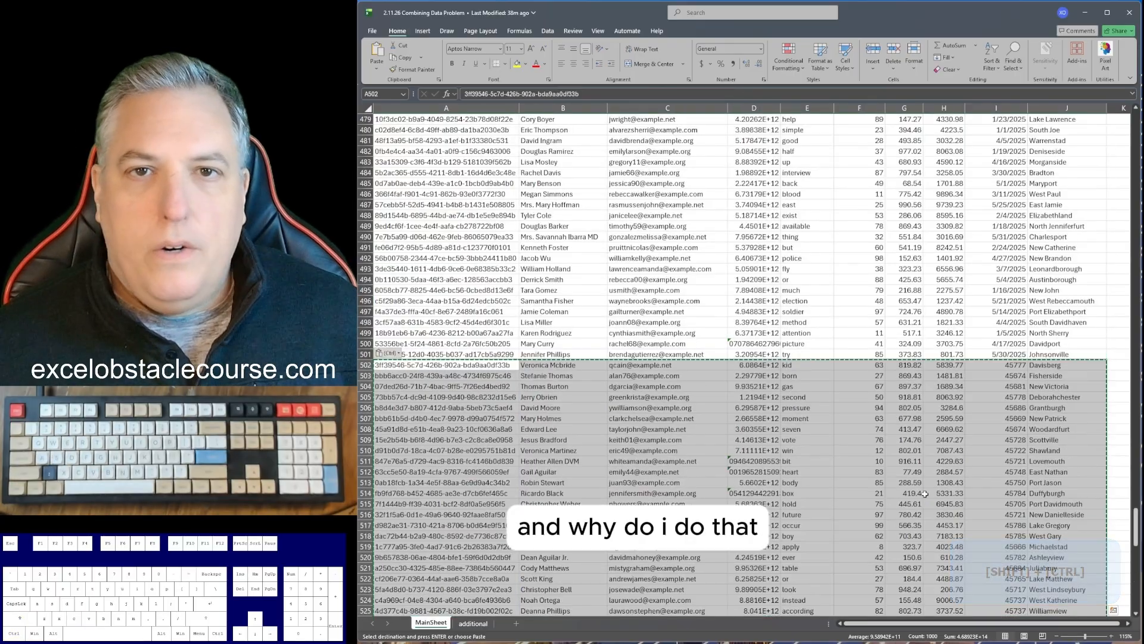
pyautogui.press('Down')
pyautogui.press('Down')
pyautogui.press('Up')
pyautogui.press('Up')
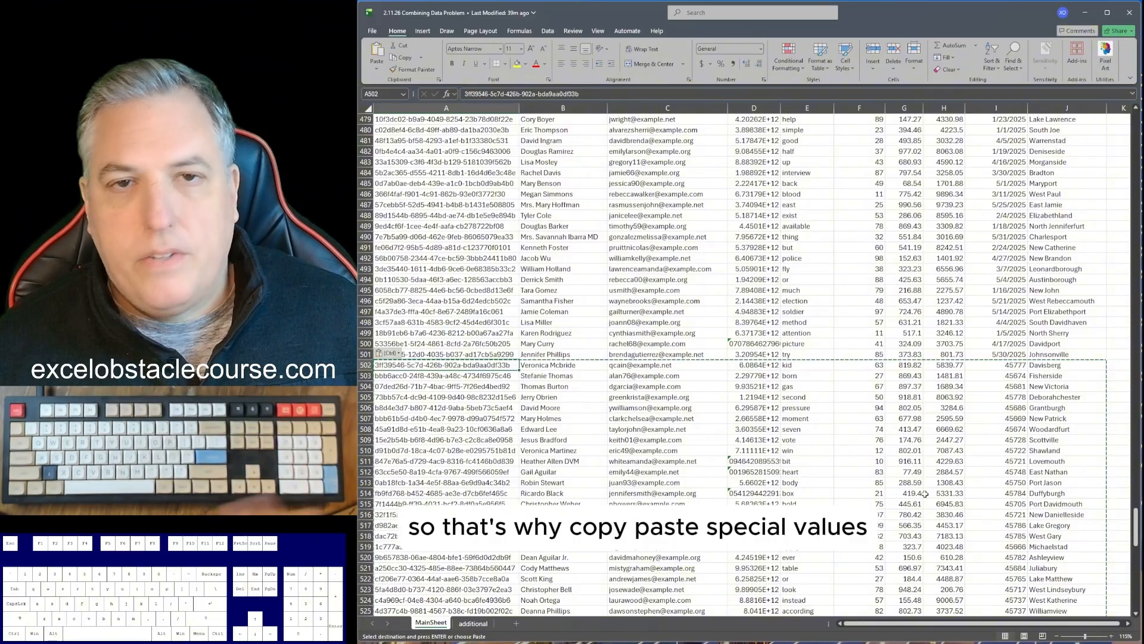
pyautogui.press('Escape')
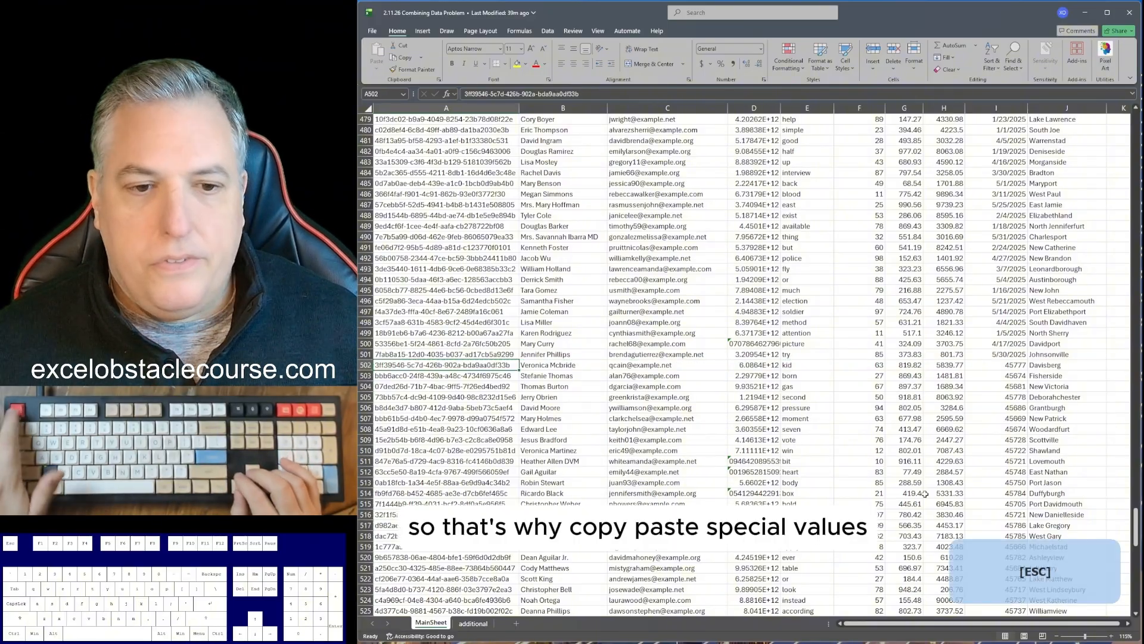
pyautogui.hotkey('ctrl', 'Home')
pyautogui.scroll(1, 925, 493)
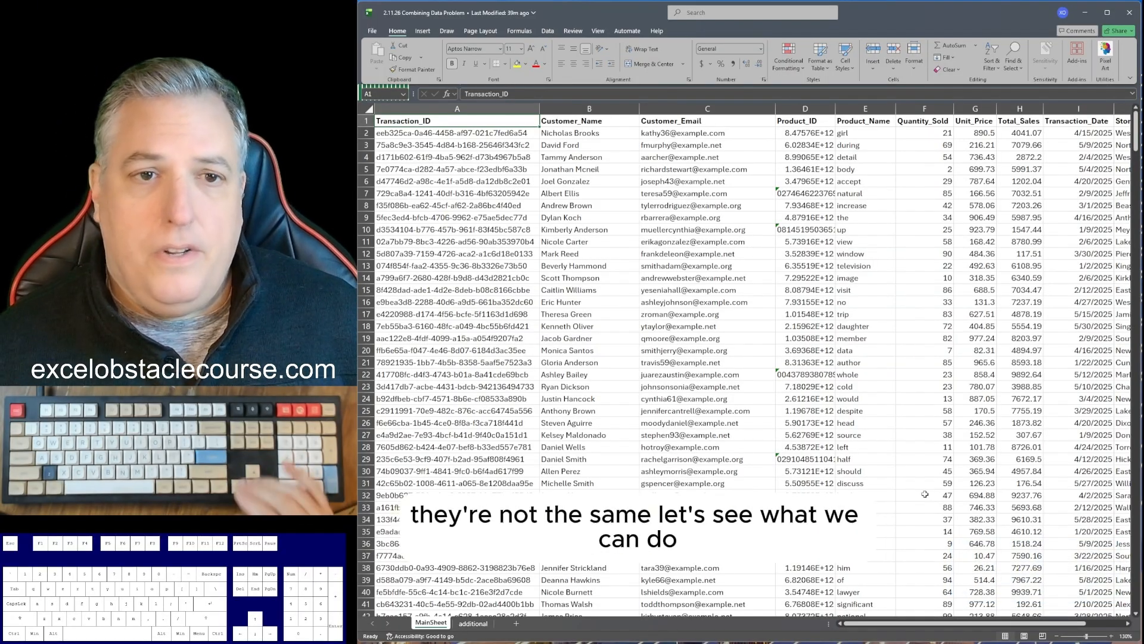
# - Copy the header row A1:J1 of MainSheet and add a new worksheet
pyautogui.press('Up')
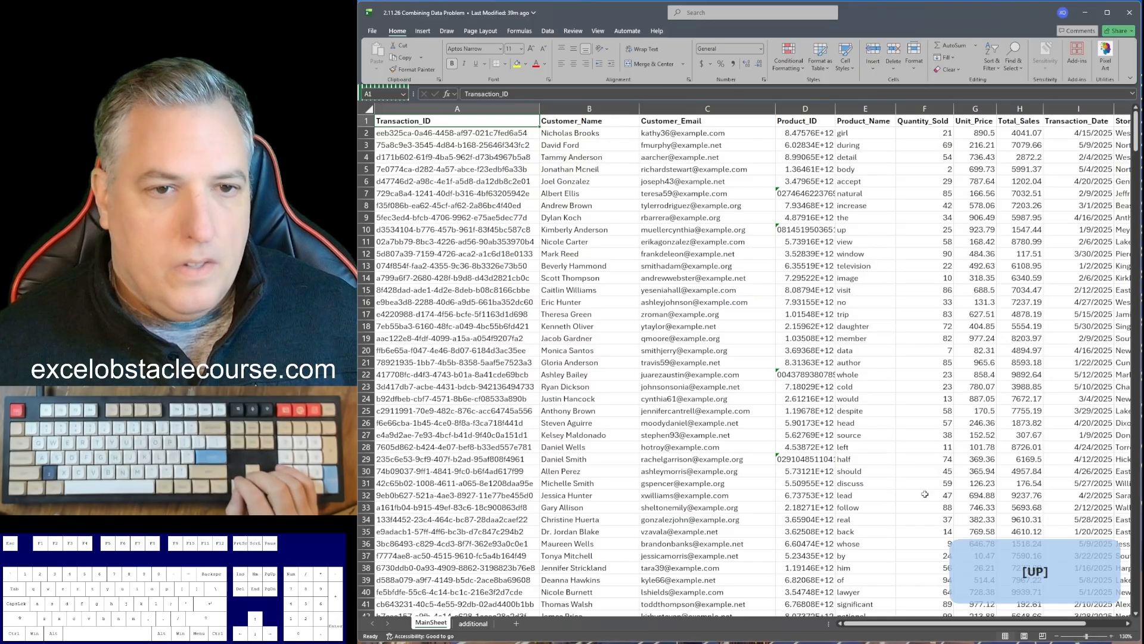
pyautogui.hotkey('ctrl', 'shift', 'Right')
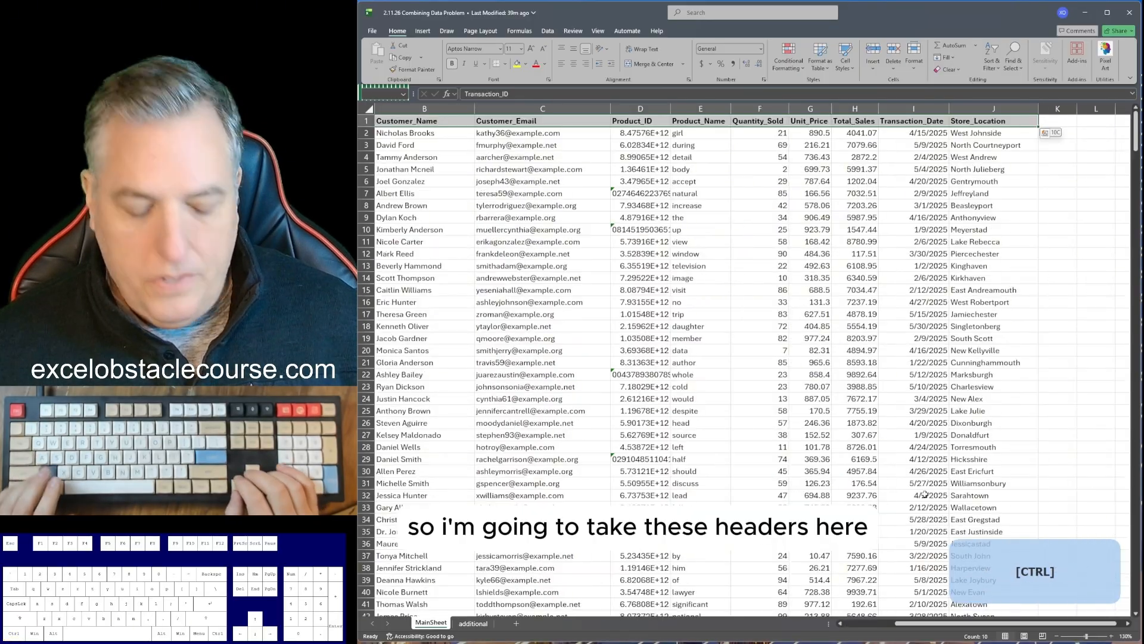
pyautogui.hotkey('ctrl', 'c')
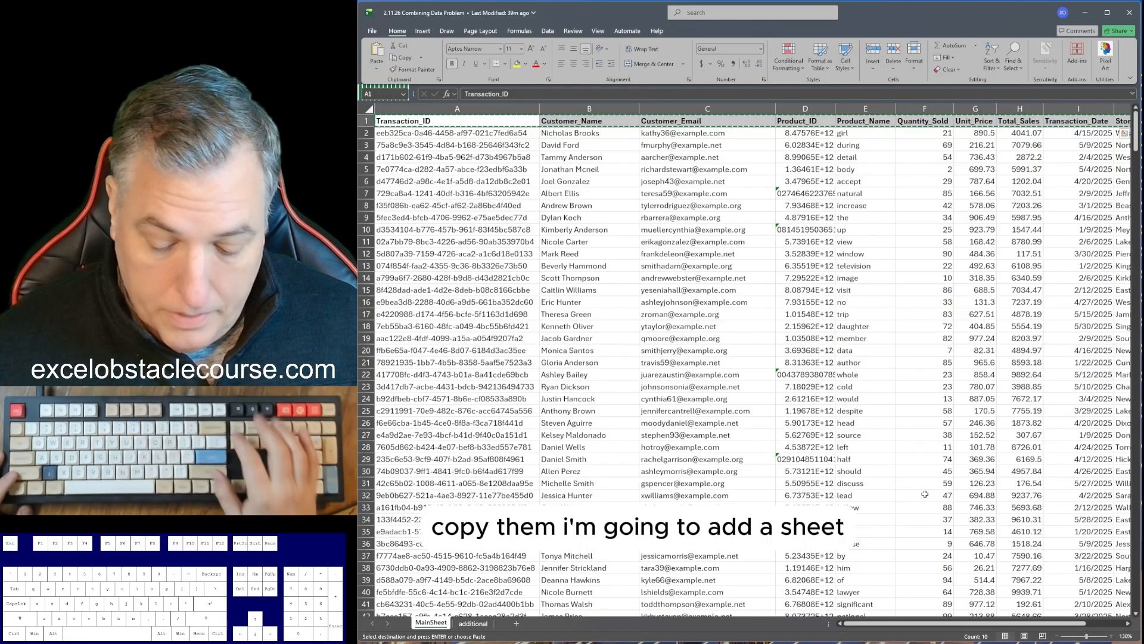
pyautogui.hotkey('shift', 'F11')
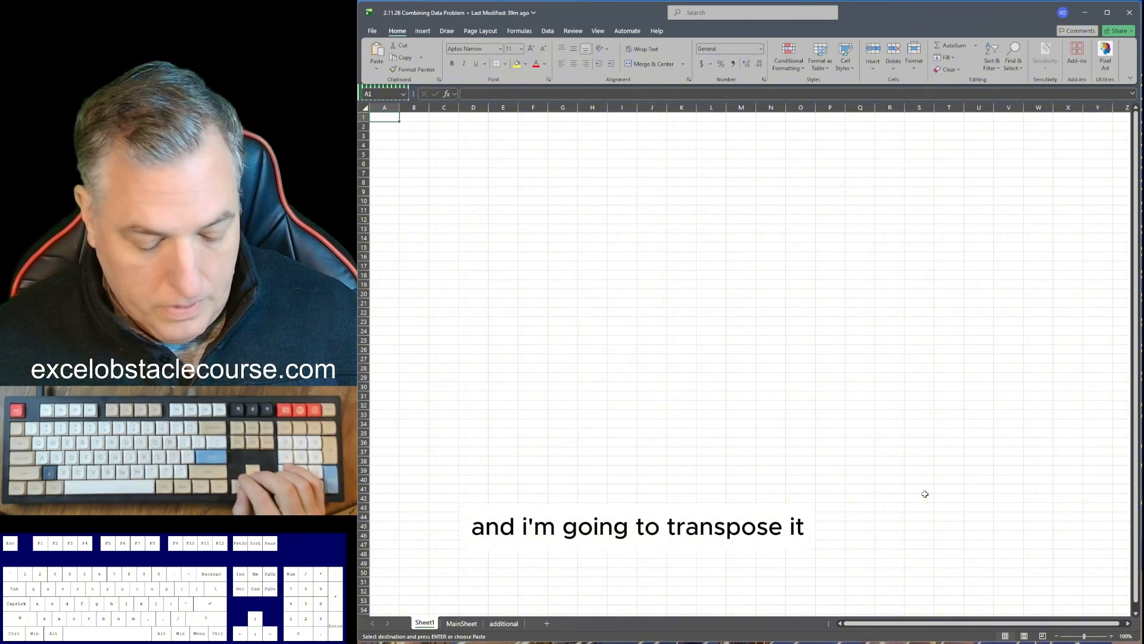
# - Paste the copied MainSheet headers transposed down column A of the new sheet, starting at A1
pyautogui.hotkey('ctrl', 'v')
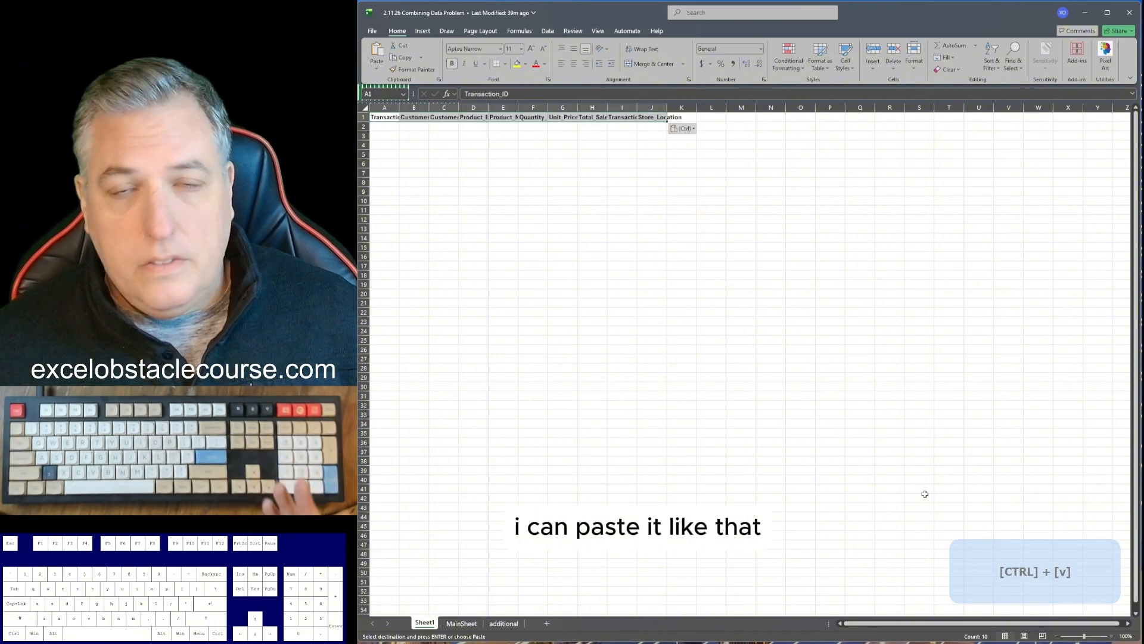
pyautogui.hotkey('ctrl', 'z')
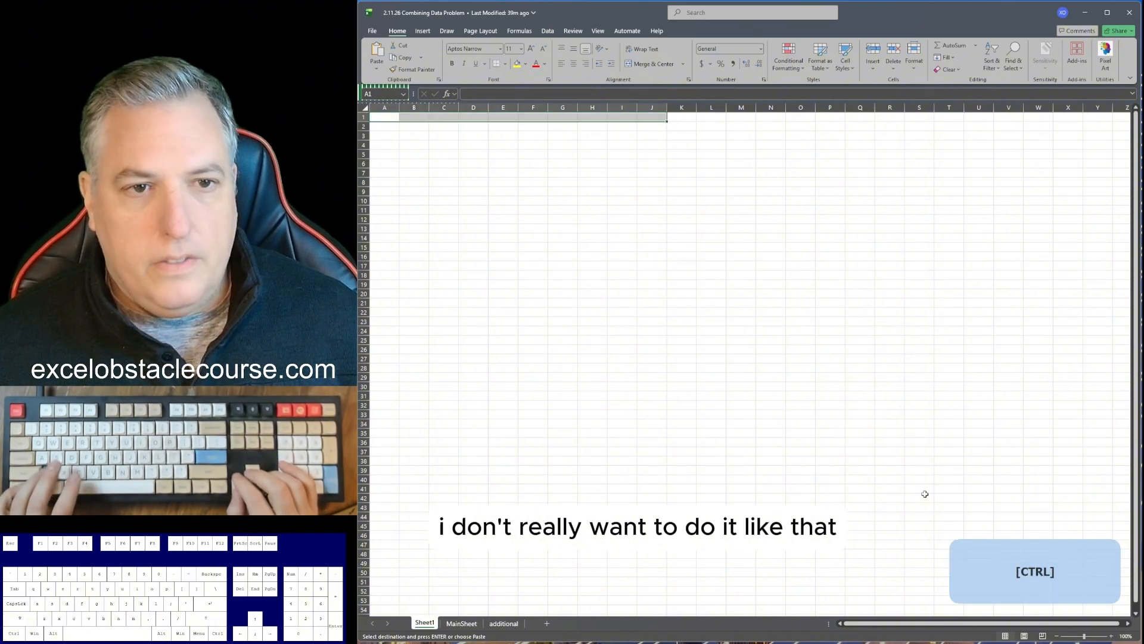
pyautogui.hotkey('shift', 'F10')
pyautogui.press('s')
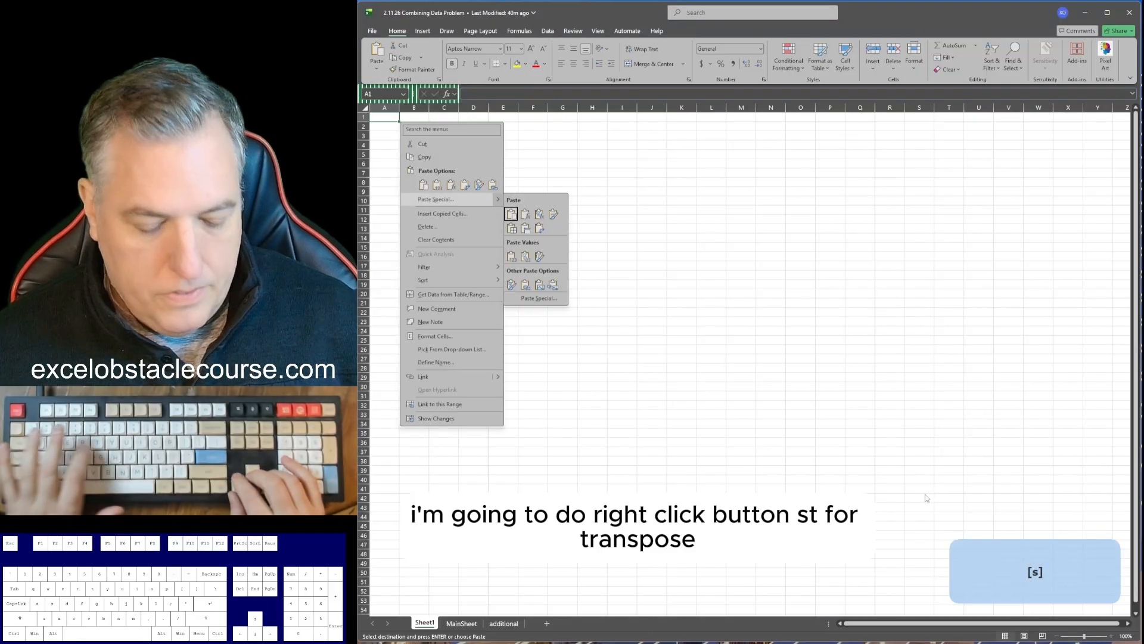
pyautogui.press('t')
pyautogui.press('Right')
pyautogui.press('Right')
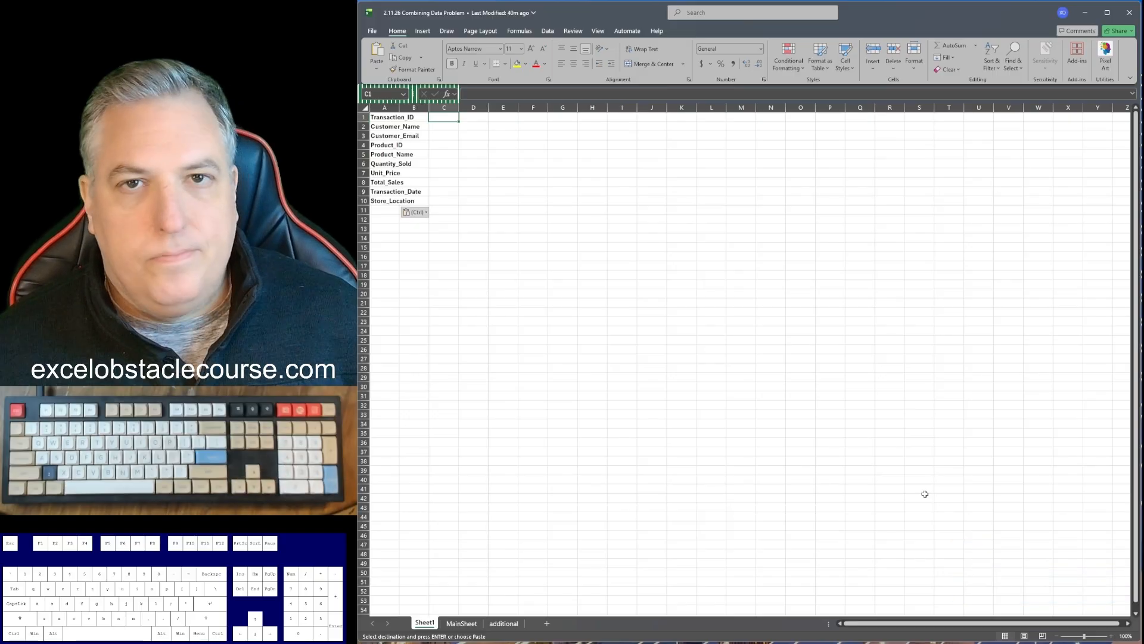
# - Copy the header row of the additional sheet and paste it transposed into Sheet1, starting at C1
pyautogui.hotkey('ctrl', 'pagedown')
pyautogui.hotkey('ctrl', 'pagedown')
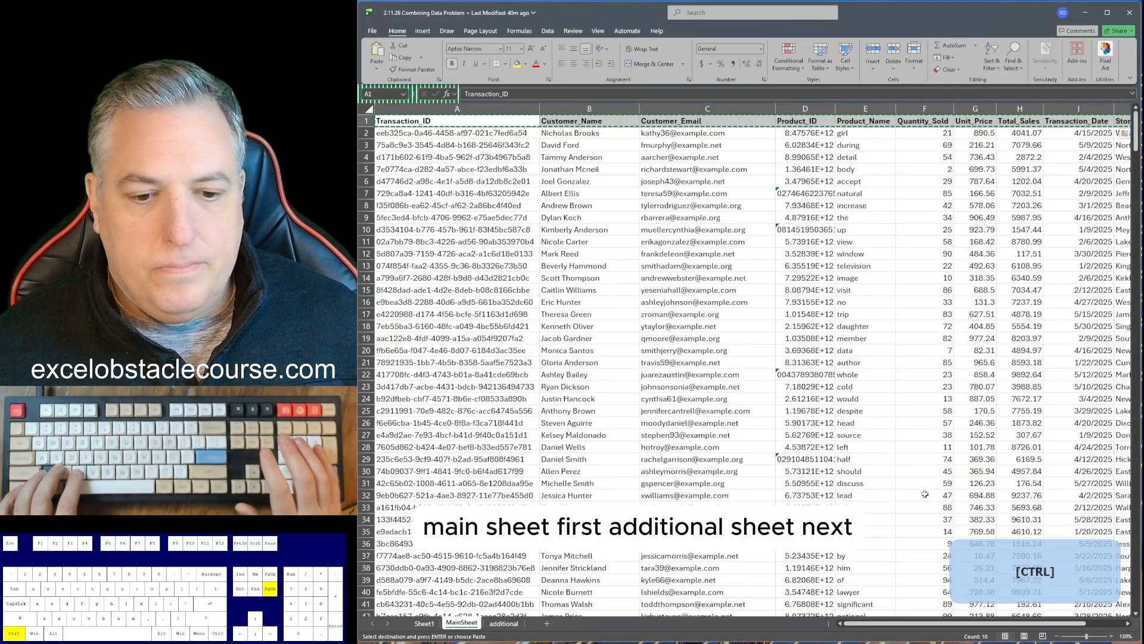
pyautogui.hotkey('ctrl', 'shift', 'Right')
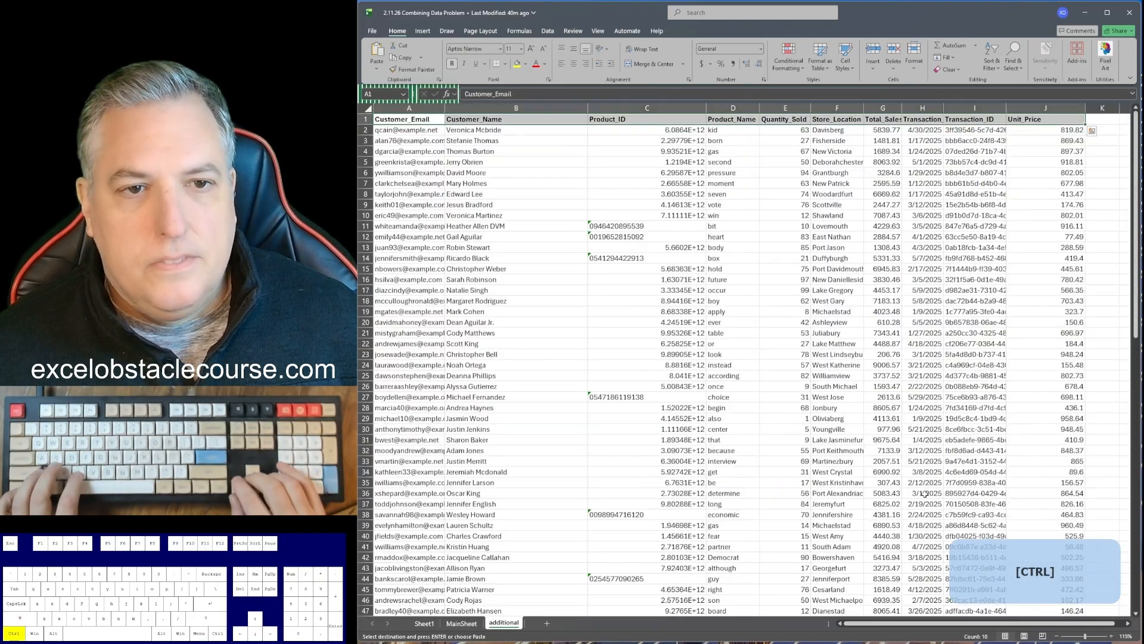
pyautogui.hotkey('ctrl', 'pageup')
pyautogui.hotkey('ctrl', 'pageup')
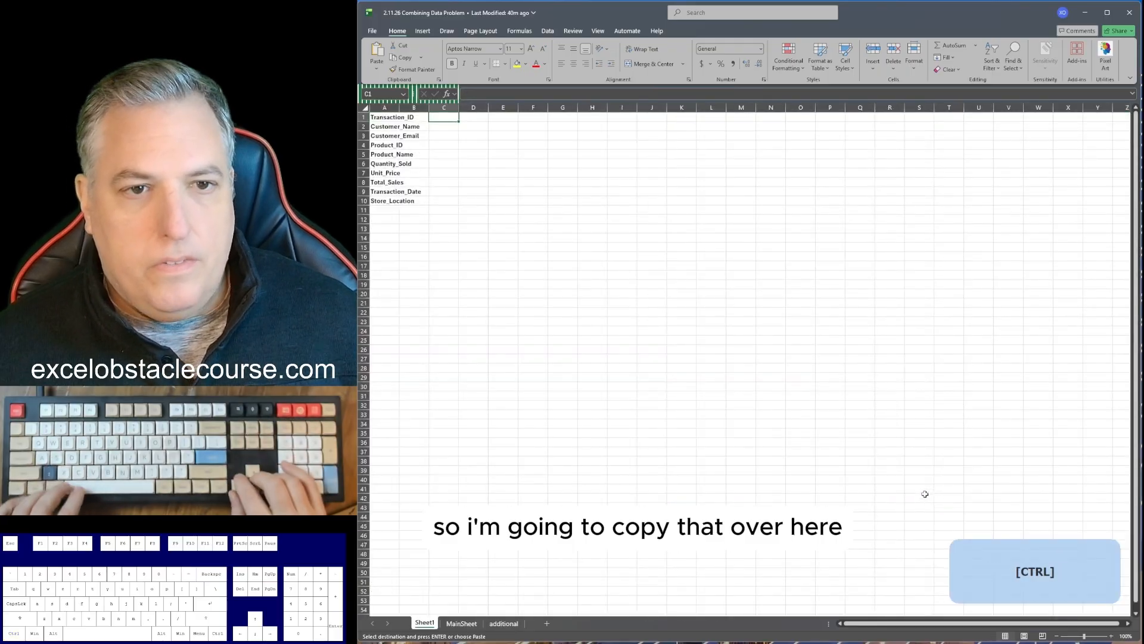
pyautogui.hotkey('shift', 'F10')
pyautogui.press('s')
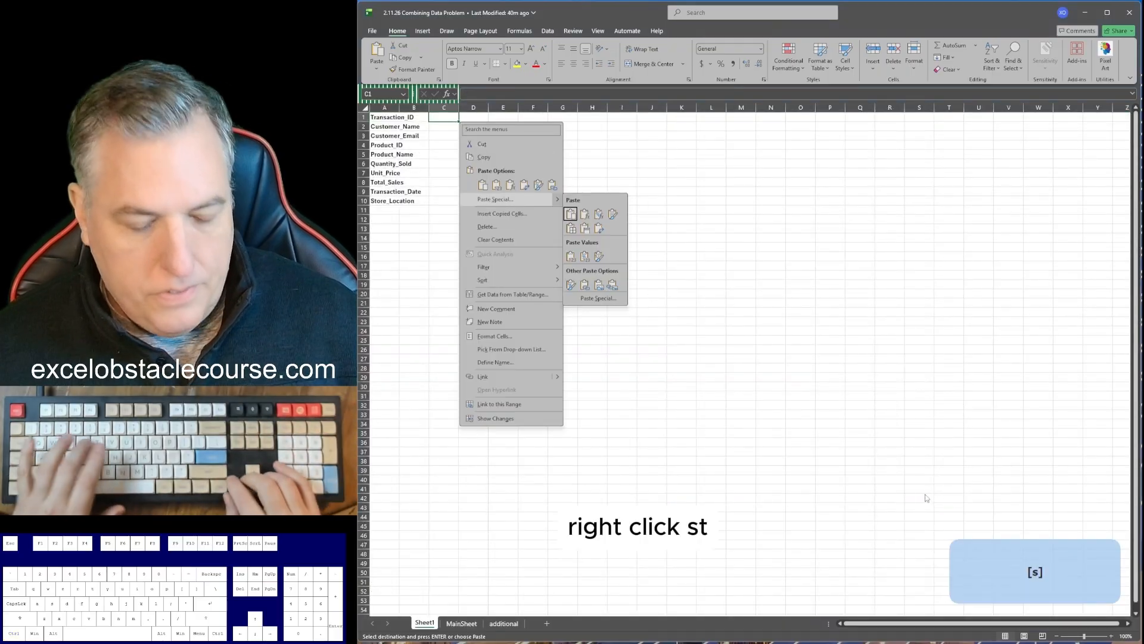
pyautogui.press('t')
# - Sort the MainSheet header list in column A in ascending order
pyautogui.press('Left')
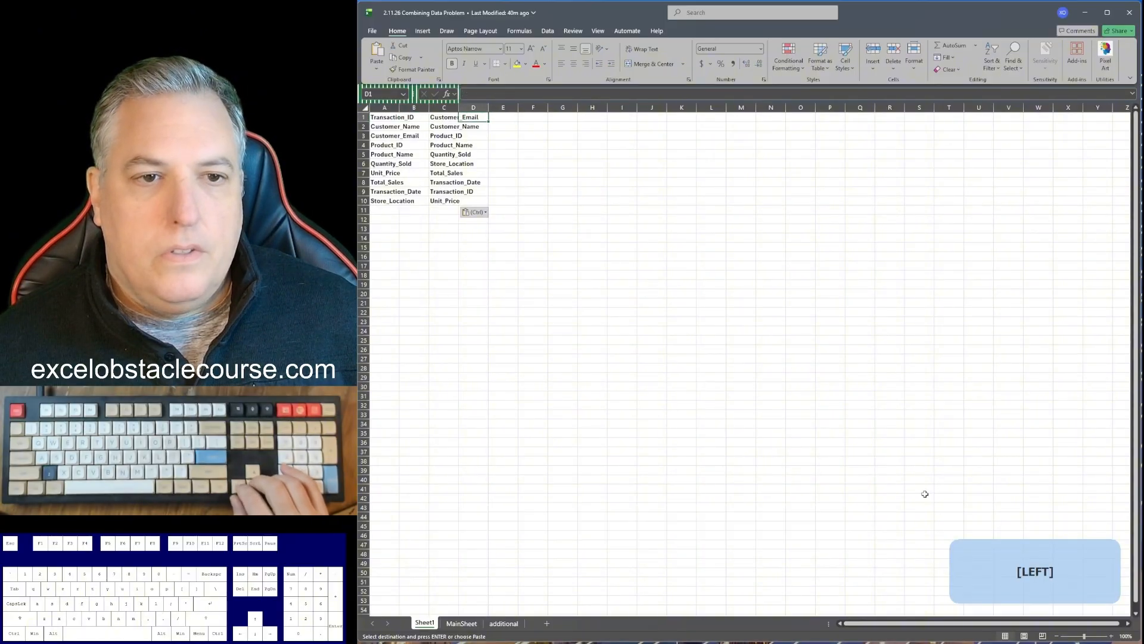
pyautogui.press('Left')
pyautogui.press('Left')
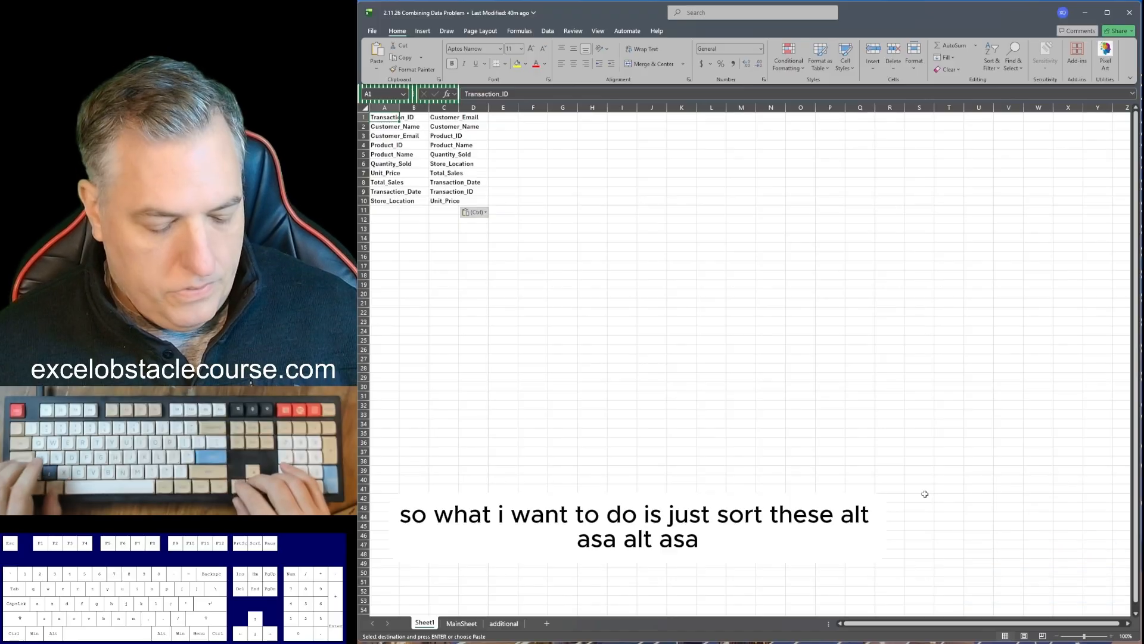
pyautogui.press('alt')
pyautogui.press('a')
pyautogui.press('s')
pyautogui.press('a')
# - Sort the additional sheet's header list in column C in ascending order
pyautogui.press('Right')
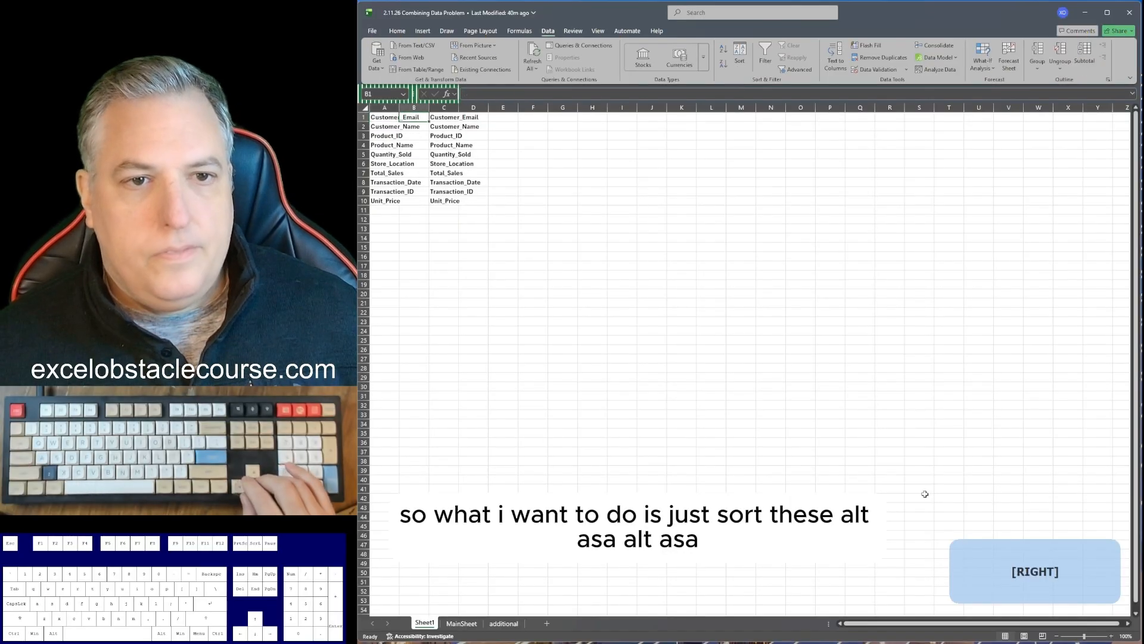
pyautogui.press('Right')
pyautogui.press('alt')
pyautogui.press('a')
pyautogui.press('s')
pyautogui.press('a')
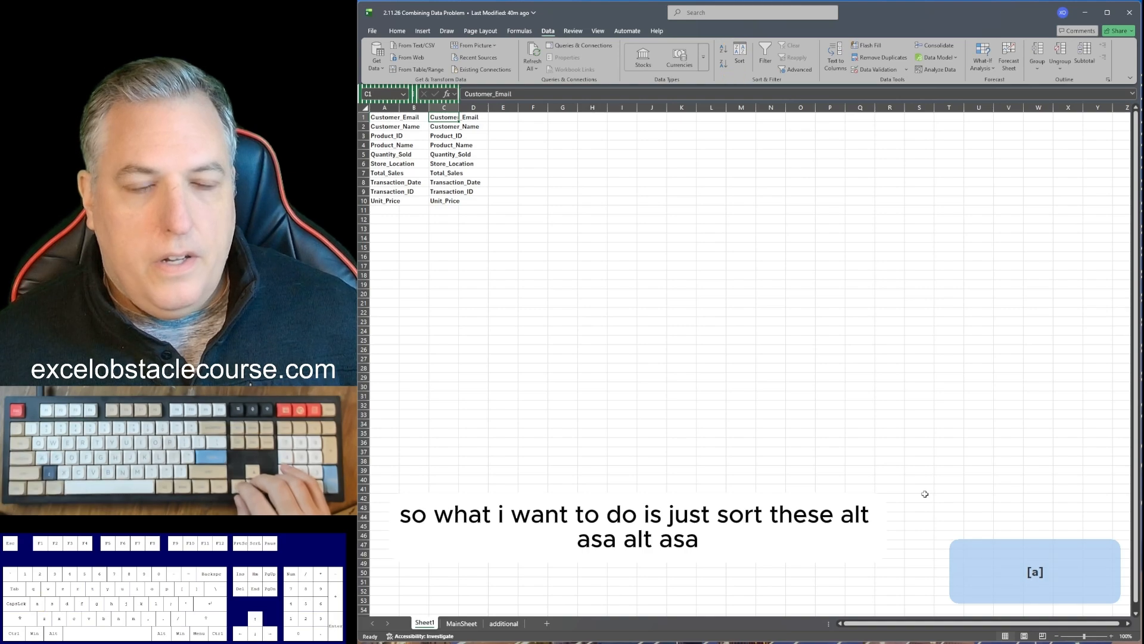
# - AutoFit the widths of columns A through D to the header names
pyautogui.press('Right')
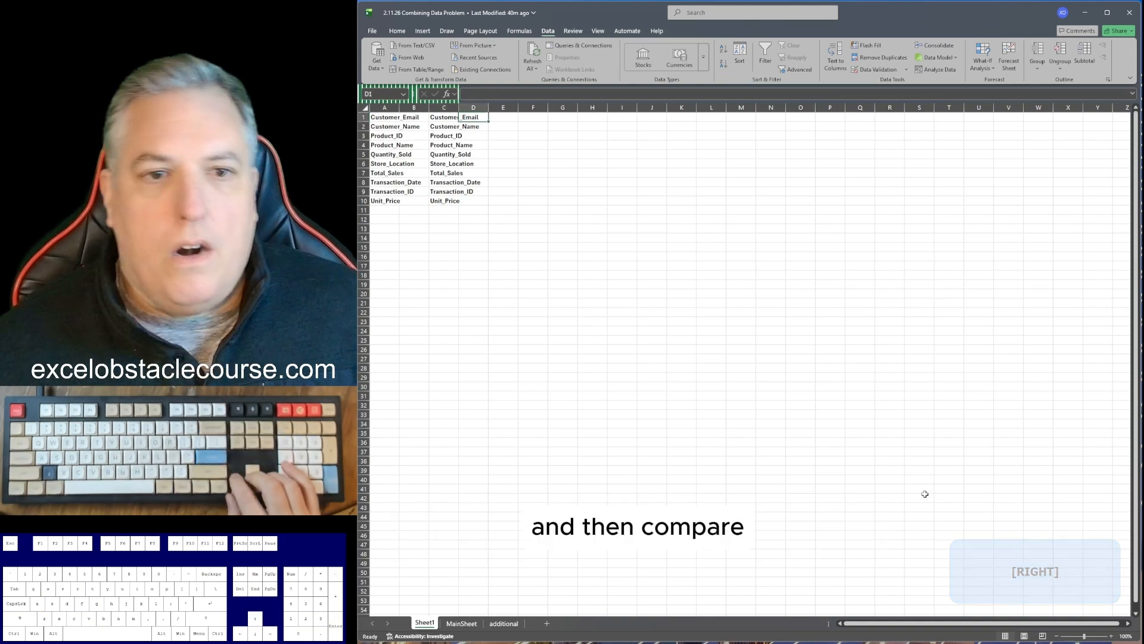
pyautogui.press('Right')
pyautogui.scroll(9, 925, 494)
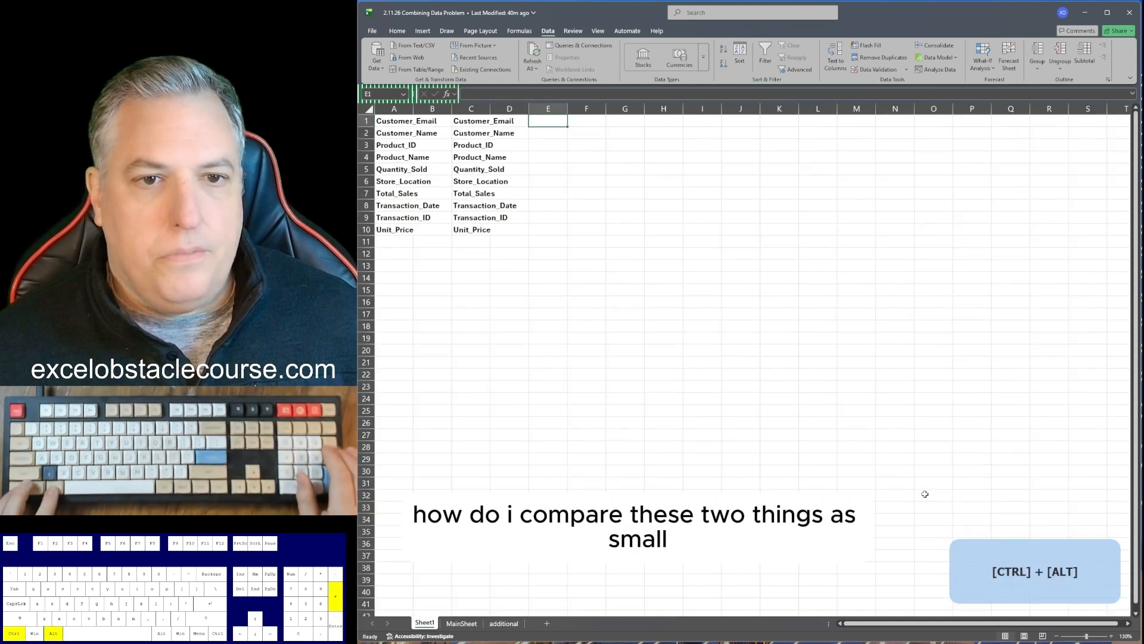
pyautogui.hotkey('ctrl', 'alt', '=')
pyautogui.hotkey('ctrl', 'alt', '=')
pyautogui.hotkey('ctrl', 'alt', '=')
pyautogui.hotkey('ctrl', 'alt', '=')
pyautogui.hotkey('ctrl', 'alt', '=')
pyautogui.hotkey('ctrl', 'alt', '=')
pyautogui.hotkey('ctrl', 'alt', '=')
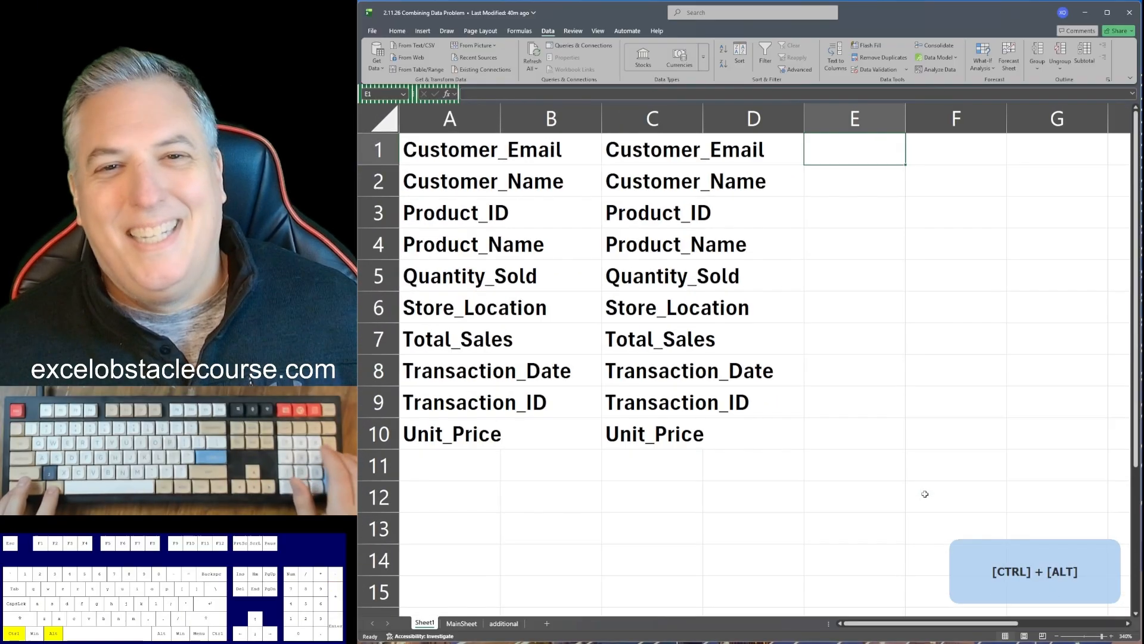
pyautogui.press('Left')
pyautogui.press('Left')
pyautogui.press('Left')
pyautogui.press('Left')
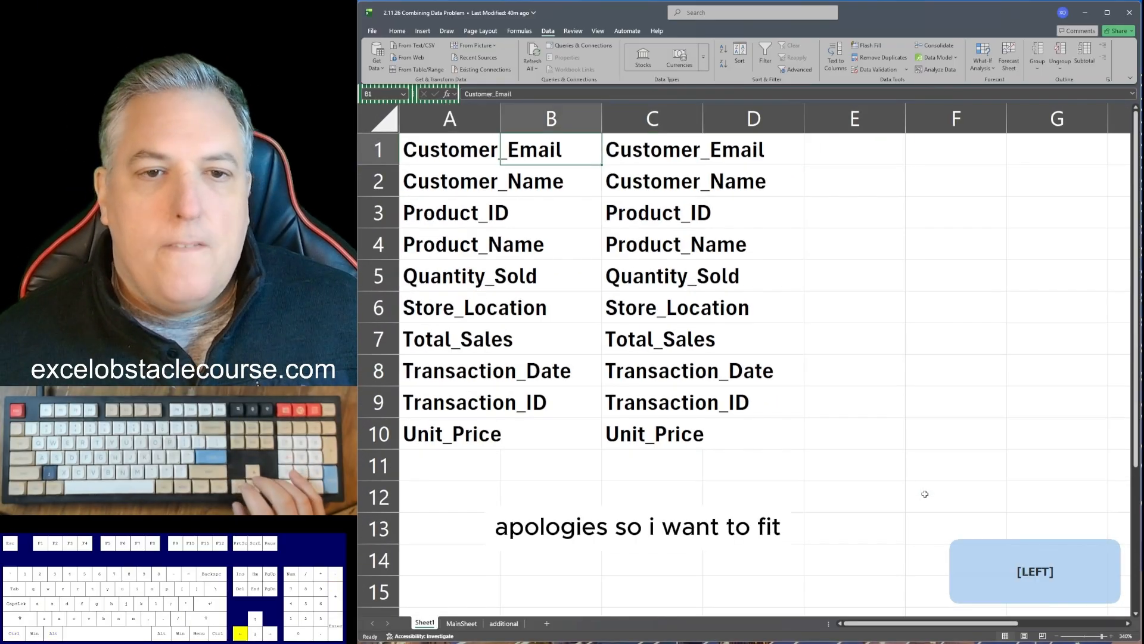
pyautogui.hotkey('ctrl', 'space')
pyautogui.hotkey('shift', 'Right')
pyautogui.hotkey('shift', 'Right')
pyautogui.hotkey('shift', 'Right')
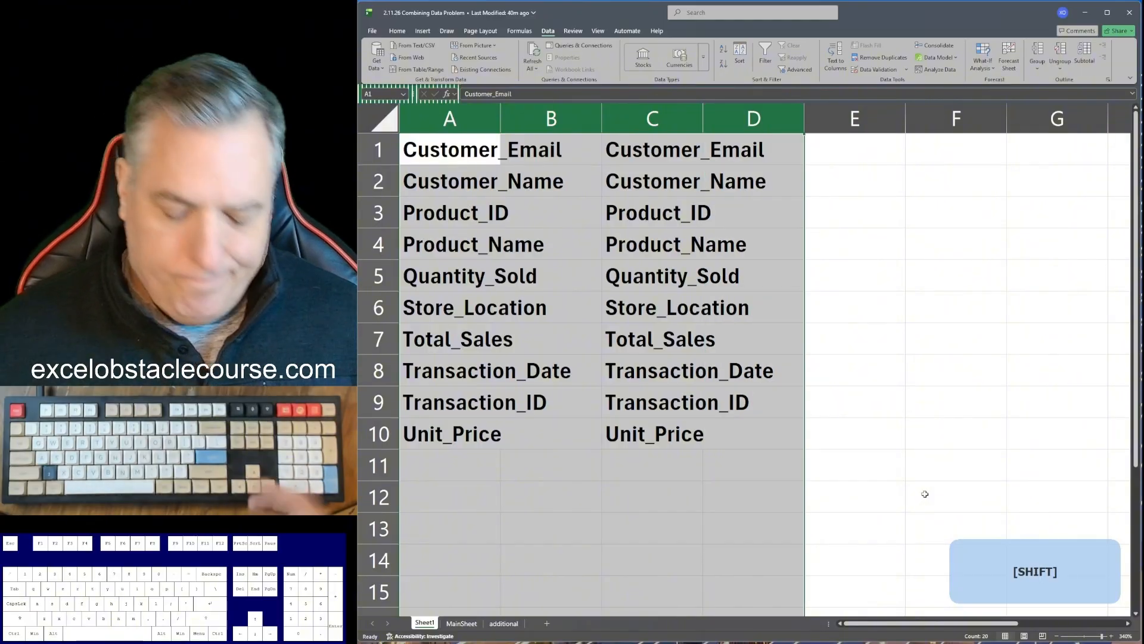
pyautogui.press('alt')
pyautogui.press('h')
pyautogui.press('o')
pyautogui.press('i')
pyautogui.press('i')
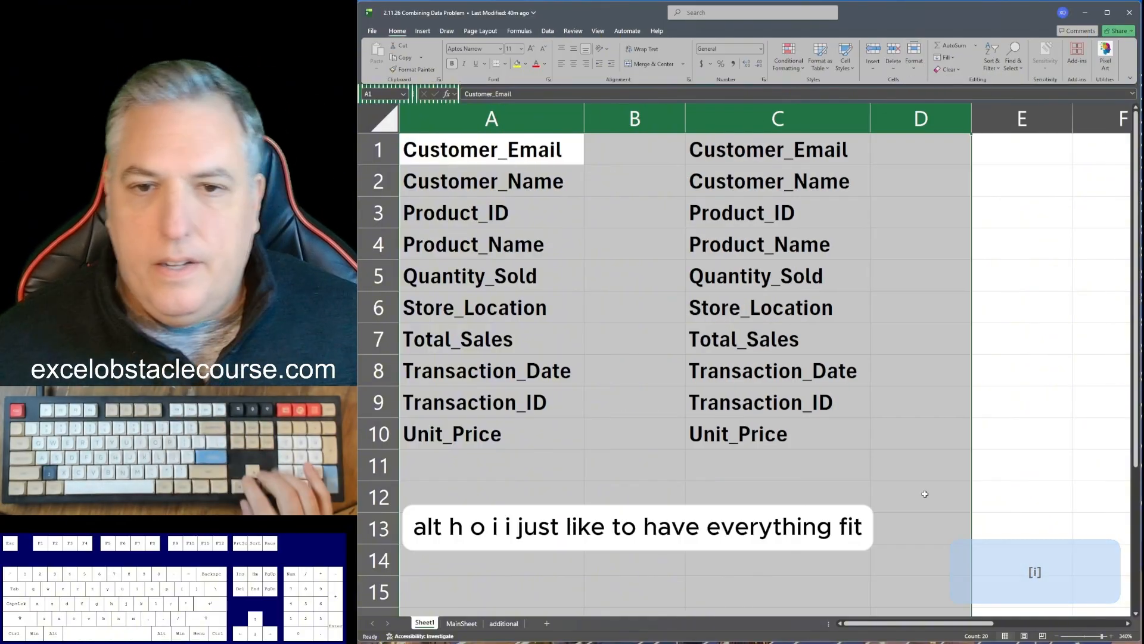
# - Add a trailing space to the Customer_Email entry in A1 as a deliberate mismatch
pyautogui.press('Down')
pyautogui.press('Up')
pyautogui.press('Right')
pyautogui.press('Right')
pyautogui.press('Right')
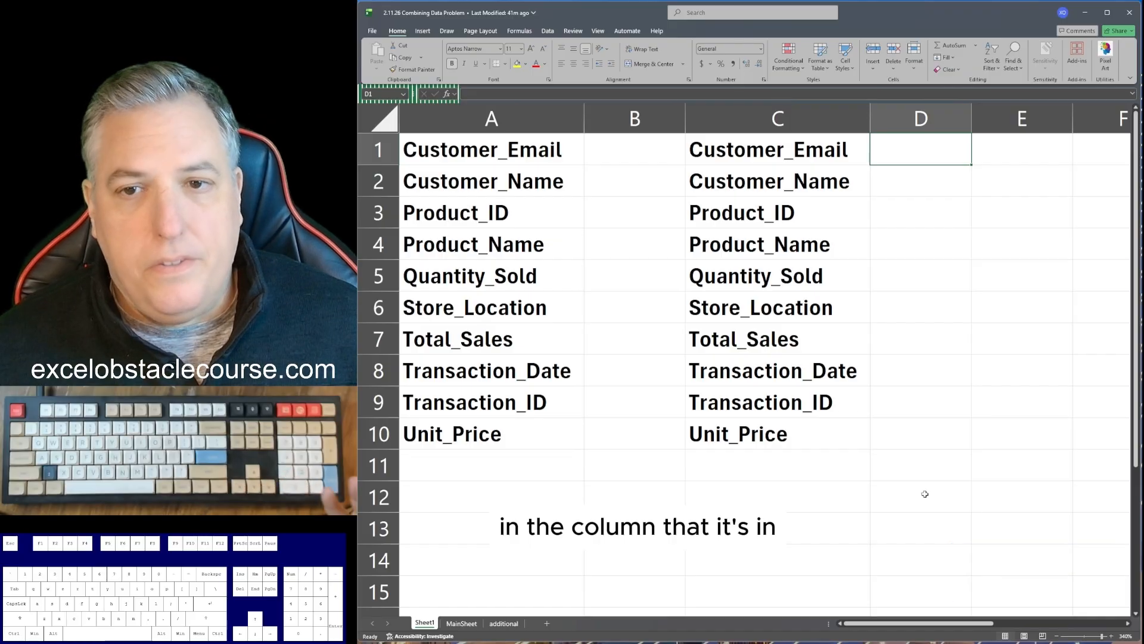
pyautogui.press('Left')
pyautogui.press('Left')
pyautogui.press('Left')
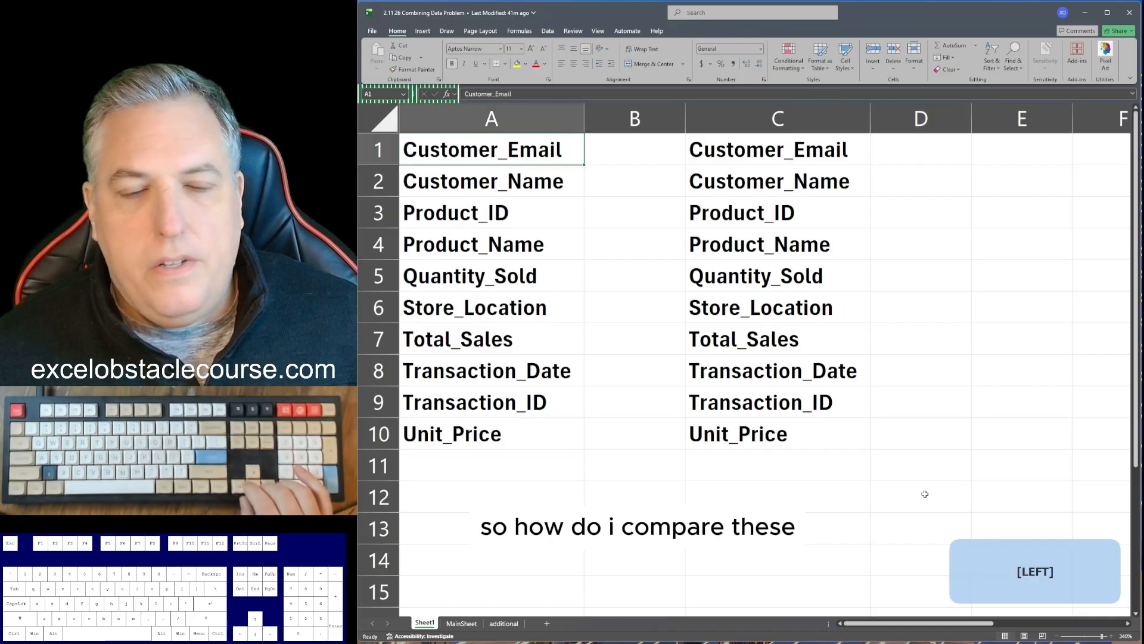
pyautogui.press('F2')
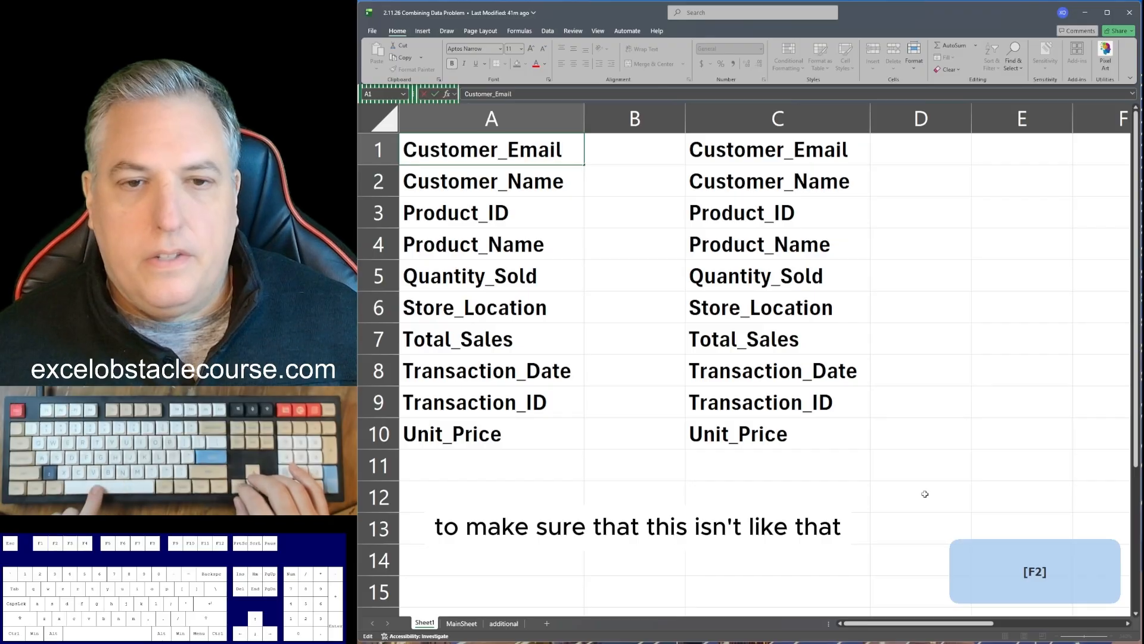
pyautogui.press('Return')
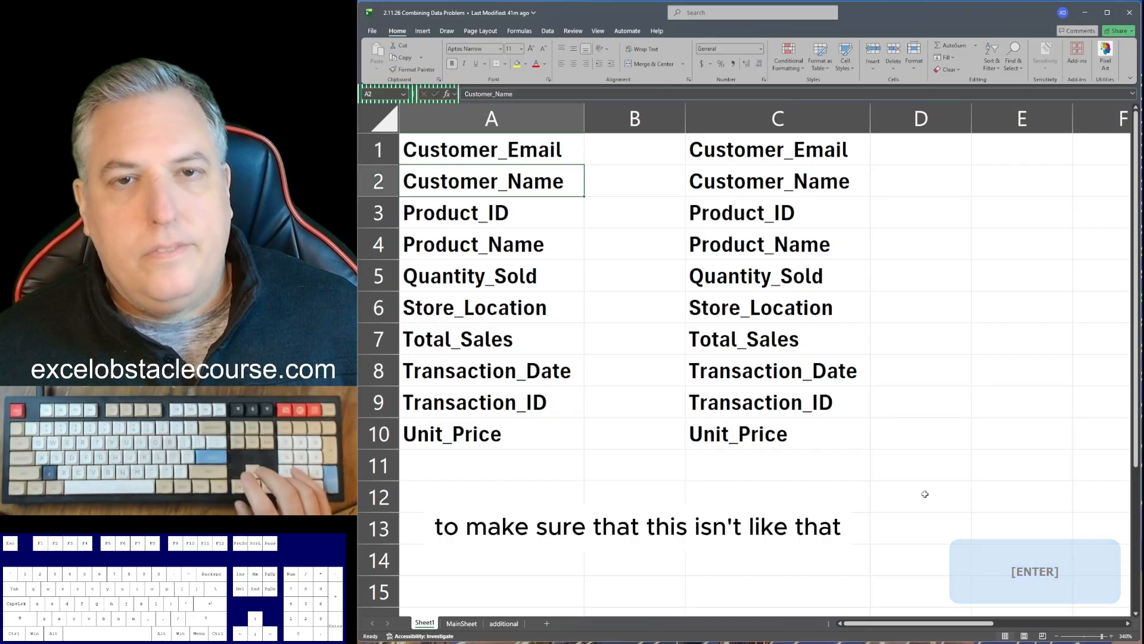
# - Enter the comparison formula =A1=C1 in D1
pyautogui.press('Up')
pyautogui.press('Right')
pyautogui.press('Right')
pyautogui.press('Right')
pyautogui.press('Right')
pyautogui.press('Left')
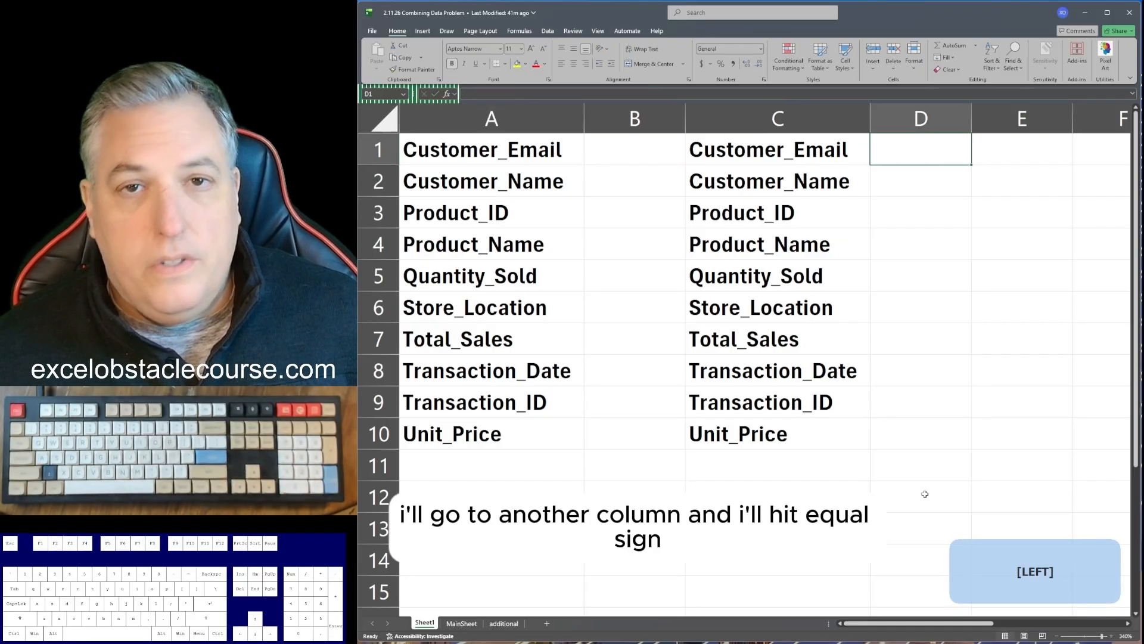
pyautogui.write('=')
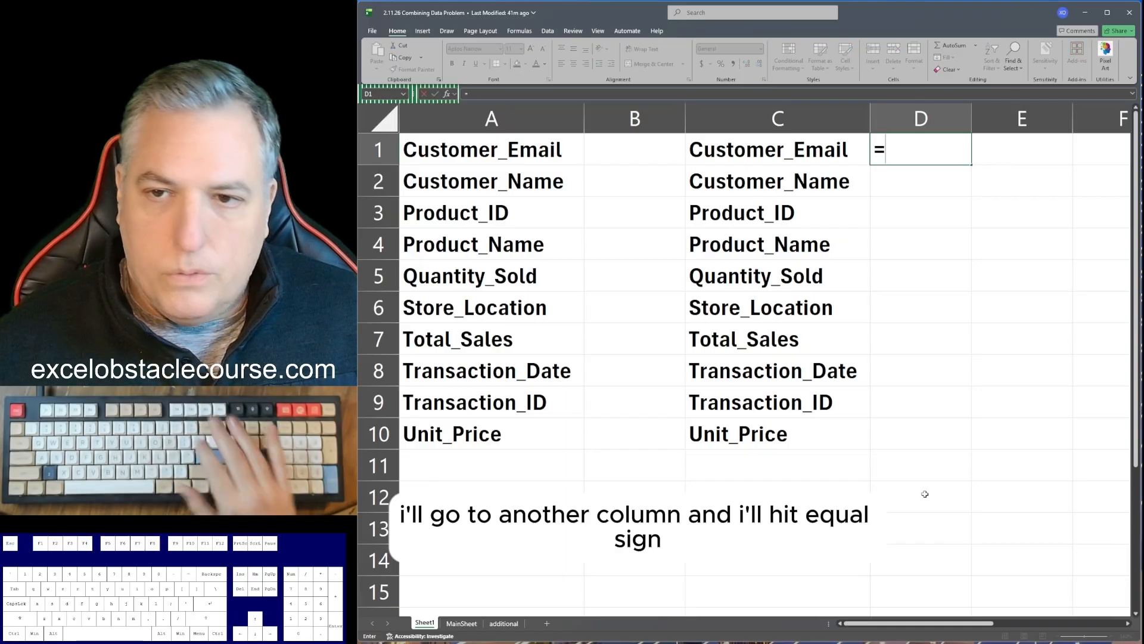
pyautogui.press('Left')
pyautogui.press('Left')
pyautogui.press('Left')
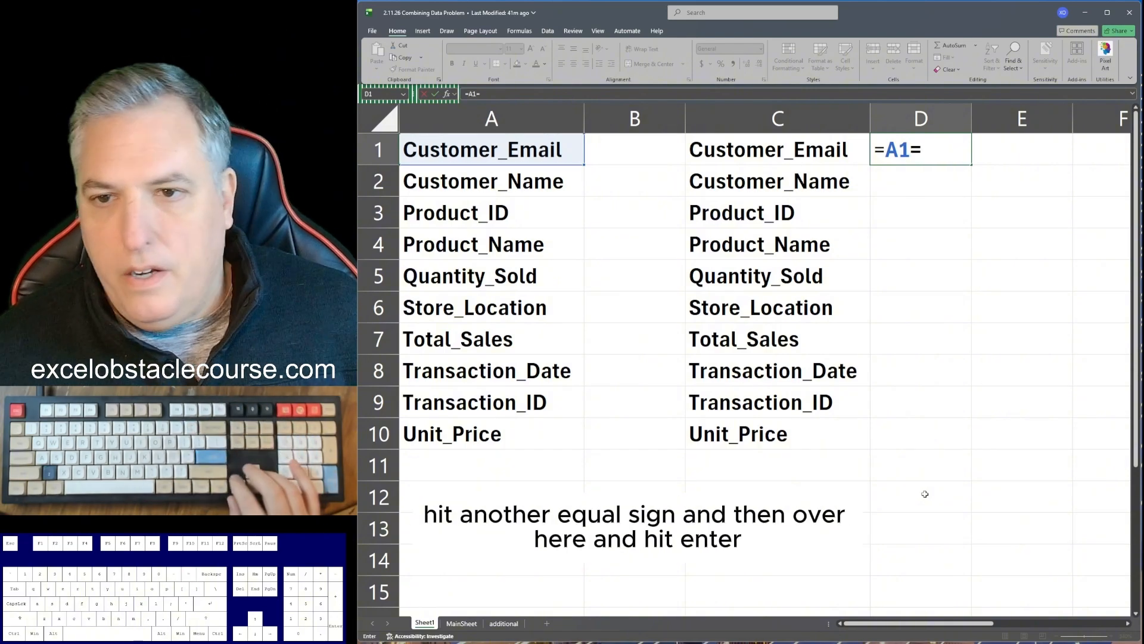
pyautogui.write('=')
pyautogui.press('Left')
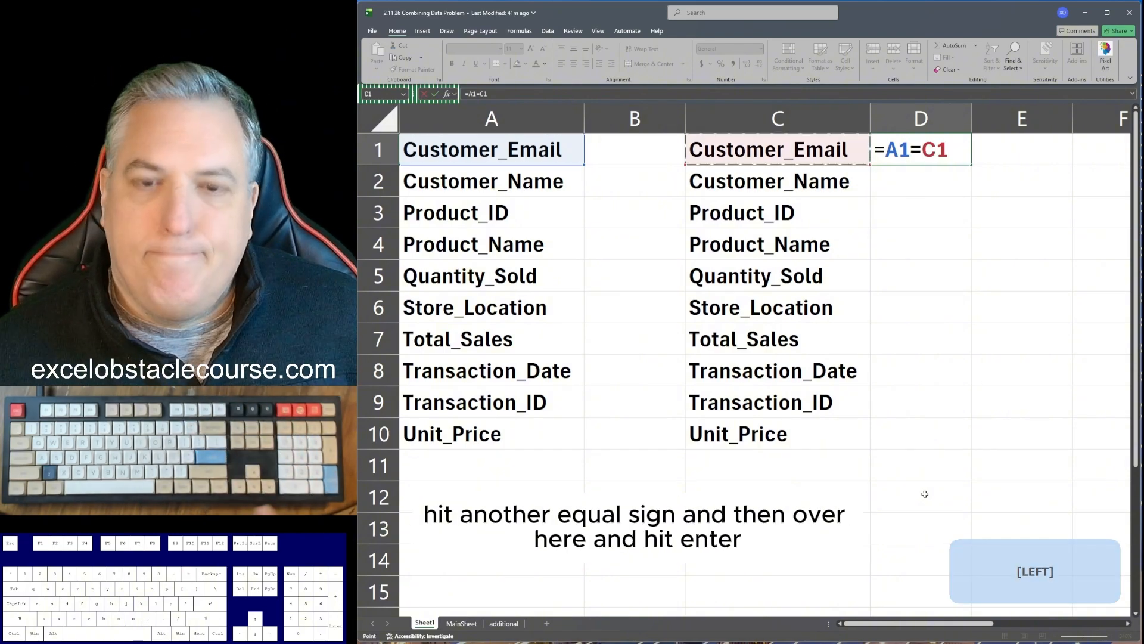
pyautogui.press('Return')
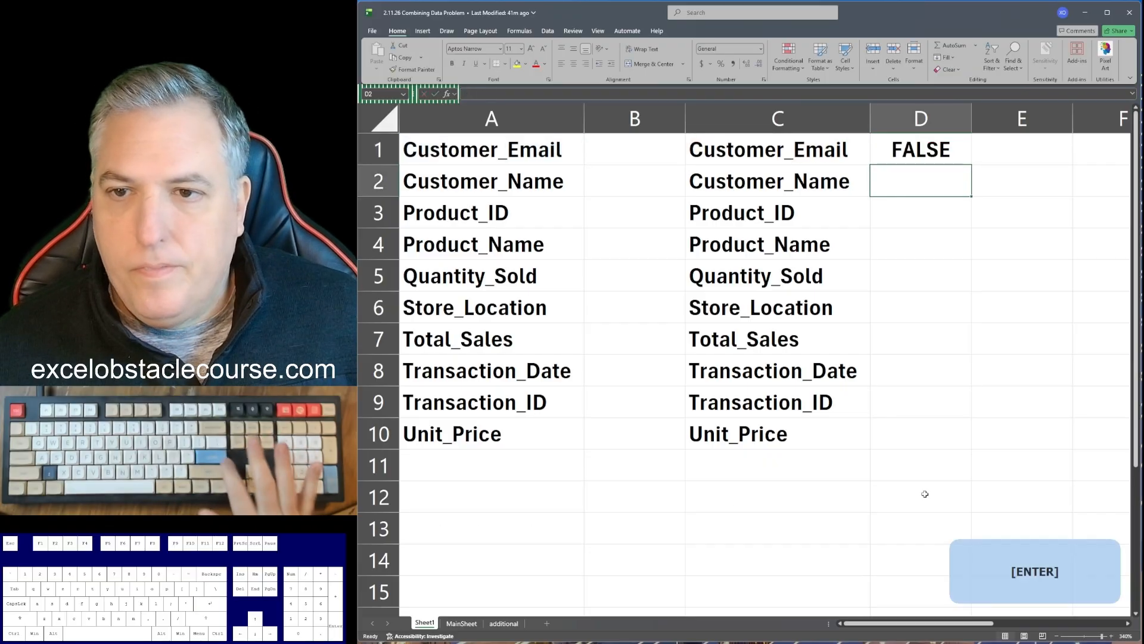
# - Fill the D1 comparison formula down column D through D10
pyautogui.hotkey('ctrl', 'd')
pyautogui.press('Down')
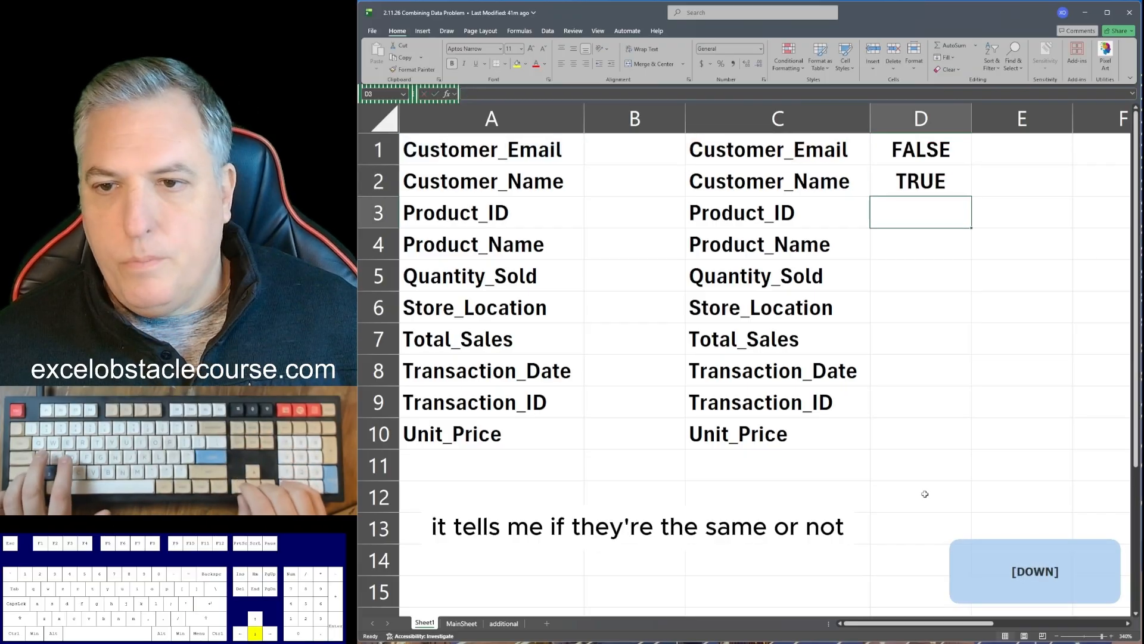
pyautogui.hotkey('ctrl', 'd')
pyautogui.press('Down')
pyautogui.hotkey('ctrl', 'd')
pyautogui.press('Down')
pyautogui.hotkey('ctrl', 'd')
pyautogui.press('Down')
pyautogui.hotkey('ctrl', 'd')
pyautogui.press('Down')
pyautogui.press('Down')
pyautogui.press('Down')
pyautogui.press('Down')
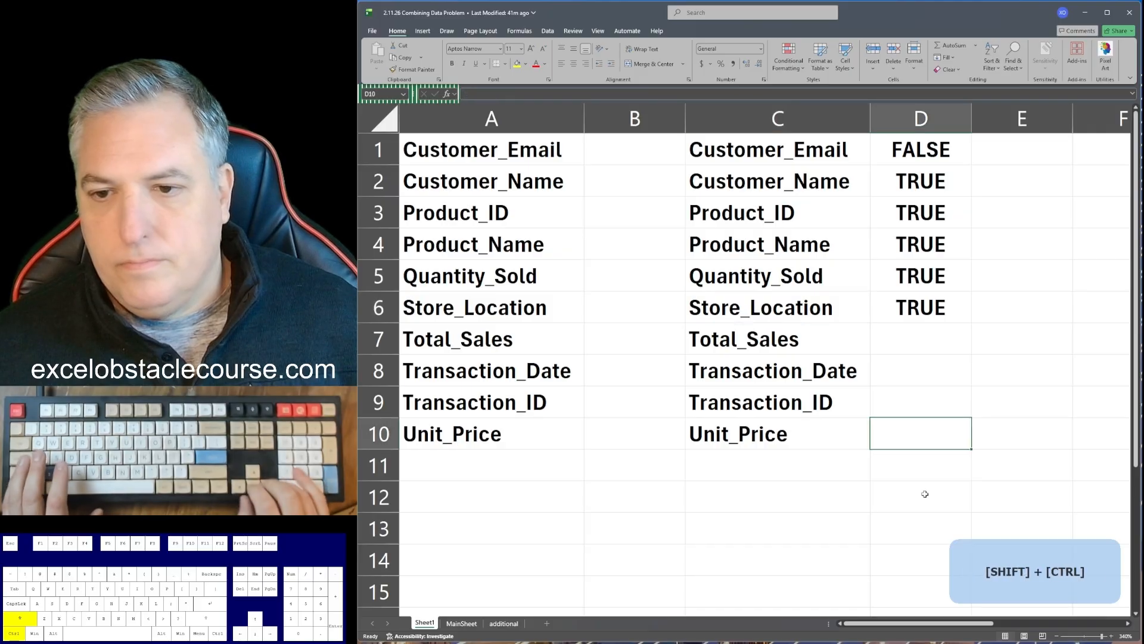
pyautogui.hotkey('ctrl', 'shift', 'Up')
pyautogui.hotkey('ctrl', 'd')
# - Enter the comparison formula =EXACT(A1,C1) in E1
pyautogui.hotkey('ctrl', 'Up')
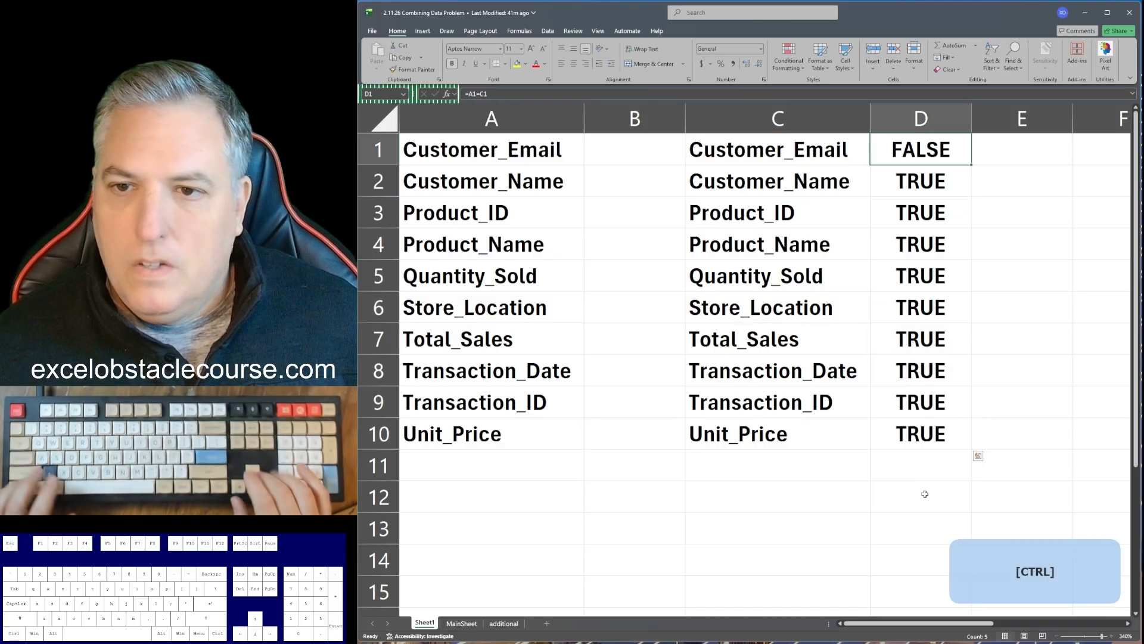
pyautogui.press('Right')
pyautogui.write('=exac')
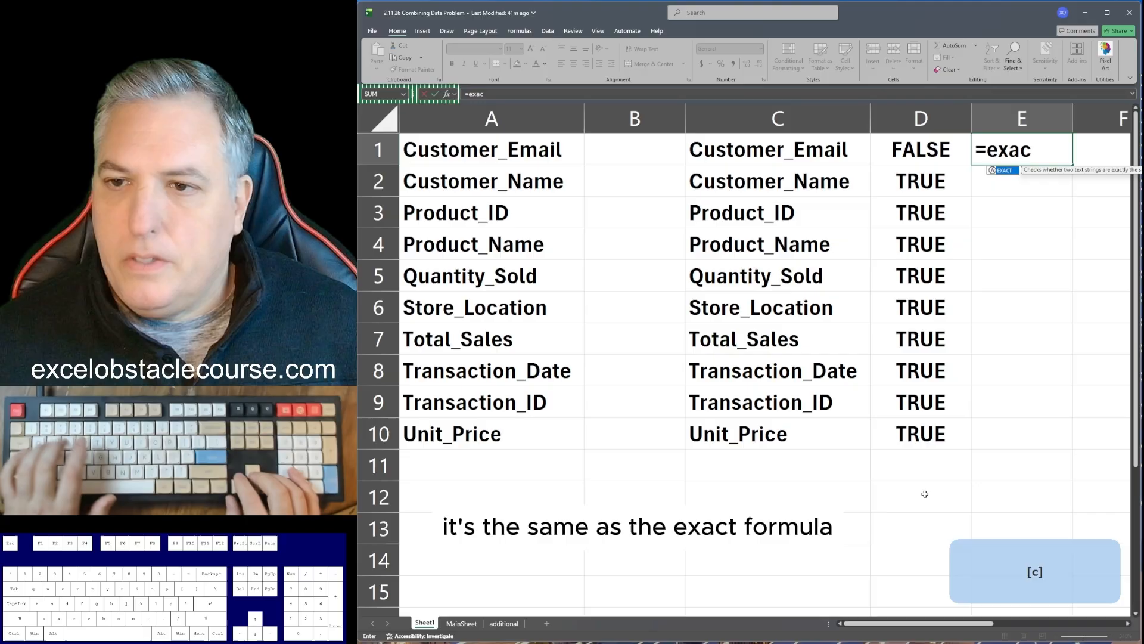
pyautogui.press('Tab')
pyautogui.hotkey('ctrl', 'Left')
pyautogui.hotkey('ctrl', 'Left')
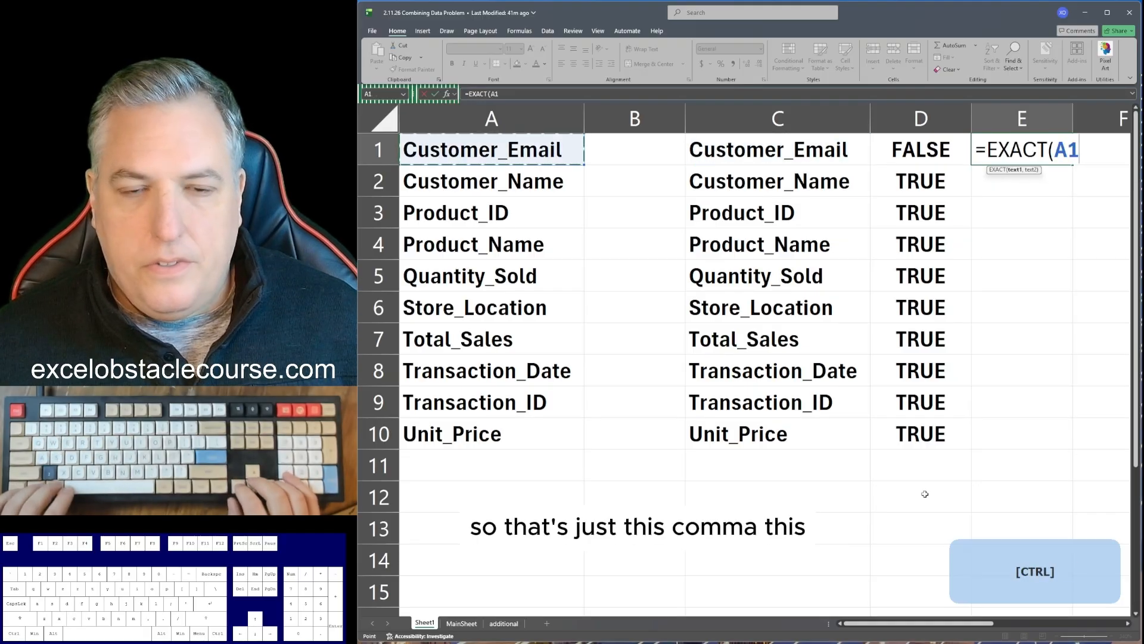
pyautogui.write(',')
pyautogui.hotkey('ctrl', 'Left')
pyautogui.press('Return')
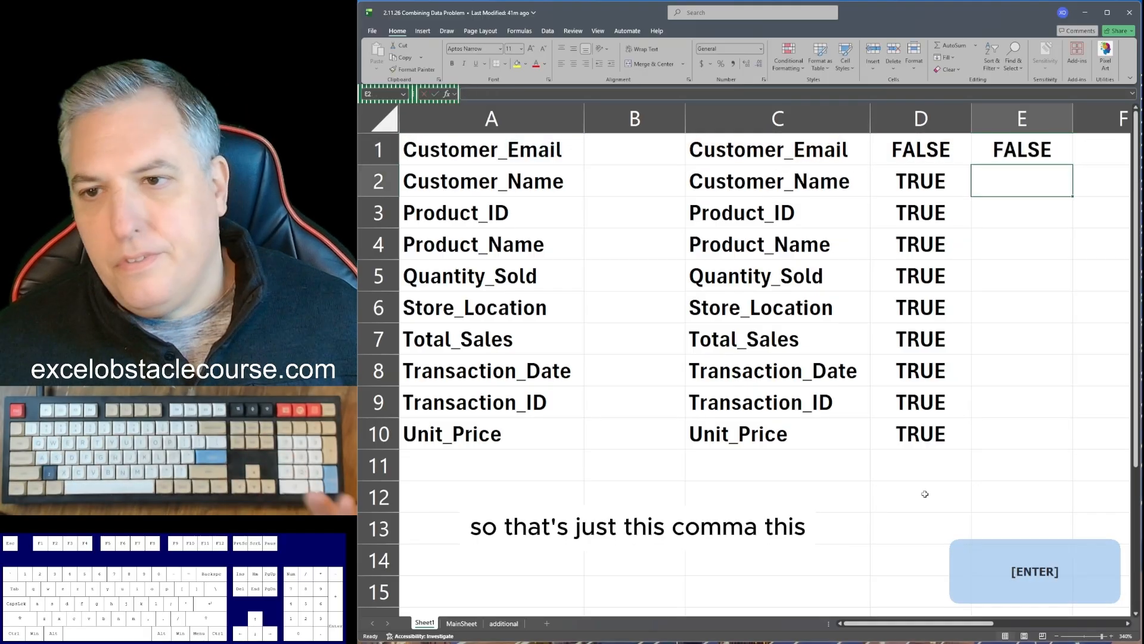
# - Fill the EXACT formula down column E through E10, and clear E1:E10 again
pyautogui.press('Left')
pyautogui.hotkey('ctrl', 'Down')
pyautogui.press('Right')
pyautogui.hotkey('ctrl', 'shift', 'Up')
pyautogui.hotkey('ctrl', 'd')
pyautogui.press('Delete')
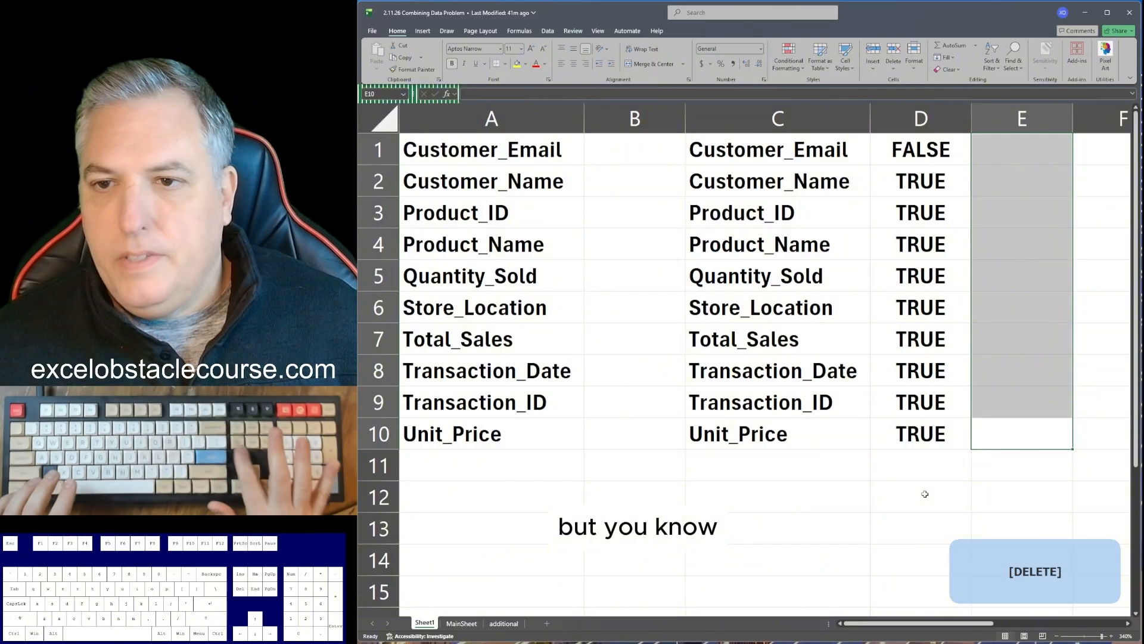
# - Clear the comparison formulas from D1:D10
pyautogui.press('Left')
pyautogui.hotkey('ctrl', 'shift', 'Down')
pyautogui.press('Delete')
pyautogui.press('Left')
pyautogui.press('Right')
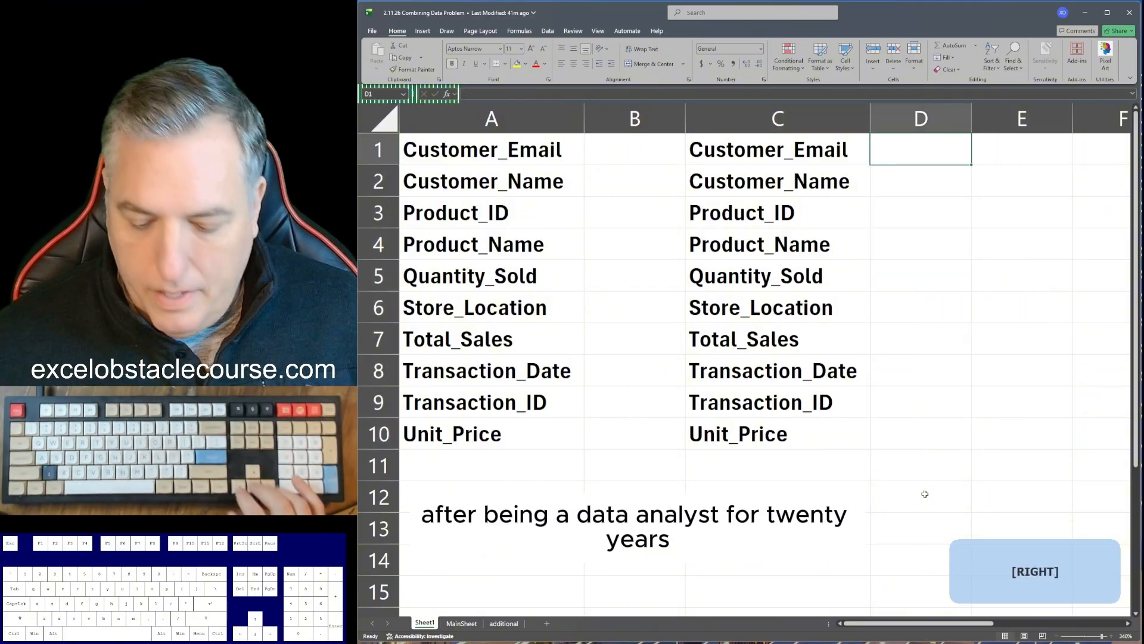
# - Enter the comparison formula =C1=A1 in D1
pyautogui.write('=')
pyautogui.press('Left')
pyautogui.write('=')
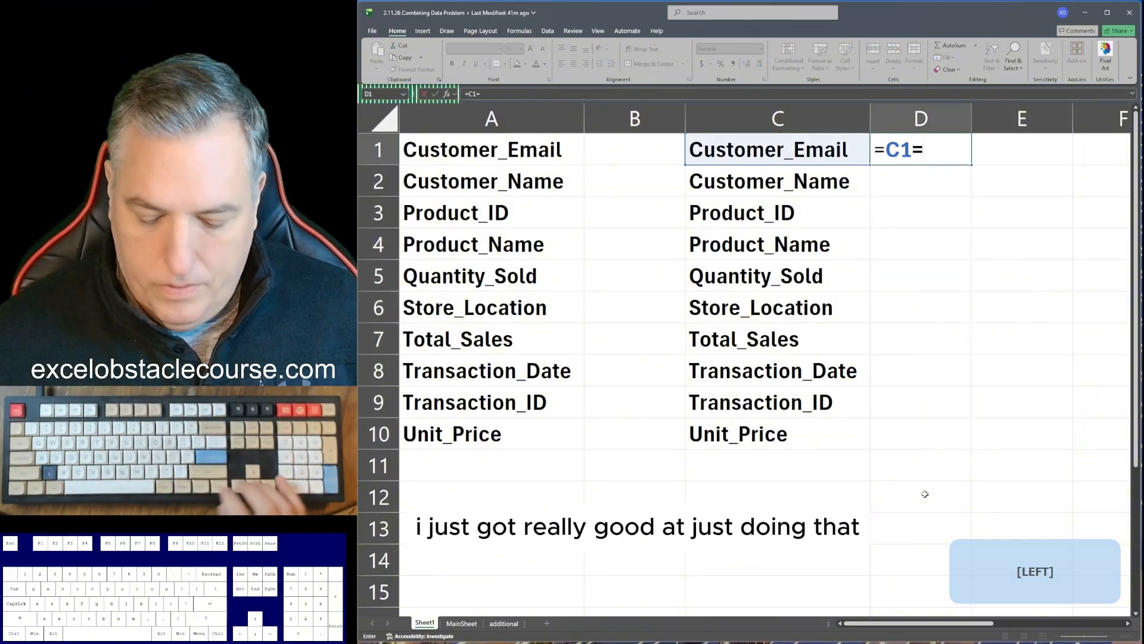
pyautogui.hotkey('ctrl', 'Left')
pyautogui.hotkey('ctrl', 'Left')
pyautogui.press('Return')
# - Fill the =C1=A1 comparison down column D through D10
pyautogui.press('Left')
pyautogui.hotkey('ctrl', 'Down')
pyautogui.press('Right')
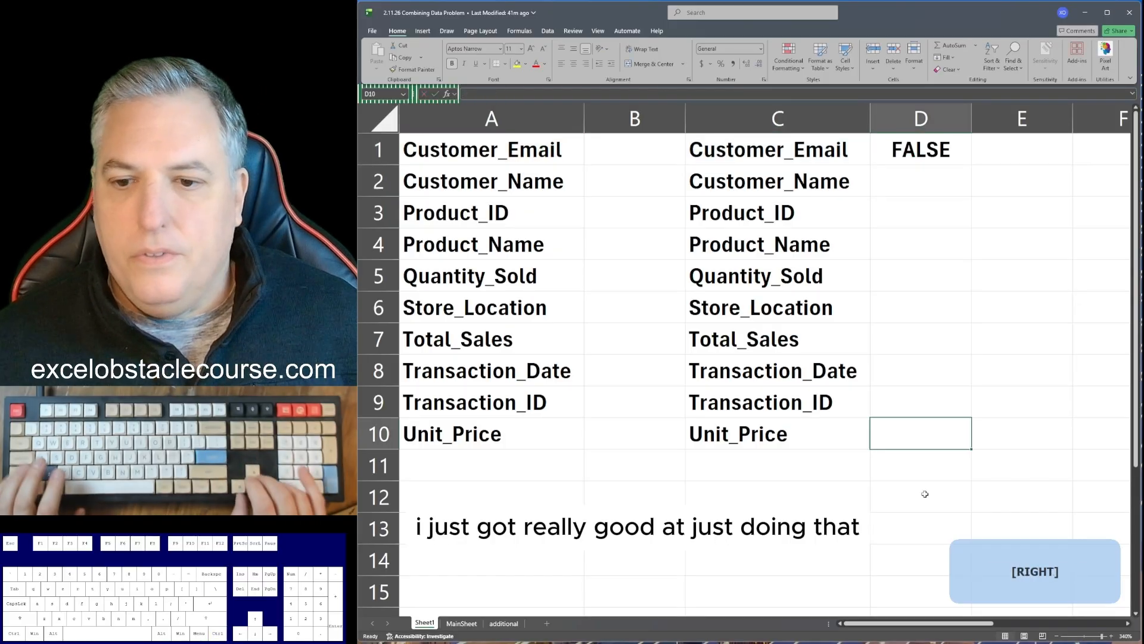
pyautogui.hotkey('ctrl', 'shift', 'Up')
pyautogui.hotkey('ctrl', 'd')
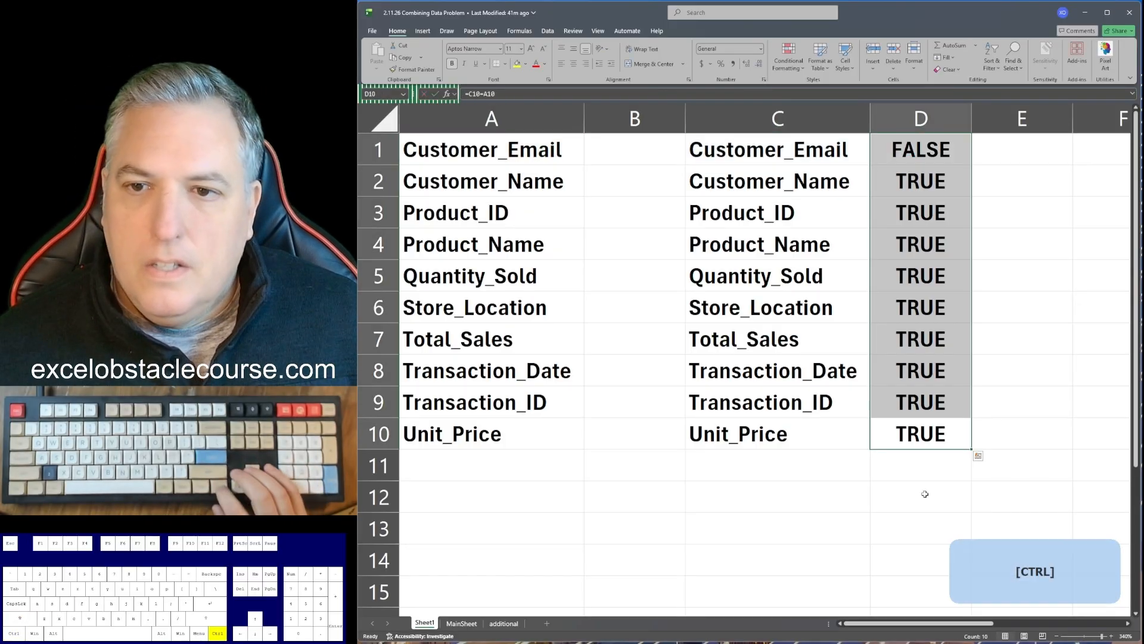
# - Examine the Customer_Email entries in A1 and C1, checking the text of A1 for hidden trailing spaces
pyautogui.hotkey('ctrl', 'Up')
pyautogui.press('Left')
pyautogui.press('Left')
pyautogui.press('Left')
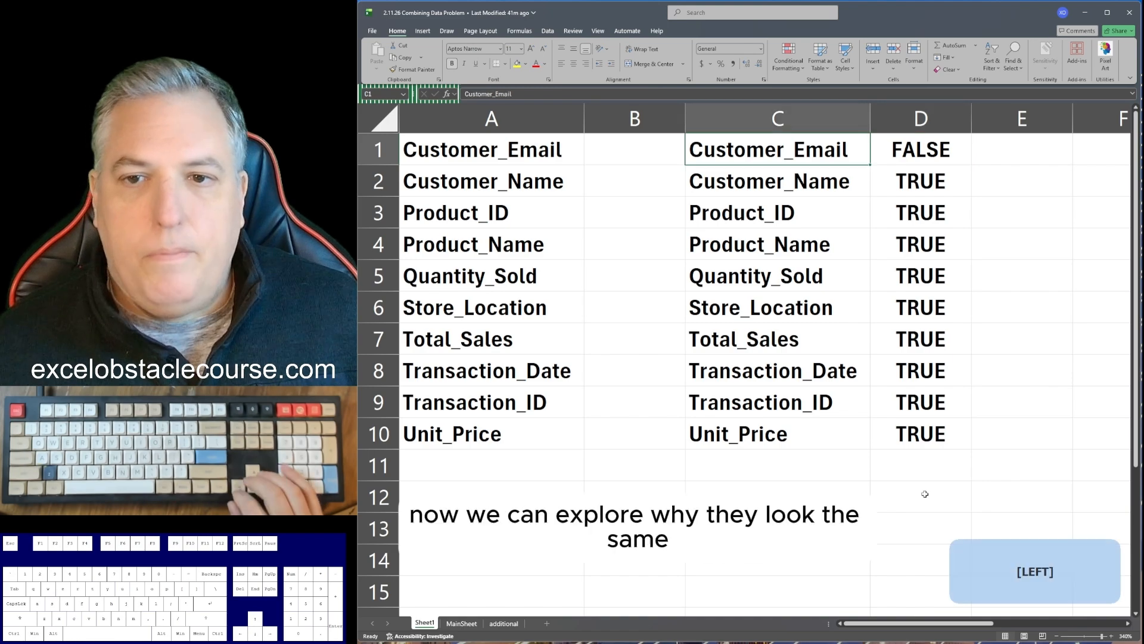
pyautogui.press('Right')
pyautogui.press('Right')
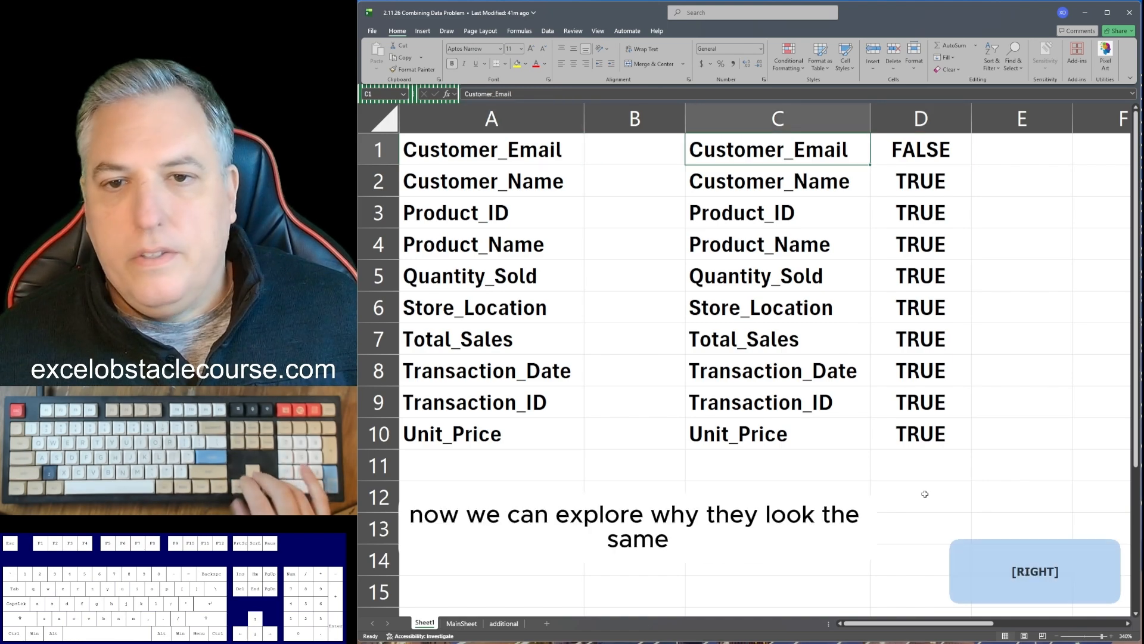
pyautogui.press('Left')
pyautogui.press('Left')
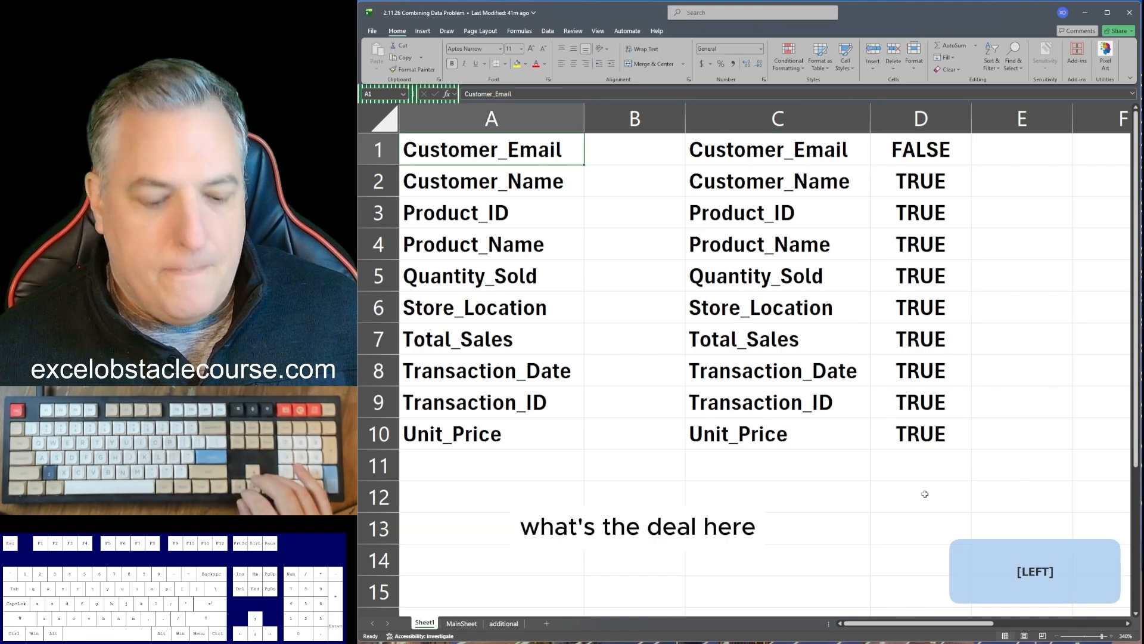
pyautogui.press('Right')
pyautogui.press('Right')
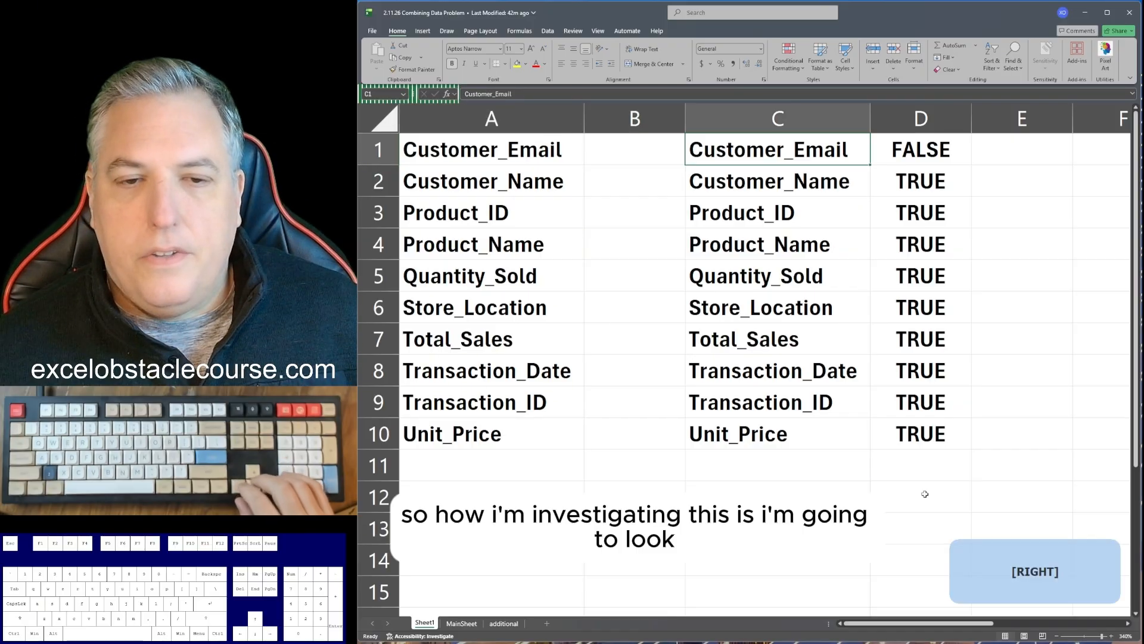
pyautogui.press('Left')
pyautogui.press('Left')
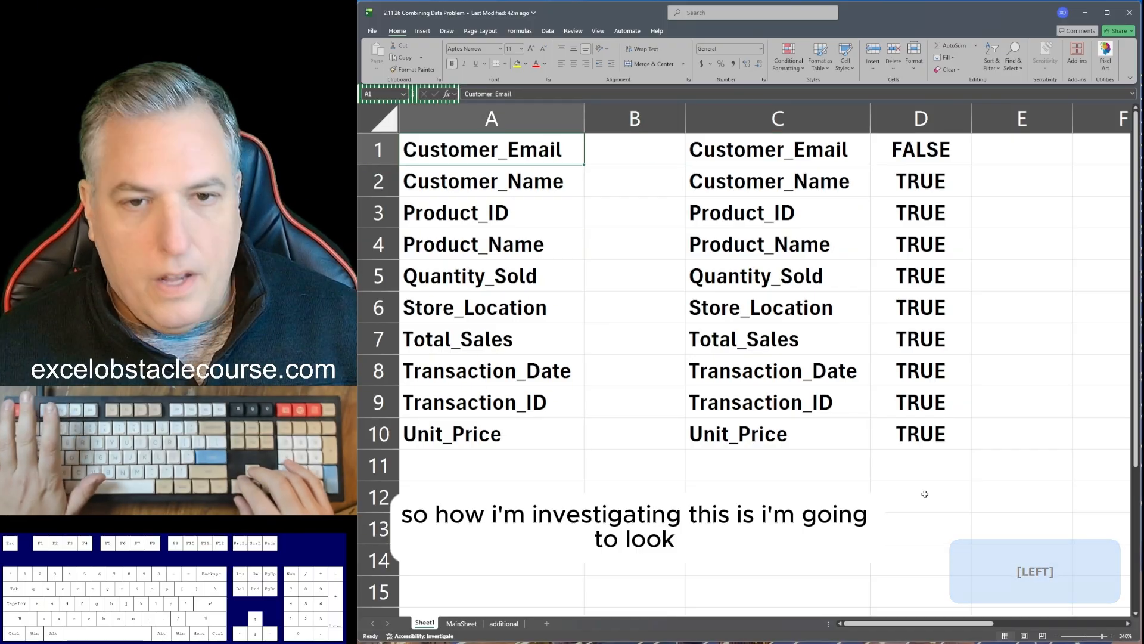
pyautogui.press('F2')
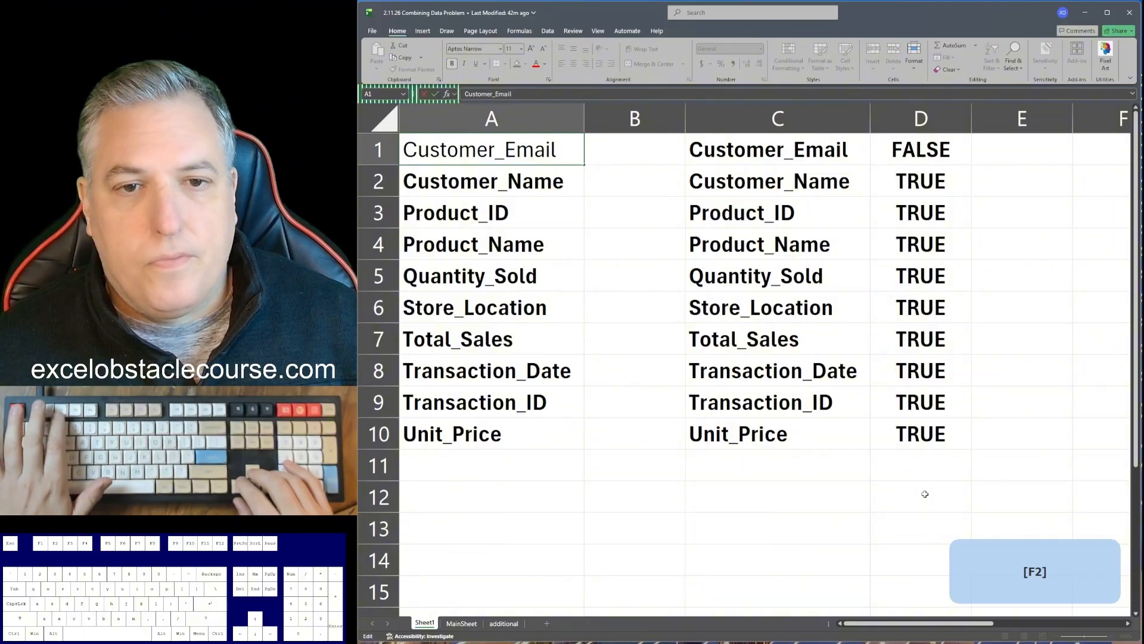
pyautogui.press('Left')
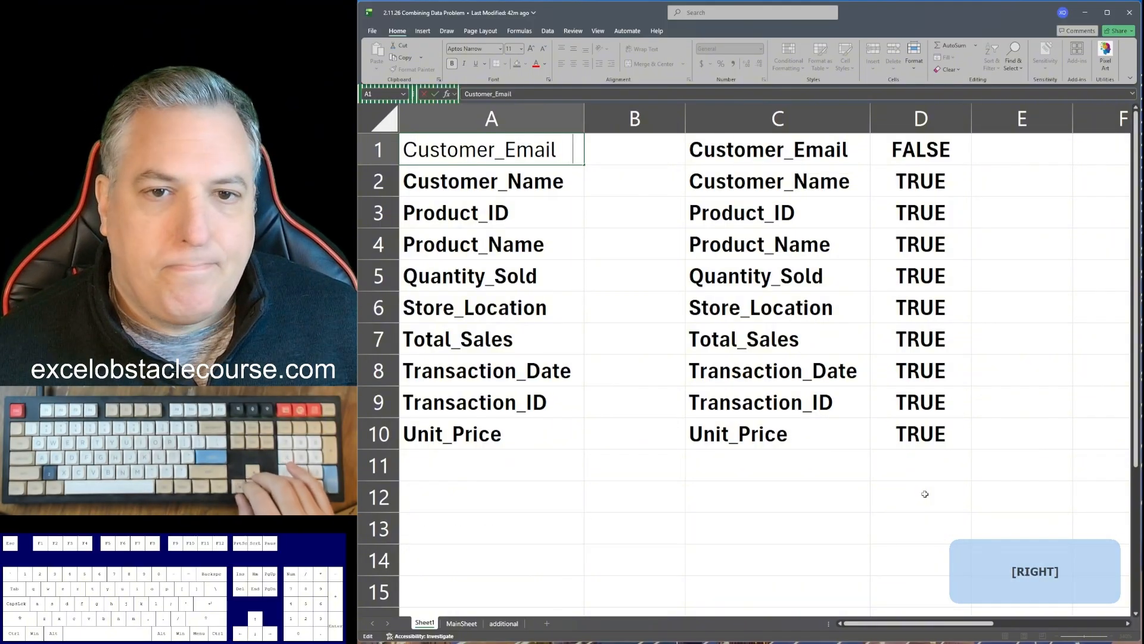
pyautogui.press('Up')
pyautogui.press('Right')
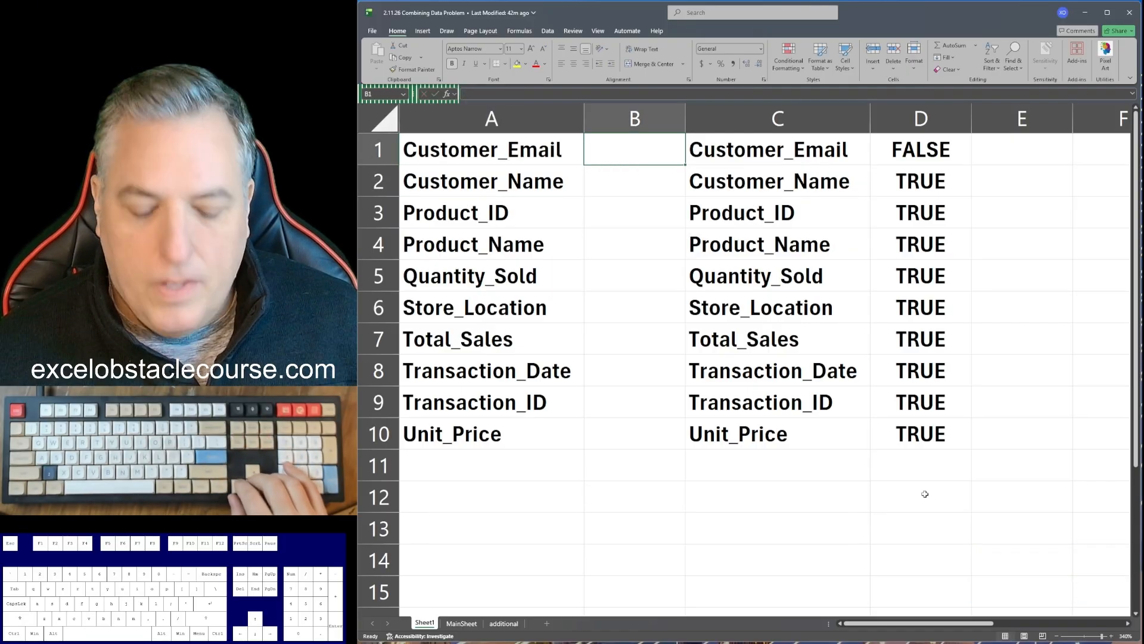
# - Copy the Customer_Email entry from A1 over the one in C1
pyautogui.press('Left')
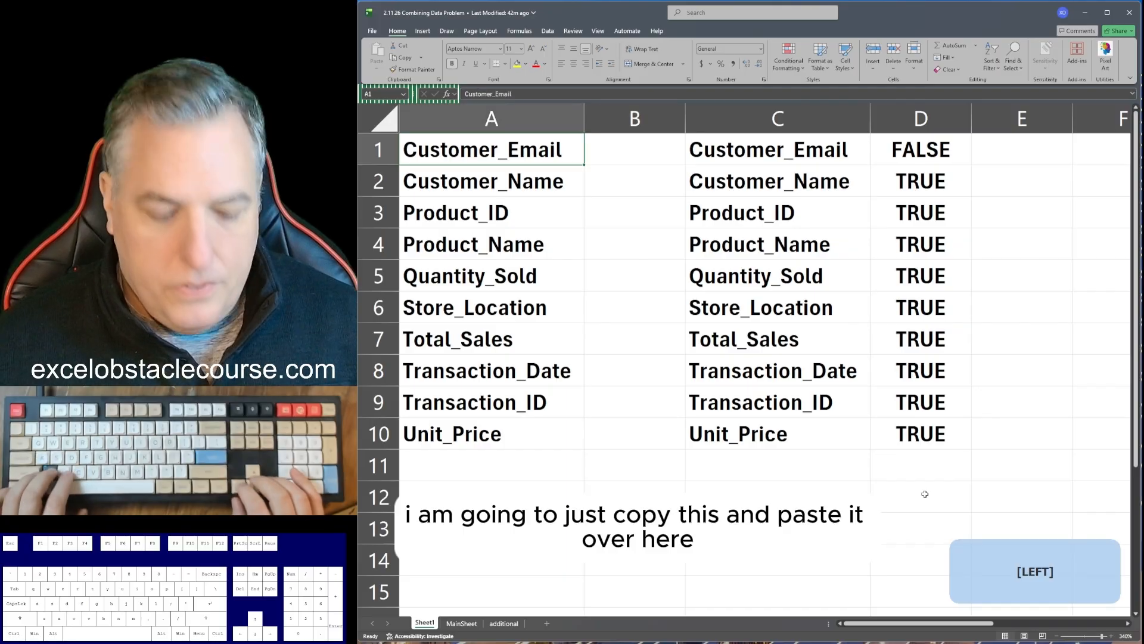
pyautogui.hotkey('ctrl', 'c')
pyautogui.press('Right')
pyautogui.hotkey('ctrl', 'v')
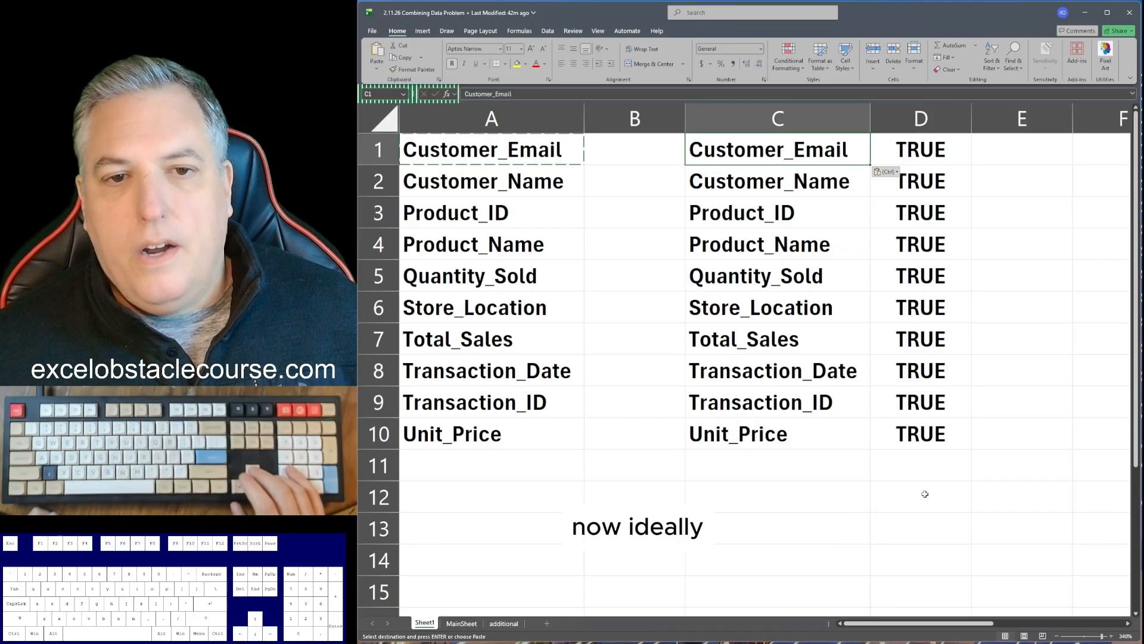
# - Enter =TRIM(C1) in C12 to strip extra spaces from the Customer_Email header
pyautogui.press('Left')
pyautogui.press('Right')
pyautogui.hotkey('ctrl', 'Down')
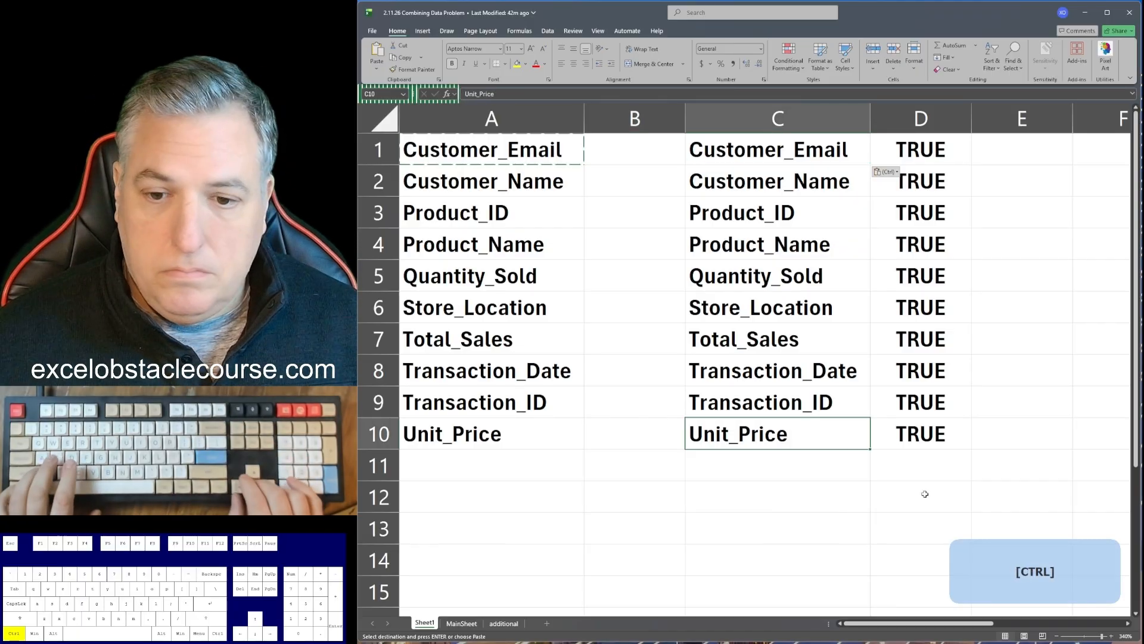
pyautogui.press('Down')
pyautogui.press('Down')
pyautogui.write('=trim(')
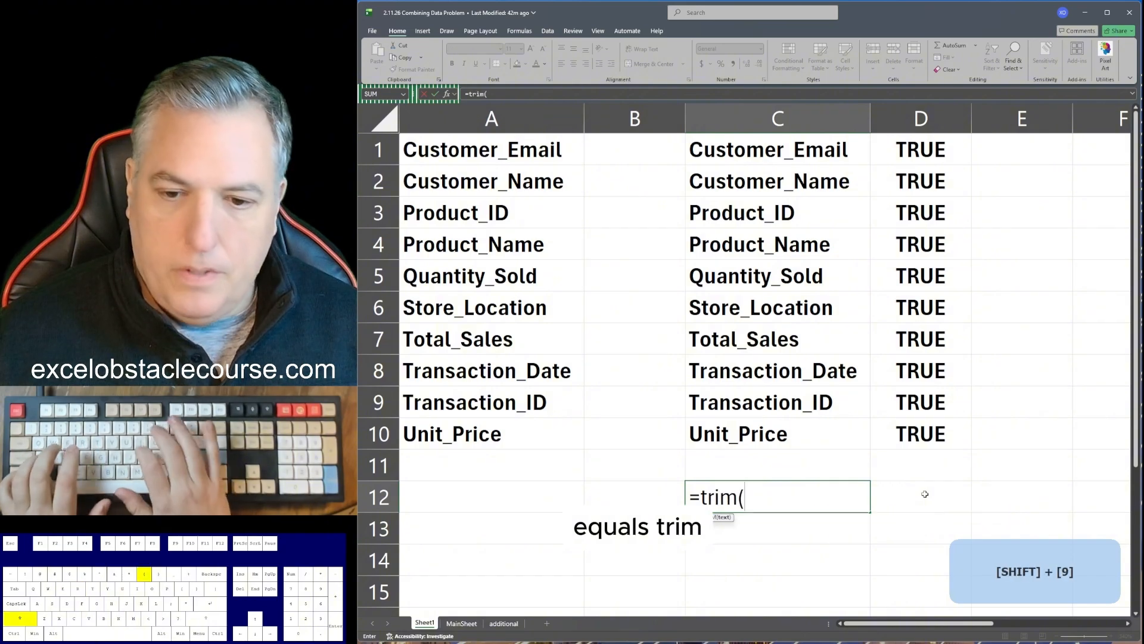
pyautogui.hotkey('ctrl', 'Up')
pyautogui.hotkey('ctrl', 'Up')
pyautogui.press('Return')
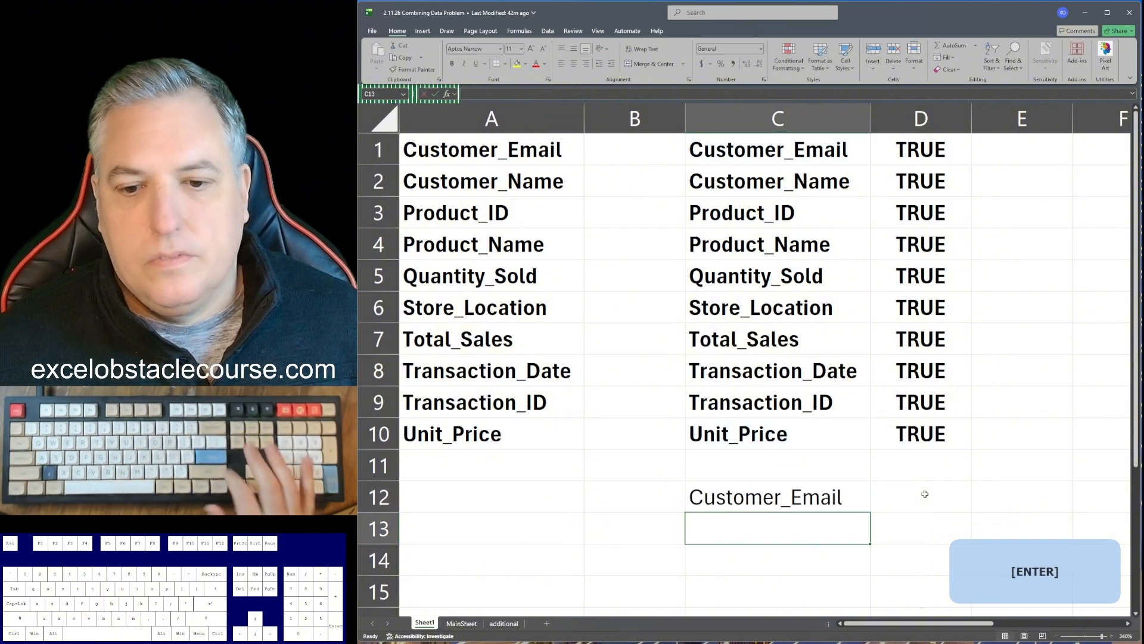
# - Convert the TRIM formula in C12 to a plain value and check its text for trailing spaces
pyautogui.press('Up')
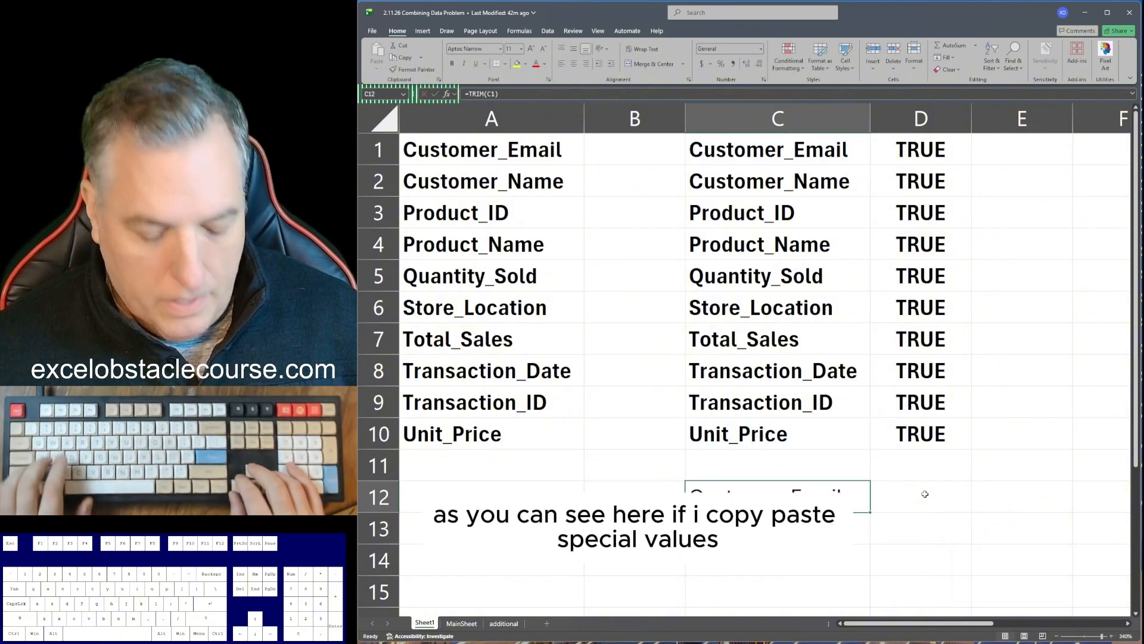
pyautogui.hotkey('ctrl', 'c')
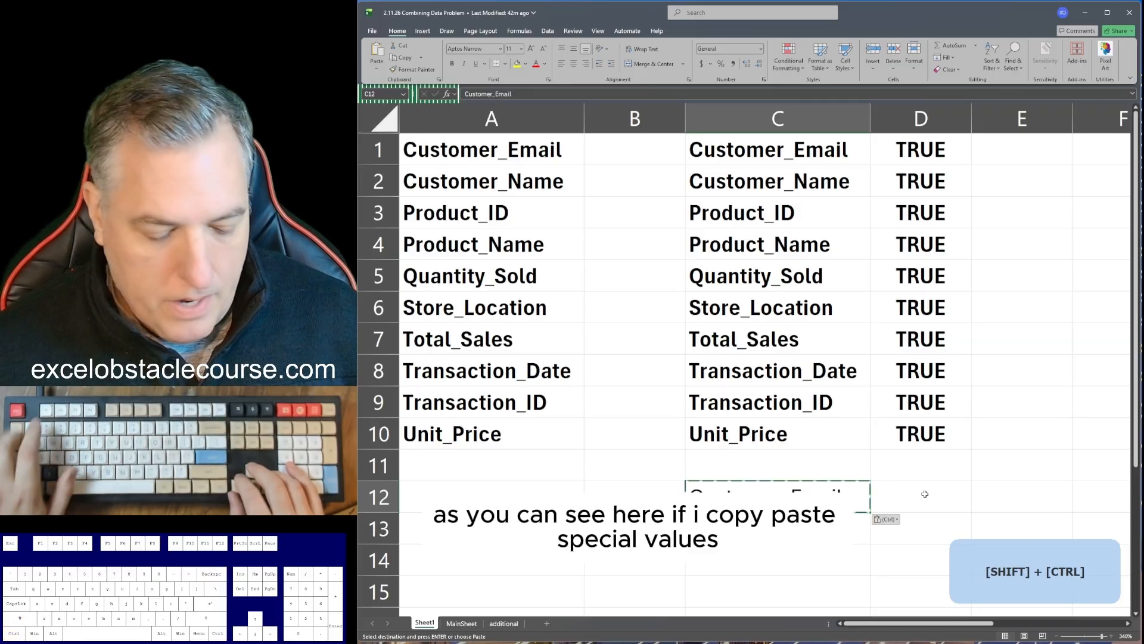
pyautogui.hotkey('ctrl', 'shift', 'v')
pyautogui.press('F2')
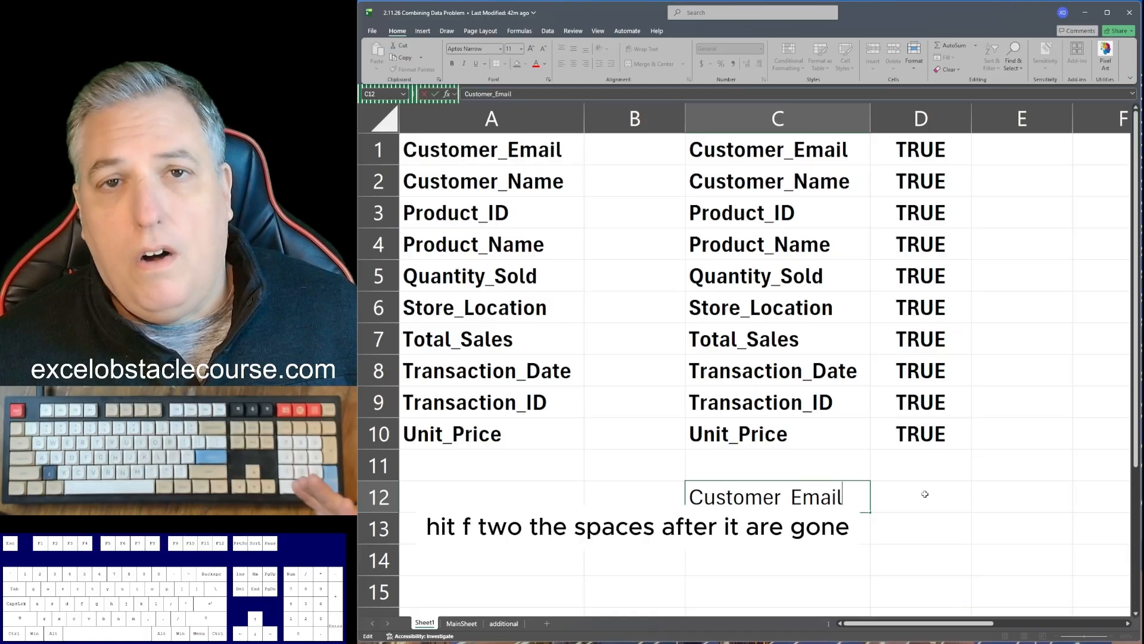
pyautogui.press('Return')
pyautogui.press('Up')
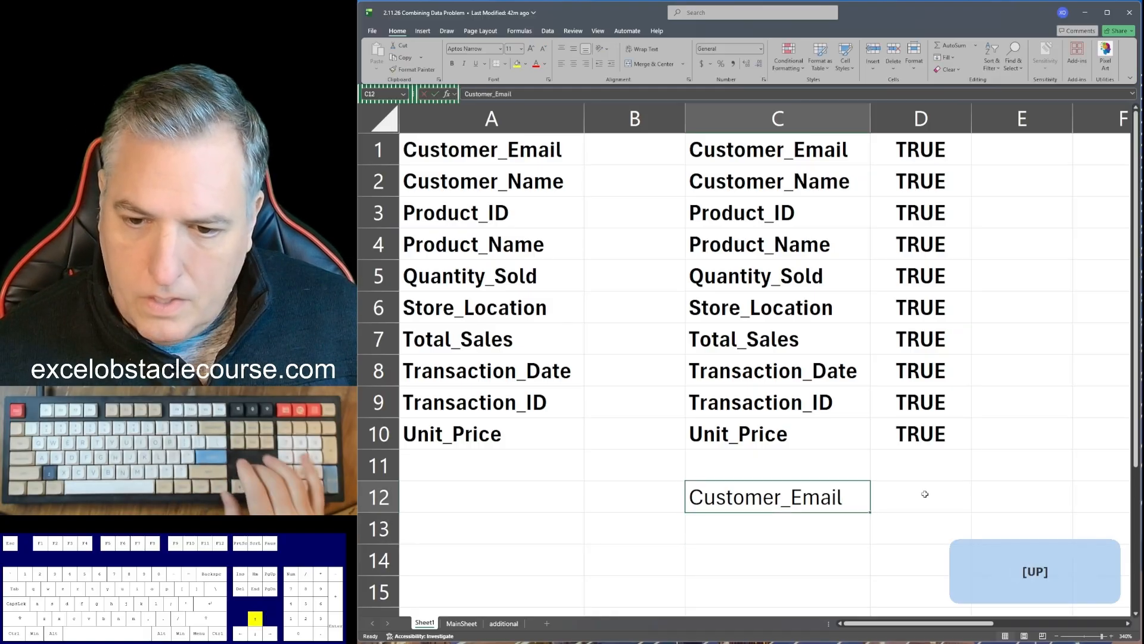
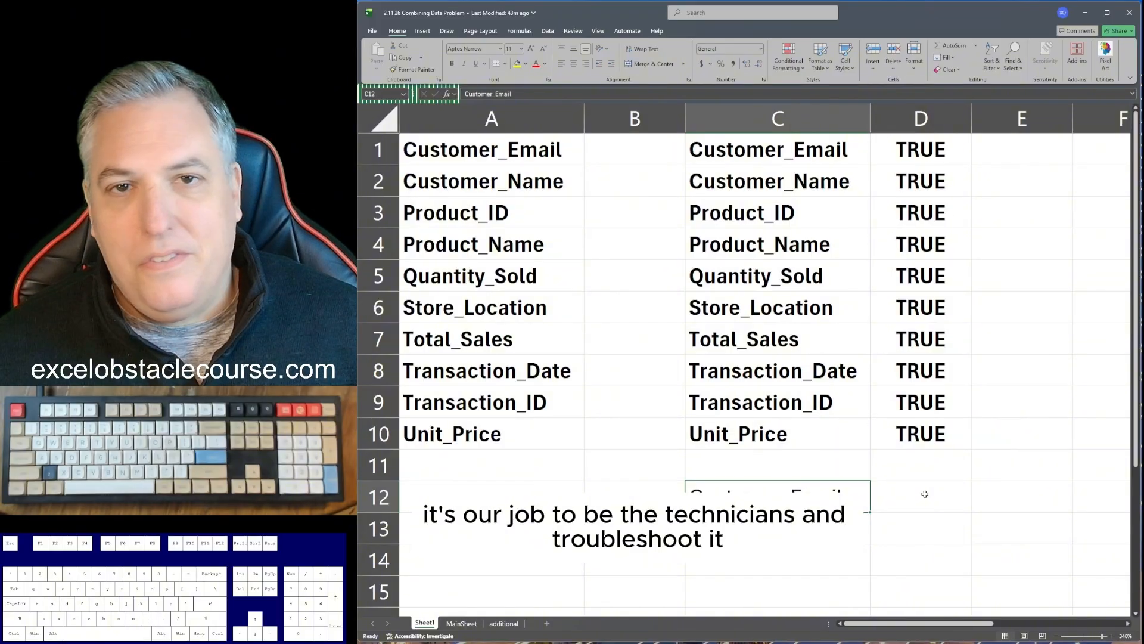
# - Delete the trimmed header text from C12 and return to C1
pyautogui.press('Delete')
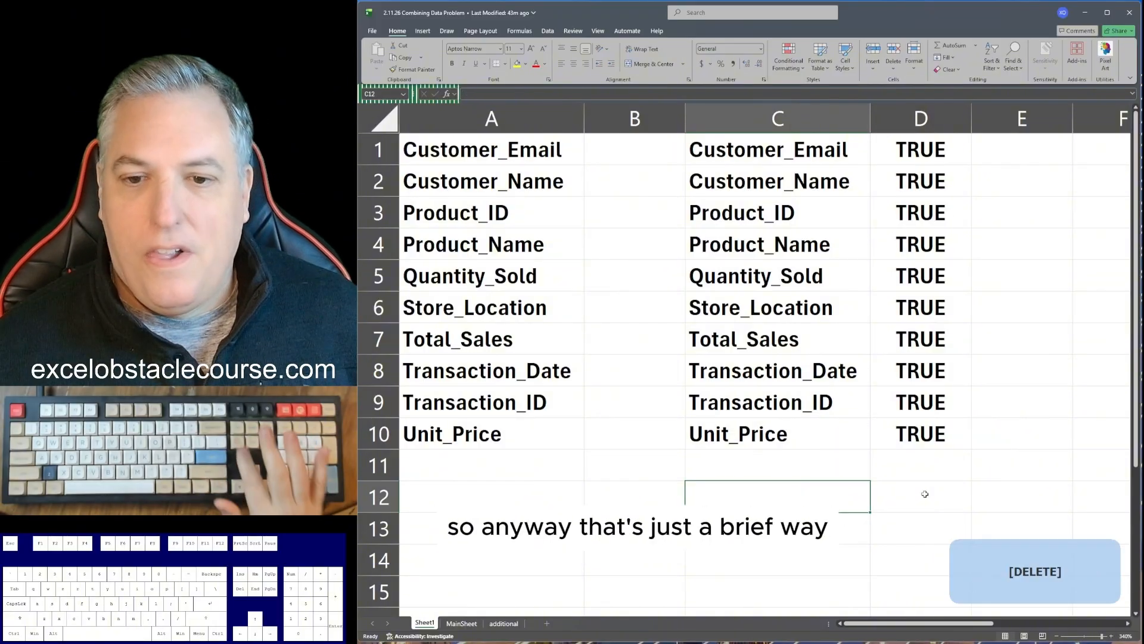
pyautogui.hotkey('ctrl', 'Up')
pyautogui.hotkey('ctrl', 'Up')
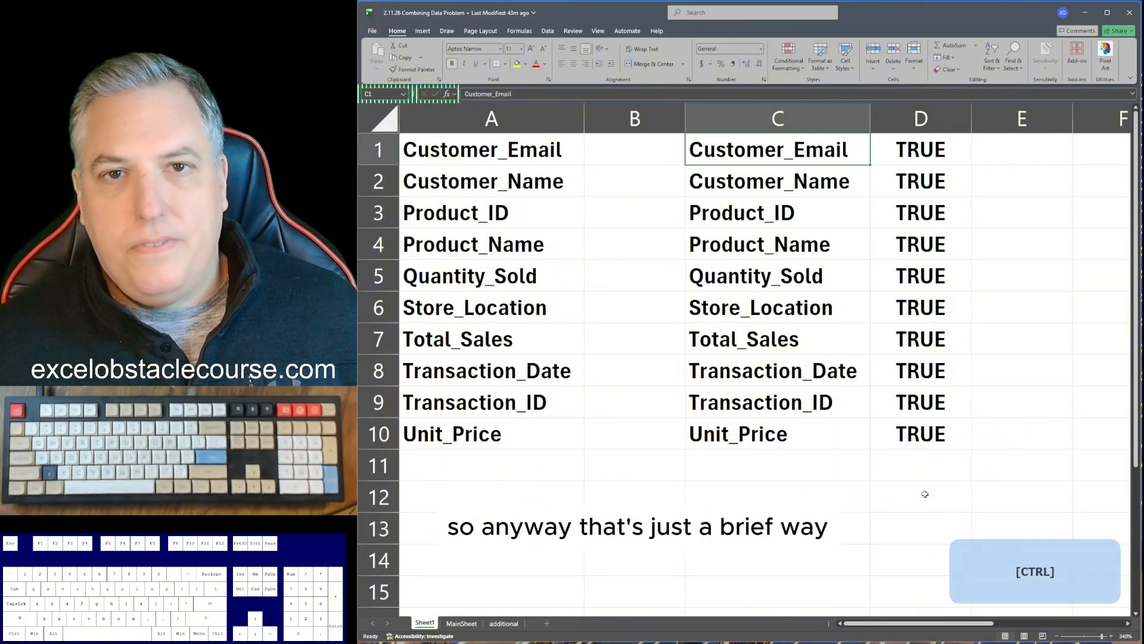
# - Examine the header rows of the additional sheet and MainSheet against the header lists on Sheet1
pyautogui.hotkey('ctrl', 'pagedown')
pyautogui.hotkey('ctrl', 'pagedown')
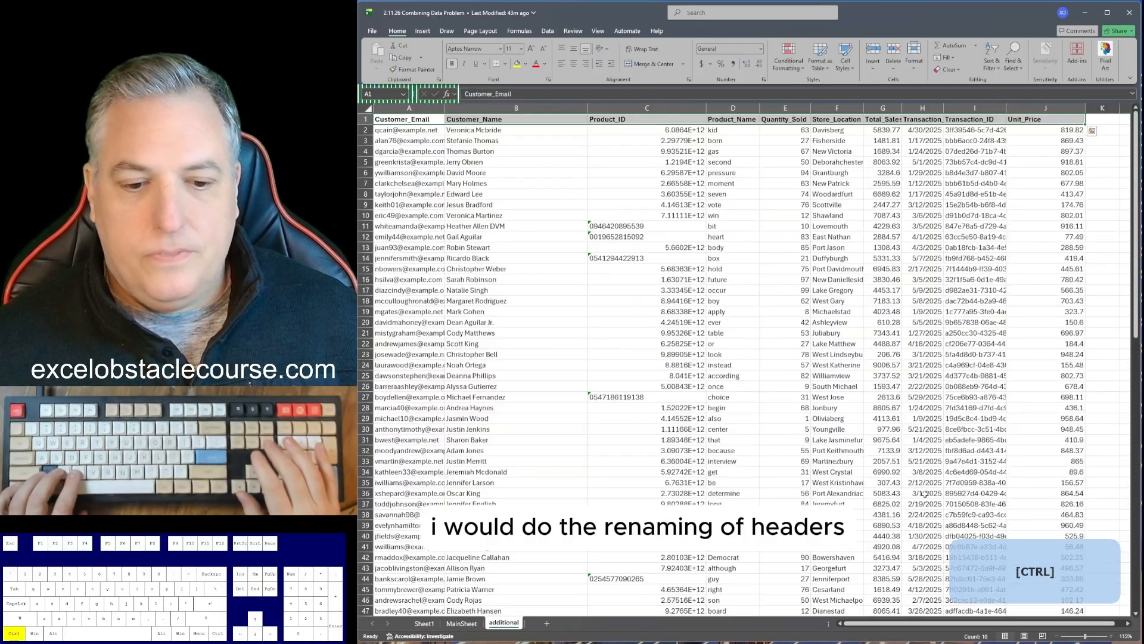
pyautogui.hotkey('ctrl', 'pageup')
pyautogui.hotkey('ctrl', 'pageup')
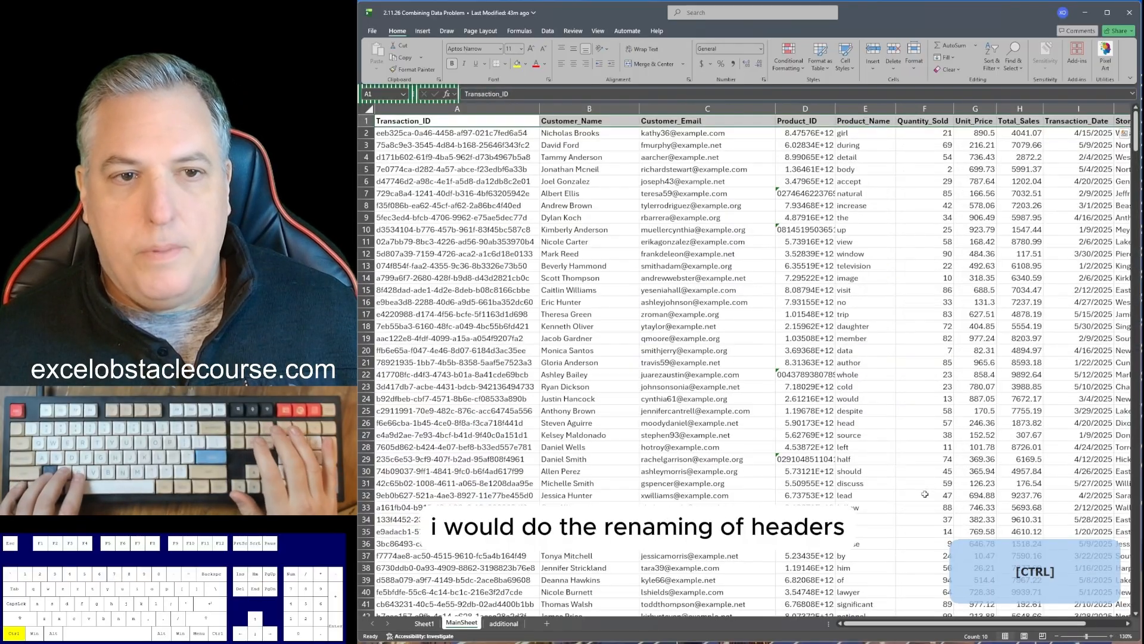
pyautogui.hotkey('ctrl', 'pagedown')
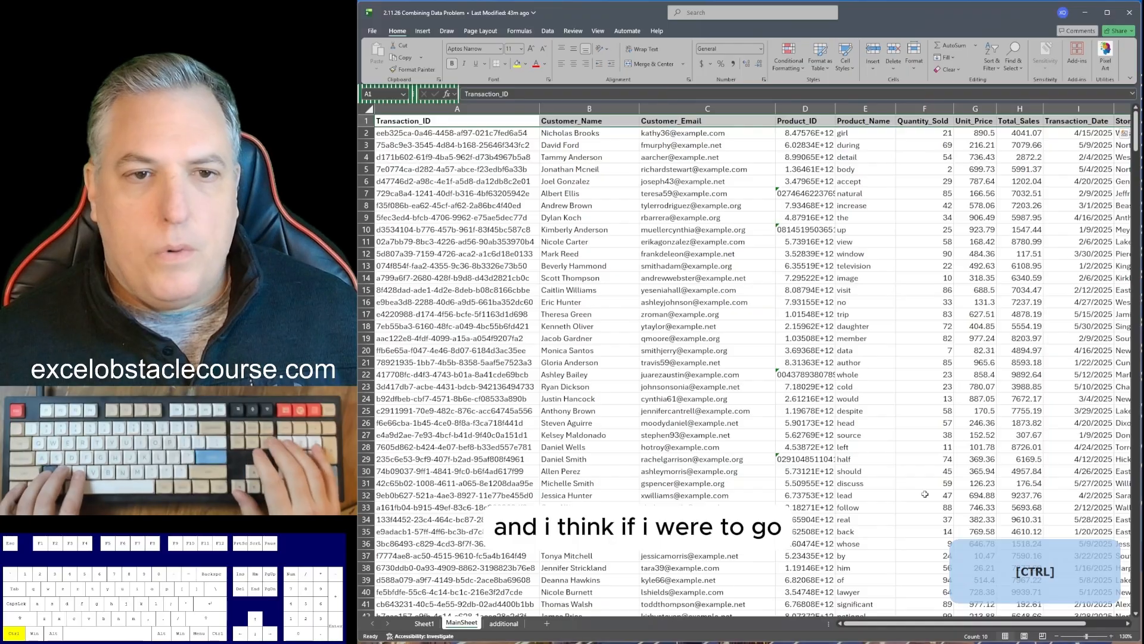
pyautogui.hotkey('ctrl', 'pageup')
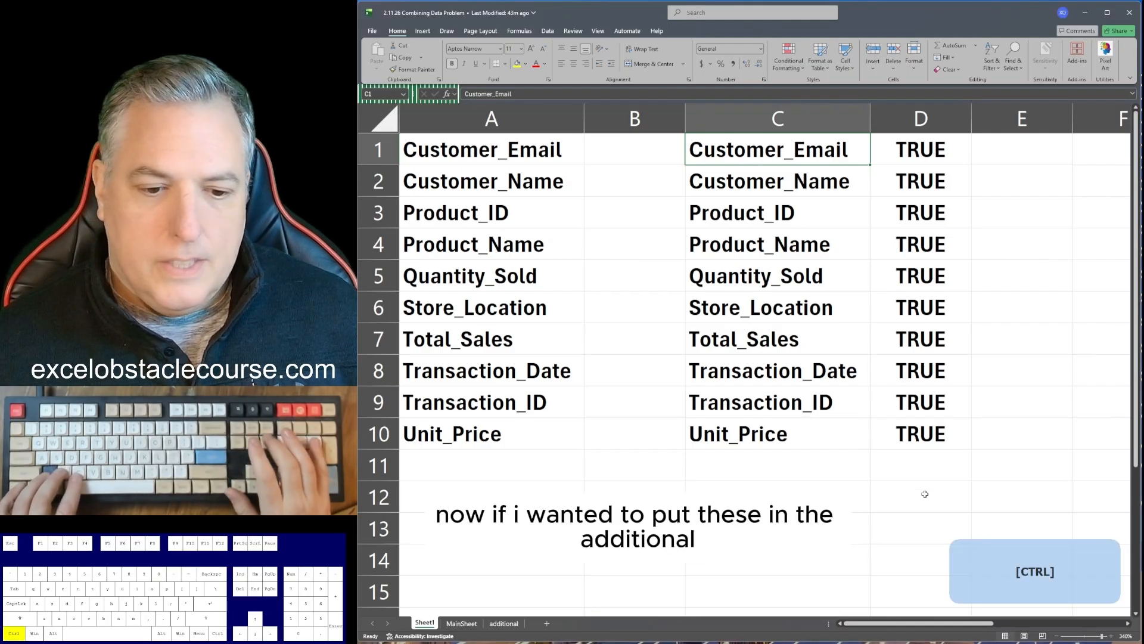
pyautogui.hotkey('ctrl', 'pagedown')
pyautogui.hotkey('ctrl', 'pagedown')
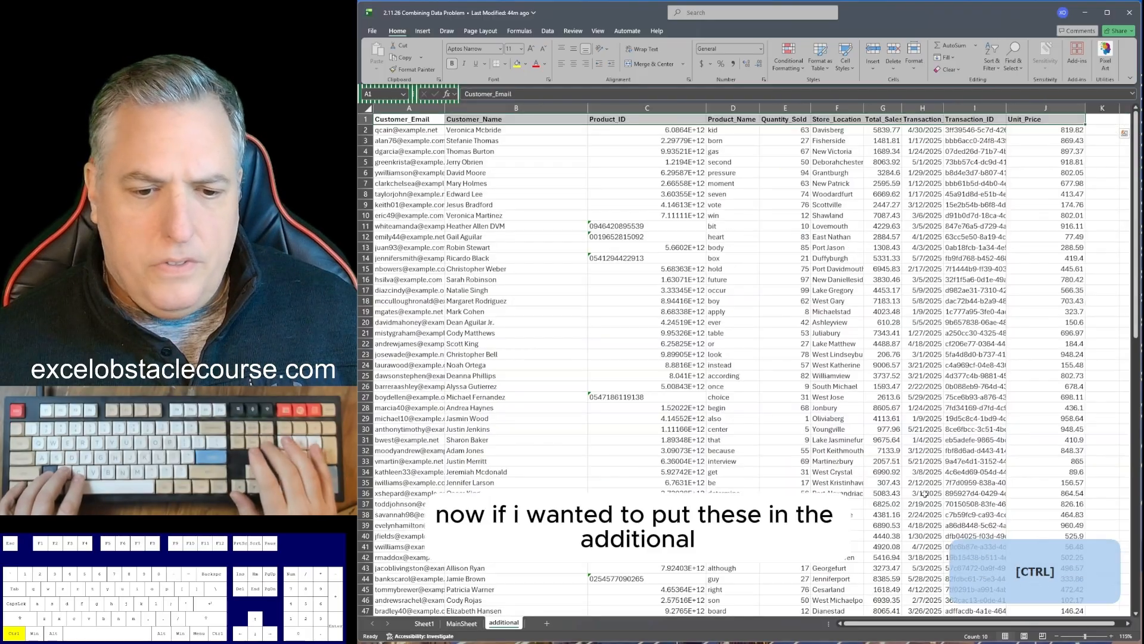
# - Change the header in A2 of Sheet1 to CustomerName by removing its underscore
pyautogui.press('Up')
pyautogui.hotkey('ctrl', 'pageup')
pyautogui.press('F2')
pyautogui.press('Left')
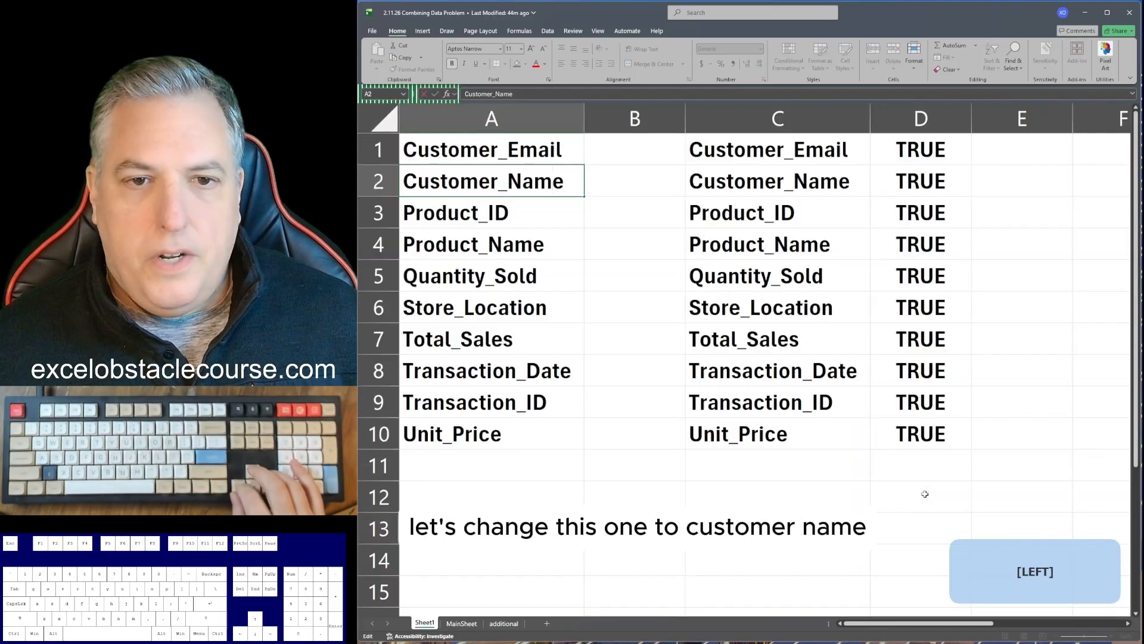
pyautogui.press('BackSpace')
pyautogui.press('Return')
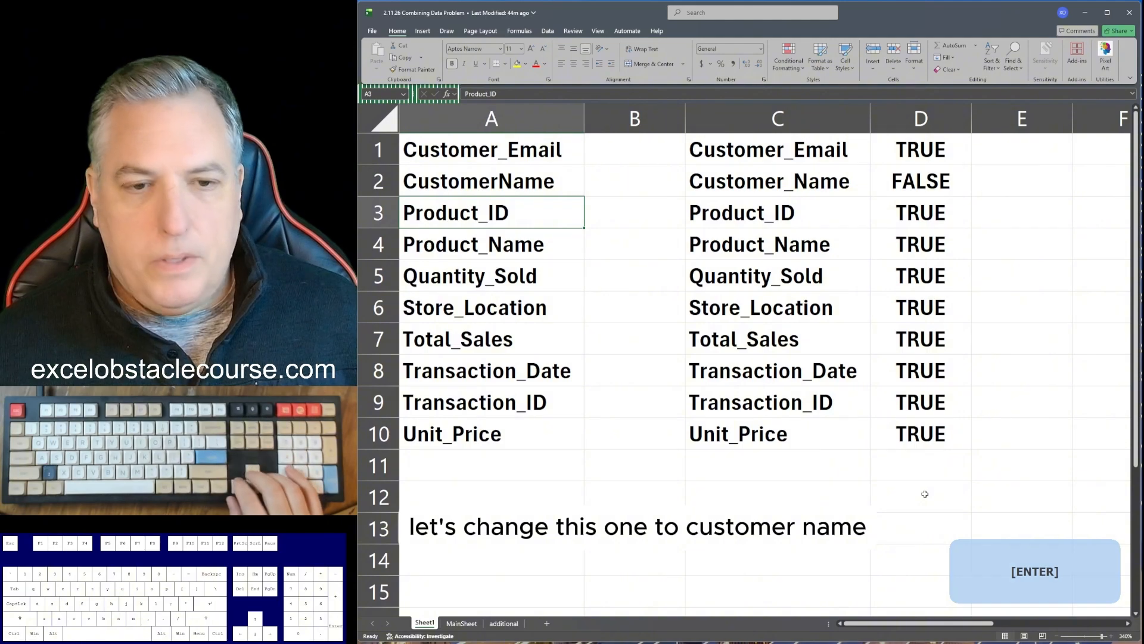
pyautogui.press('F2')
pyautogui.press('Left')
pyautogui.press('Right')
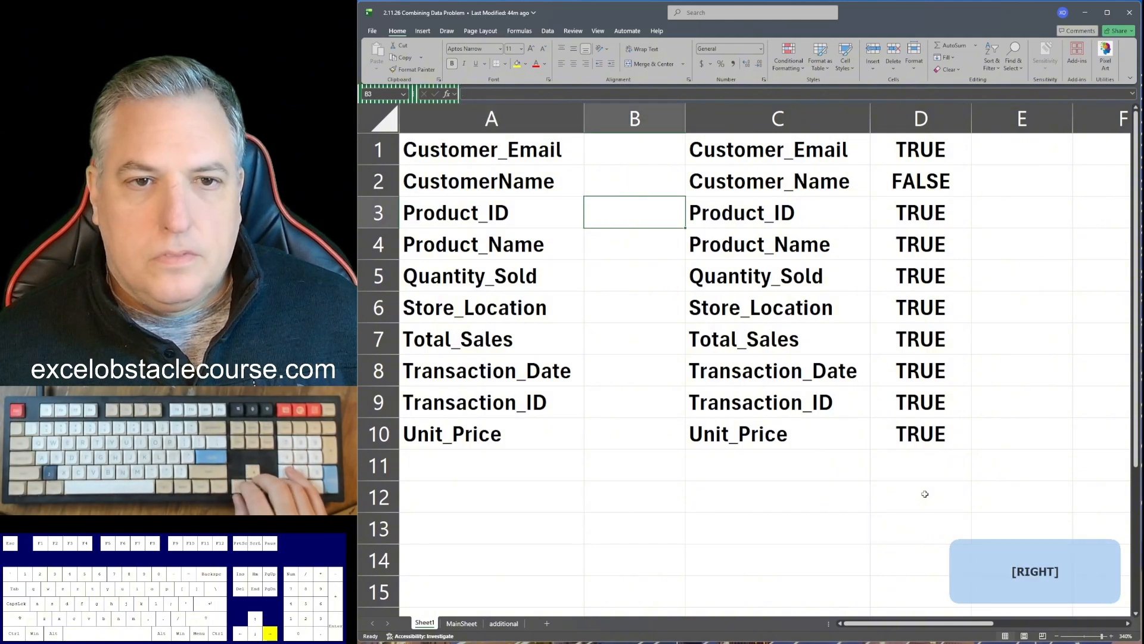
pyautogui.press('Right')
pyautogui.press('Left')
pyautogui.press('Left')
pyautogui.press('F3')
pyautogui.press('Left')
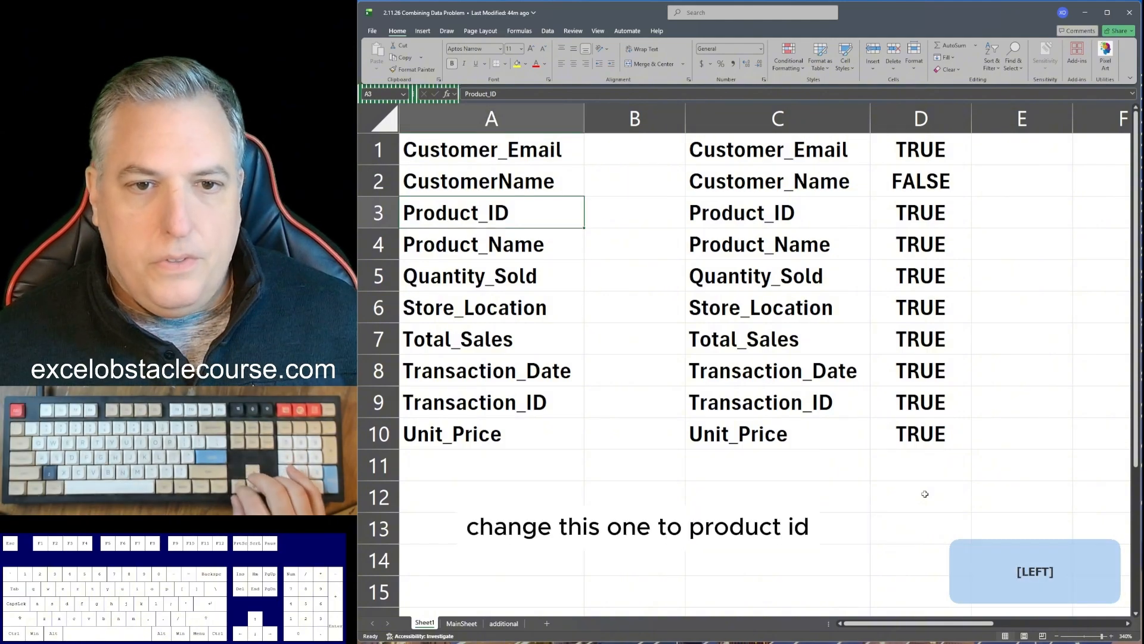
pyautogui.press('Right')
pyautogui.press('Right')
pyautogui.press('Left')
pyautogui.press('Left')
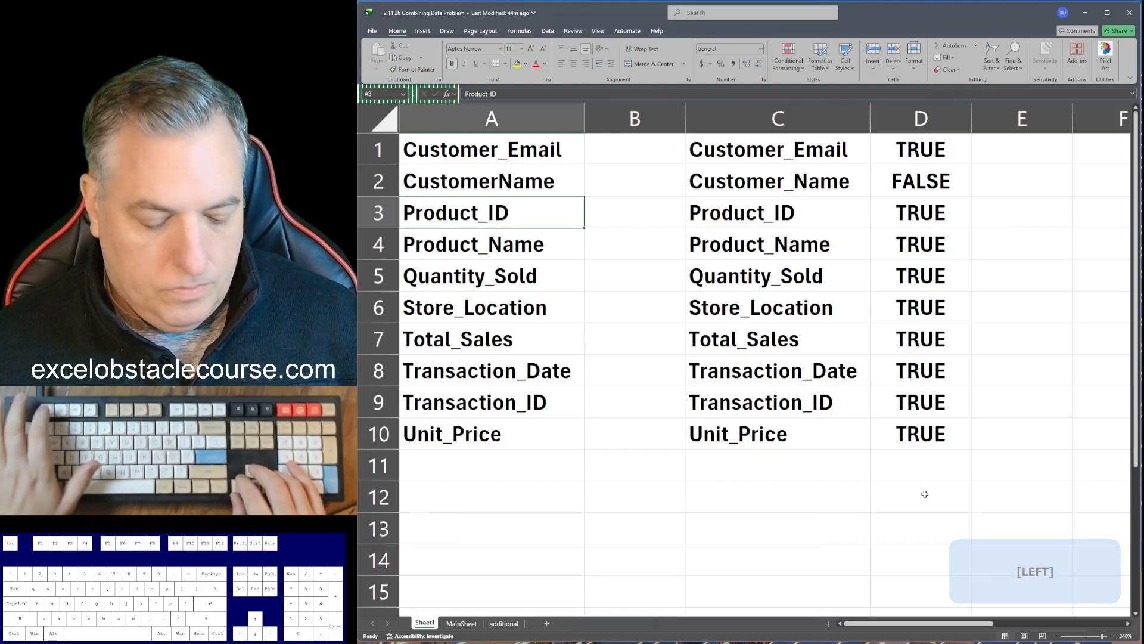
# - Change the header in A3 to ProductID and check its comparison formula in D3
pyautogui.press('F2')
pyautogui.press('Left')
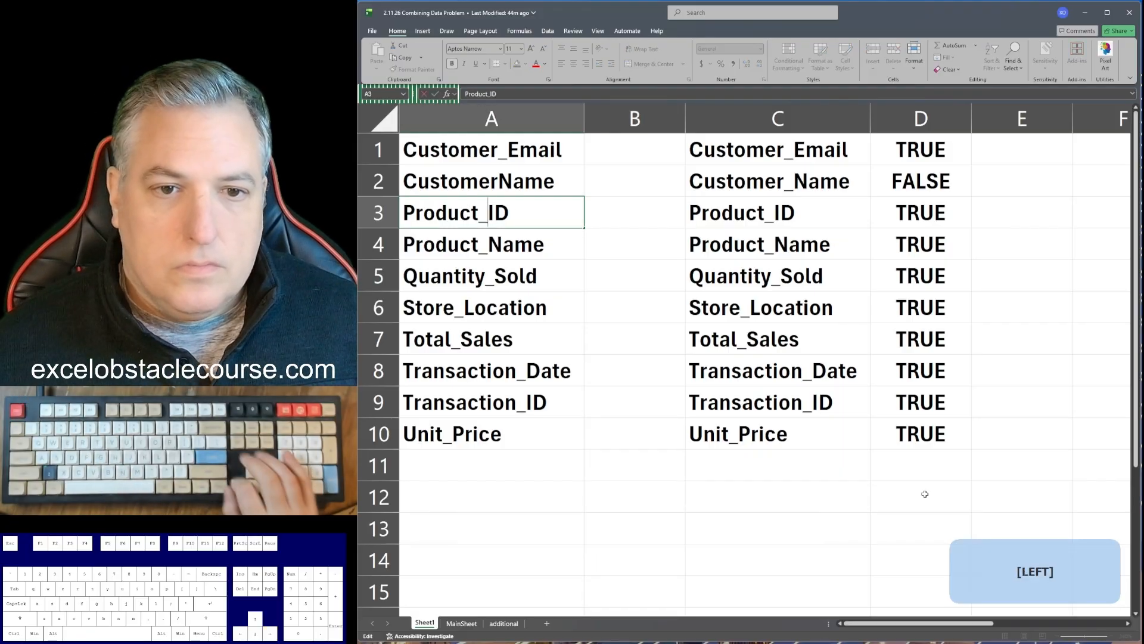
pyautogui.press('BackSpace')
pyautogui.press('Return')
pyautogui.press('Up')
pyautogui.press('Right')
pyautogui.press('Right')
pyautogui.press('Right')
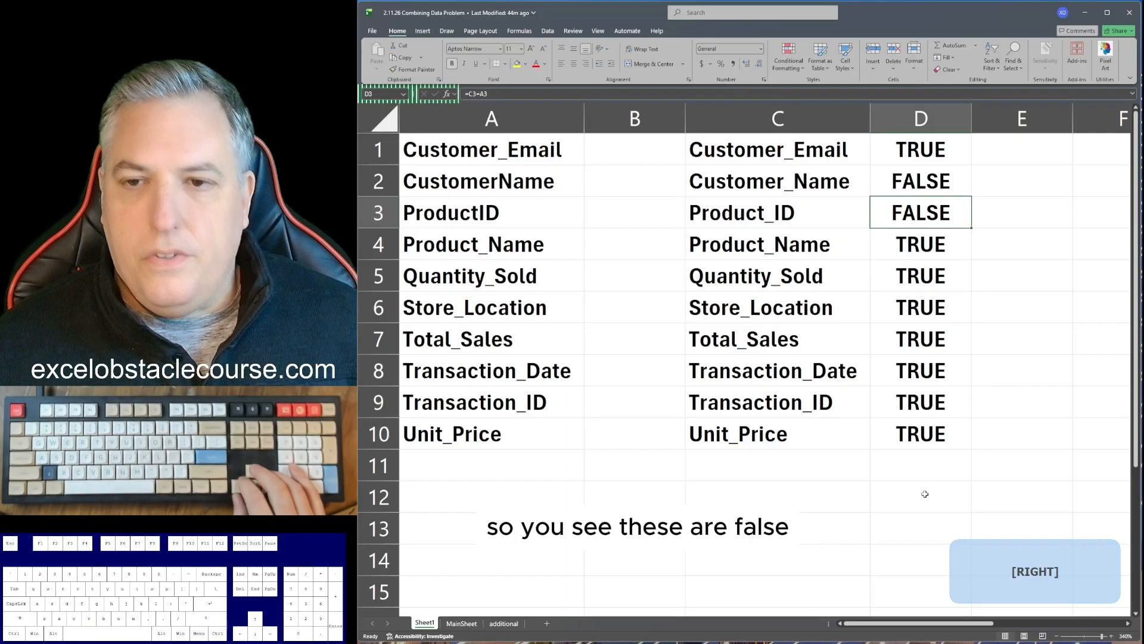
# - Remove the trailing space from the Customer_Email header in C1
pyautogui.press('Left')
pyautogui.press('Left')
pyautogui.press('Left')
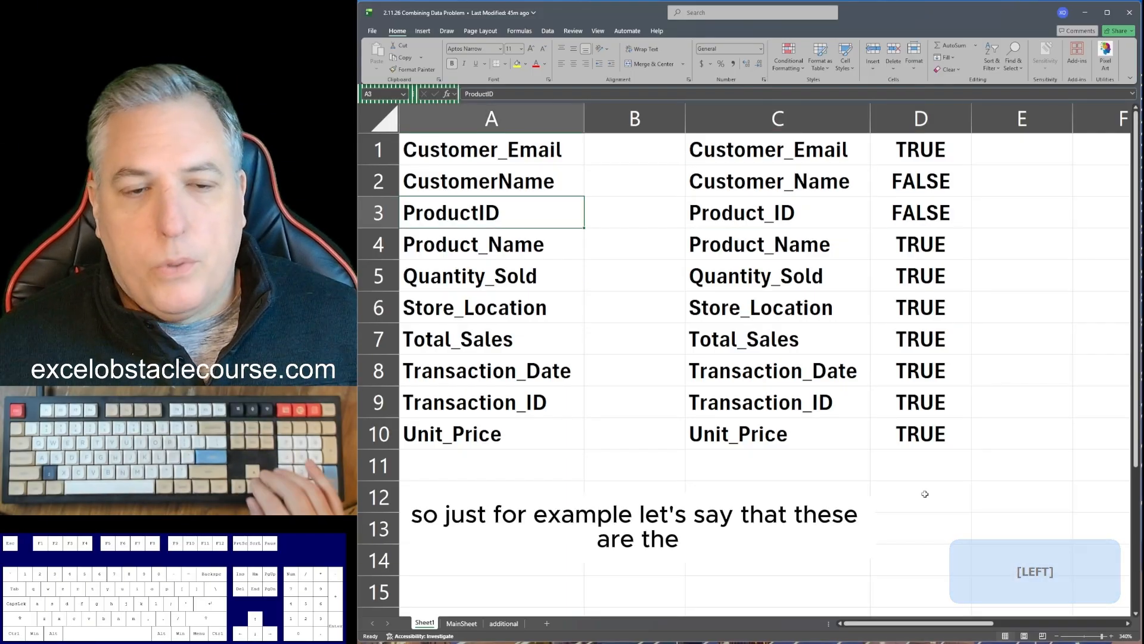
pyautogui.press('Right')
pyautogui.press('Right')
pyautogui.press('Up')
pyautogui.press('Up')
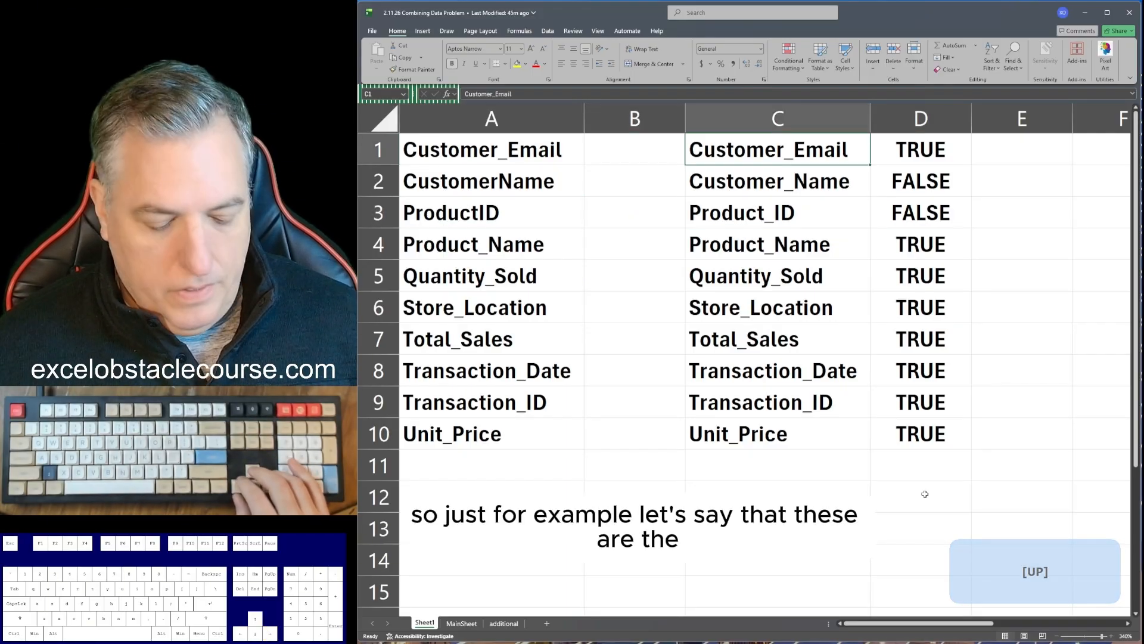
pyautogui.press('F2')
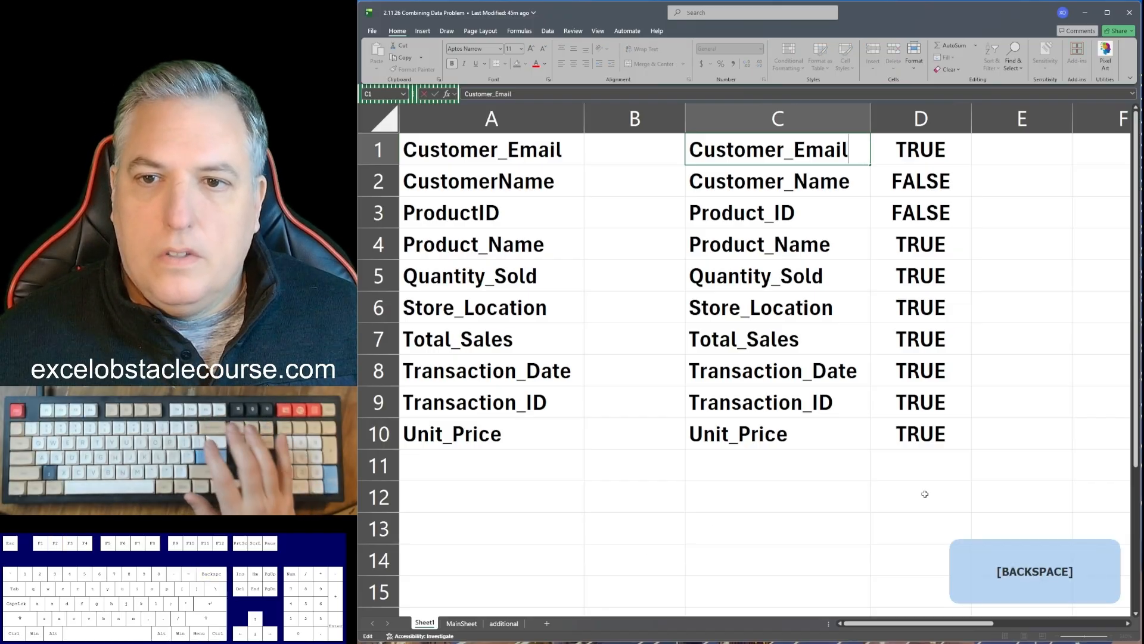
pyautogui.press('Return')
# - Clear the comparison formulas from D1:D10 on Sheet1
pyautogui.press('Up')
pyautogui.press('Right')
pyautogui.hotkey('shift', 'ctrl', 'Down')
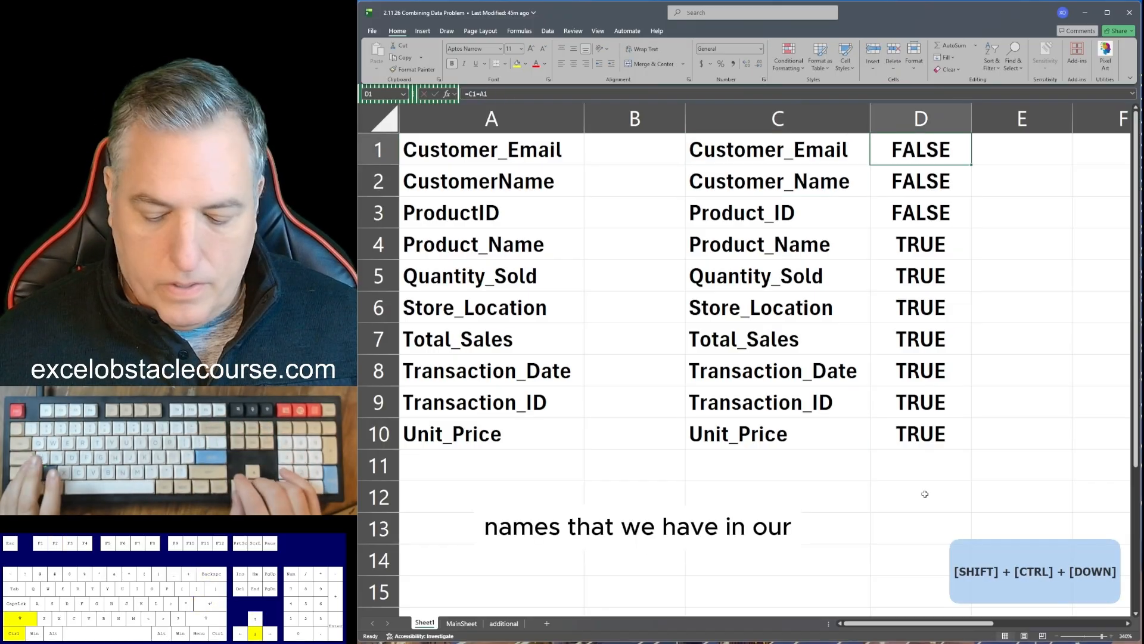
pyautogui.press('Delete')
pyautogui.press('Right')
# - Insert a blank row above the header row of the additional sheet and return to Sheet1
pyautogui.hotkey('ctrl', 'pagedown')
pyautogui.hotkey('ctrl', 'pagedown')
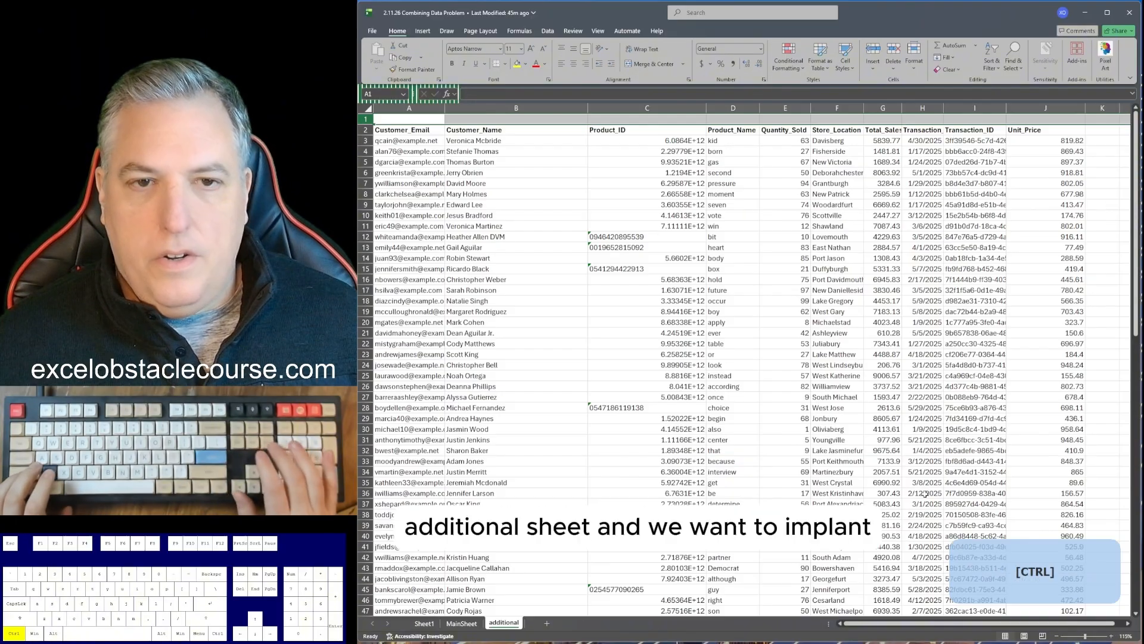
pyautogui.hotkey('ctrl', 'Left')
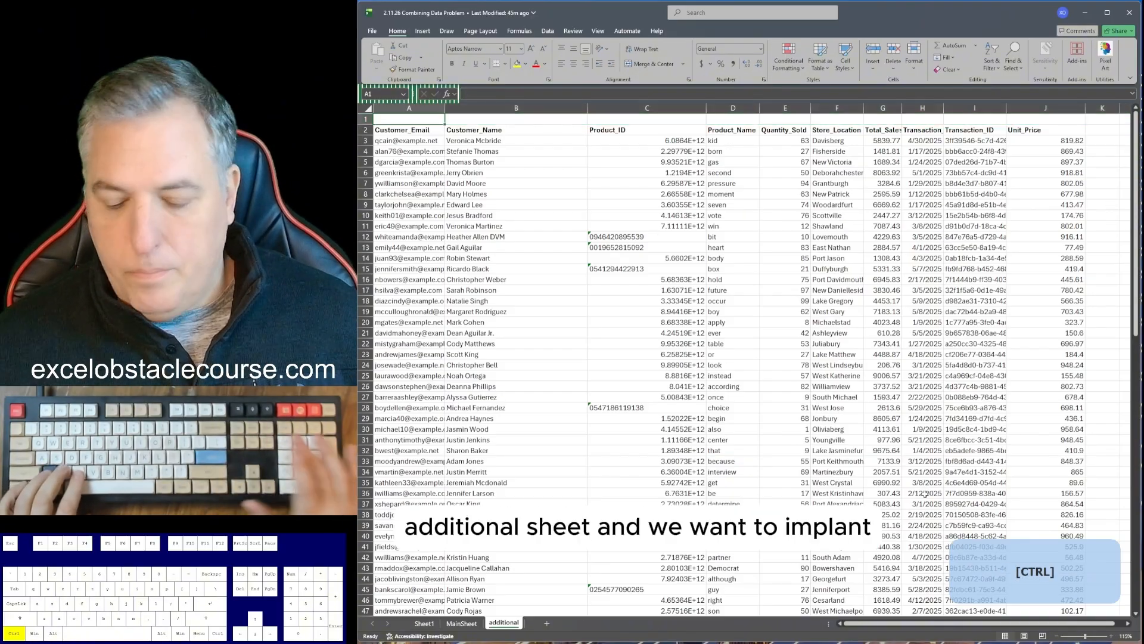
pyautogui.hotkey('ctrl', 'pageup')
pyautogui.hotkey('ctrl', 'pagedown')
pyautogui.hotkey('ctrl', 'pageup')
pyautogui.hotkey('ctrl', 'pageup')
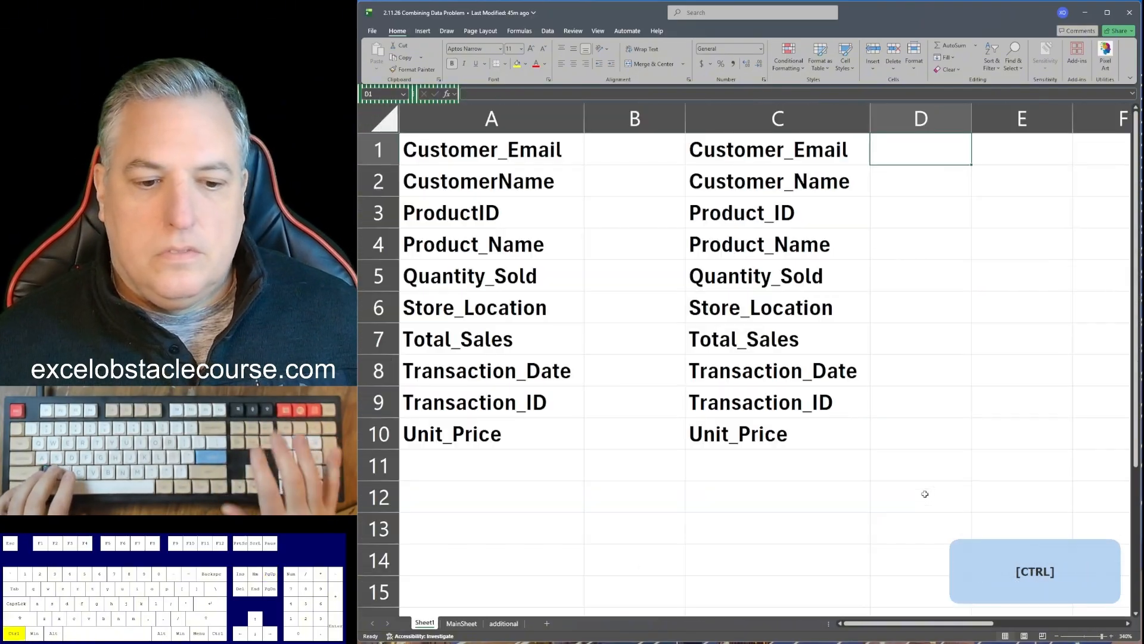
# - Review the header names in column A that stand for the MainSheet headers
pyautogui.hotkey('ctrl', 'Left')
pyautogui.hotkey('ctrl', 'Left')
pyautogui.press('Down')
pyautogui.press('Down')
pyautogui.press('Down')
pyautogui.press('Down')
pyautogui.press('Down')
pyautogui.press('Down')
pyautogui.press('Down')
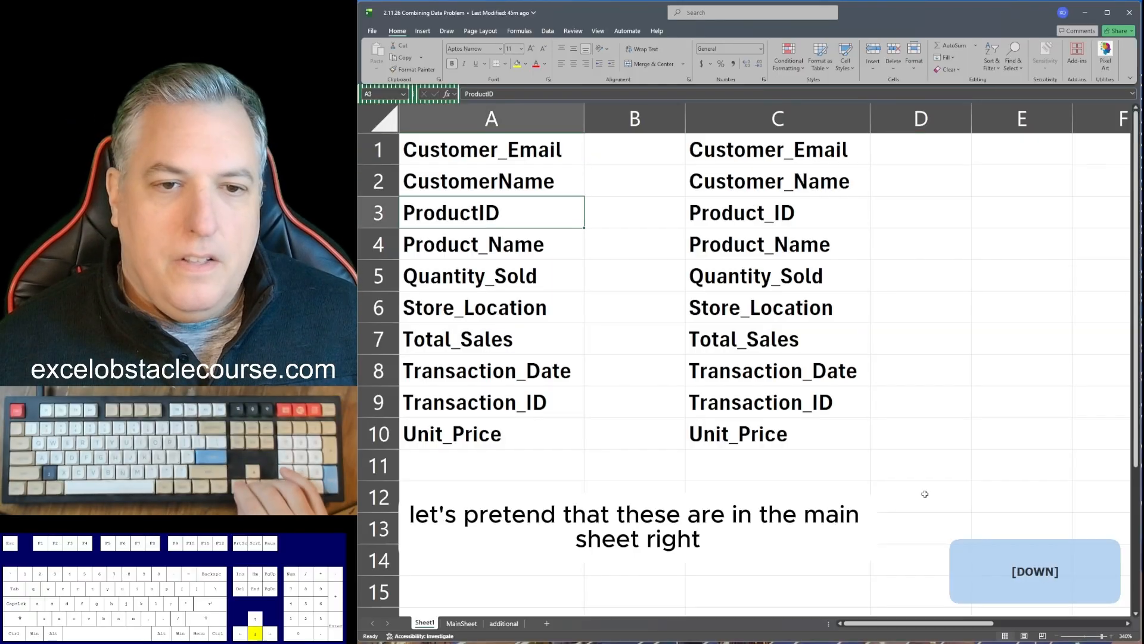
# - Enter =MATCH(C1,additional!$A$2:$J$2,0) in D1 of Sheet1 to find the header's position on the additional sheet
pyautogui.hotkey('ctrl', 'Up')
pyautogui.press('Right')
pyautogui.press('Right')
pyautogui.press('Right')
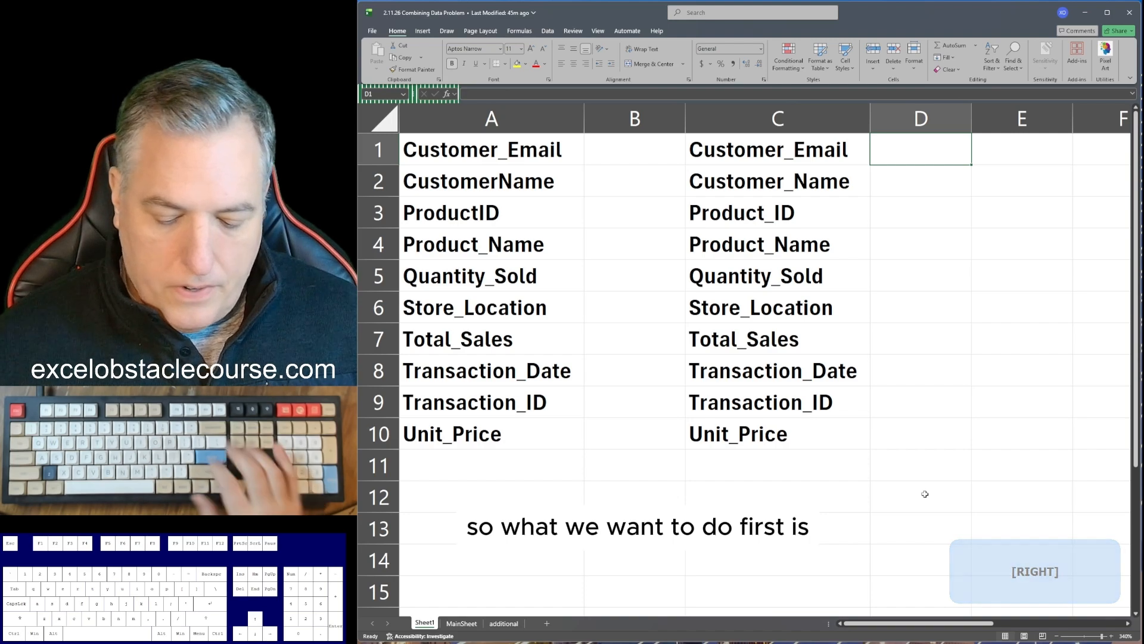
pyautogui.write('=match(')
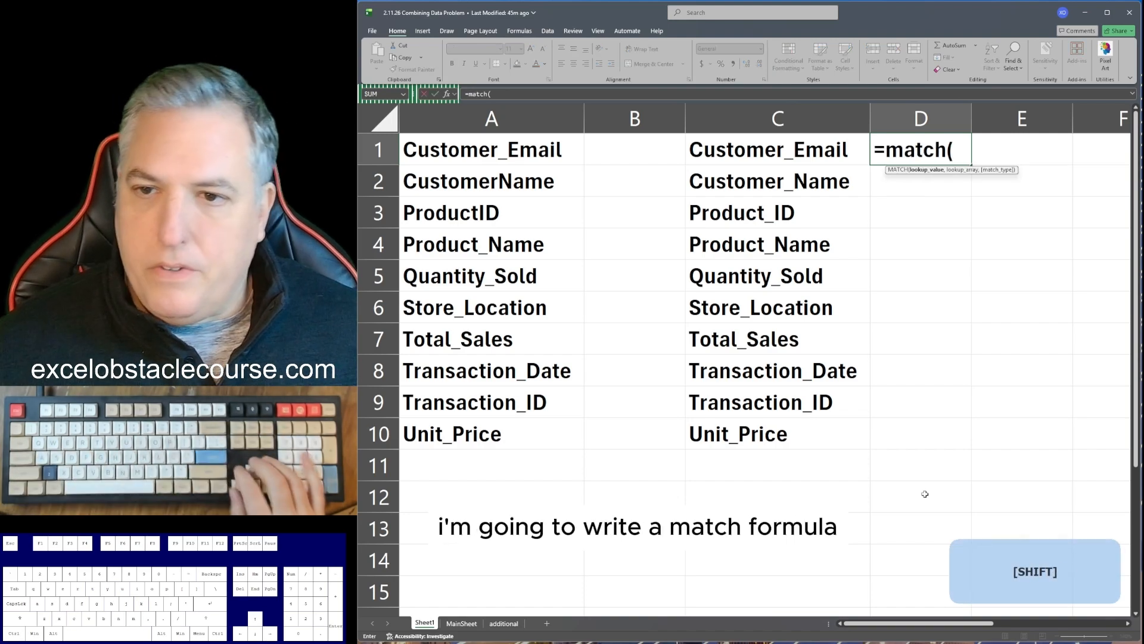
pyautogui.press('Left')
pyautogui.write(',')
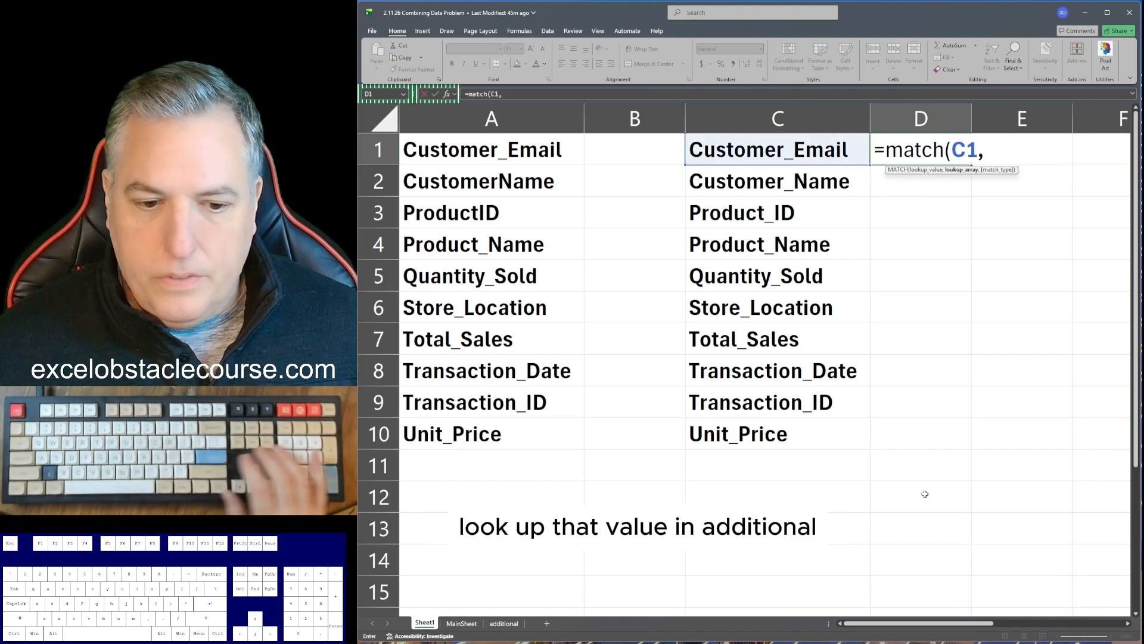
pyautogui.hotkey('ctrl', 'pagedown')
pyautogui.hotkey('ctrl', 'pagedown')
pyautogui.press('Down')
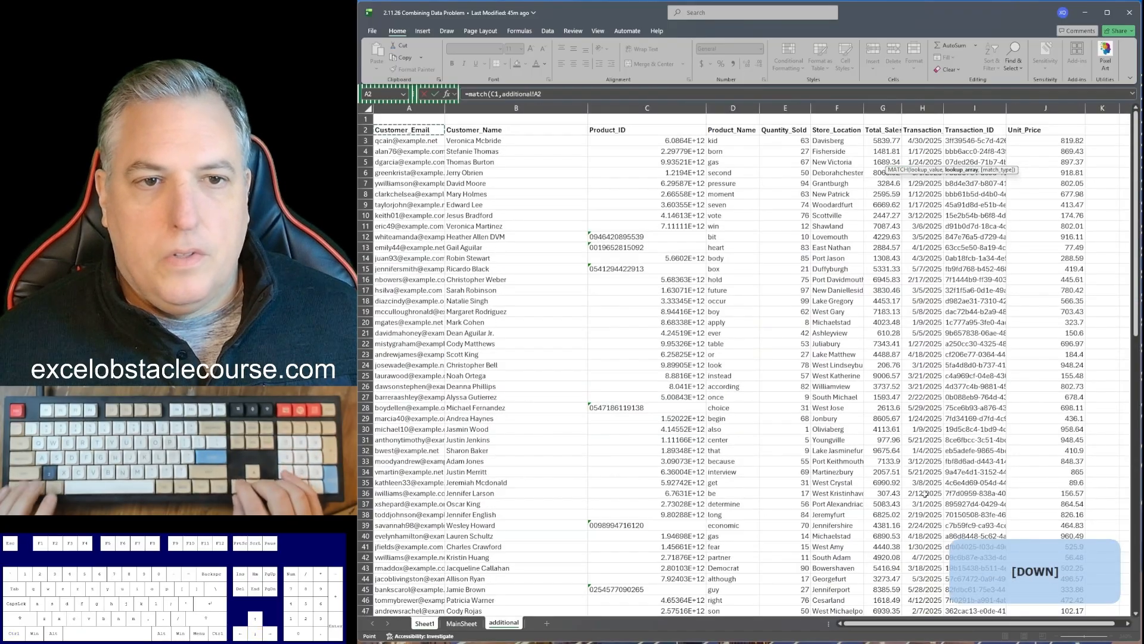
pyautogui.hotkey('ctrl', 'shift', 'Right')
pyautogui.press('F4')
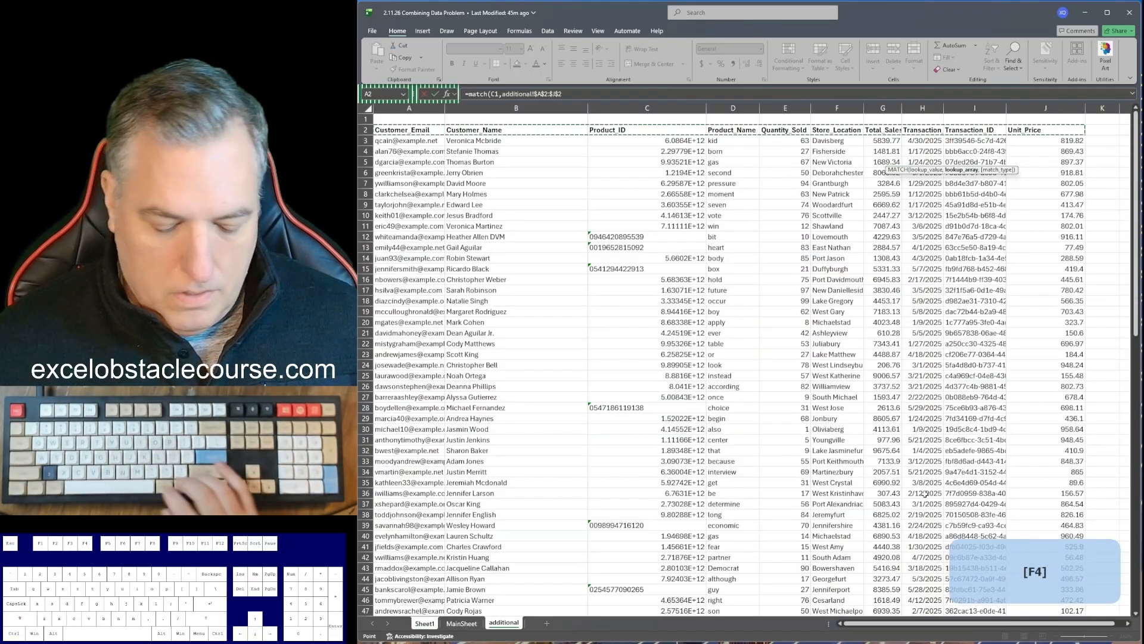
pyautogui.write(',0')
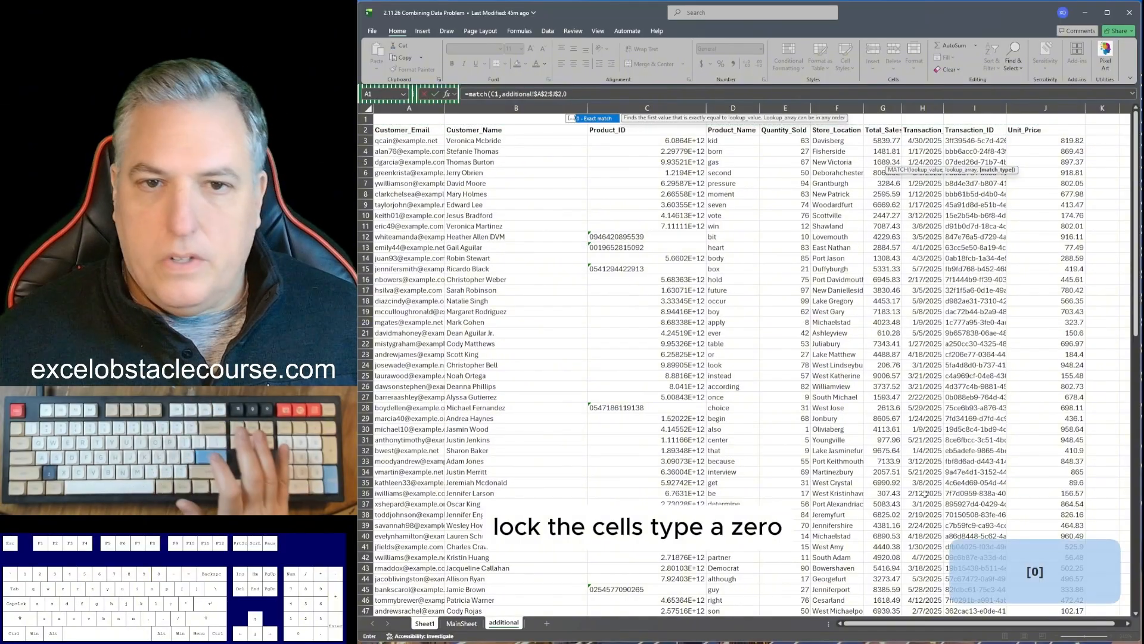
pyautogui.press('Return')
# - Fill the MATCH formula from D1 down to D10, alongside all headers in column C
pyautogui.press('Left')
pyautogui.hotkey('ctrl', 'Down')
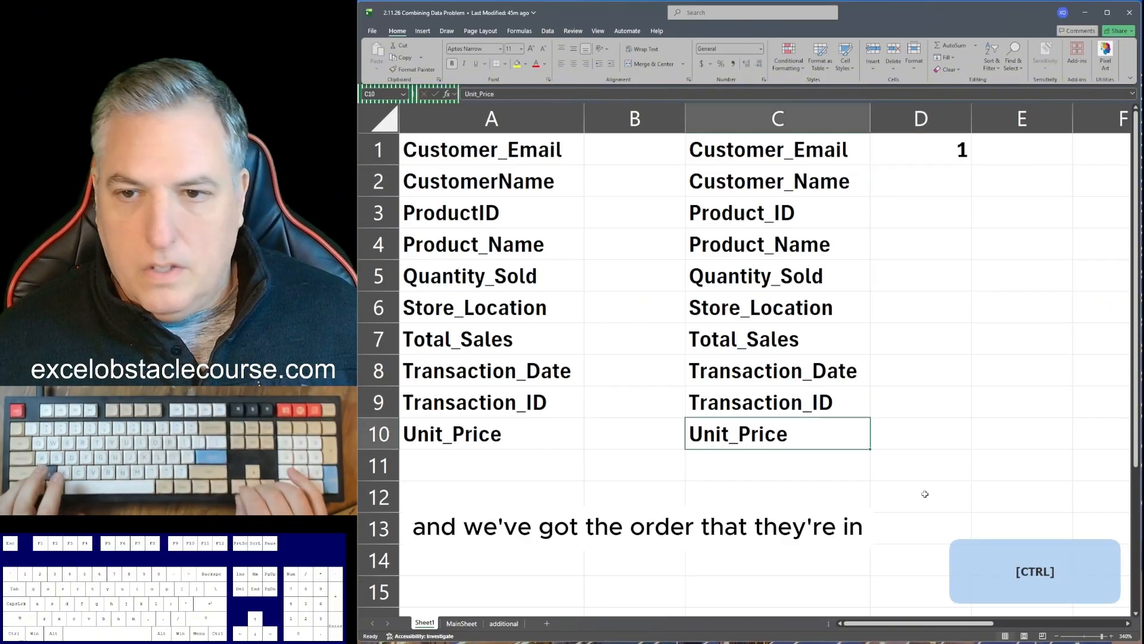
pyautogui.press('Right')
pyautogui.hotkey('ctrl', 'shift', 'Up')
pyautogui.hotkey('ctrl', 'd')
pyautogui.press('Down')
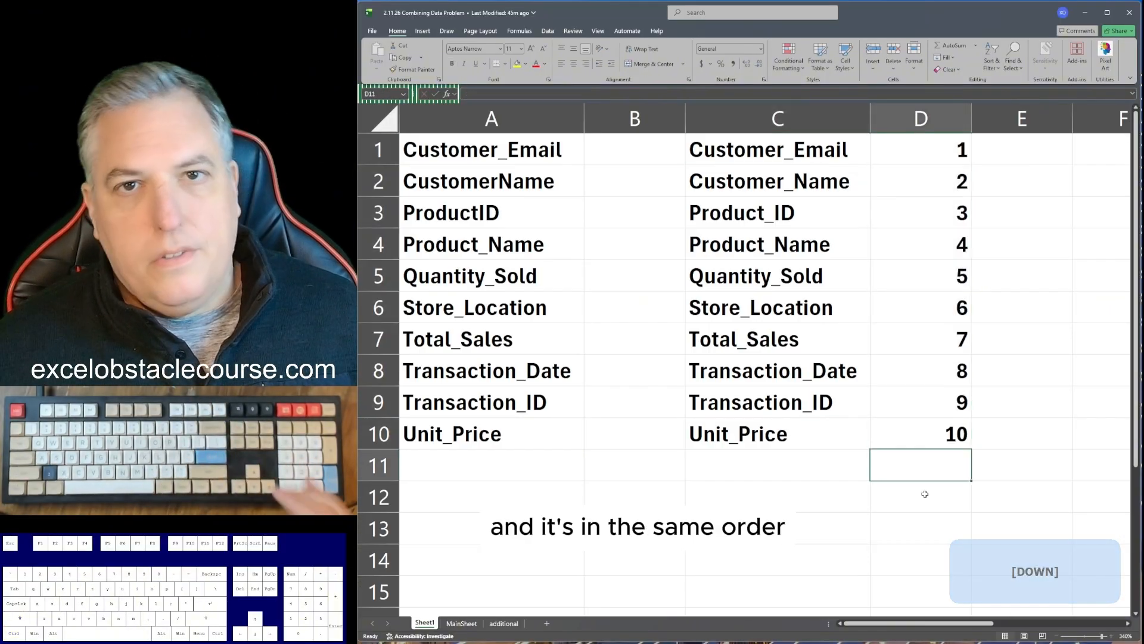
# - Move the Customer_Name header in column C to just above Unit_Price
pyautogui.press('Up')
pyautogui.hotkey('ctrl', 'Up')
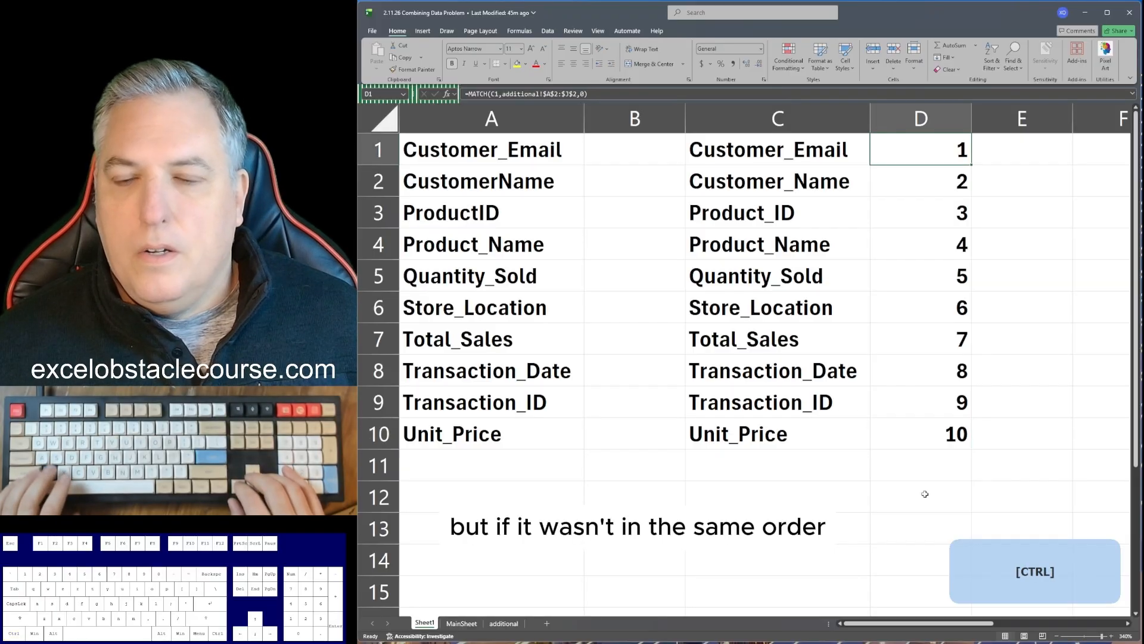
pyautogui.hotkey('ctrl', 'shift', 'Down')
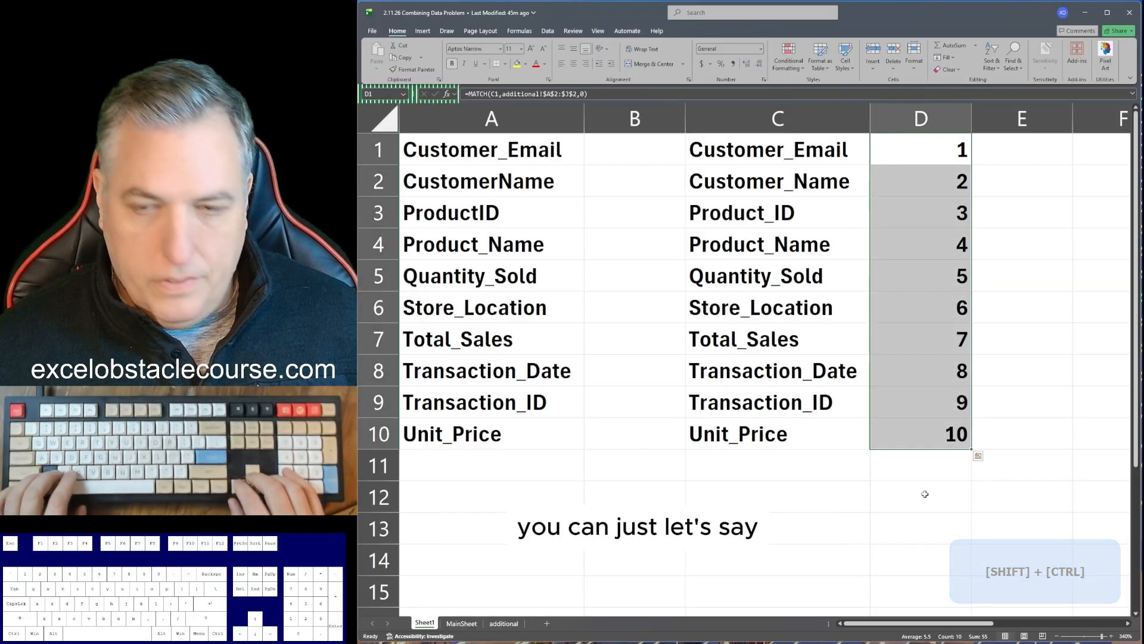
pyautogui.press('Left')
pyautogui.press('Down')
pyautogui.hotkey('ctrl', 'x')
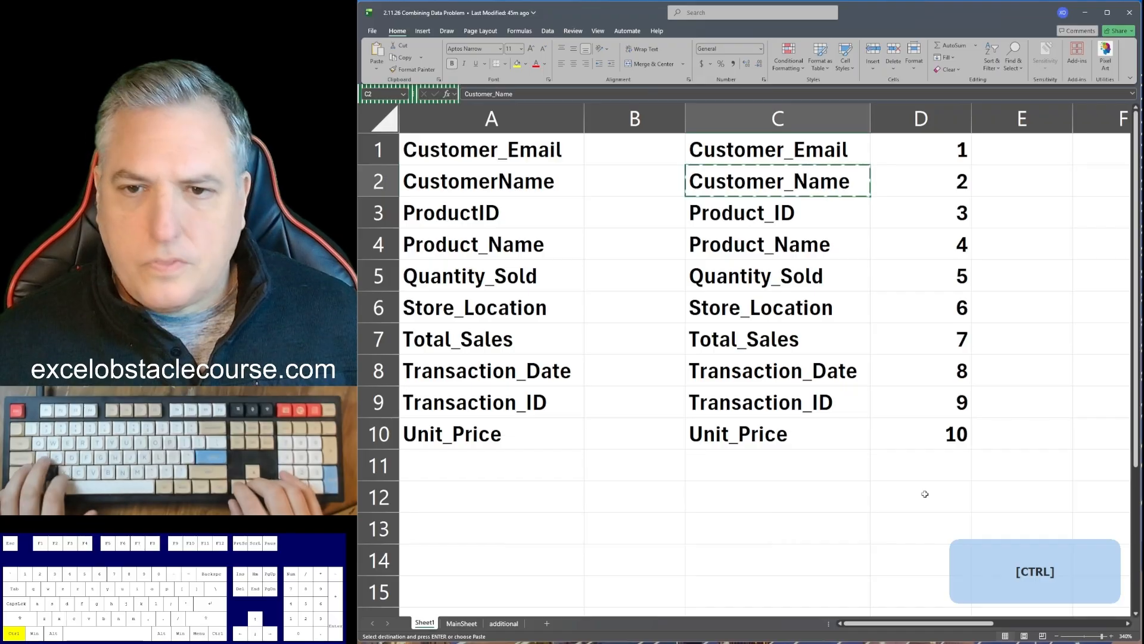
pyautogui.hotkey('ctrl', 'Down')
pyautogui.hotkey('ctrl', '+')
# - Move the Store_Location header in column C to just above Unit_Price
pyautogui.press('Up')
pyautogui.press('Up')
pyautogui.press('Up')
pyautogui.press('Up')
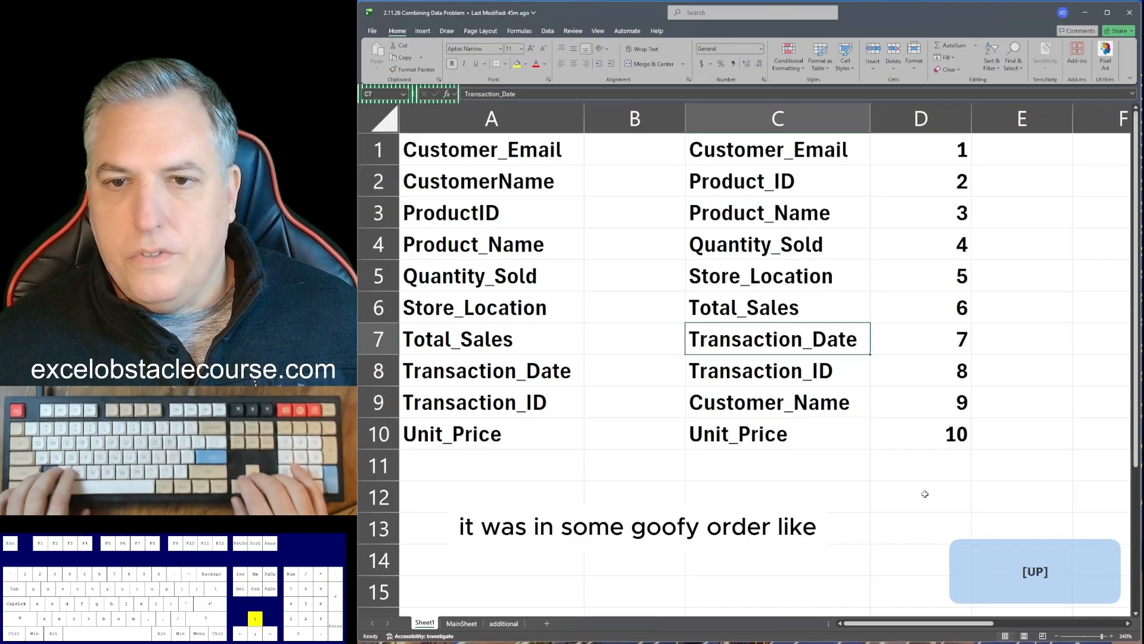
pyautogui.hotkey('ctrl', 'x')
pyautogui.hotkey('ctrl', 'Down')
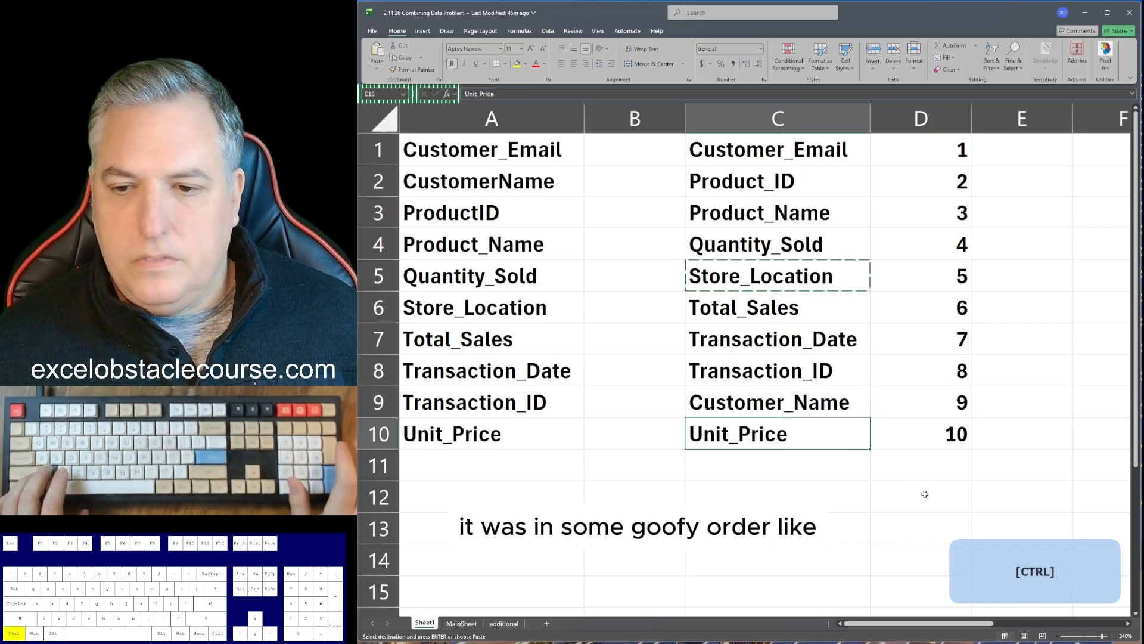
pyautogui.hotkey('ctrl', '+')
# - Refill the MATCH formula from D1 through D10 to update the positions of the reordered headers
pyautogui.press('Right')
pyautogui.hotkey('ctrl', 'Up')
pyautogui.hotkey('ctrl', 'shift', 'Down')
pyautogui.hotkey('ctrl', 'd')
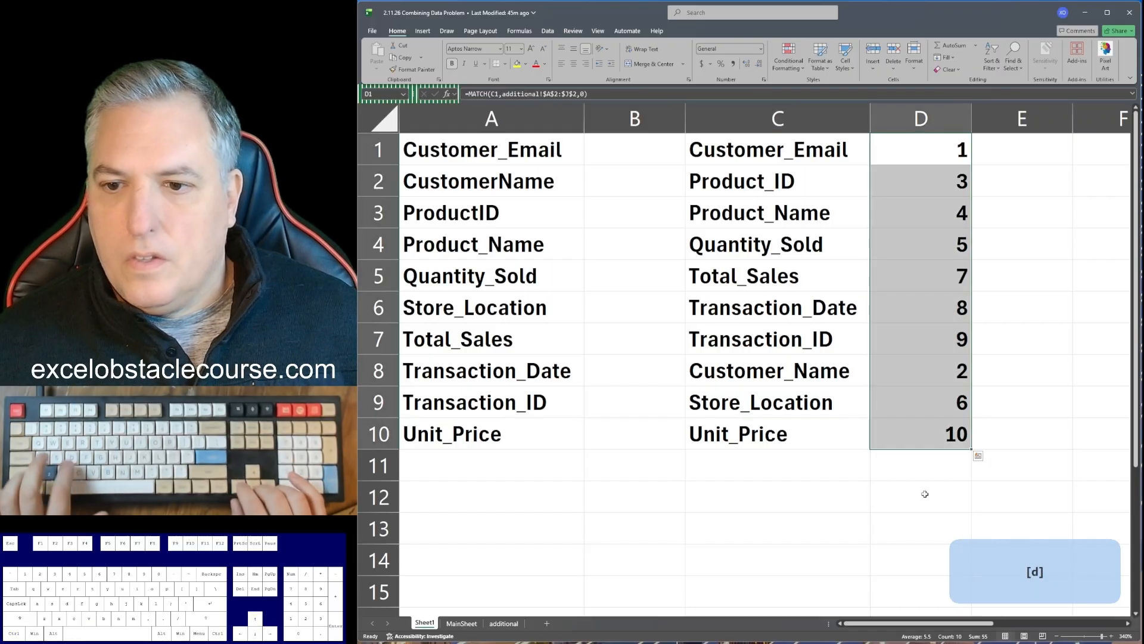
# - Sort C1:D10 by column D in ascending order to put the headers in the additional sheet's order
pyautogui.press('Down')
pyautogui.hotkey('ctrl', 'Down')
pyautogui.hotkey('shift', 'Left')
pyautogui.hotkey('ctrl', 'shift', 'Up')
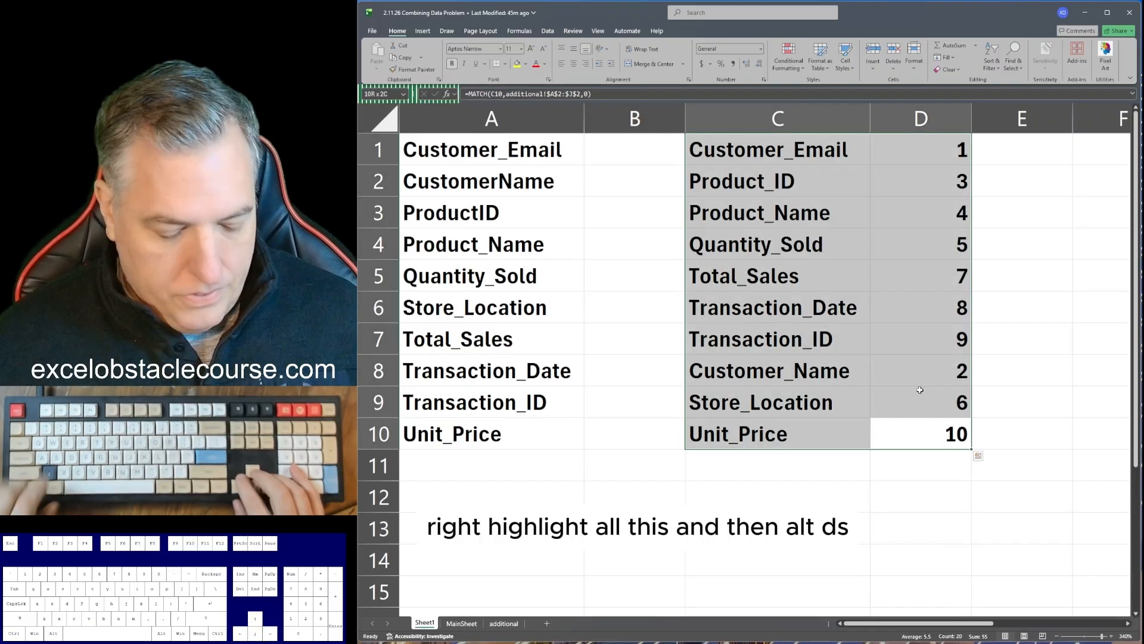
pyautogui.press('alt')
pyautogui.press('d')
pyautogui.press('s')
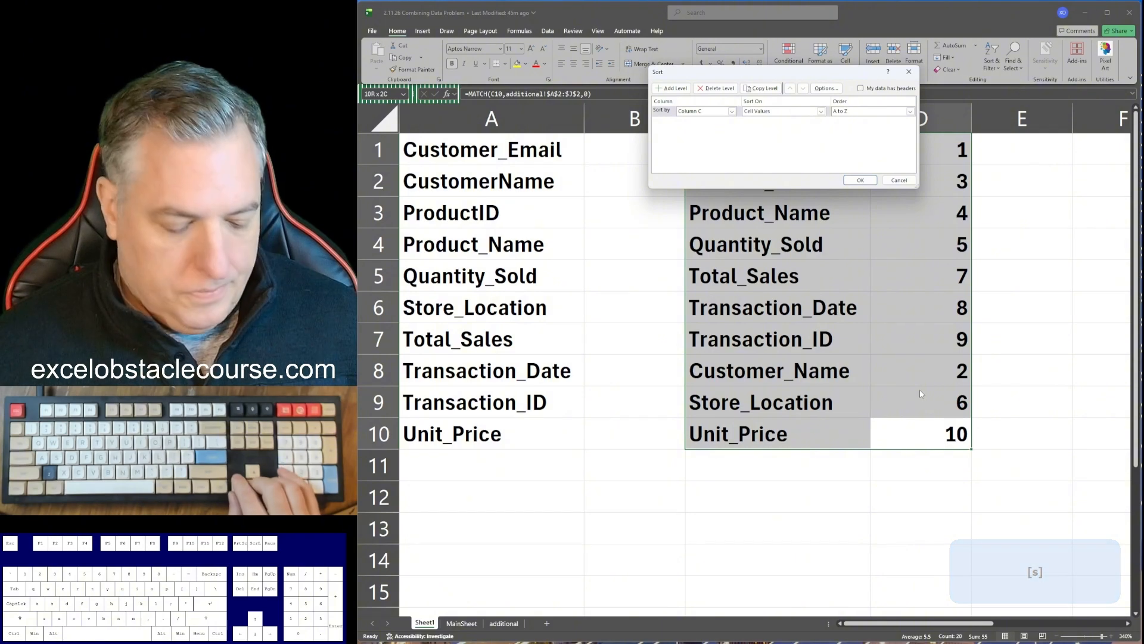
pyautogui.press('Tab')
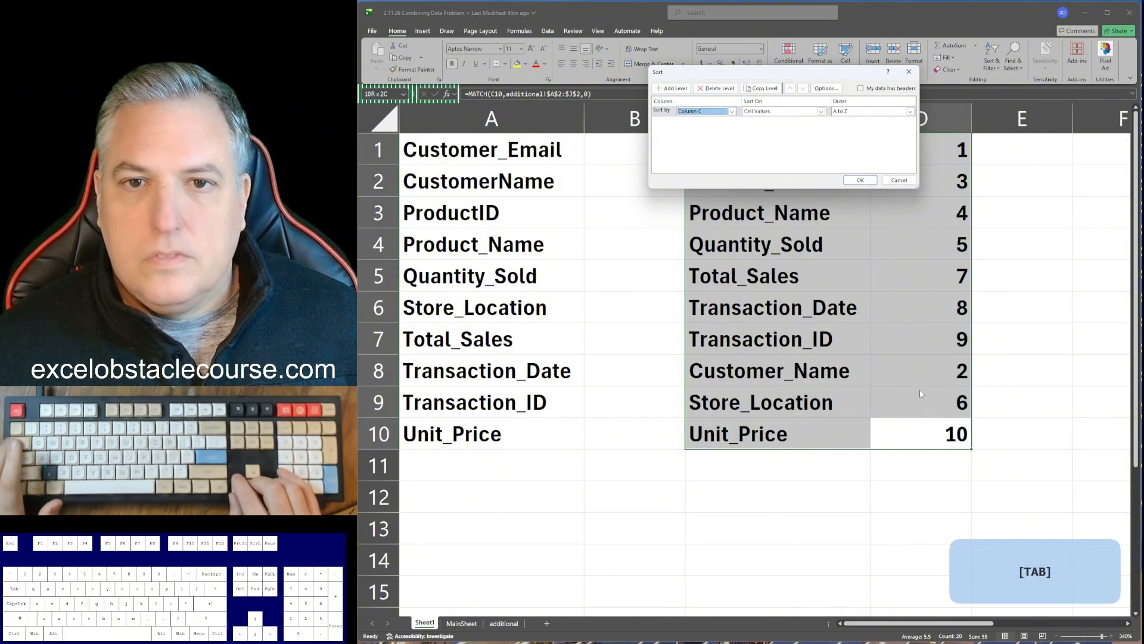
pyautogui.press('Down')
pyautogui.press('Return')
pyautogui.press('Down')
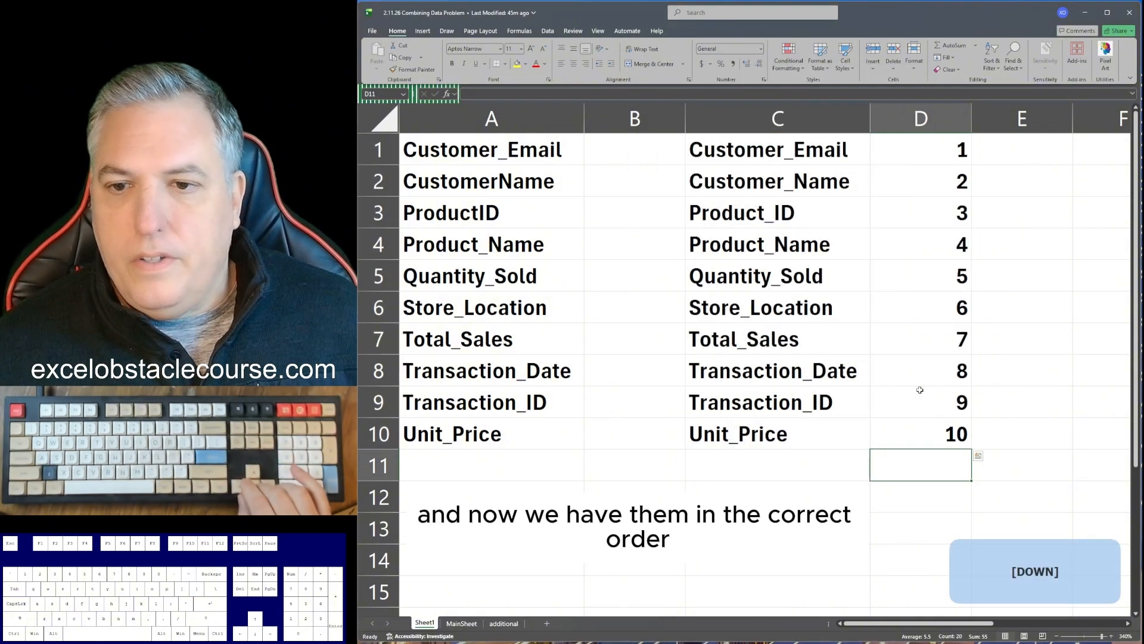
# - Compare the sorted headers in column C with the corresponding header names in column A
pyautogui.press('Up')
pyautogui.hotkey('ctrl', 'Up')
pyautogui.hotkey('ctrl', 'Left')
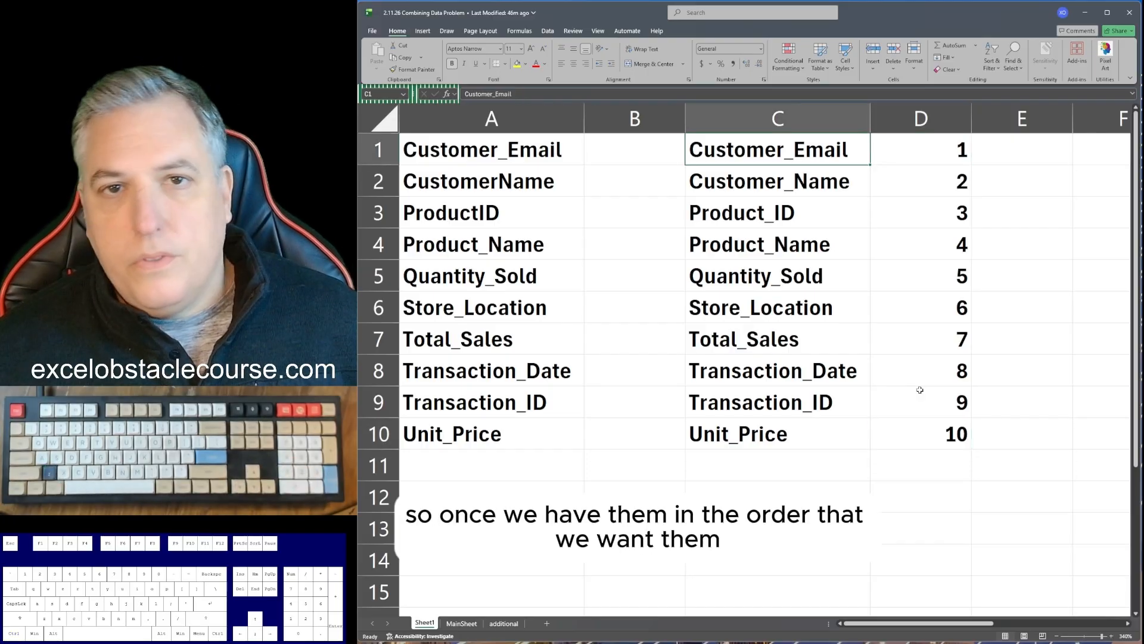
pyautogui.press('Right')
pyautogui.press('Left')
pyautogui.press('Left')
pyautogui.press('Left')
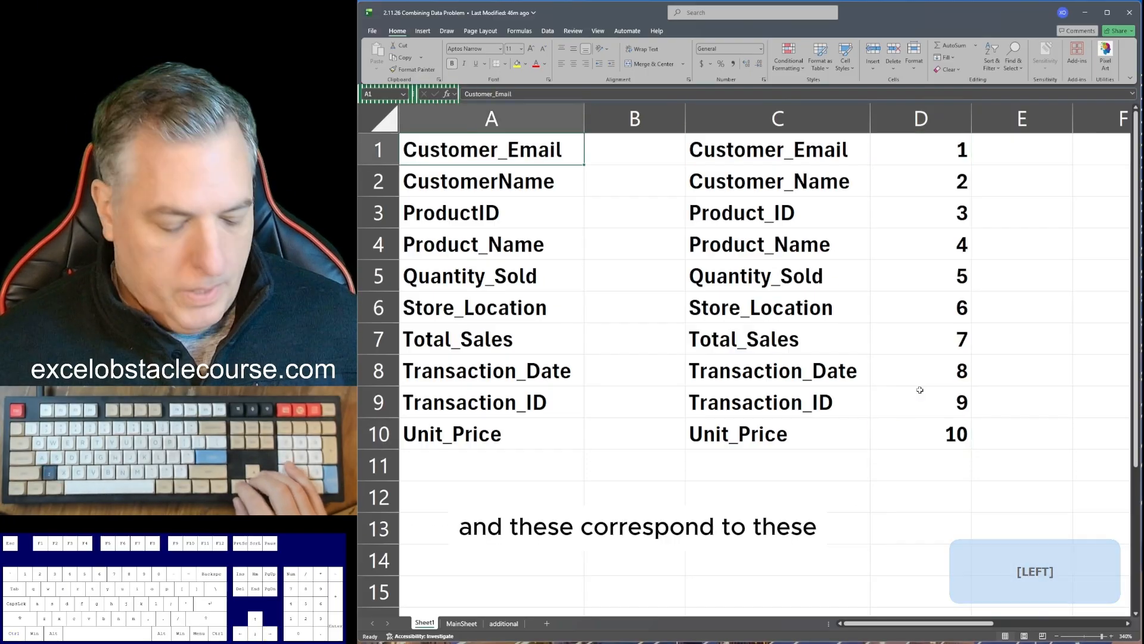
# - Copy the true header names in A1:A10 of Sheet1
pyautogui.press('Right')
pyautogui.press('Right')
pyautogui.press('Down')
pyautogui.press('Left')
pyautogui.press('Left')
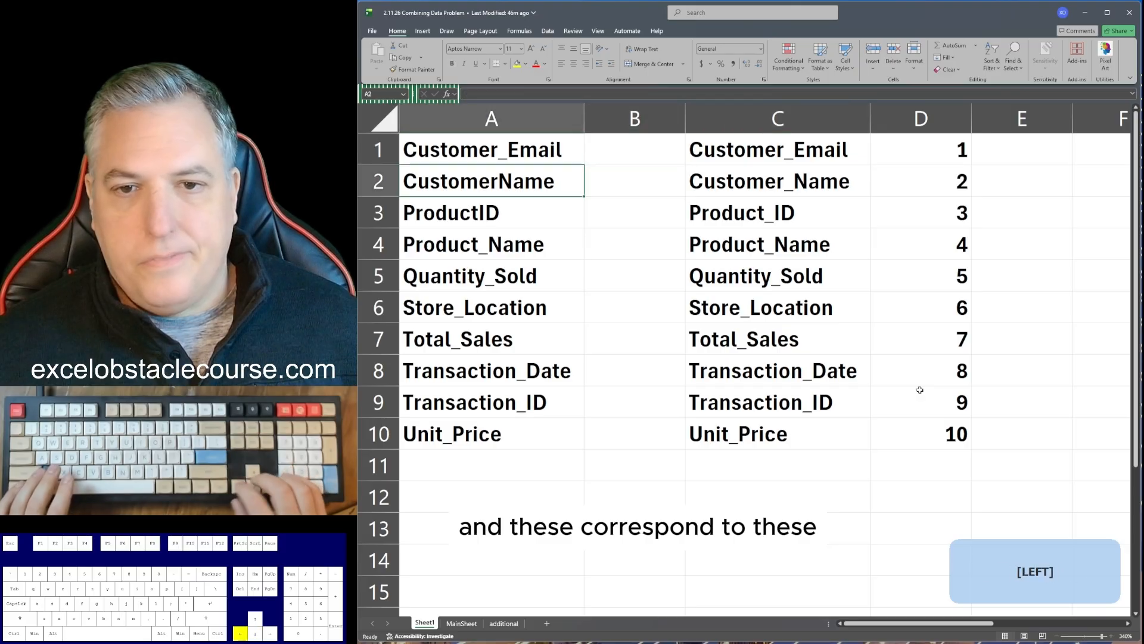
pyautogui.press('Up')
pyautogui.hotkey('ctrl', 'shift', 'Down')
pyautogui.hotkey('ctrl', 'c')
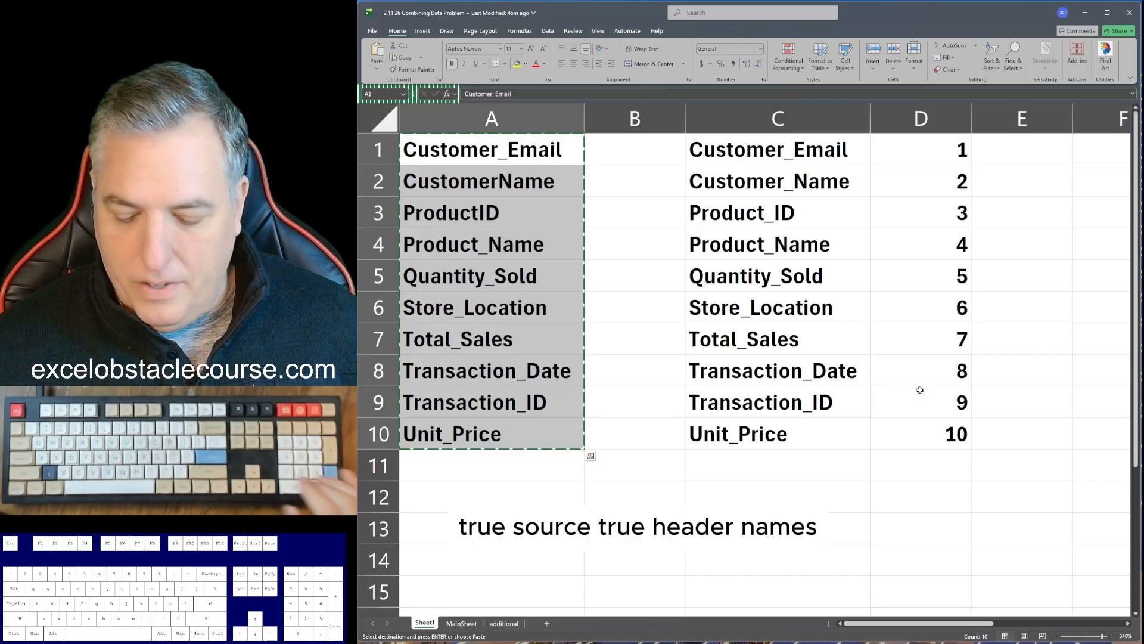
# - Insert a blank row above the header row on the additional sheet
pyautogui.hotkey('ctrl', 'pagedown')
pyautogui.hotkey('ctrl', 'pagedown')
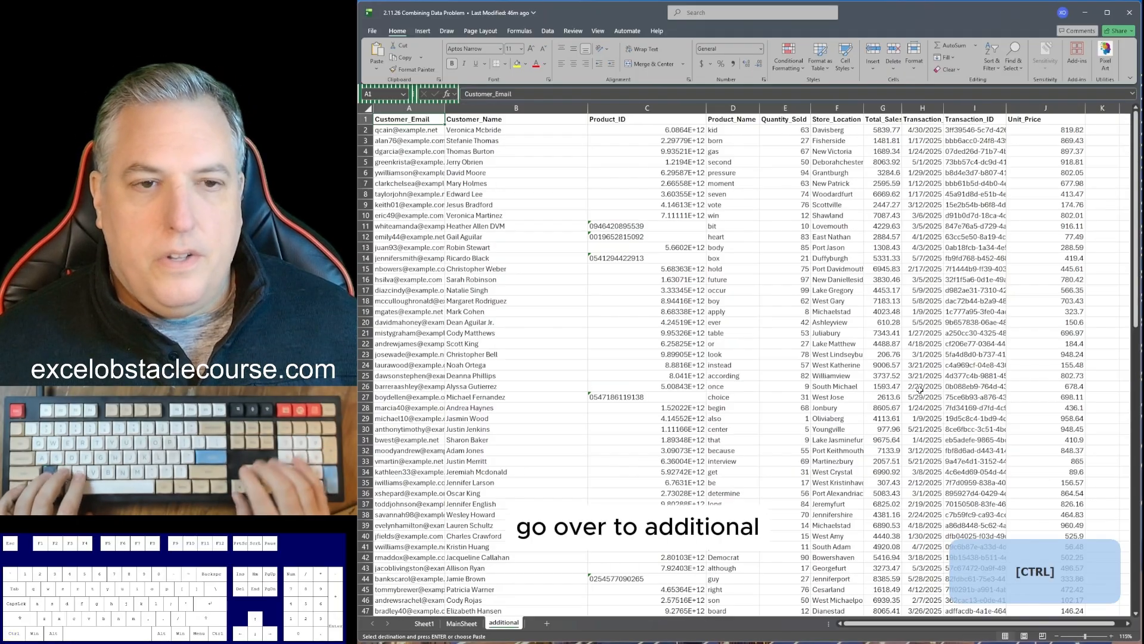
pyautogui.hotkey('shift', 'space')
pyautogui.hotkey('ctrl', '+')
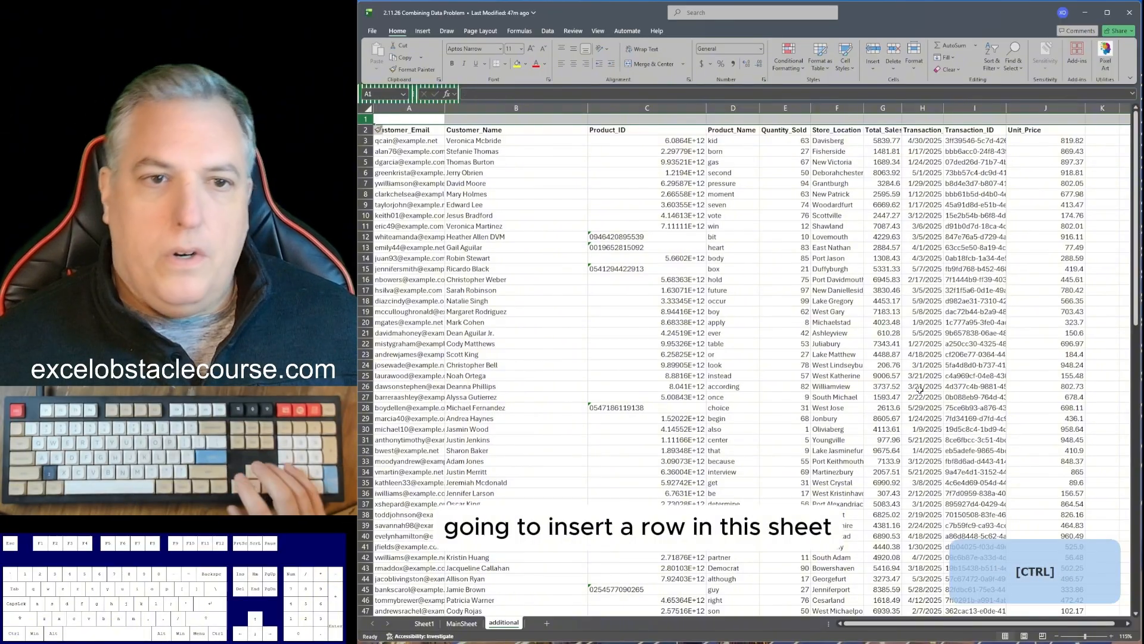
pyautogui.press('Up')
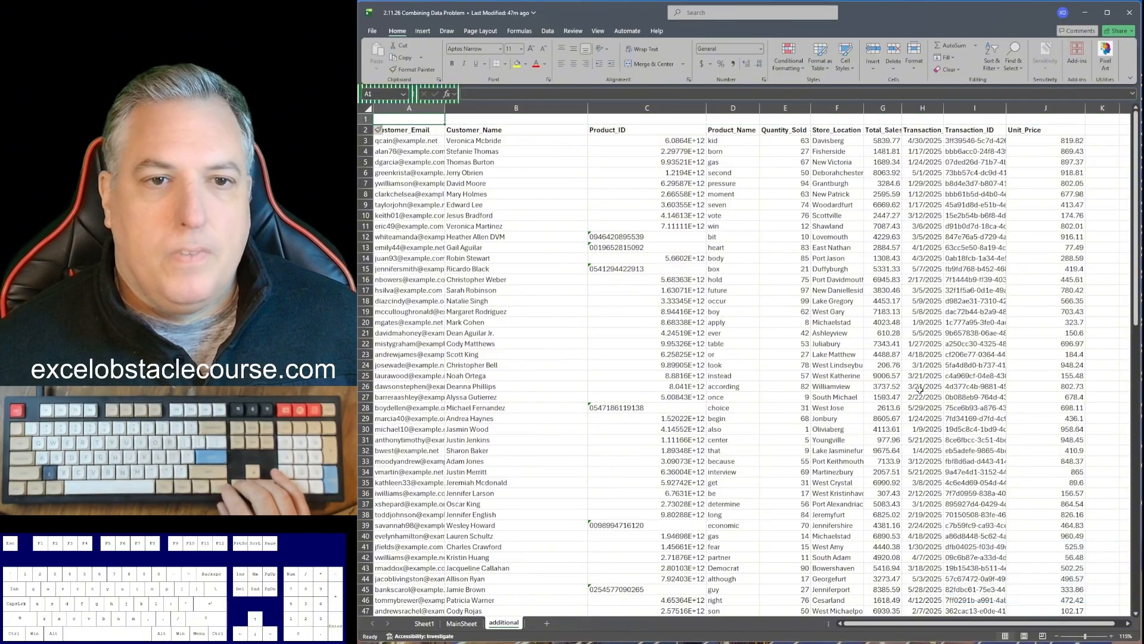
pyautogui.press('Down')
pyautogui.press('Down')
pyautogui.hotkey('ctrl', 'Up')
pyautogui.hotkey('ctrl', 'Up')
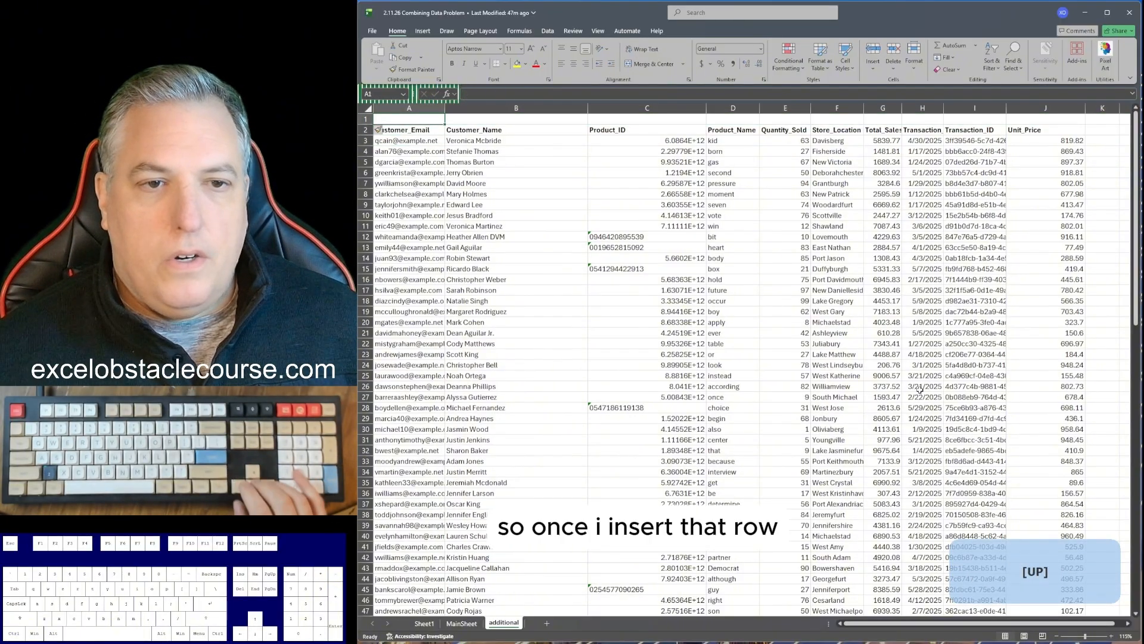
# - Copy Sheet1's A1:A10 headers again and paste them transposed into row 1 of the additional sheet, starting at A1
pyautogui.hotkey('ctrl', 'pageup')
pyautogui.hotkey('ctrl', 'pageup')
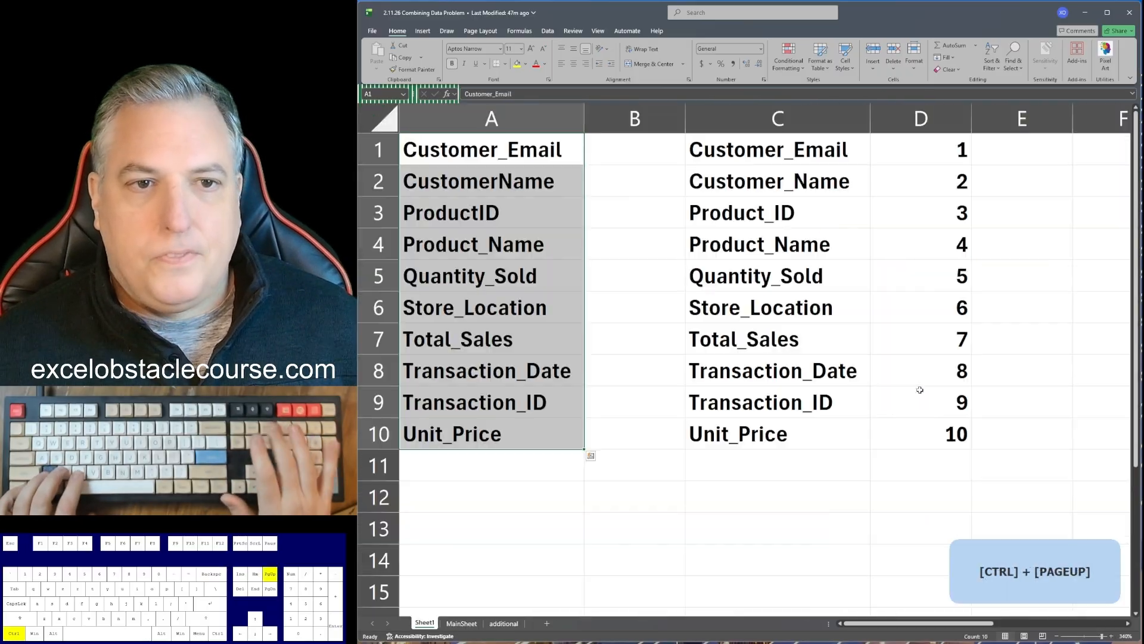
pyautogui.hotkey('ctrl', 'c')
pyautogui.hotkey('ctrl', 'pagedown')
pyautogui.hotkey('ctrl', 'pagedown')
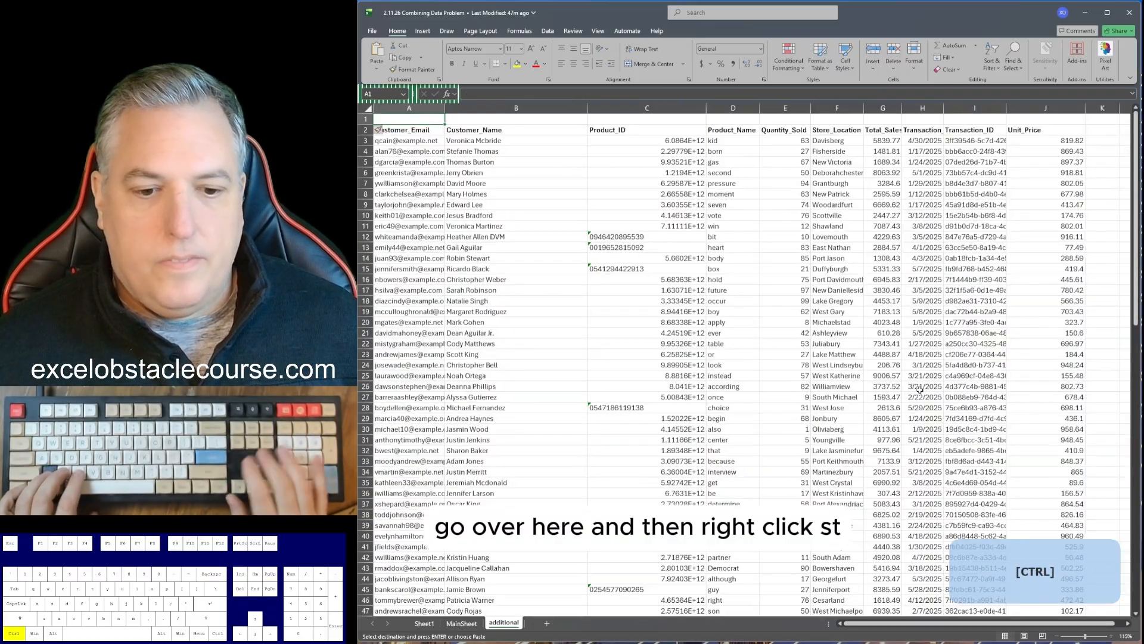
pyautogui.hotkey('shift', 'F10')
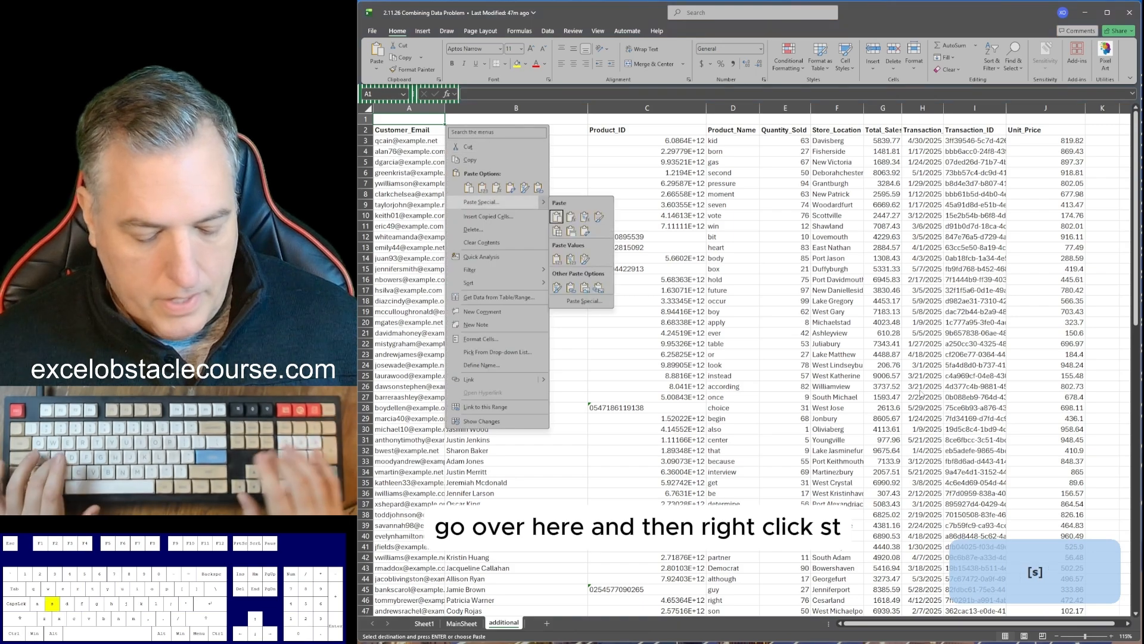
pyautogui.press('t')
# - Compare the new header names in row 1 with the original ones in row 2, column by column
pyautogui.press('Down')
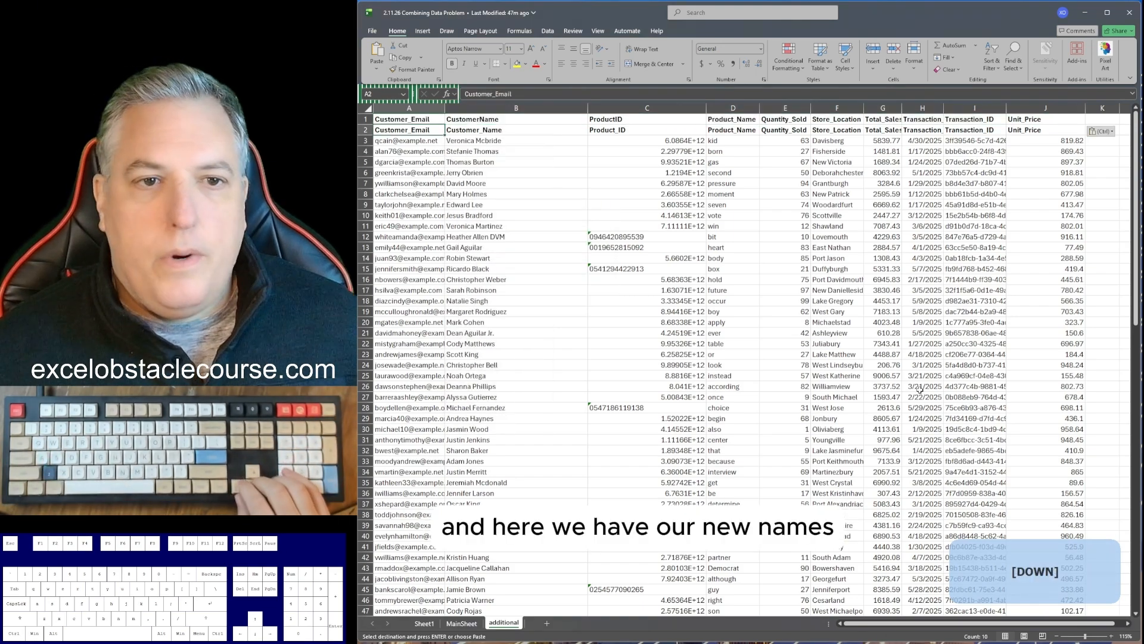
pyautogui.press('Up')
pyautogui.press('Right')
pyautogui.press('Down')
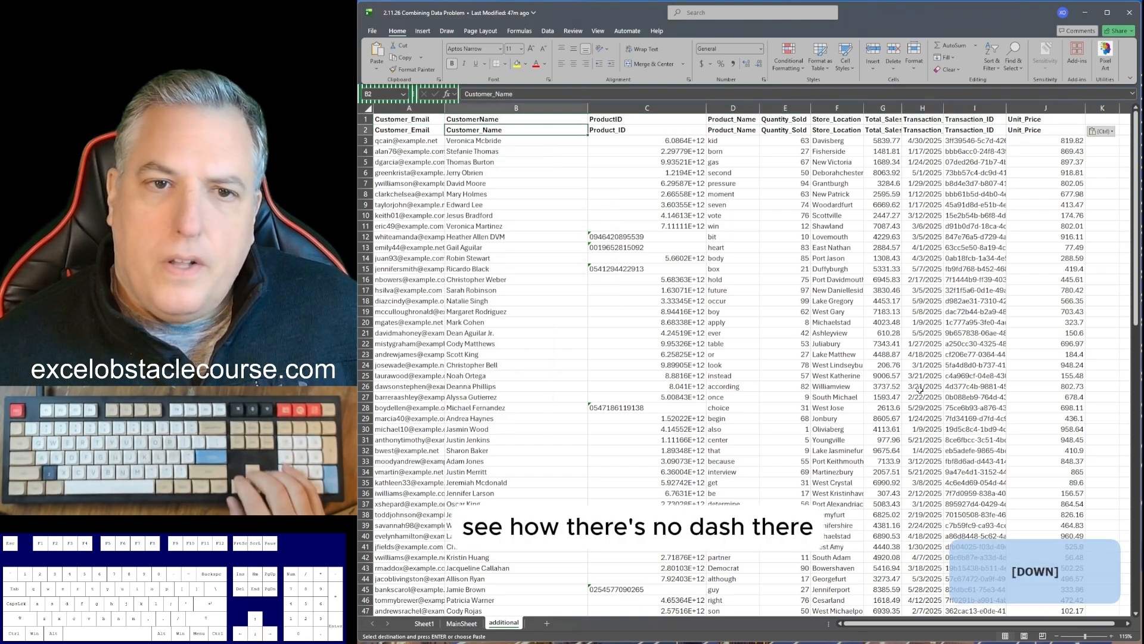
pyautogui.press('Up')
pyautogui.press('Right')
pyautogui.press('Down')
pyautogui.press('Up')
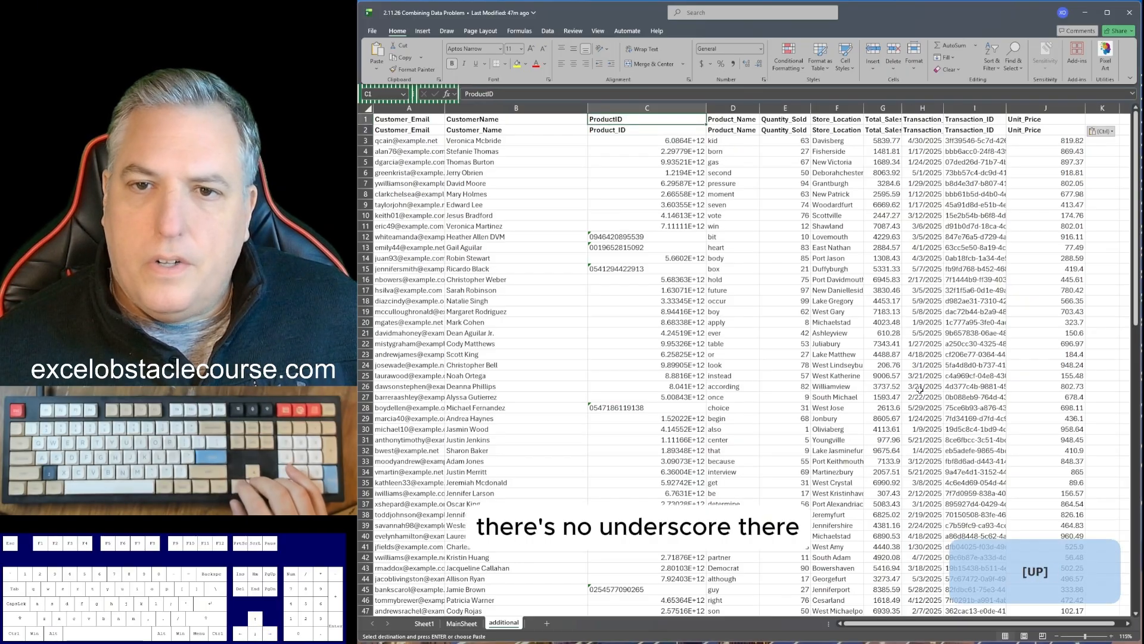
pyautogui.press('Right')
pyautogui.press('Right')
pyautogui.press('Right')
pyautogui.press('Right')
pyautogui.press('Right')
pyautogui.press('Right')
# - Delete the original header row, row 2, from the additional sheet
pyautogui.press('Down')
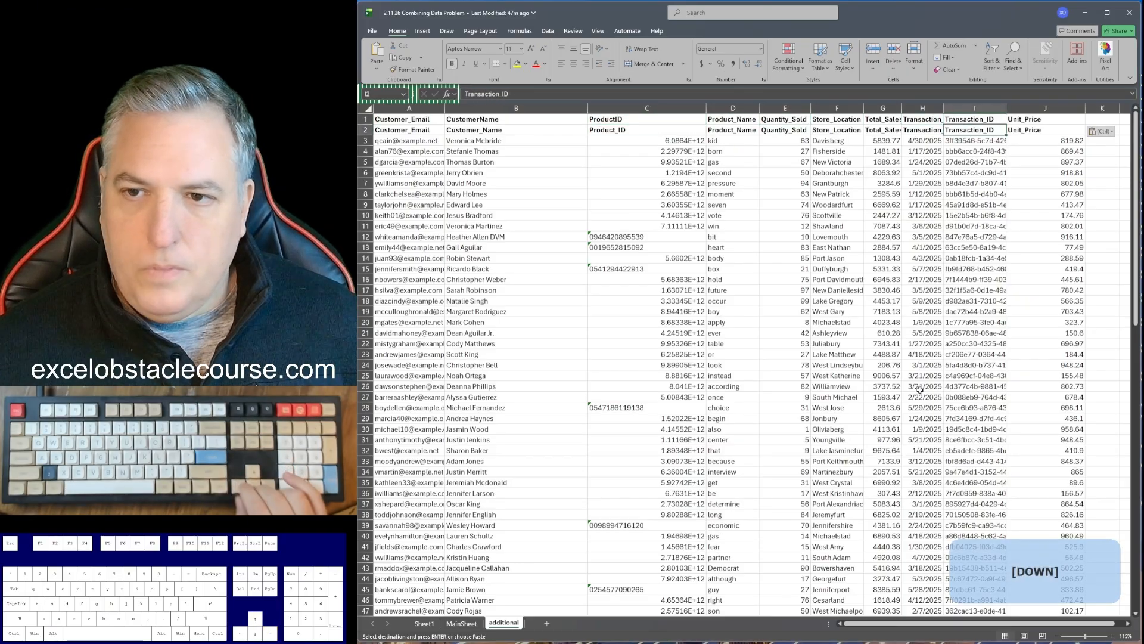
pyautogui.hotkey('shift', 'space')
pyautogui.hotkey('ctrl', '-')
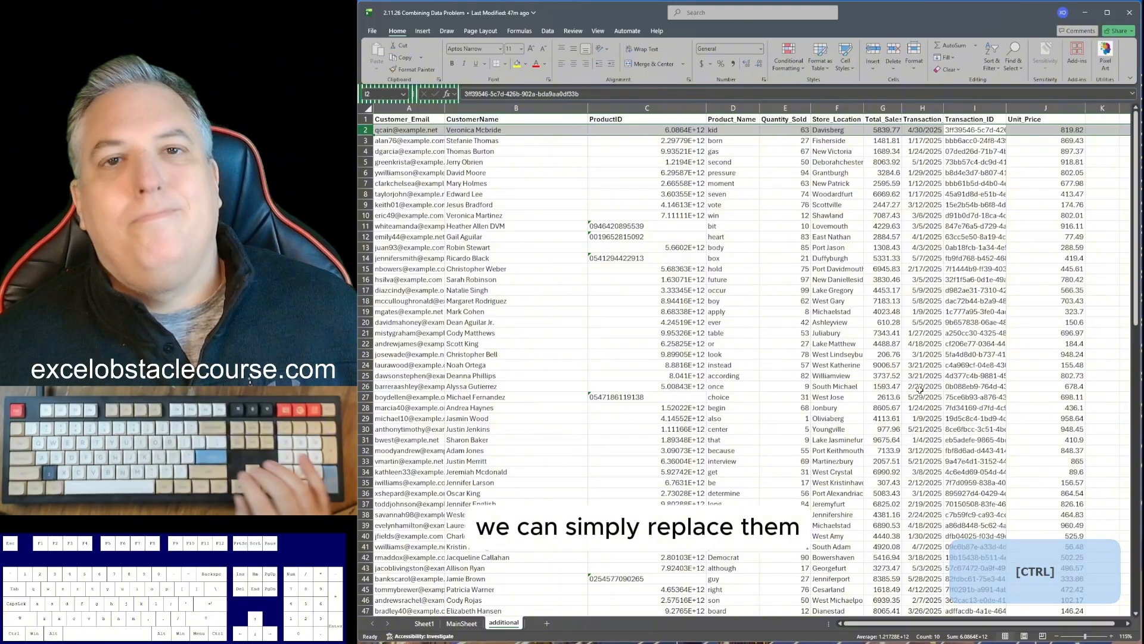